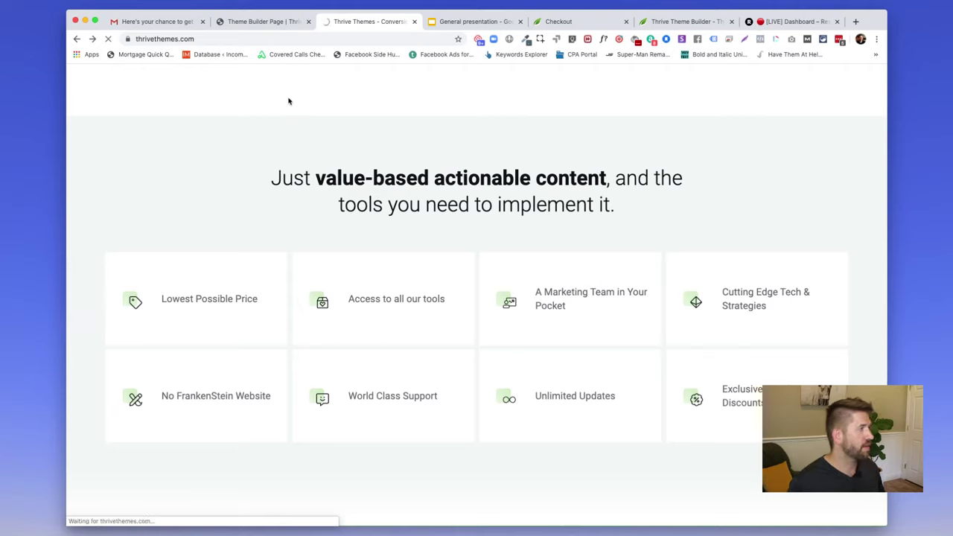
Open the Thrive Theme Builder product page and find its section on WooCommerce compatibility by searching for "woocommer".
left_click(253, 39)
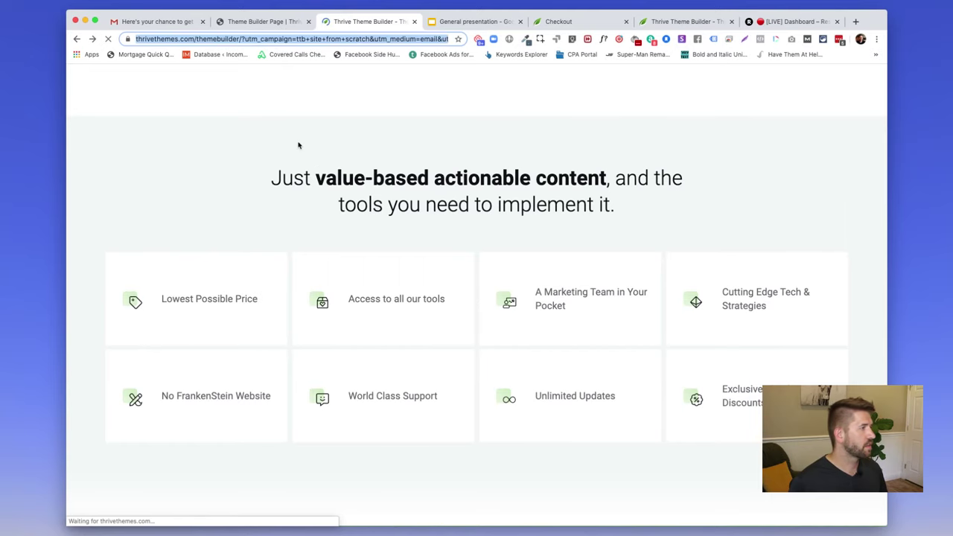
scroll(480, 320, "down", 2)
scroll(471, 377, "down", 5)
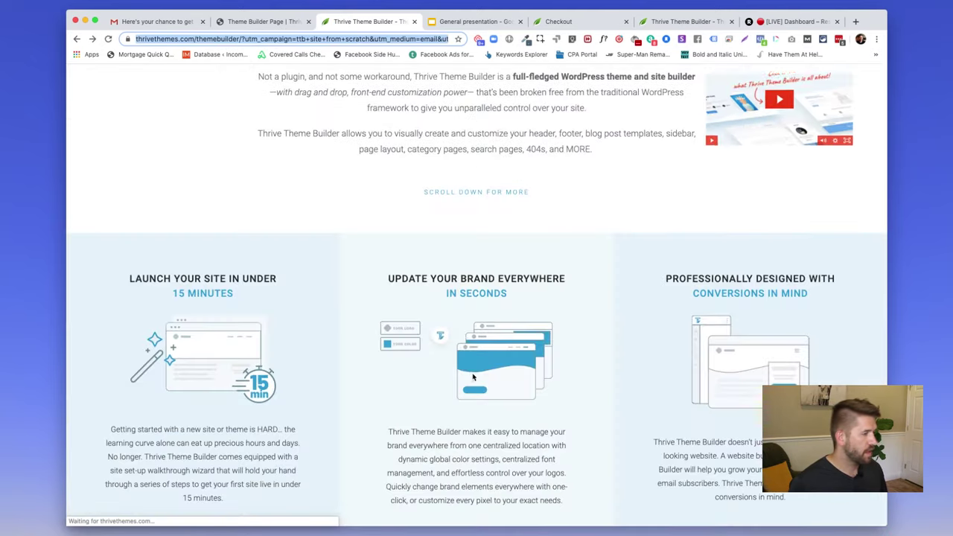
key("ctrl+f")
type("woocommer")
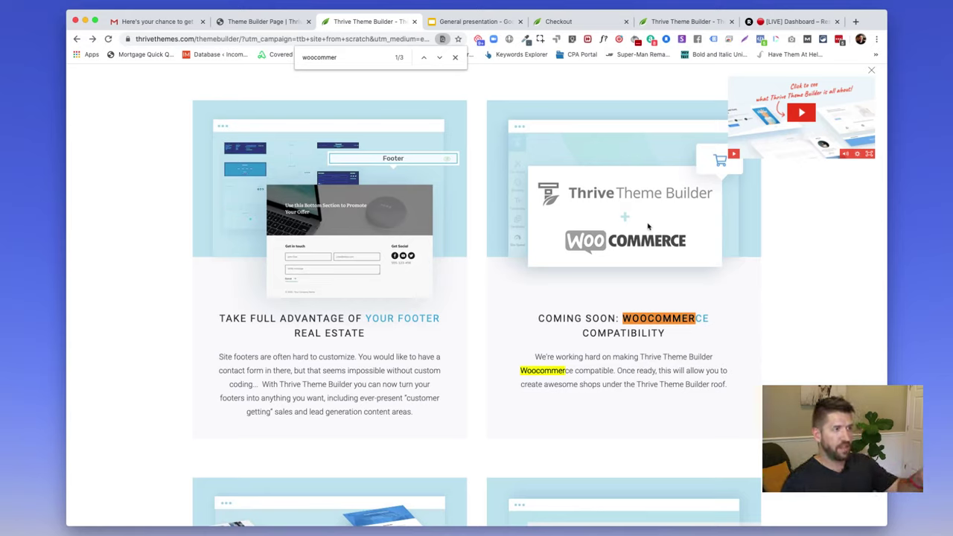
scroll(722, 244, "up", 1)
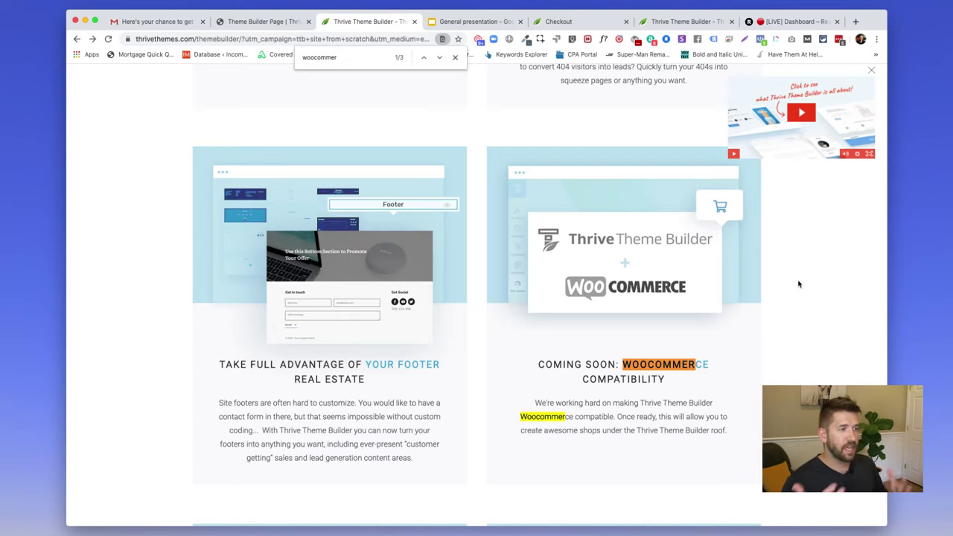
scroll(798, 284, "left", 5)
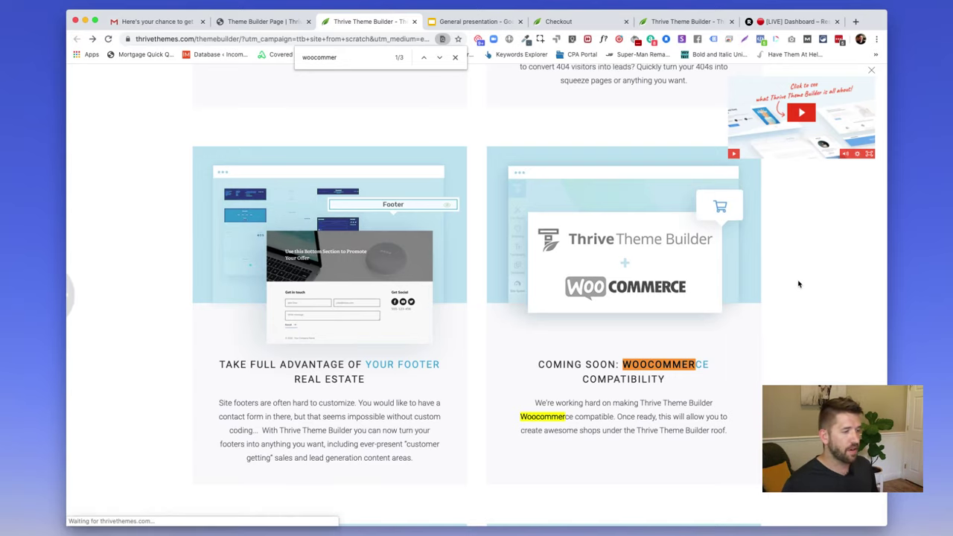
scroll(789, 294, "right", 3)
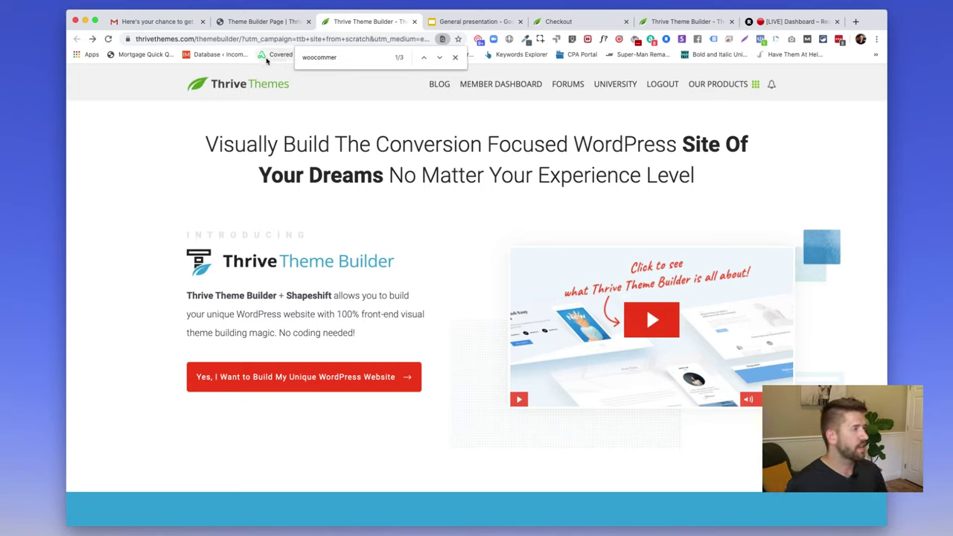
Return to the Theme Builder Page in the editor, then save the page and preview it.
left_click(264, 22)
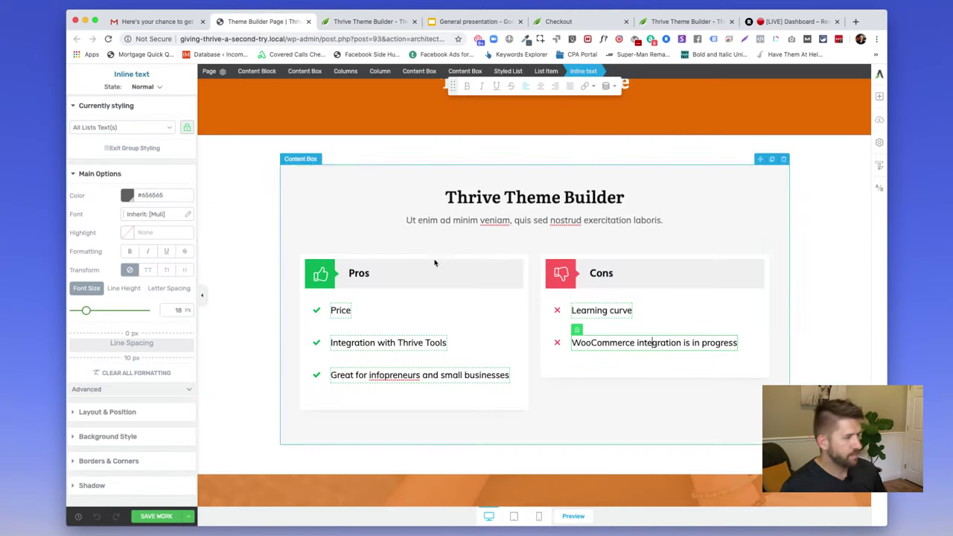
left_click(188, 516)
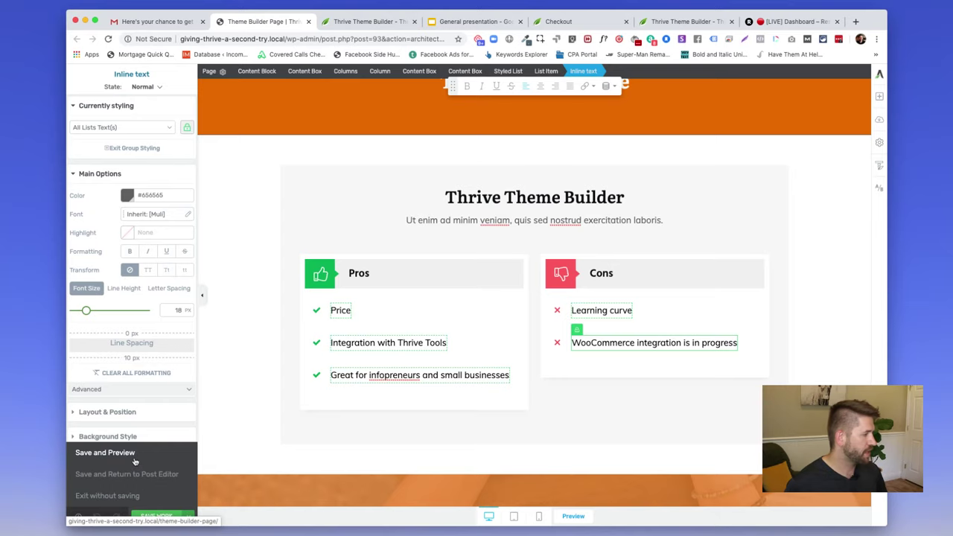
left_click(81, 452)
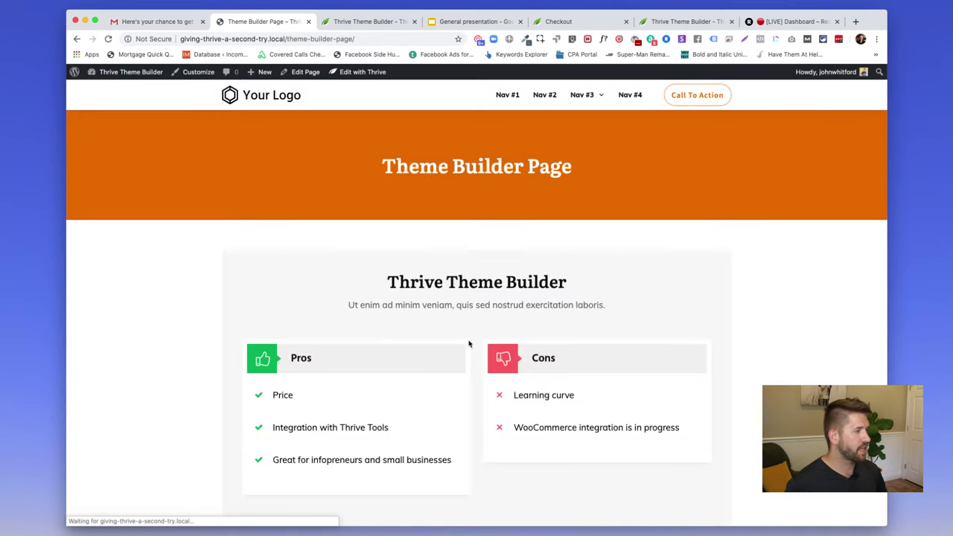
Examine the previewed page's title banner and the Thrive Theme Builder box with its Pros and Cons lists.
scroll(643, 333, "down", 5)
scroll(643, 333, "up", 3)
scroll(642, 334, "up", 3)
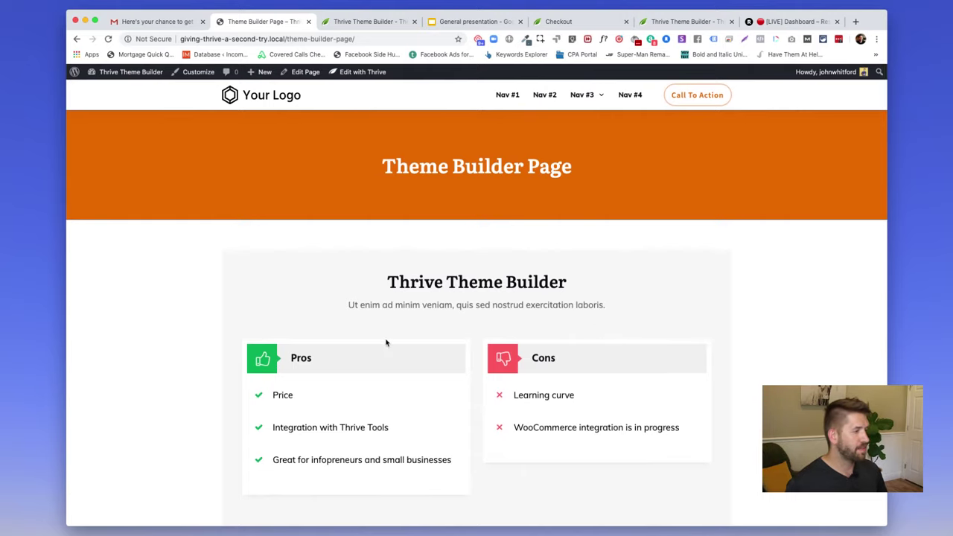
scroll(447, 283, "down", 3)
scroll(385, 233, "up", 1)
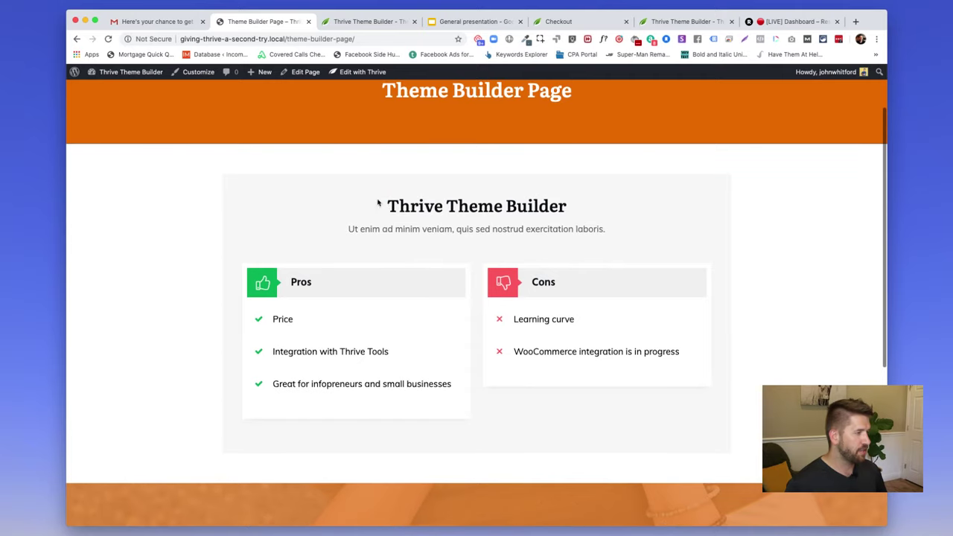
left_click_drag(375, 202, 596, 226)
left_click(591, 226)
scroll(593, 223, "up", 2)
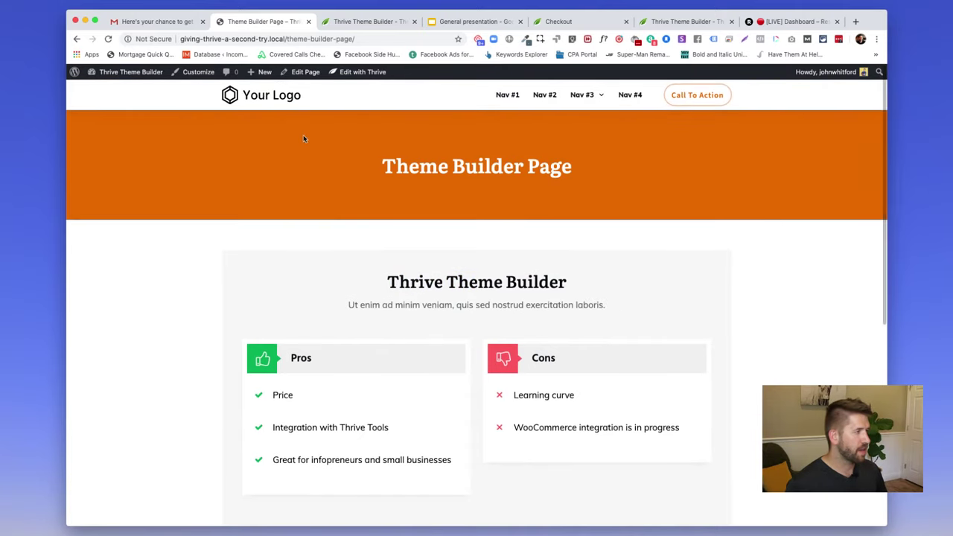
left_click_drag(382, 167, 600, 170)
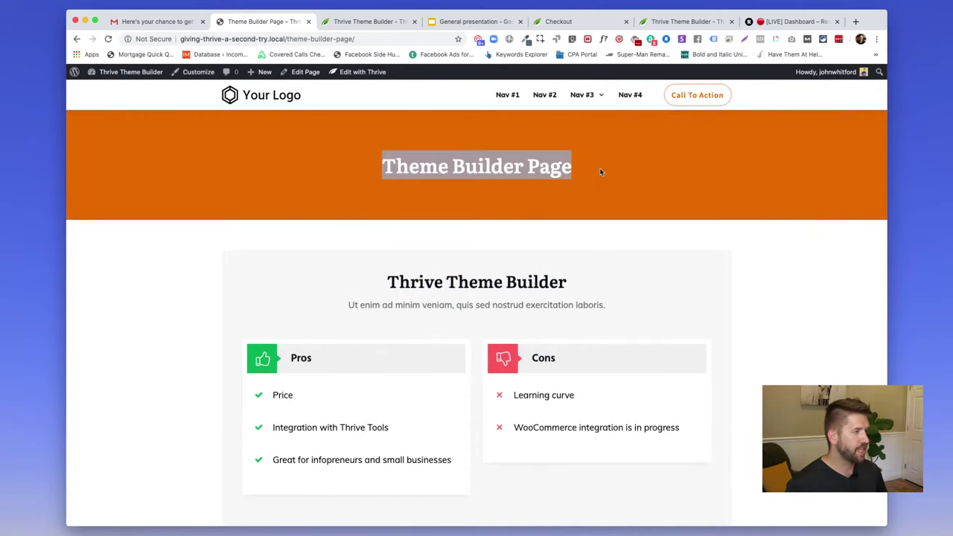
left_click(600, 171)
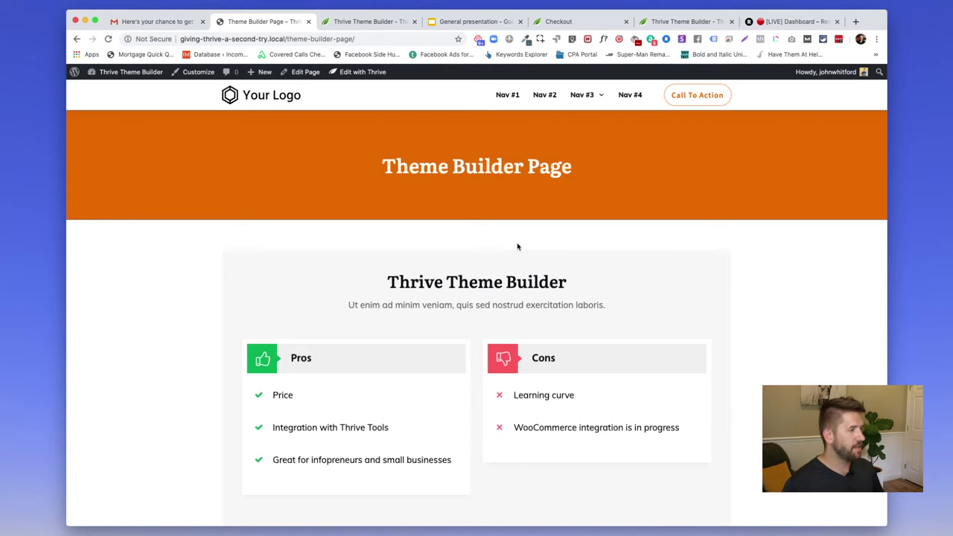
Examine the call-to-action section and the footer at the end of the previewed page.
scroll(517, 247, "down", 5)
scroll(516, 247, "down", 3)
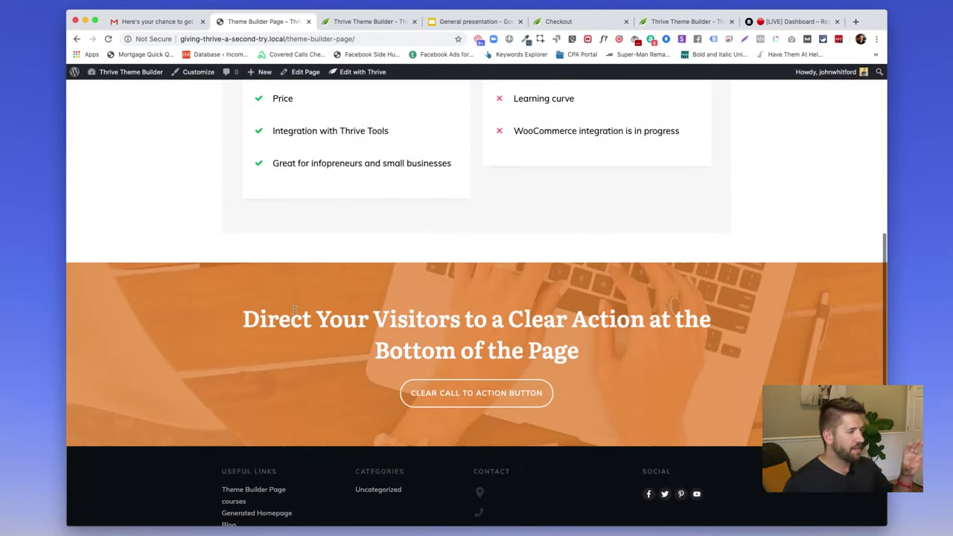
scroll(550, 374, "down", 2)
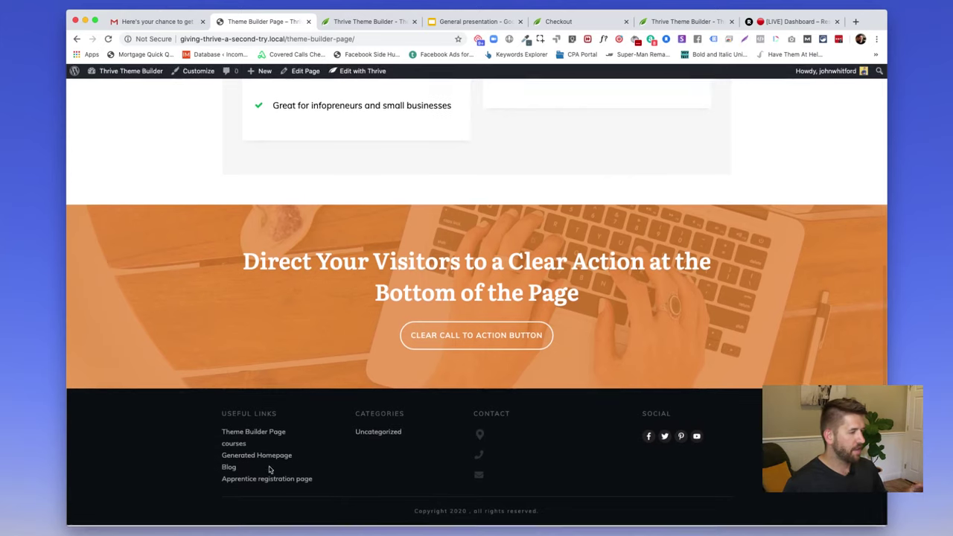
scroll(528, 395, "up", 2)
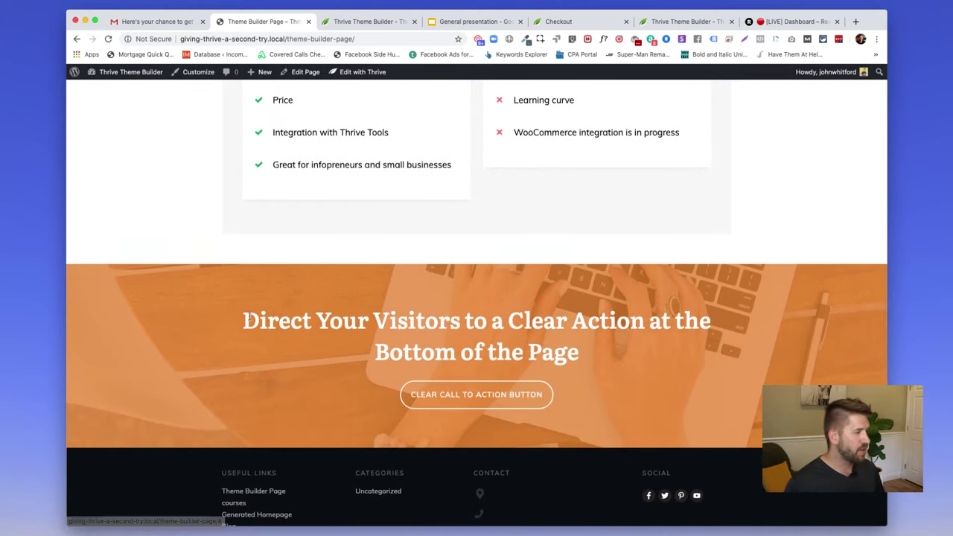
left_click_drag(241, 319, 599, 343)
left_click(598, 364)
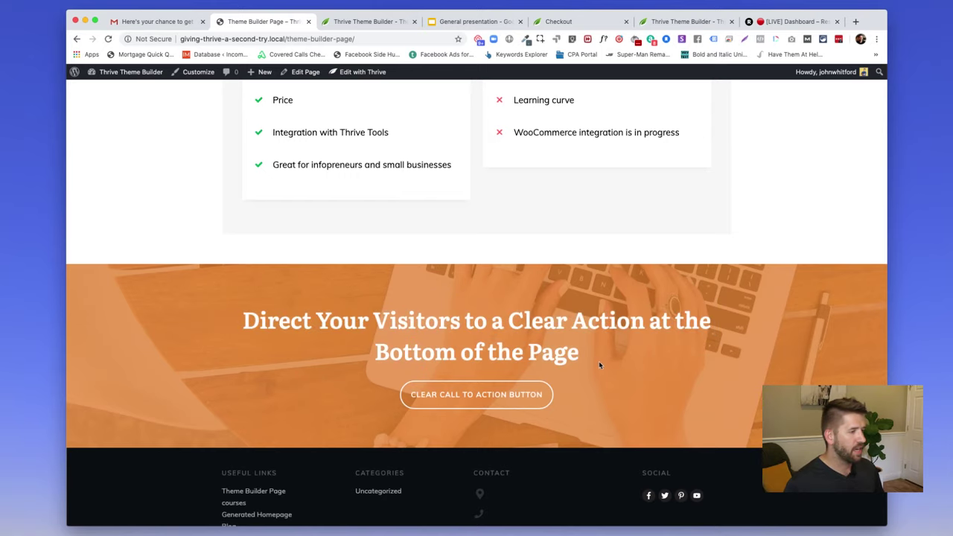
scroll(603, 358, "up", 7)
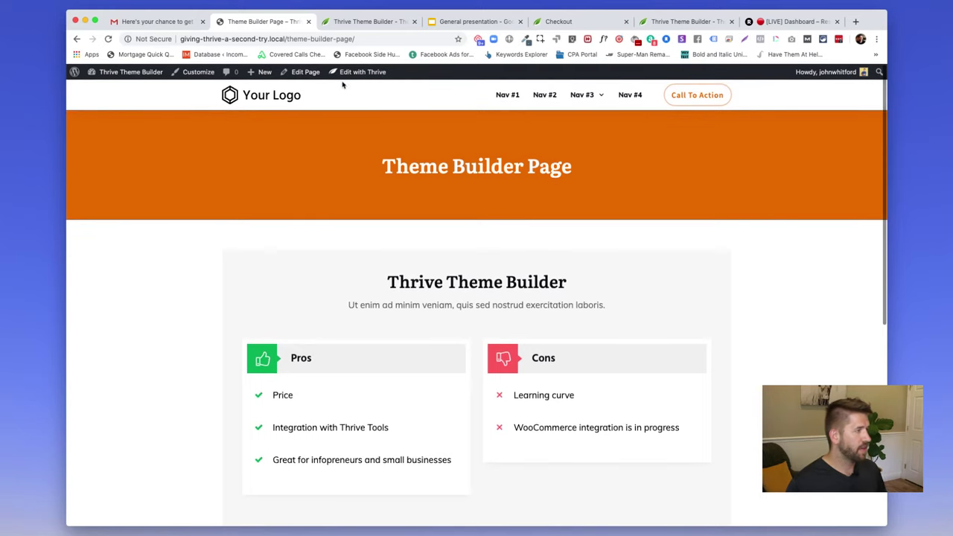
Open the page's "Title Banner - Call to Action" theme template for editing.
mouse_move(346, 77)
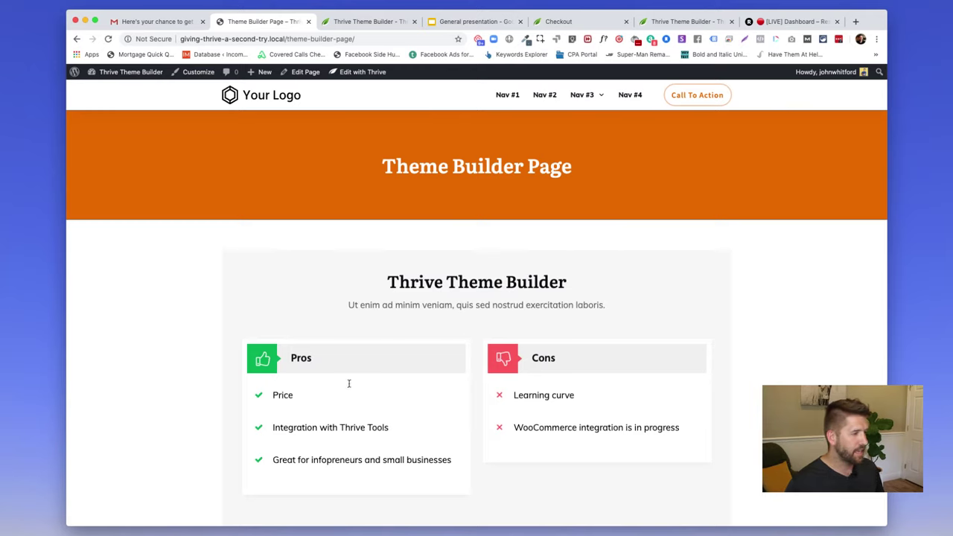
scroll(530, 315, "down", 2)
left_click_drag(372, 206, 399, 225)
left_click(638, 233)
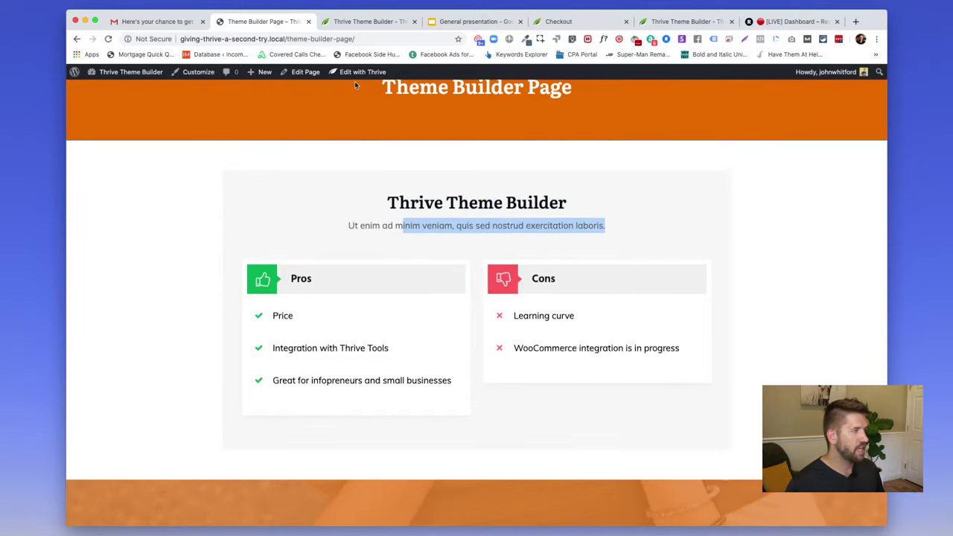
mouse_move(357, 83)
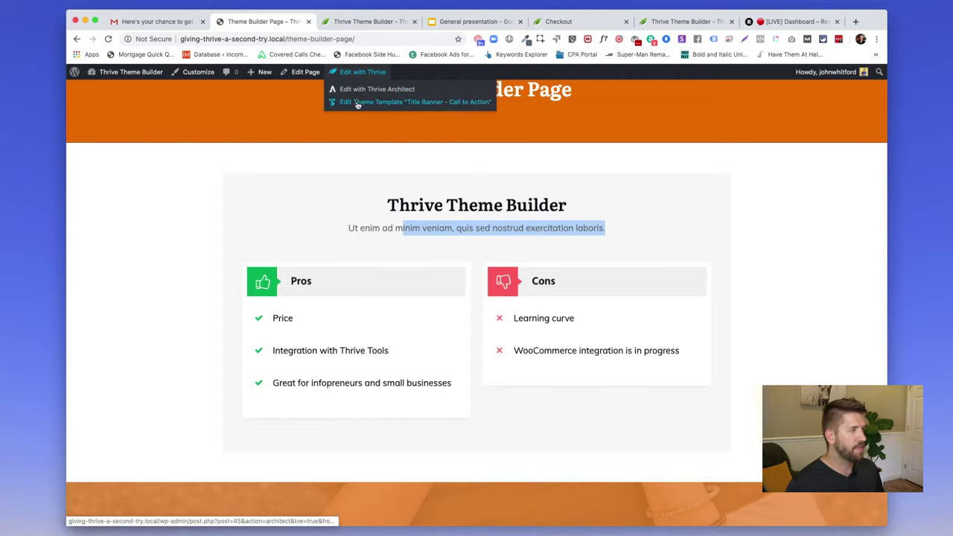
left_click(356, 103)
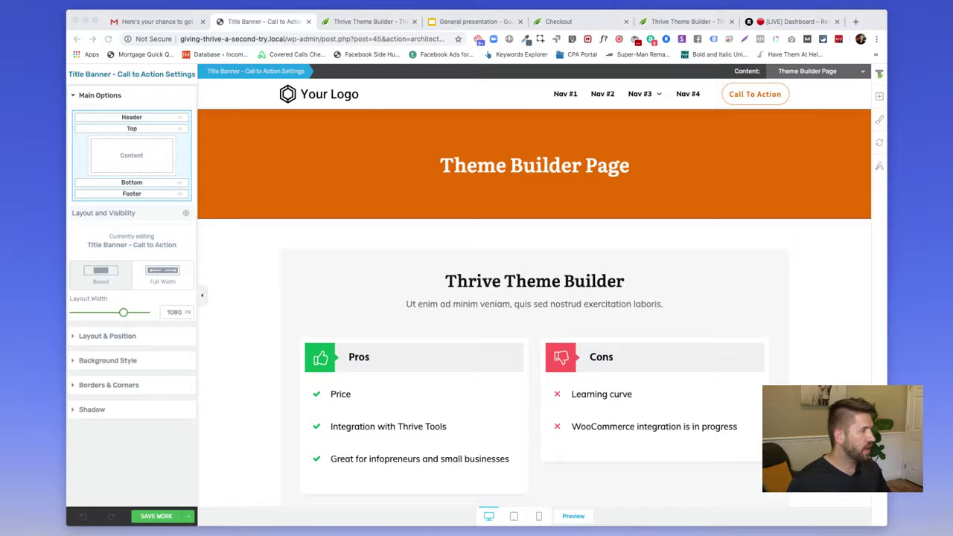
Select the template's Post Content block and try to edit the Pros and Cons headings inside it.
scroll(534, 297, "down", 3)
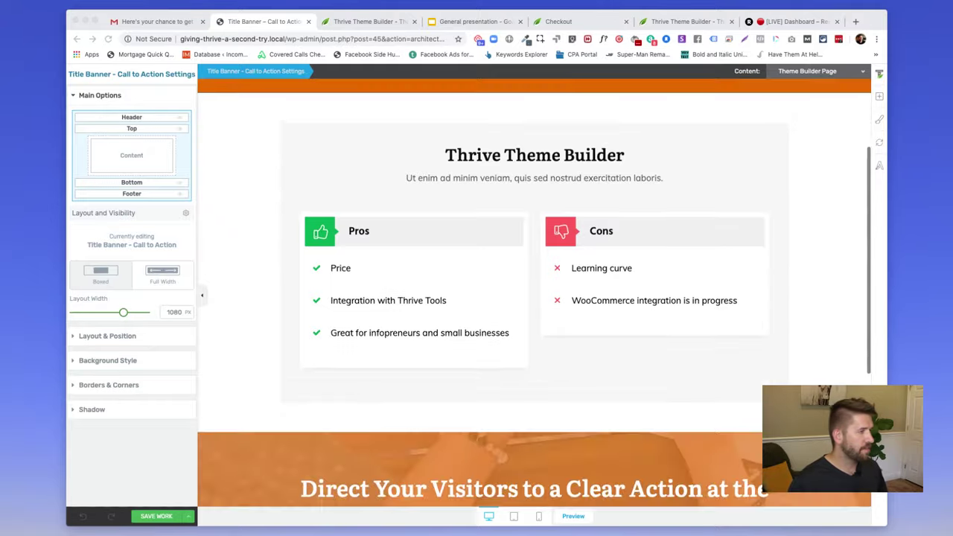
scroll(534, 298, "up", 3)
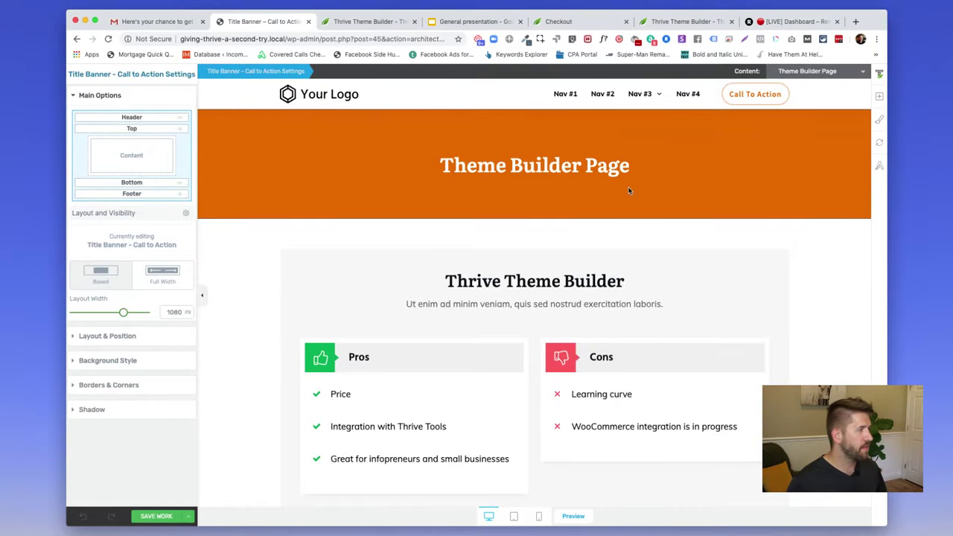
scroll(612, 206, "down", 2)
scroll(666, 203, "down", 1)
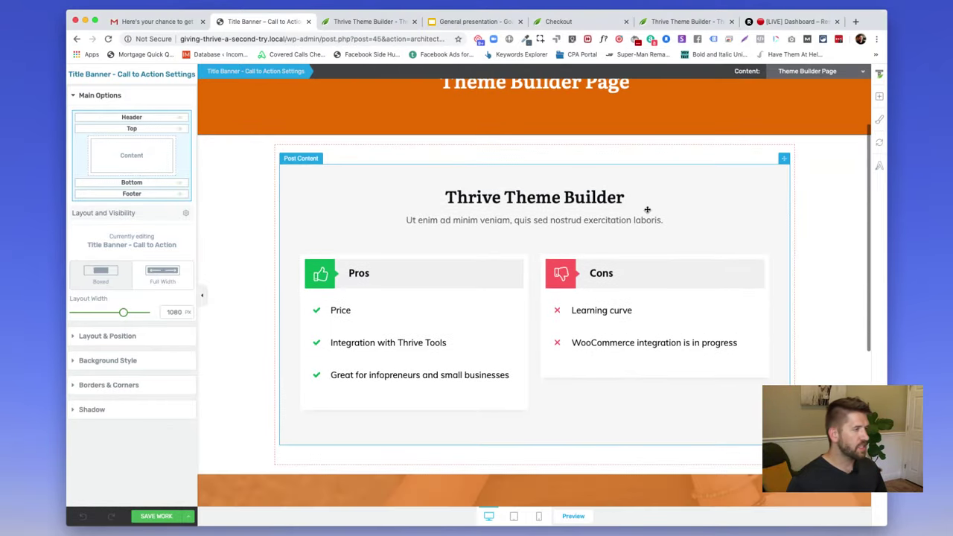
left_click(646, 209)
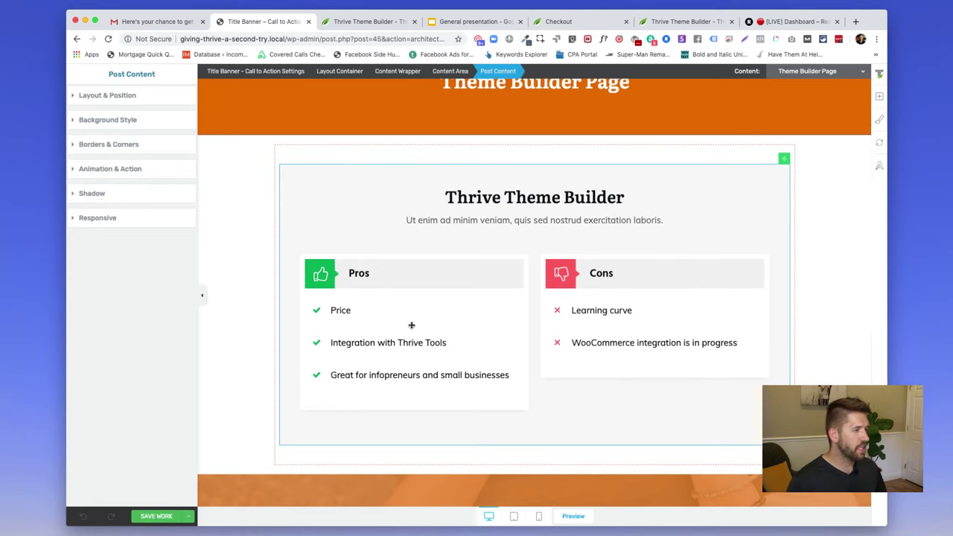
left_click(391, 276)
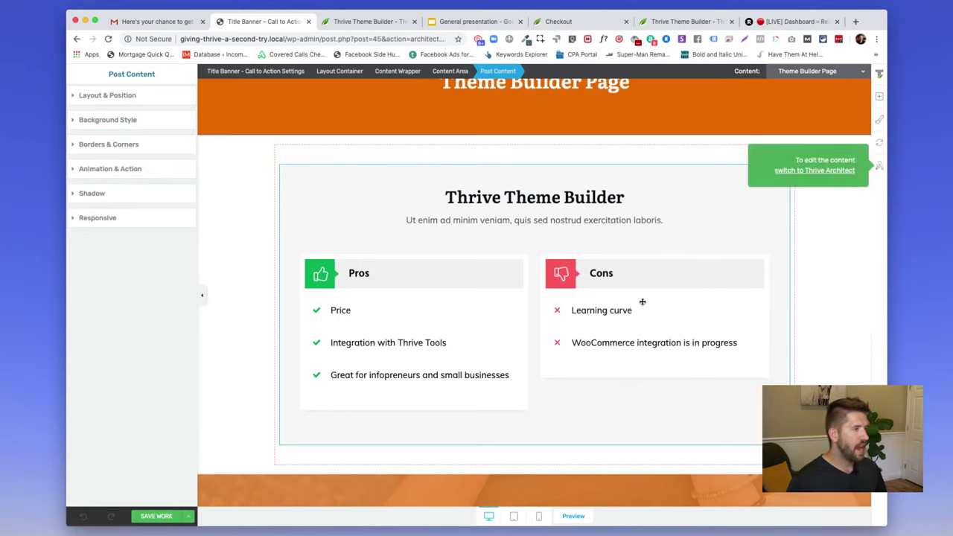
left_click(607, 272)
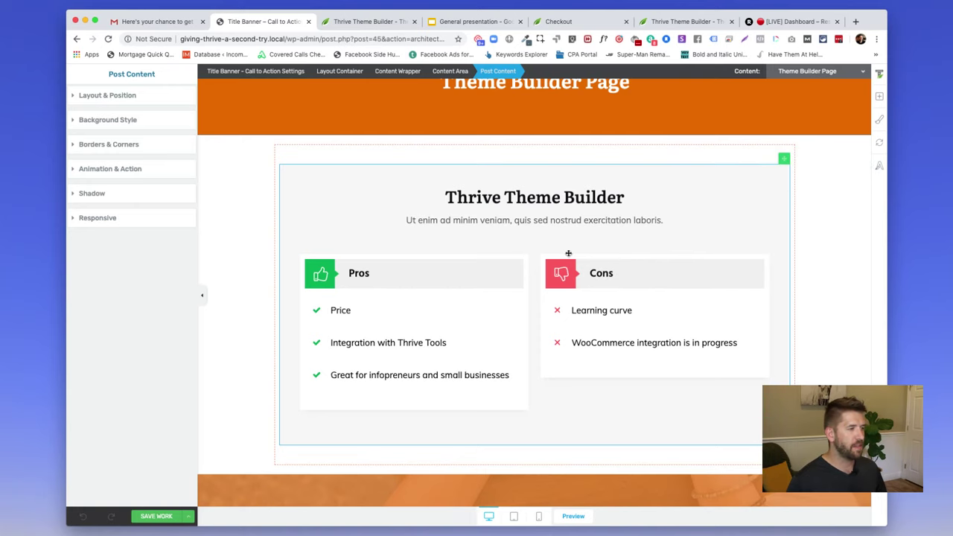
scroll(564, 245, "up", 3)
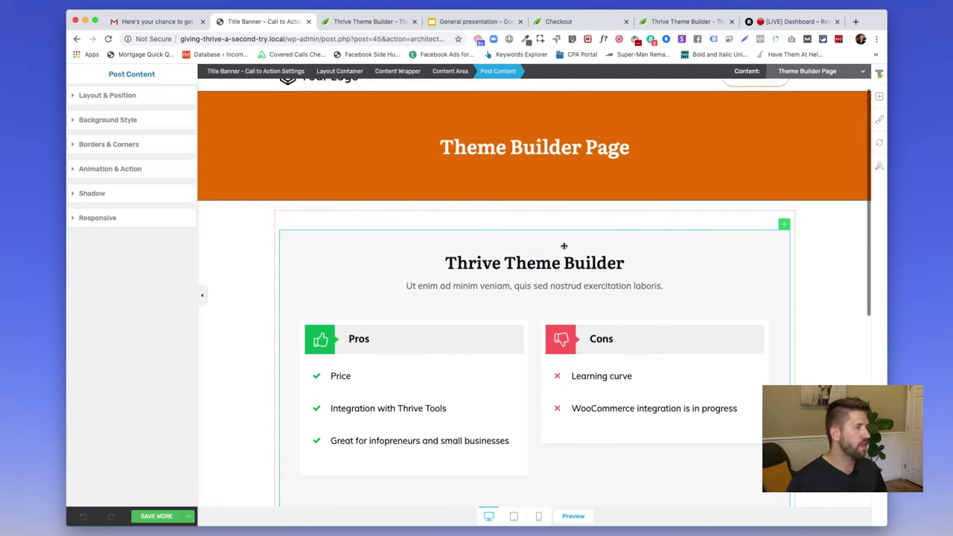
Select the banner's page title text to view its options, and switch to the surrounding Top Section's settings.
left_click(430, 165)
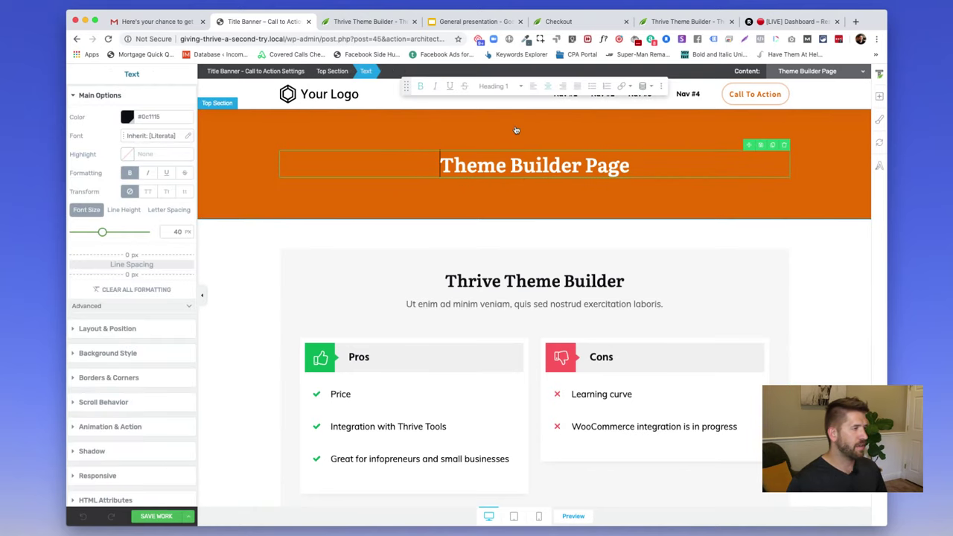
left_click(466, 202)
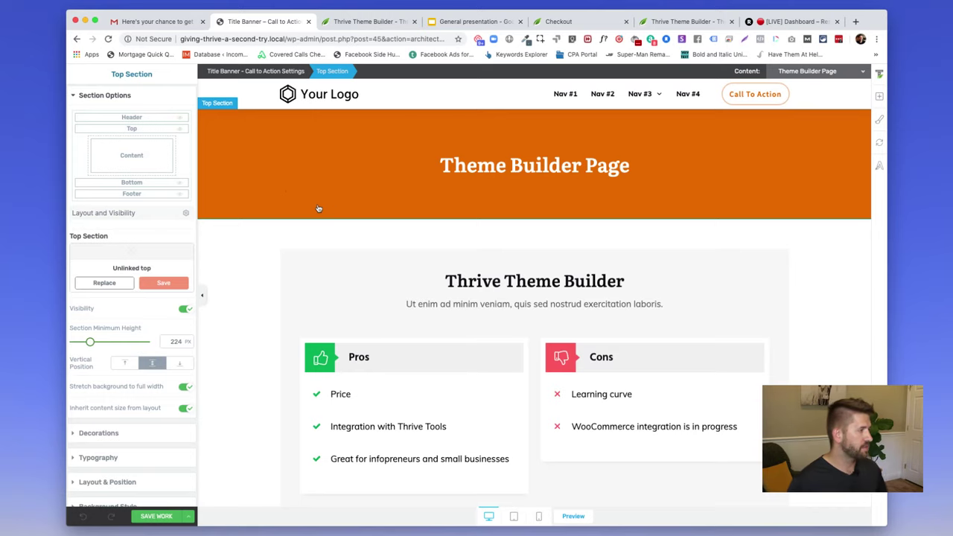
left_click(130, 131)
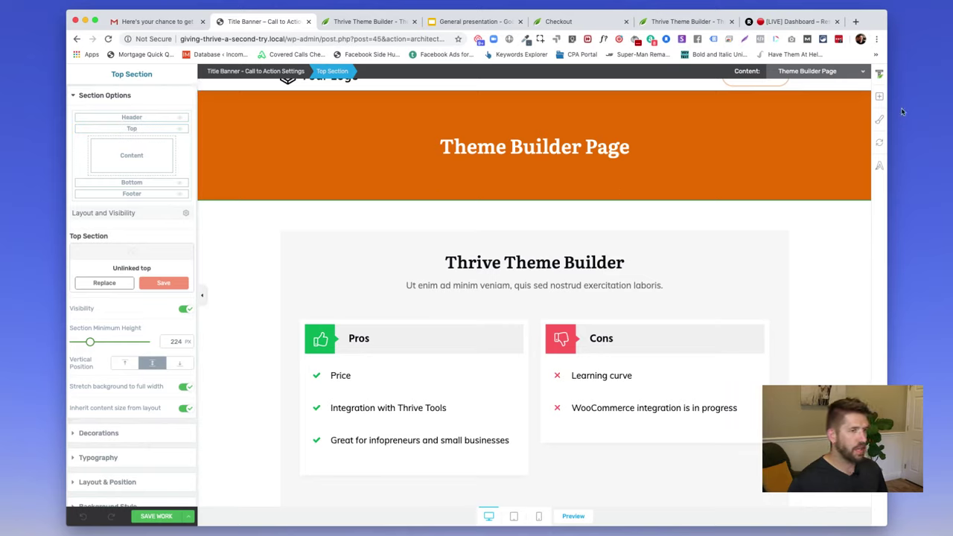
Add a Featured Image element below the page title in the banner's Top Section.
left_click(880, 97)
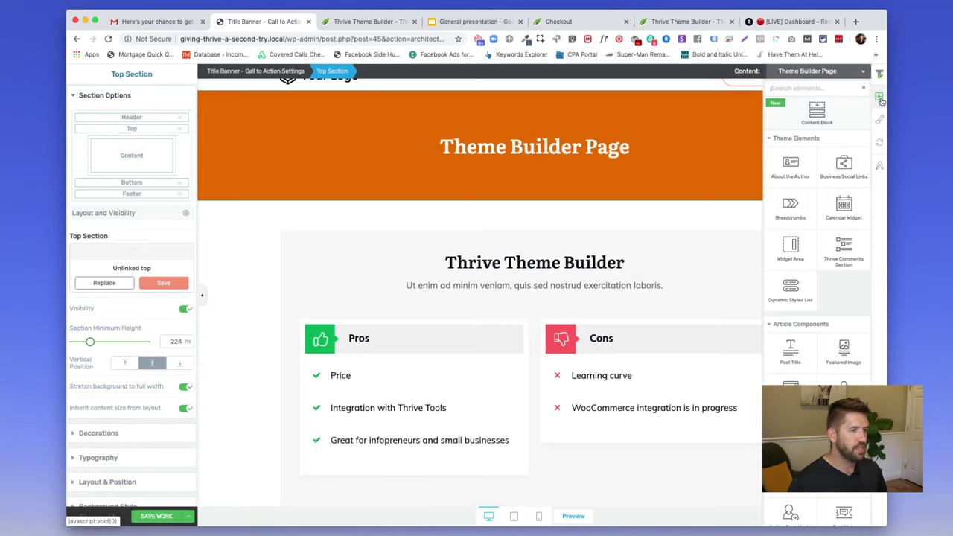
type("feat")
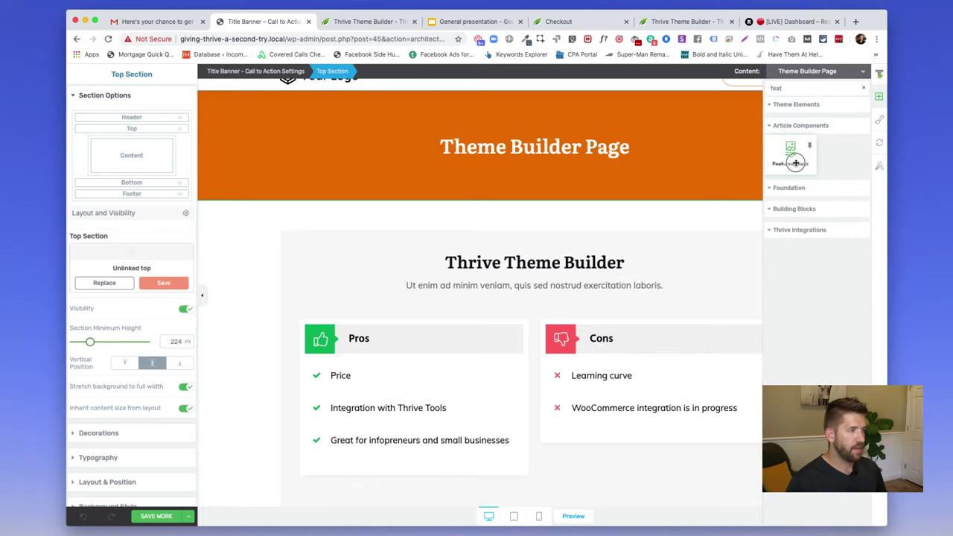
left_click_drag(793, 162, 633, 166)
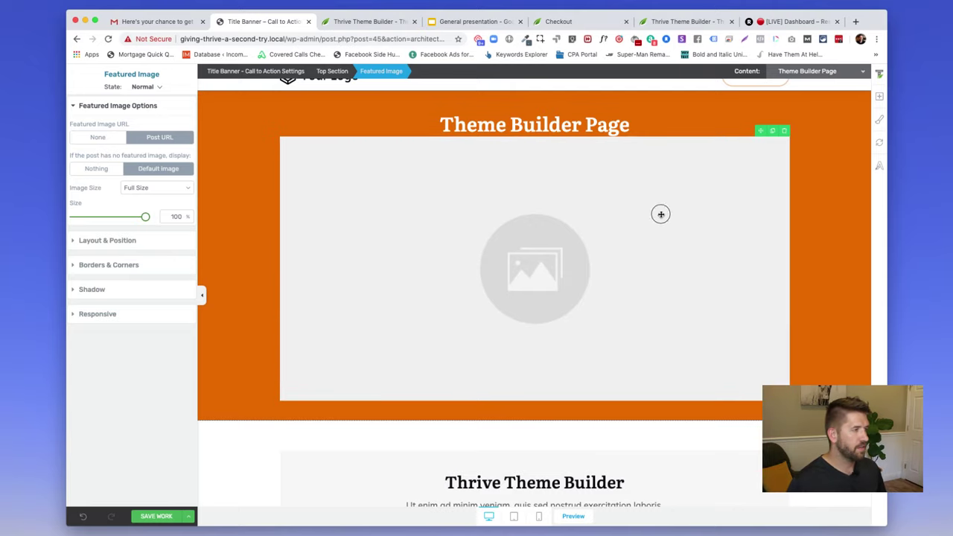
scroll(251, 206, "up", 1)
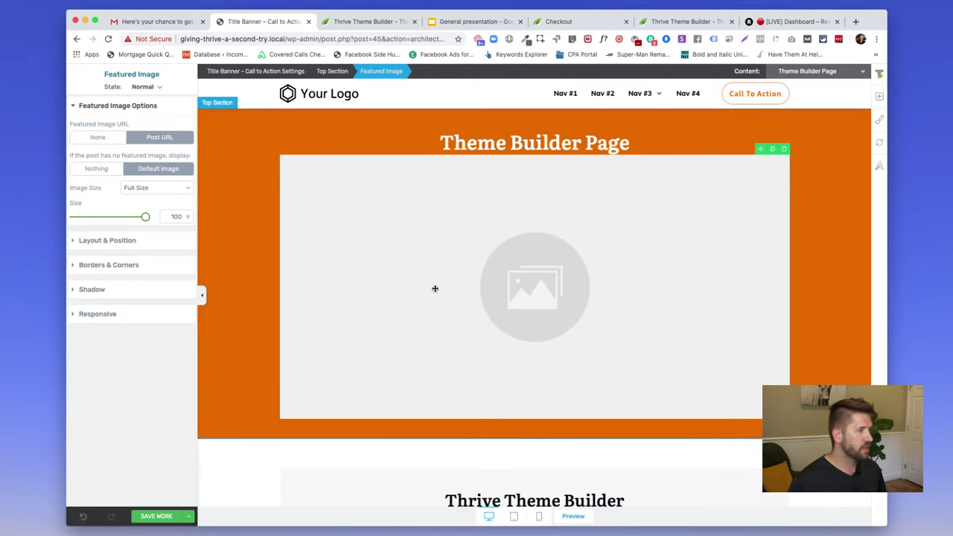
Replace the Bottom Section's heading text with "Get my free goodies below!".
scroll(435, 288, "down", 8)
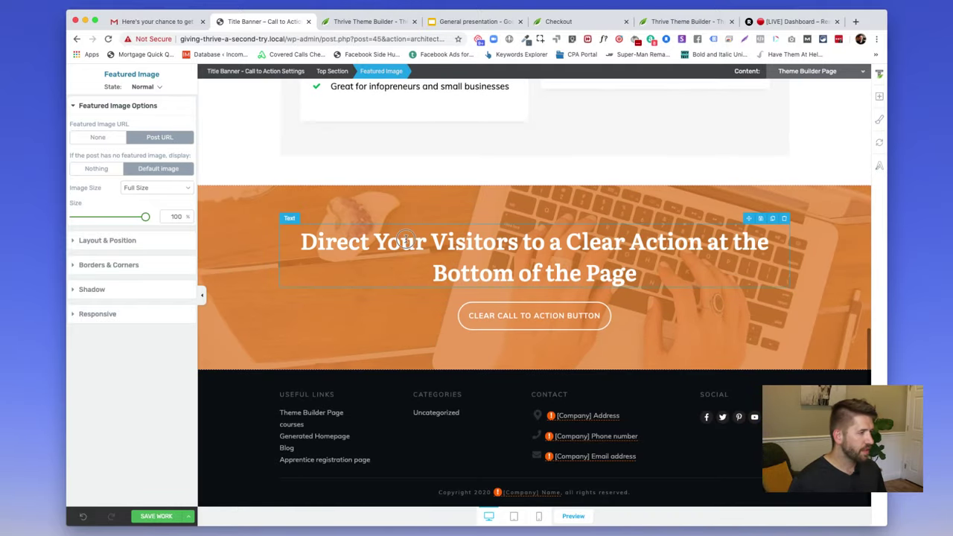
left_click(405, 239)
triple_click(389, 241)
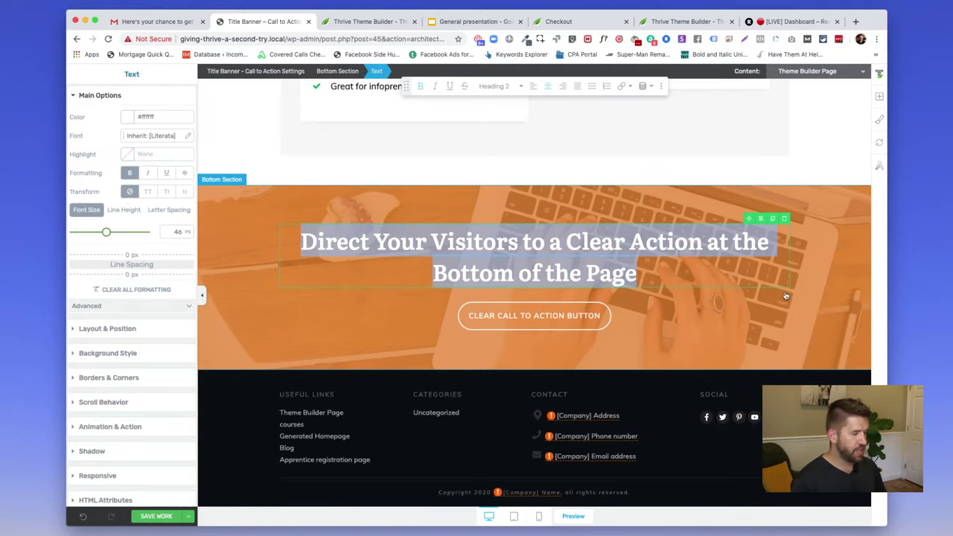
type("Get my free")
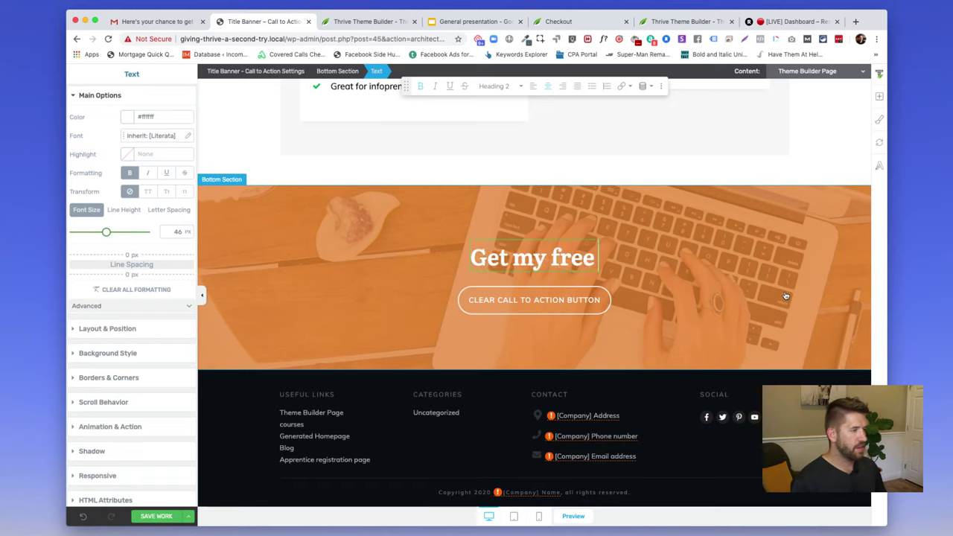
type(" goodies")
key("BackSpace")
key("BackSpace")
type("ies below!")
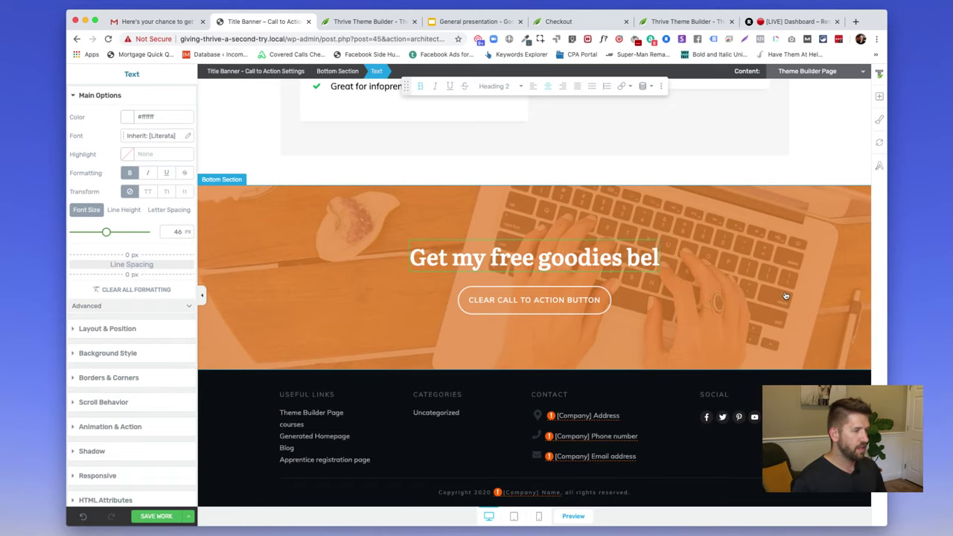
Replace the Bottom Section's call-to-action button with a Lead Generation form under the heading, and save the template.
left_click(580, 311)
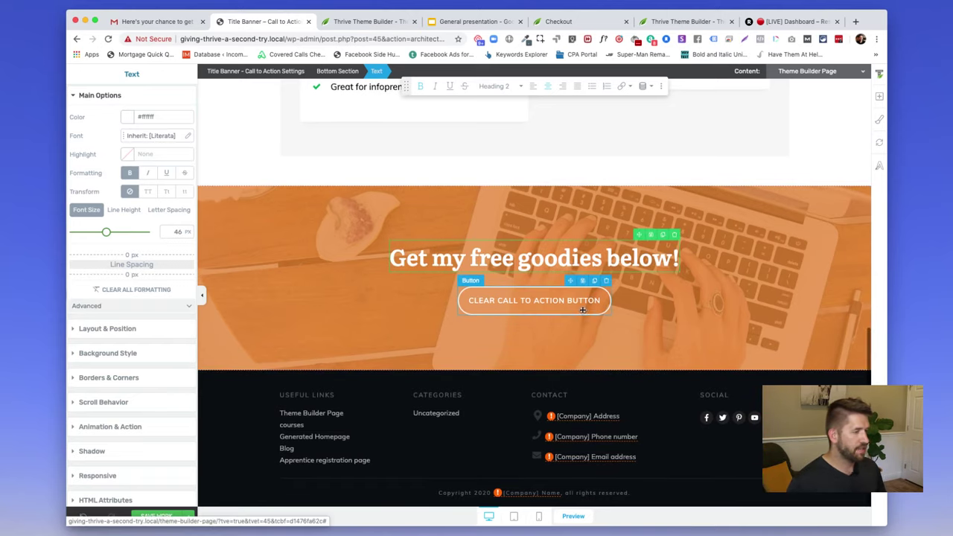
key("Delete")
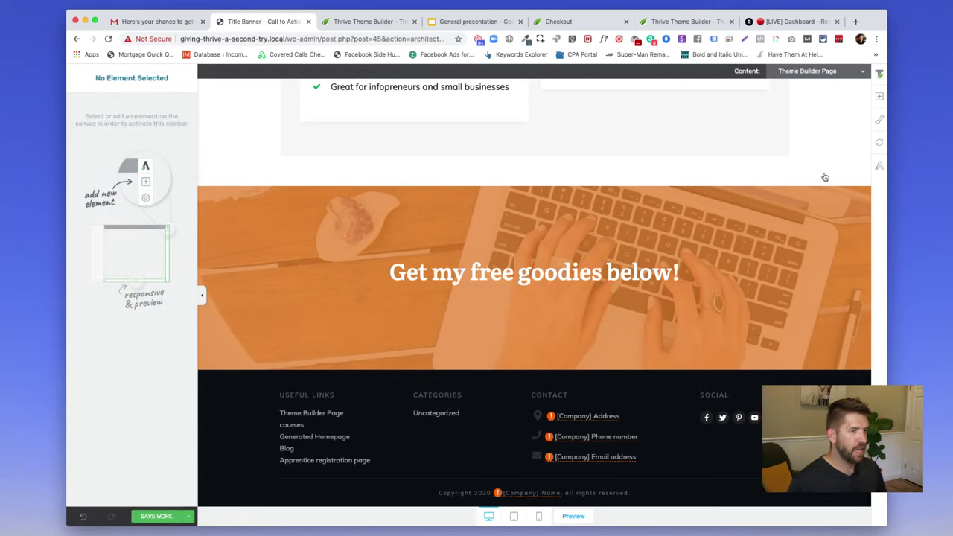
left_click(879, 97)
type("lead")
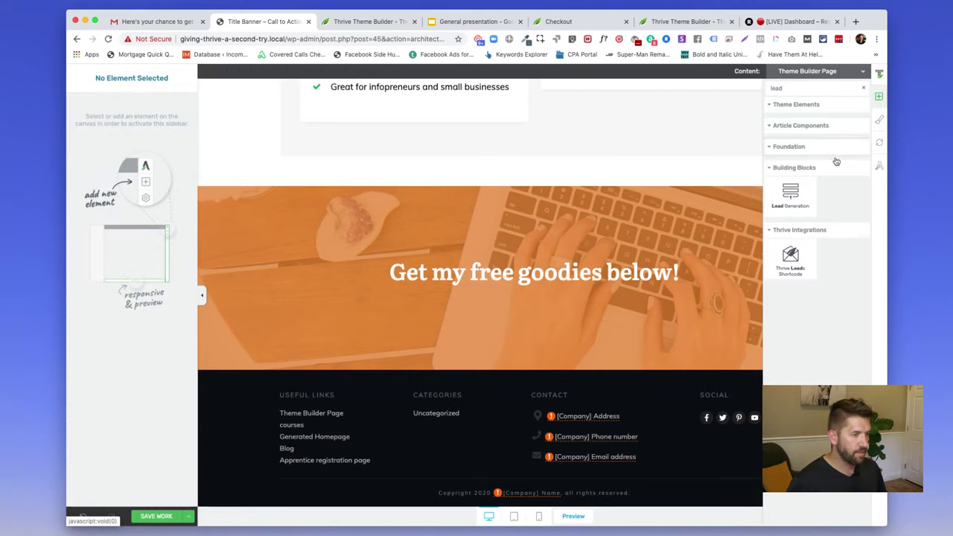
left_click_drag(782, 207, 478, 304)
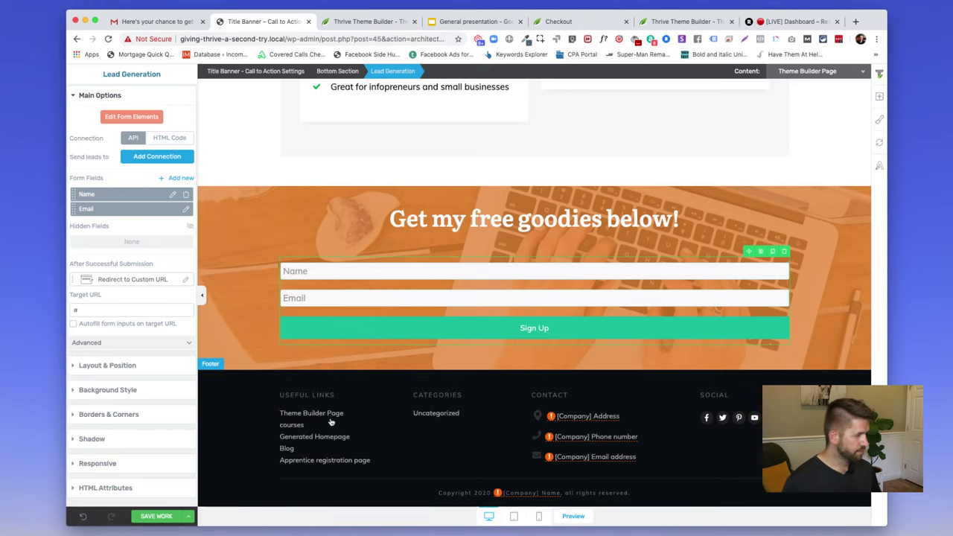
left_click(177, 516)
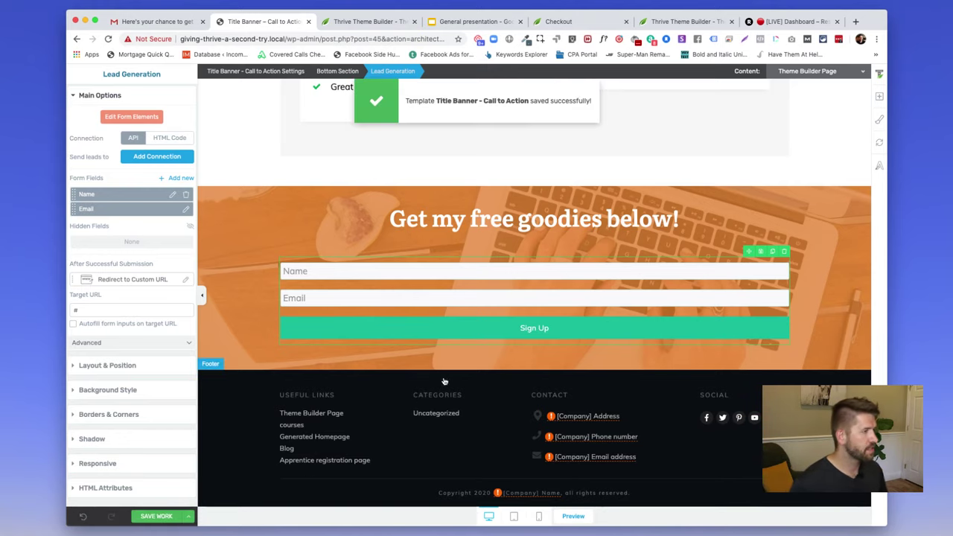
Select the template's Post Content block and switch to Thrive Architect to edit the page content.
scroll(439, 378, "up", 4)
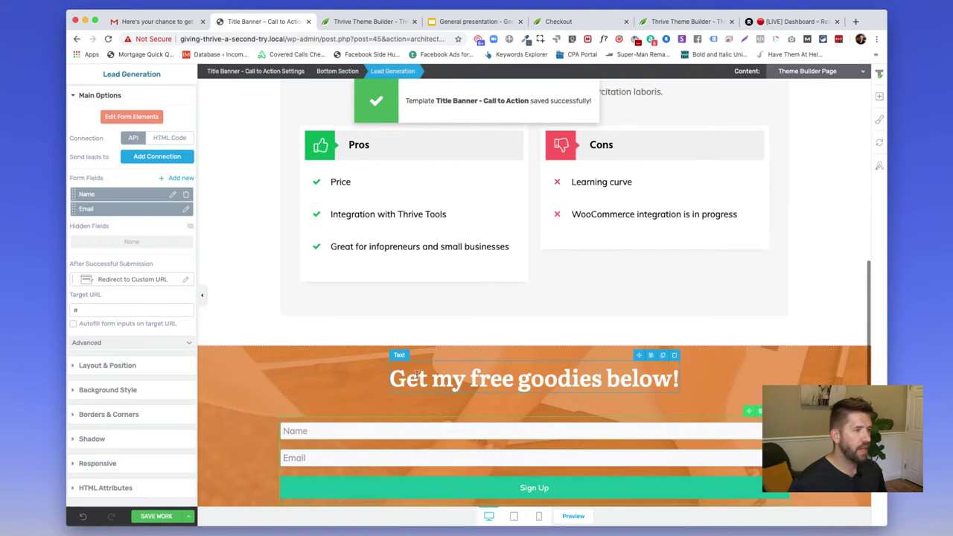
scroll(417, 376, "up", 3)
left_click(508, 303)
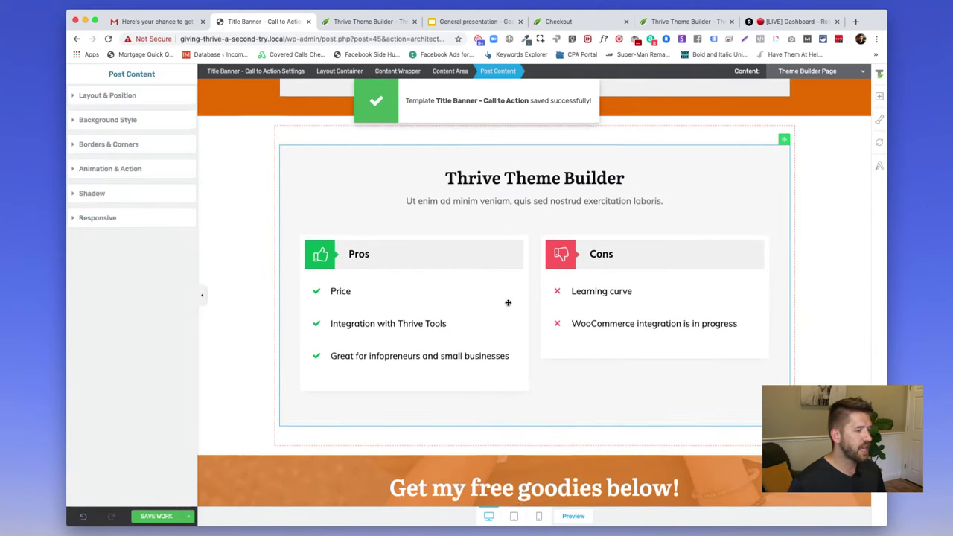
scroll(508, 303, "down", 3)
scroll(513, 395, "up", 2)
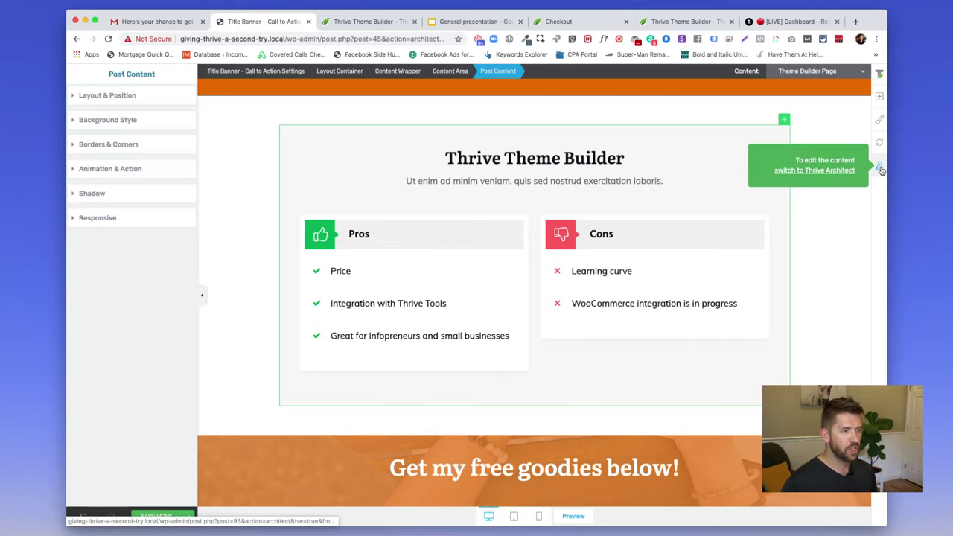
left_click(830, 177)
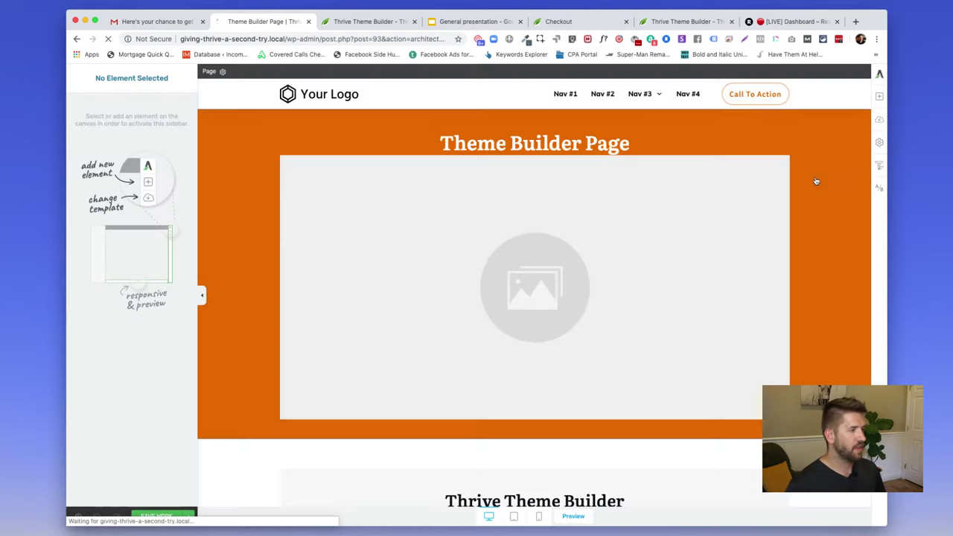
Select the Price and Integration with Thrive Tools items in the Pros list to view their text and list item options.
scroll(587, 262, "down", 5)
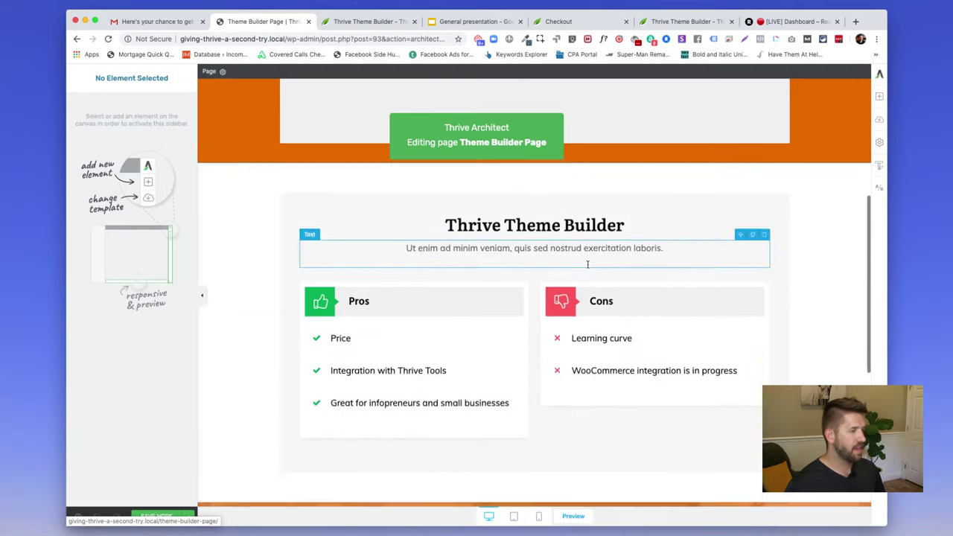
left_click(361, 323)
left_click(340, 320)
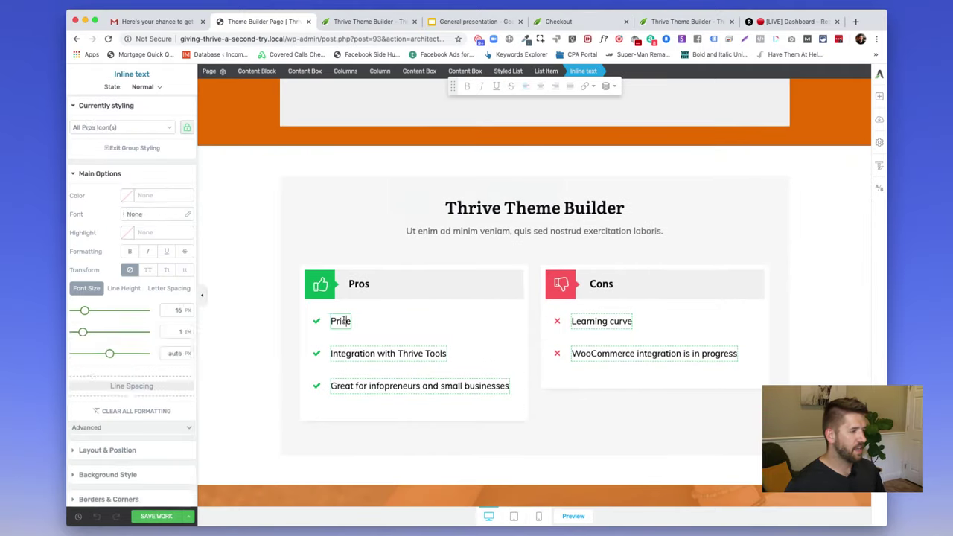
left_click(402, 332)
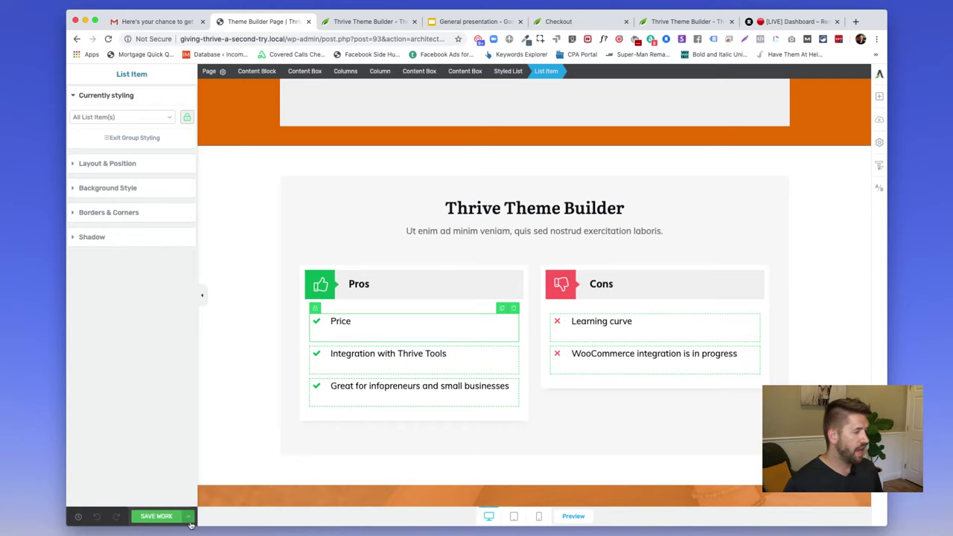
left_click(450, 357)
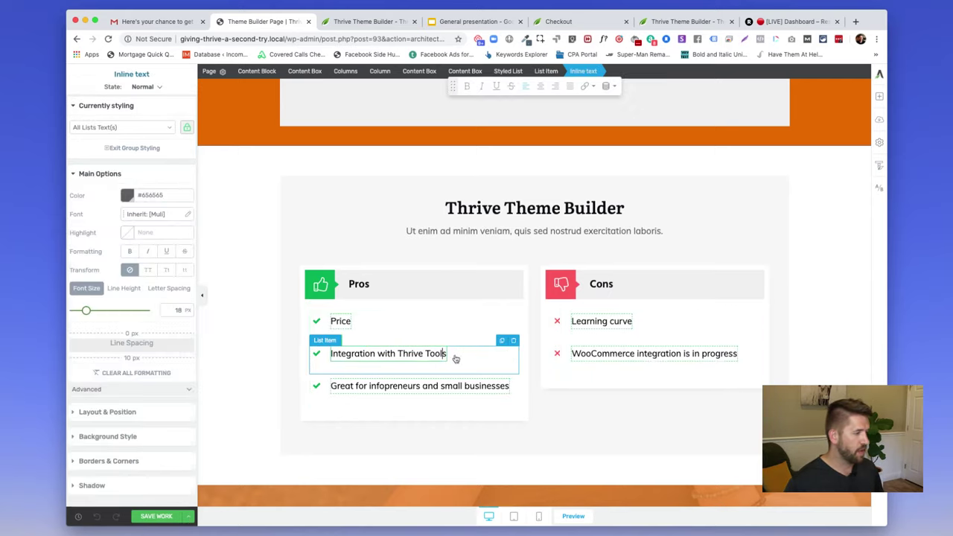
left_click(457, 360)
scroll(447, 344, "up", 3)
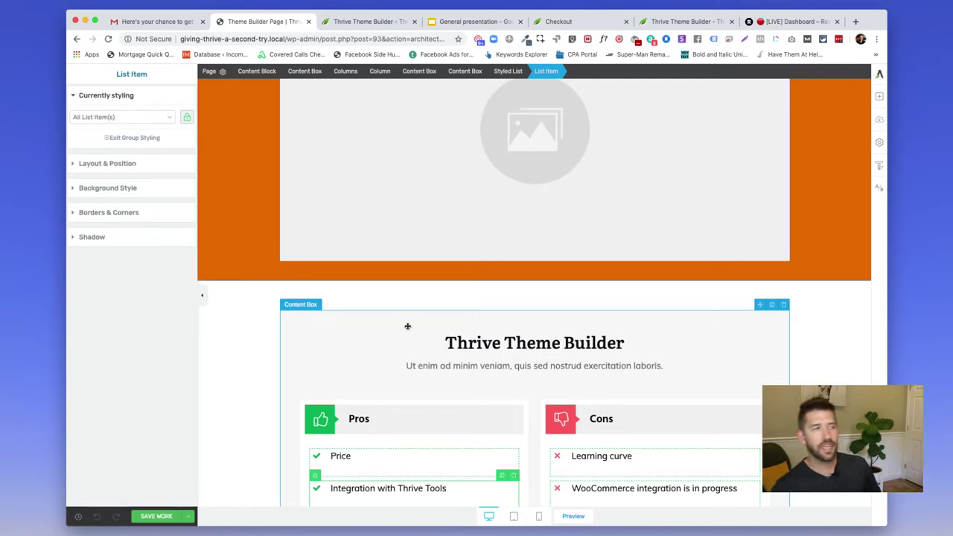
scroll(385, 233, "up", 3)
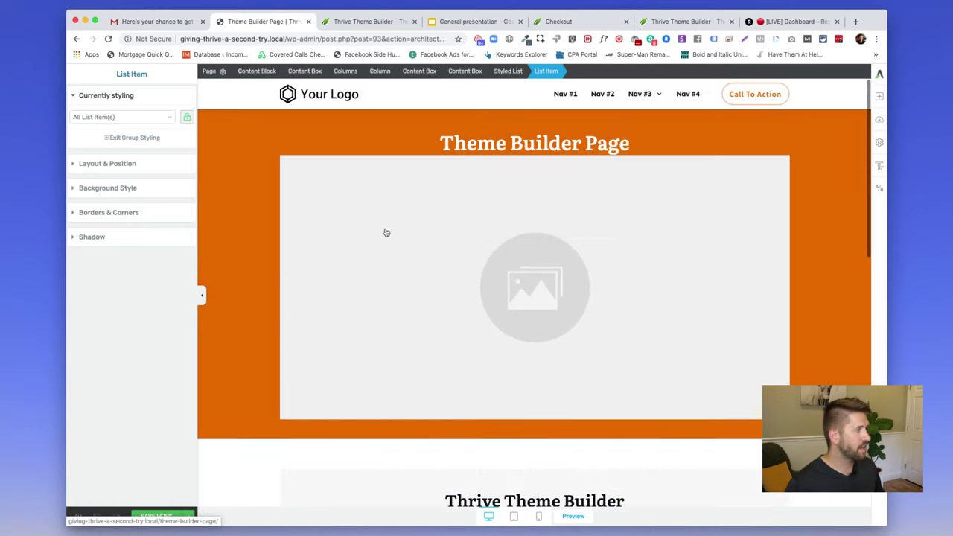
Save the page and preview it with the banner's featured image placeholder.
left_click(277, 225)
left_click(189, 516)
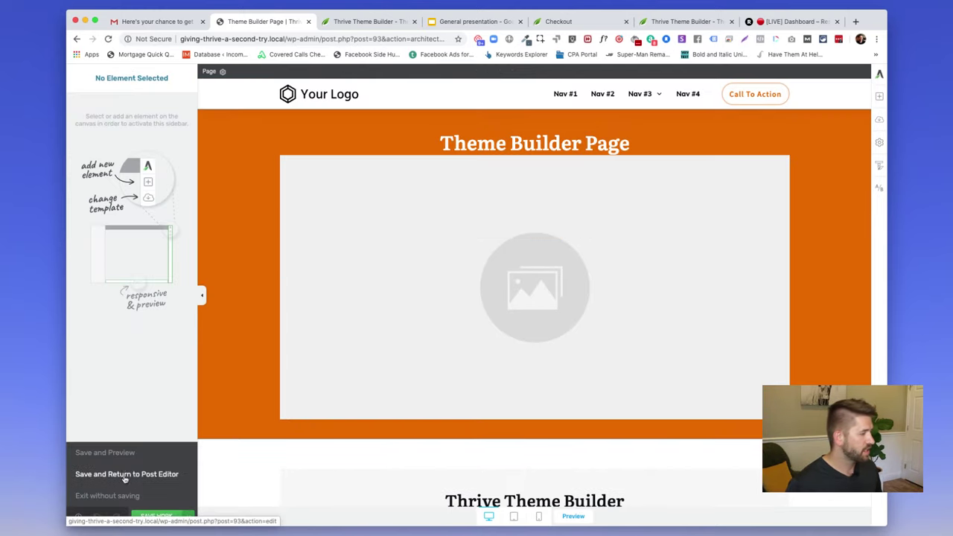
left_click(129, 462)
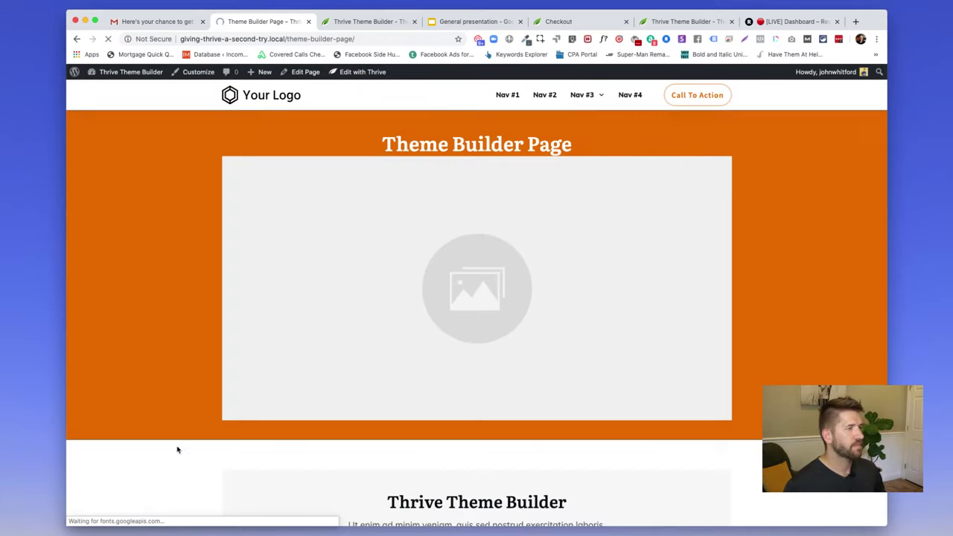
scroll(546, 302, "down", 3)
scroll(546, 306, "up", 3)
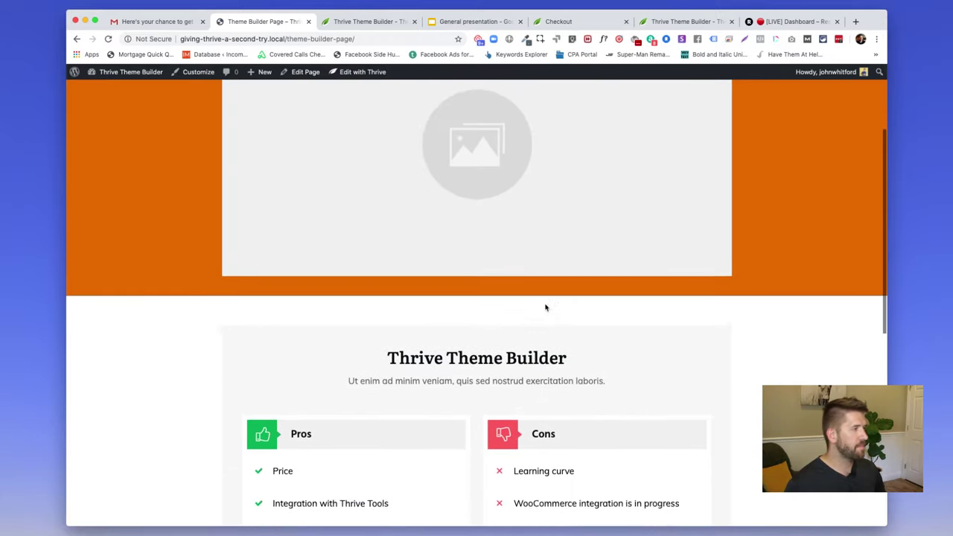
Open the page in the WordPress editor, upload the product mockup PNG as its featured image, and update the page.
left_click(302, 72)
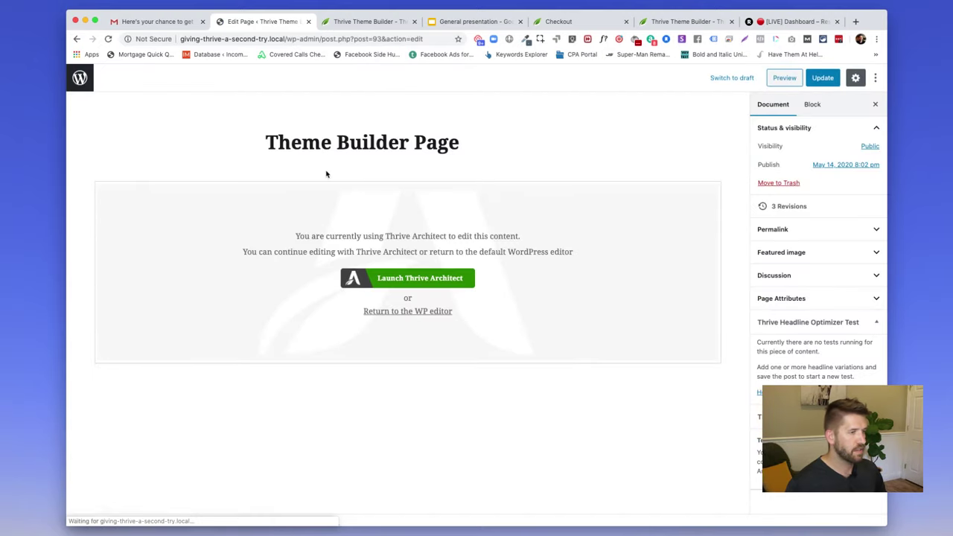
left_click(823, 252)
left_click(804, 294)
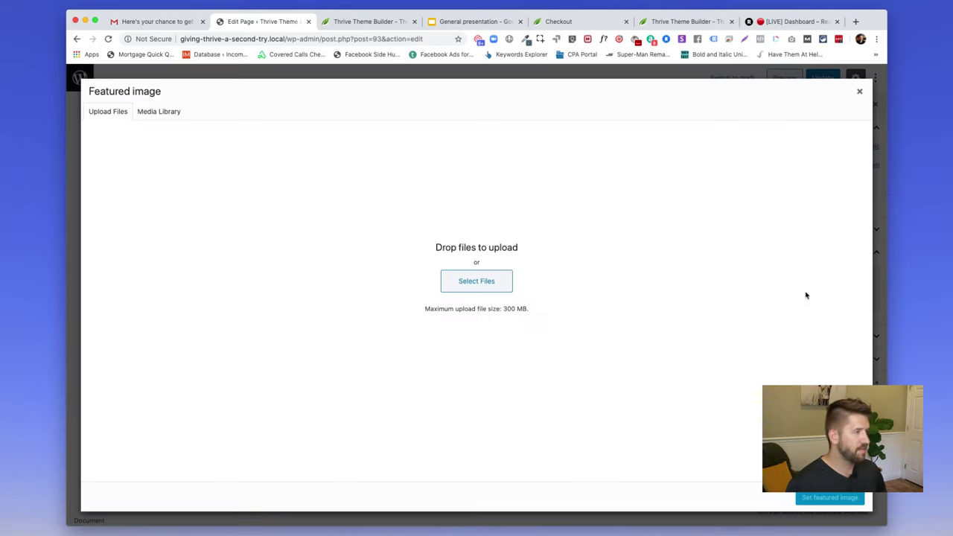
left_click(472, 287)
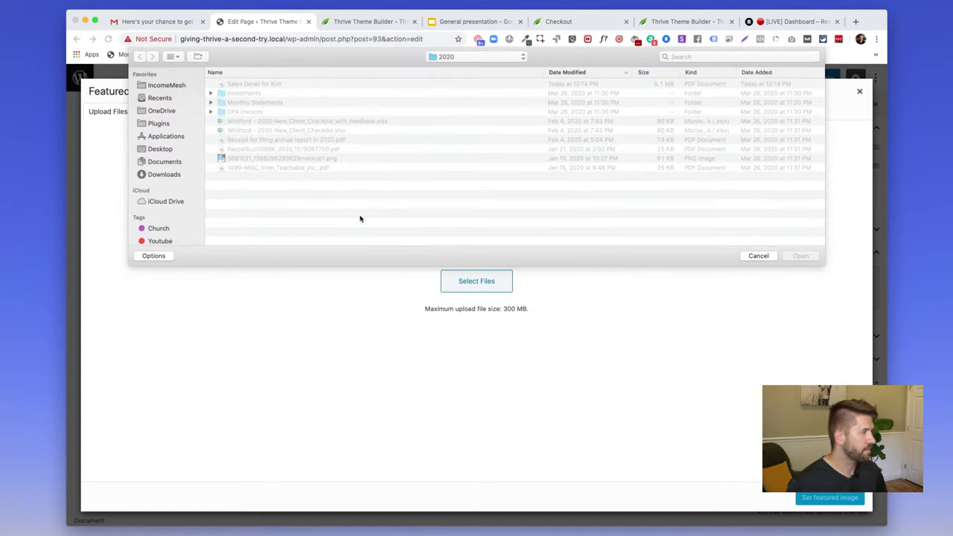
left_click(282, 159)
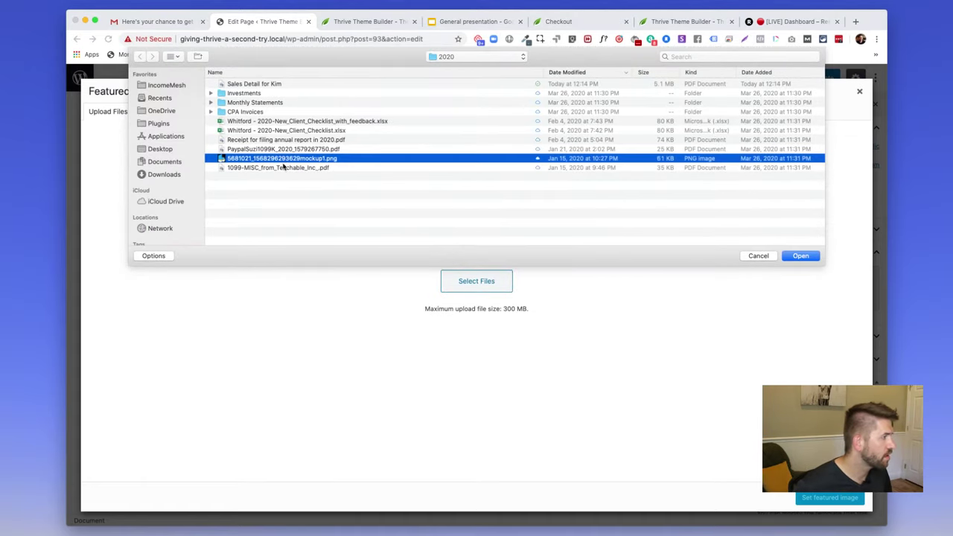
left_click(810, 256)
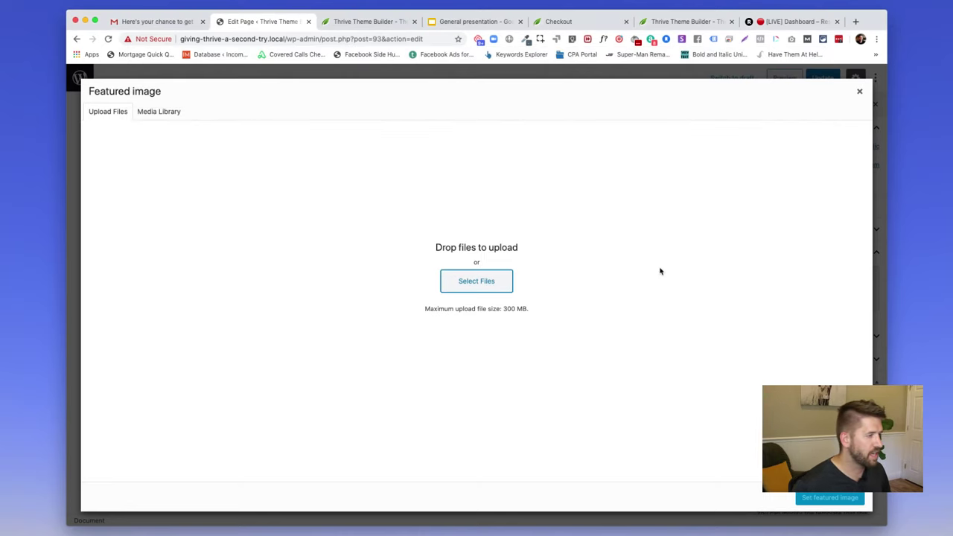
left_click(849, 498)
left_click(828, 78)
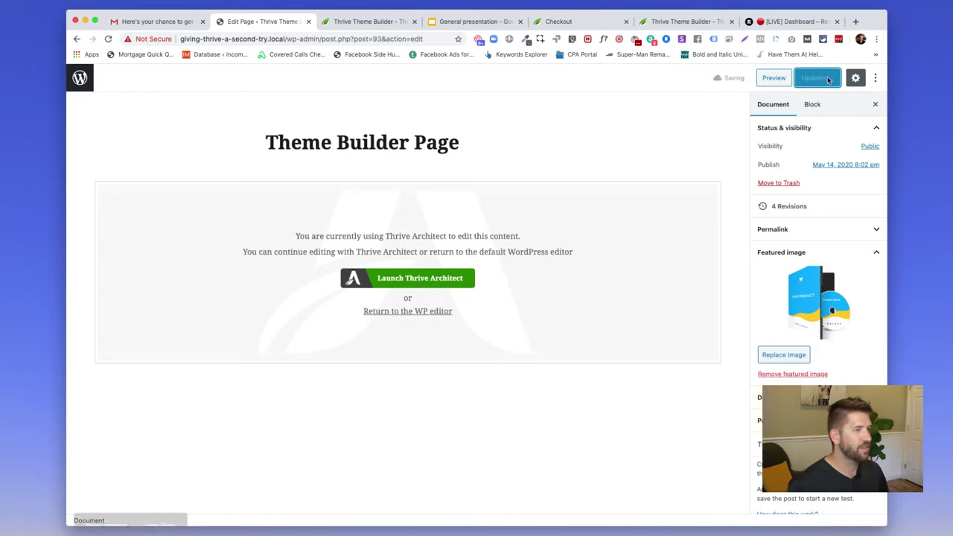
View the updated page and examine the featured image in its banner.
left_click(162, 505)
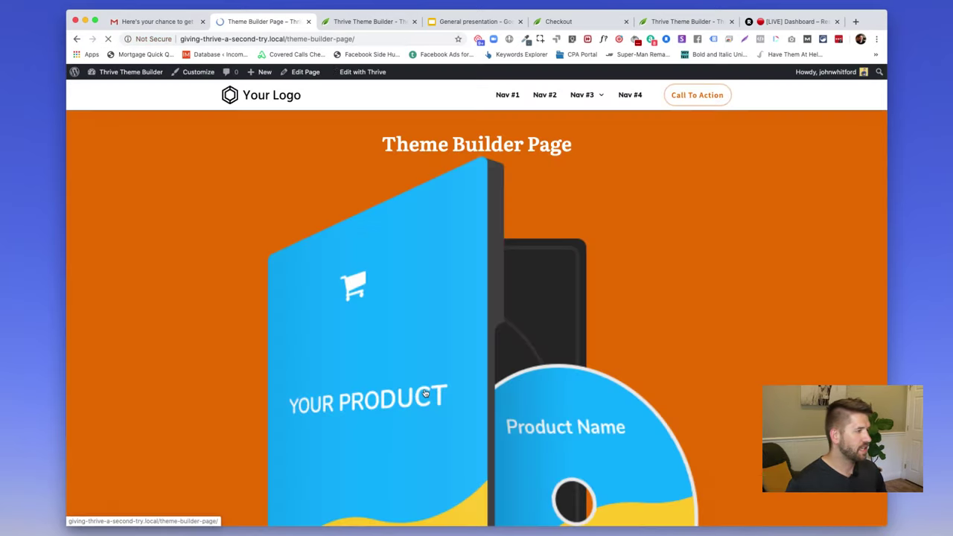
scroll(555, 321, "down", 5)
scroll(521, 313, "up", 1)
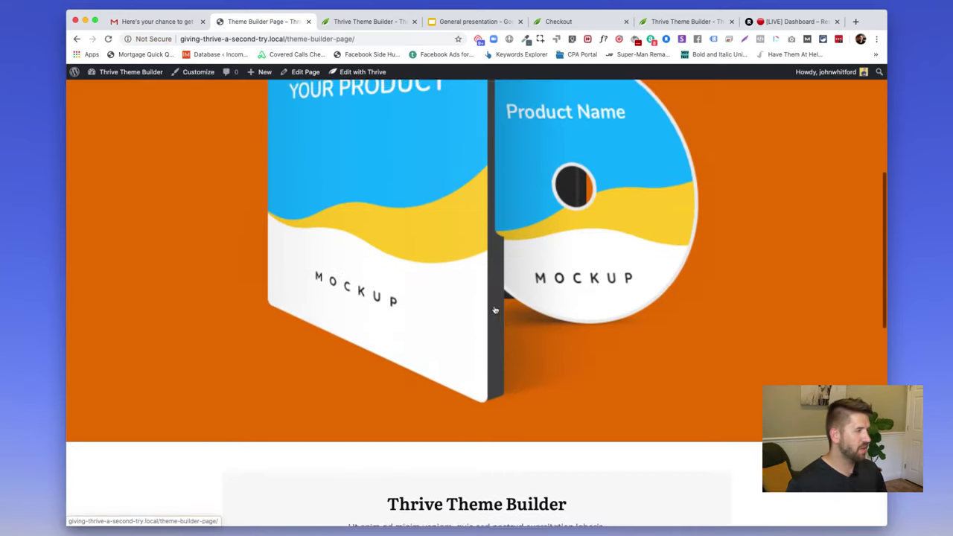
scroll(488, 307, "down", 3)
scroll(498, 207, "up", 3)
scroll(497, 216, "up", 2)
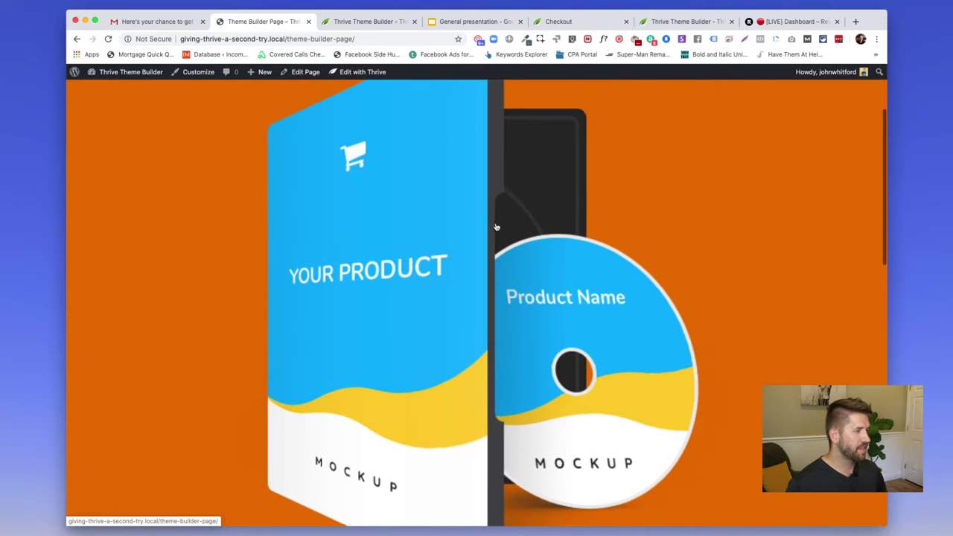
Open the Title Banner - Call to Action theme template for editing and delete the featured image element from its top section.
mouse_move(361, 72)
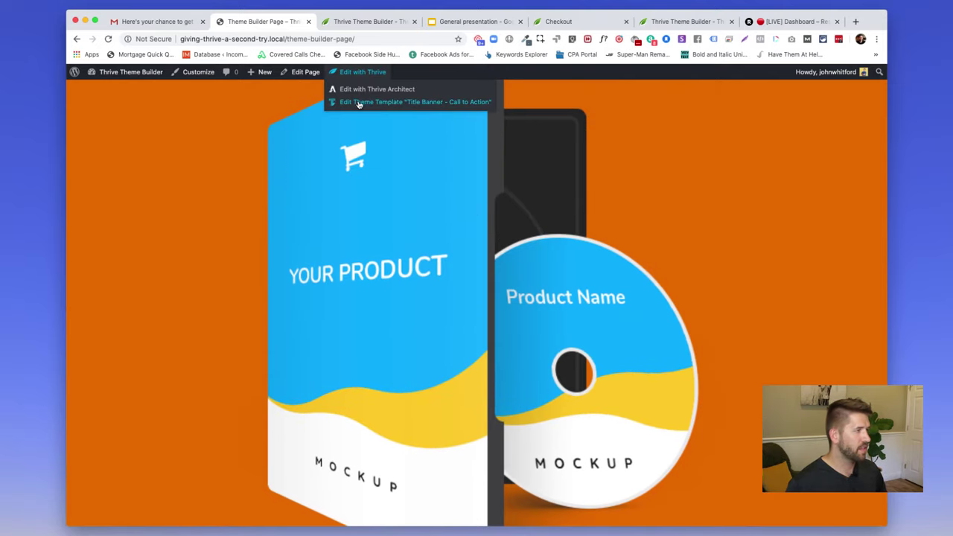
left_click(358, 103)
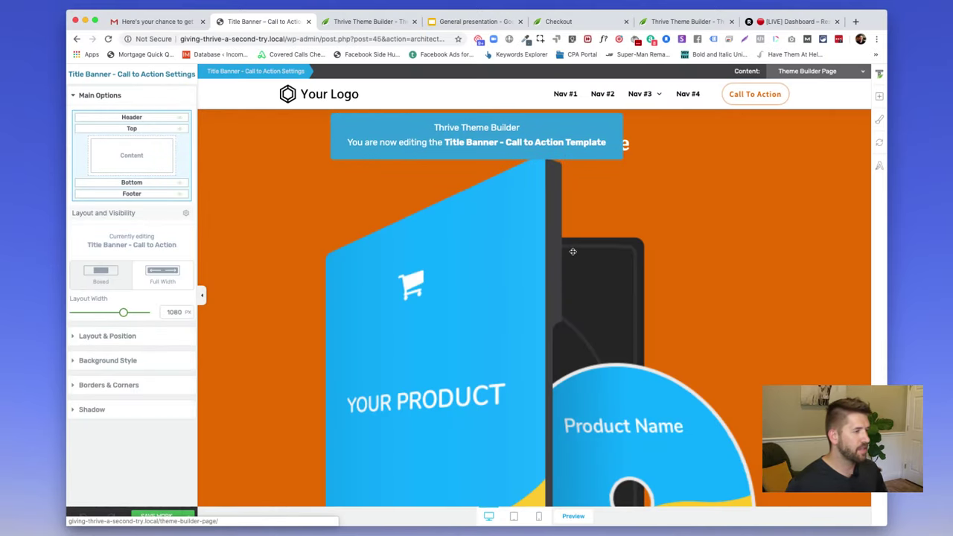
left_click(556, 271)
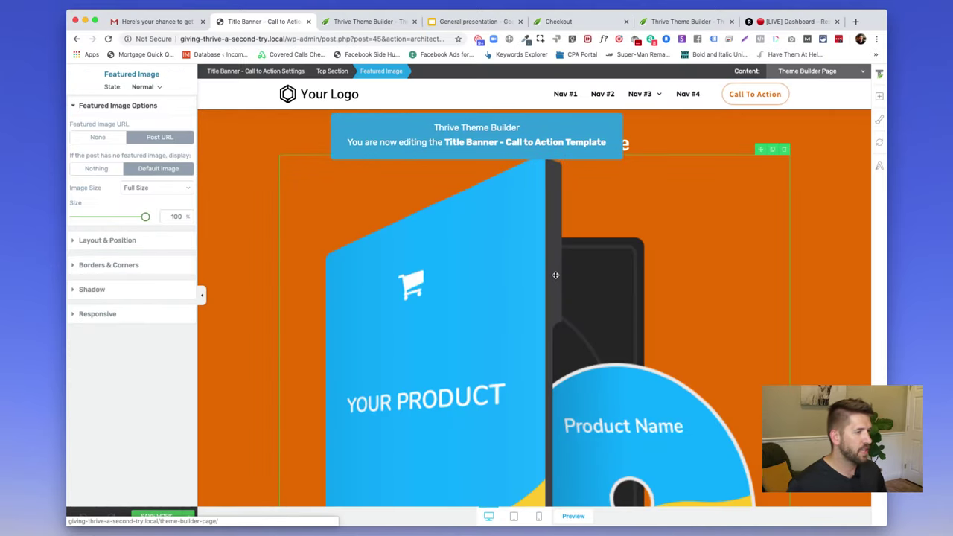
left_click(784, 149)
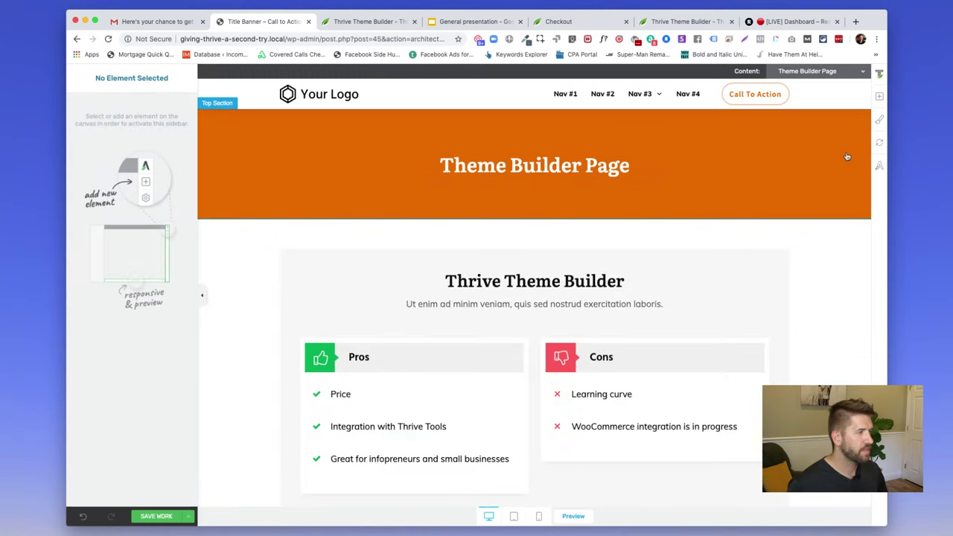
Add a dynamic image background layer to the Top Section, using the Featured Image at full size.
left_click(835, 158)
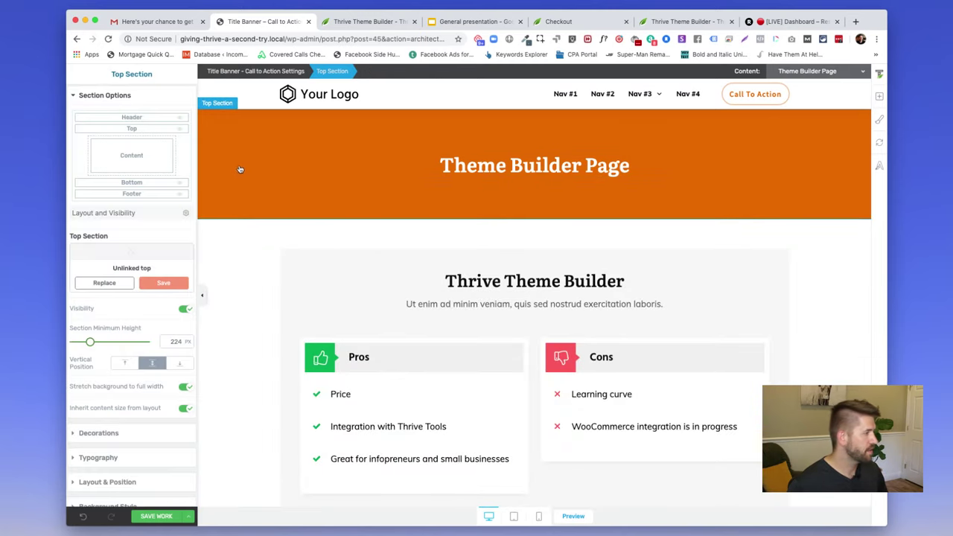
scroll(147, 291, "down", 3)
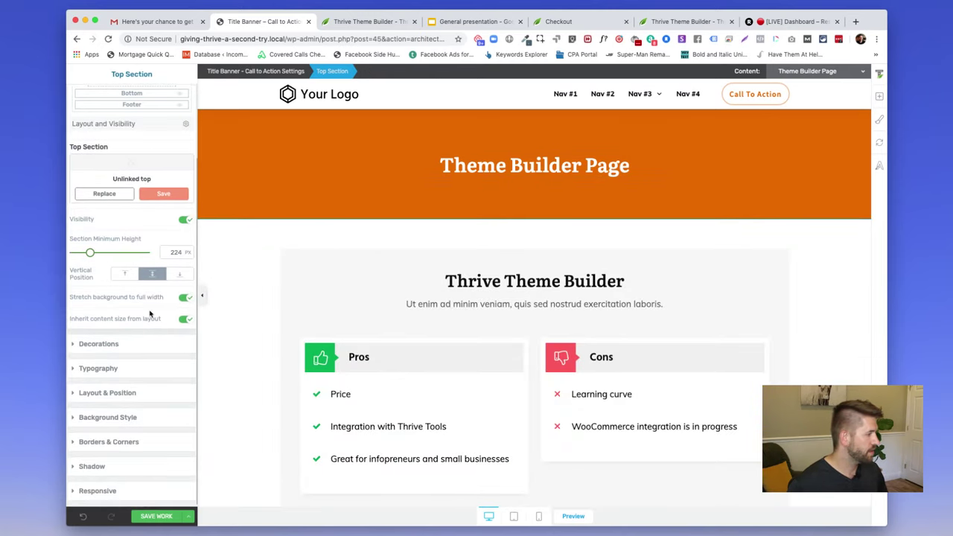
left_click(130, 419)
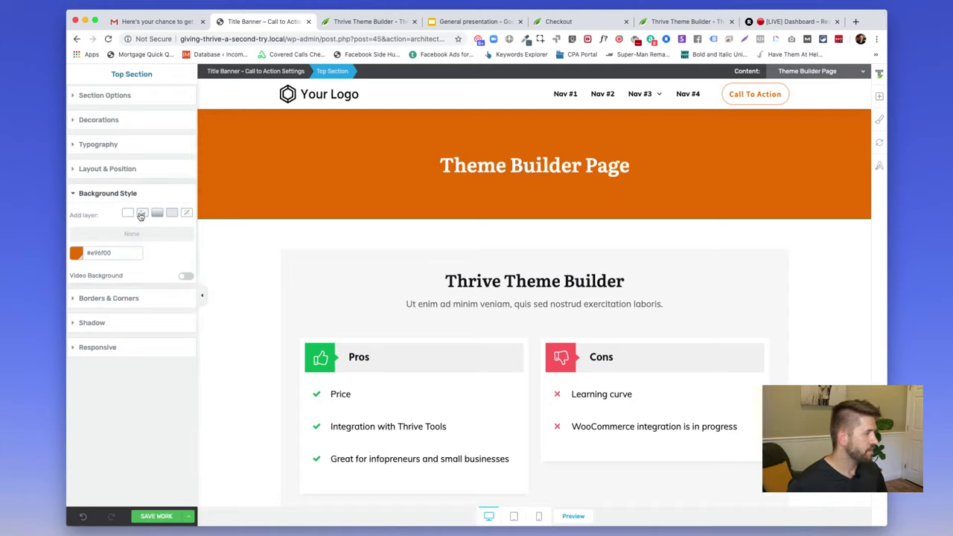
left_click(140, 215)
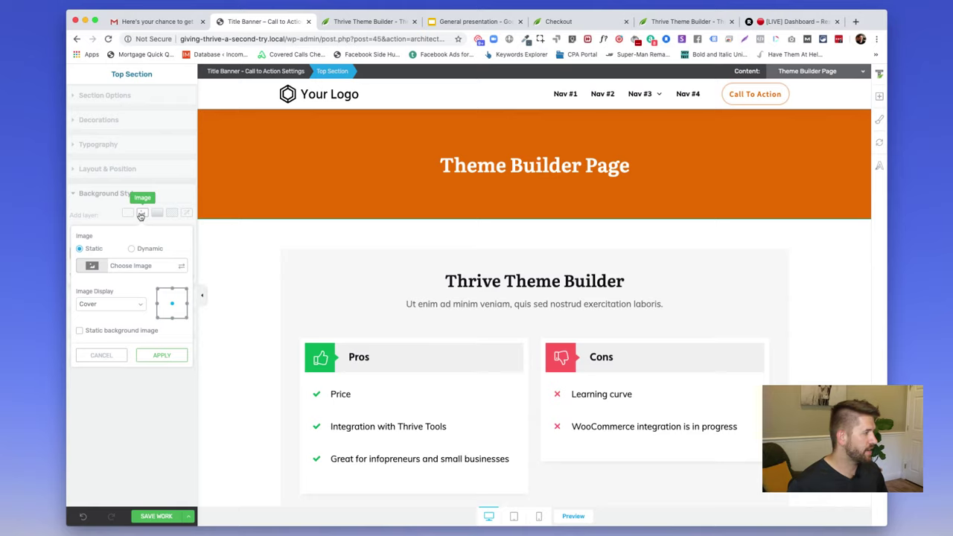
left_click(132, 248)
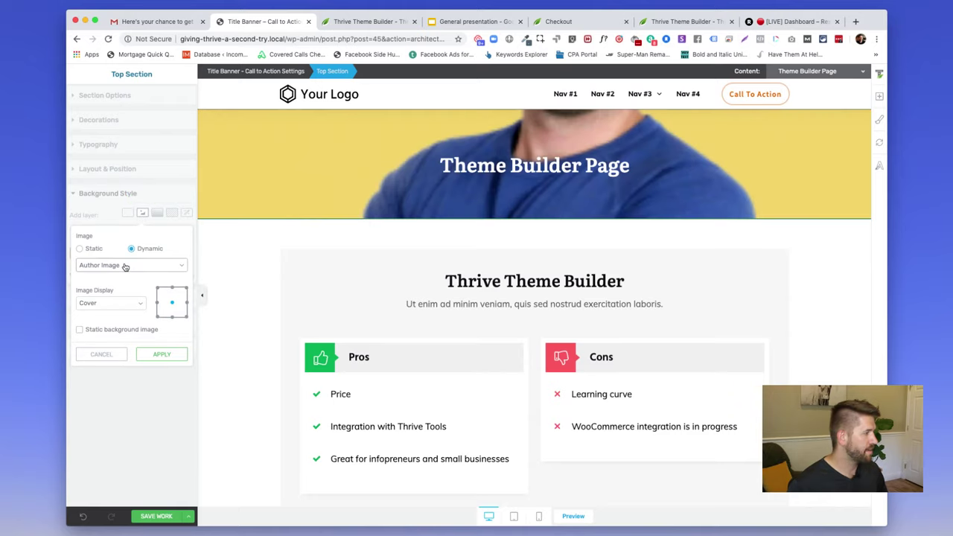
left_click(125, 267)
left_click(119, 253)
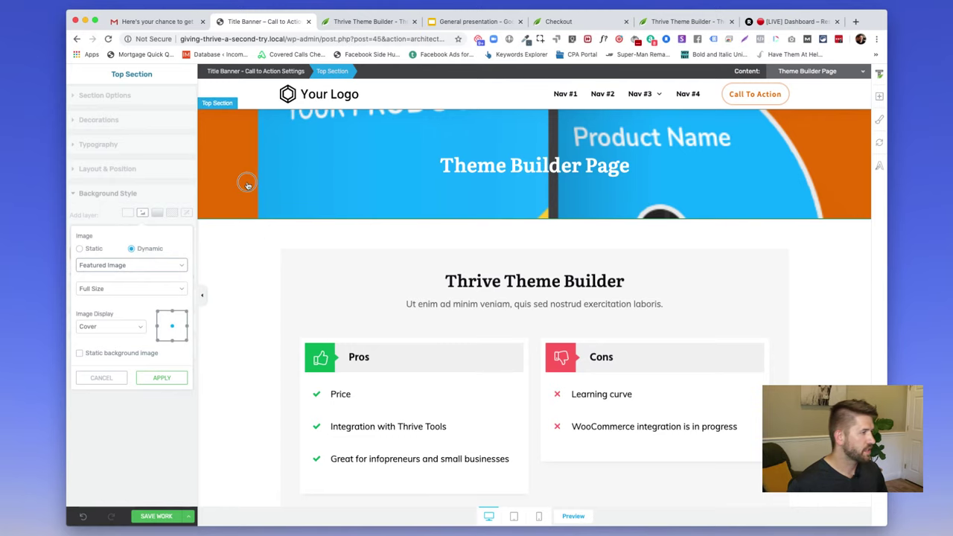
Set the Top Section's minimum height to 339 px and check the page title against the banner image.
left_click(287, 186)
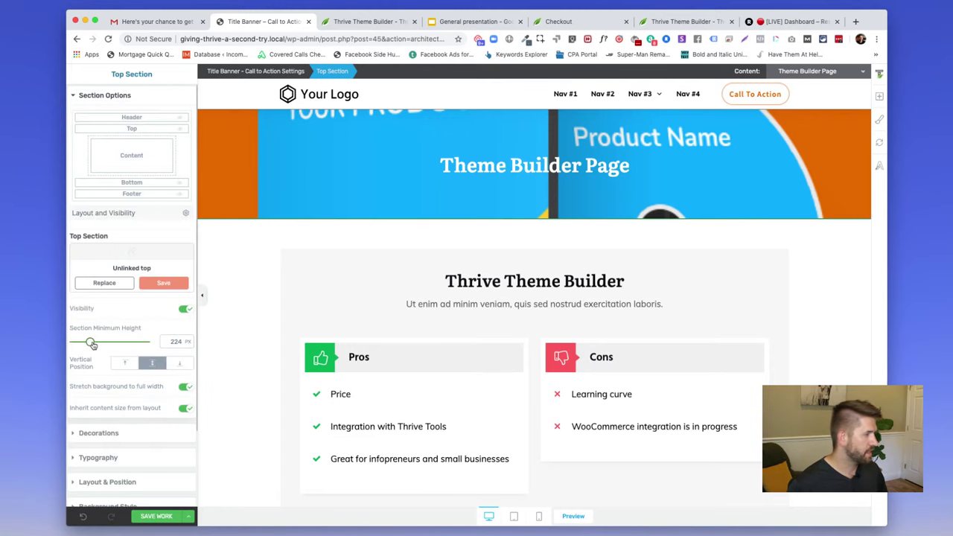
left_click_drag(92, 344, 98, 342)
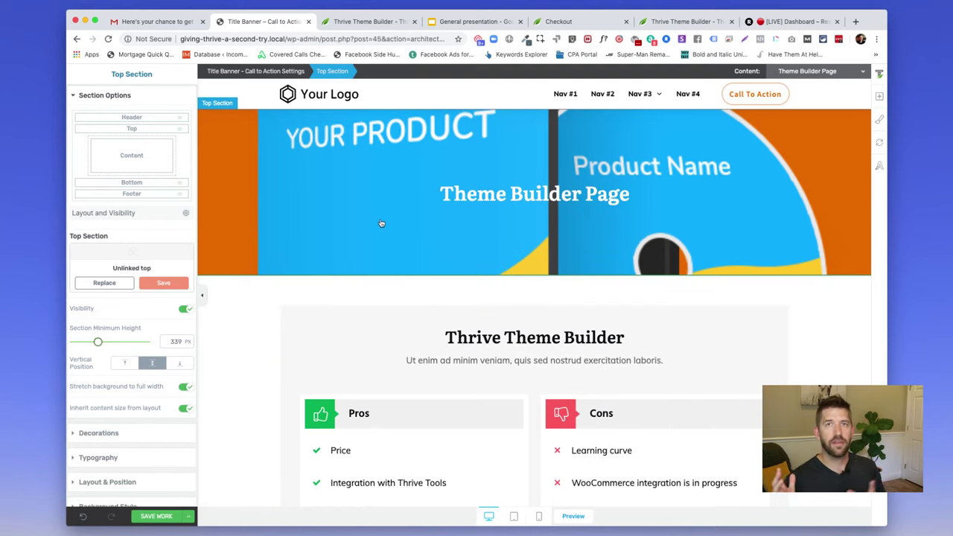
left_click(453, 195)
left_click(552, 247)
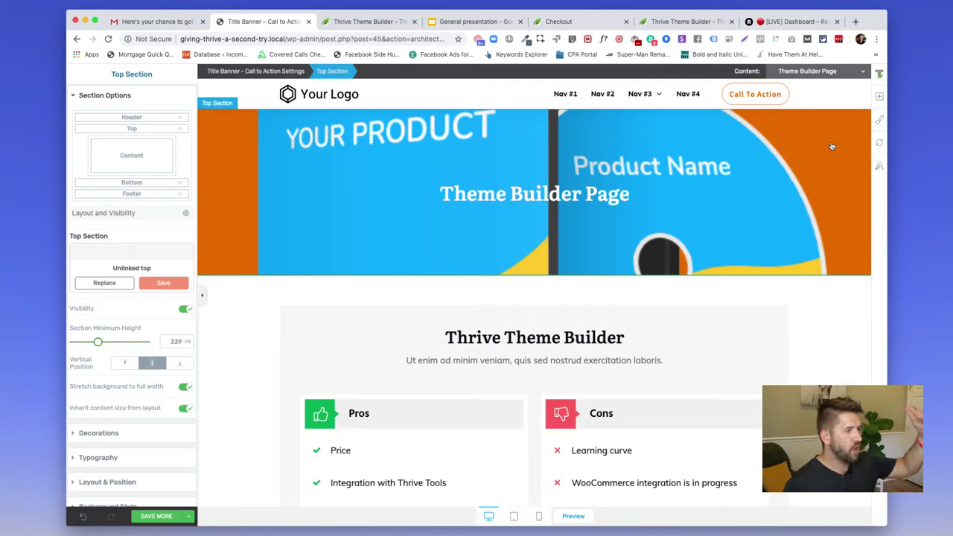
left_click(496, 203)
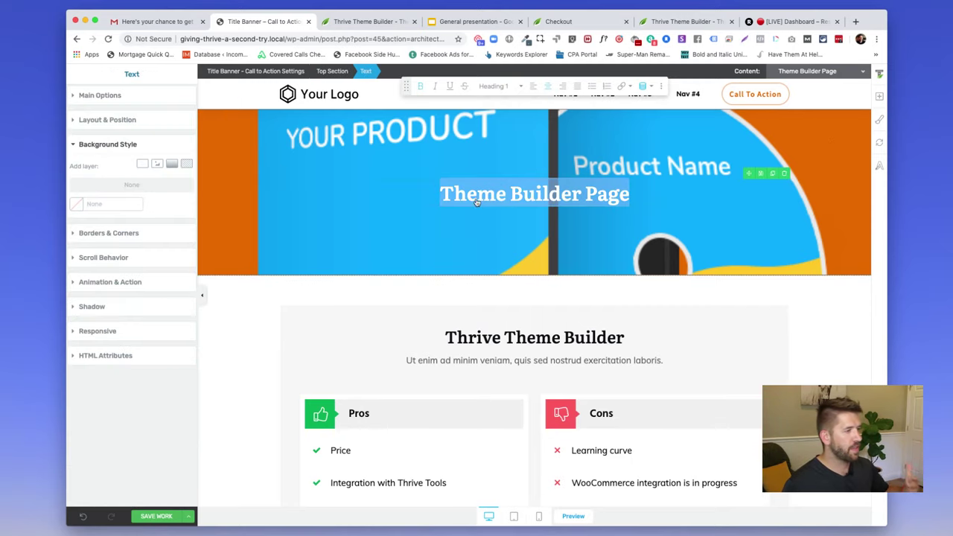
Apply a 9 px Blur background effect to the Top Section's featured image.
left_click(421, 229)
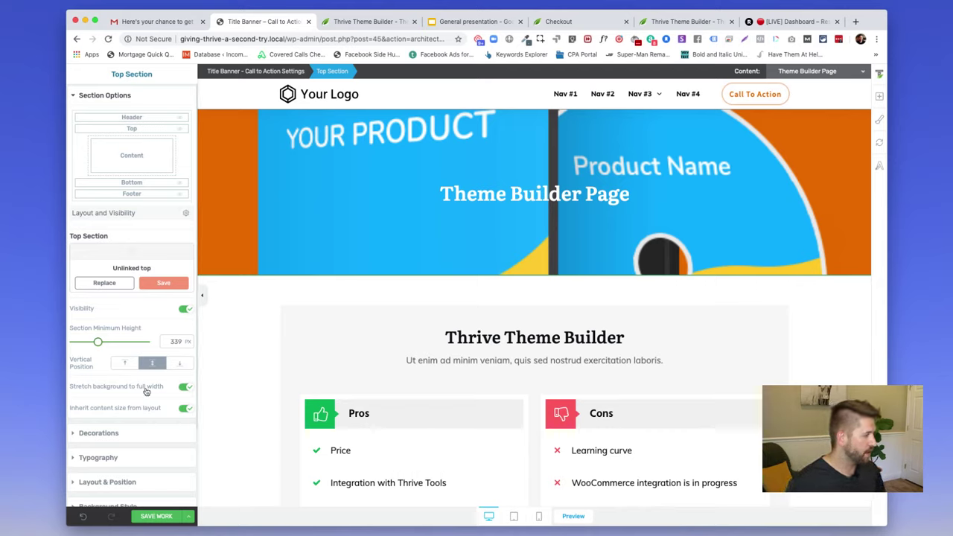
scroll(149, 402, "down", 3)
left_click(108, 417)
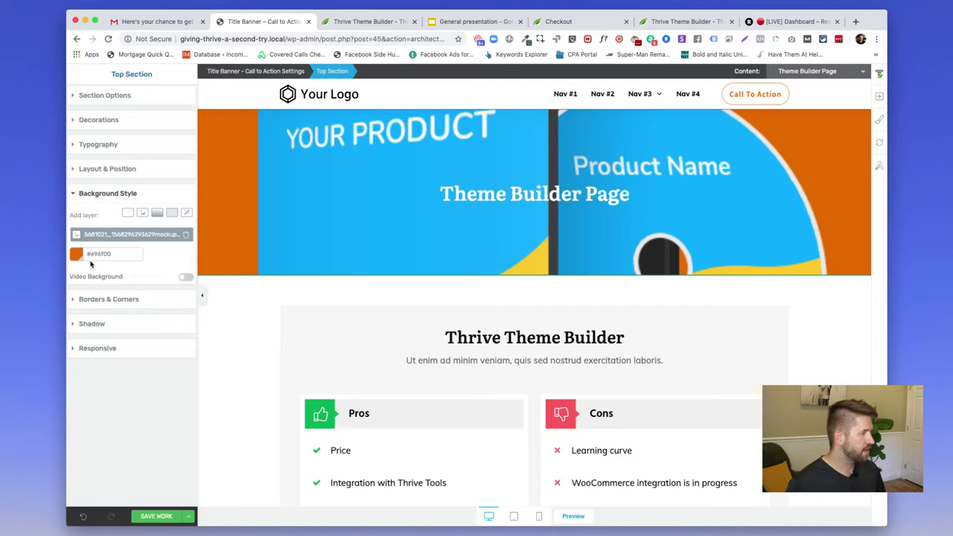
left_click(186, 214)
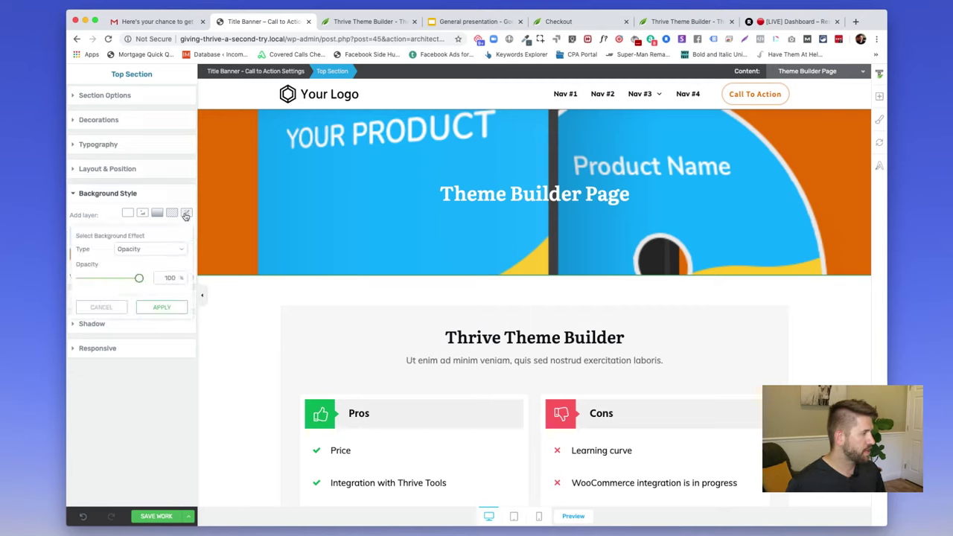
left_click(170, 249)
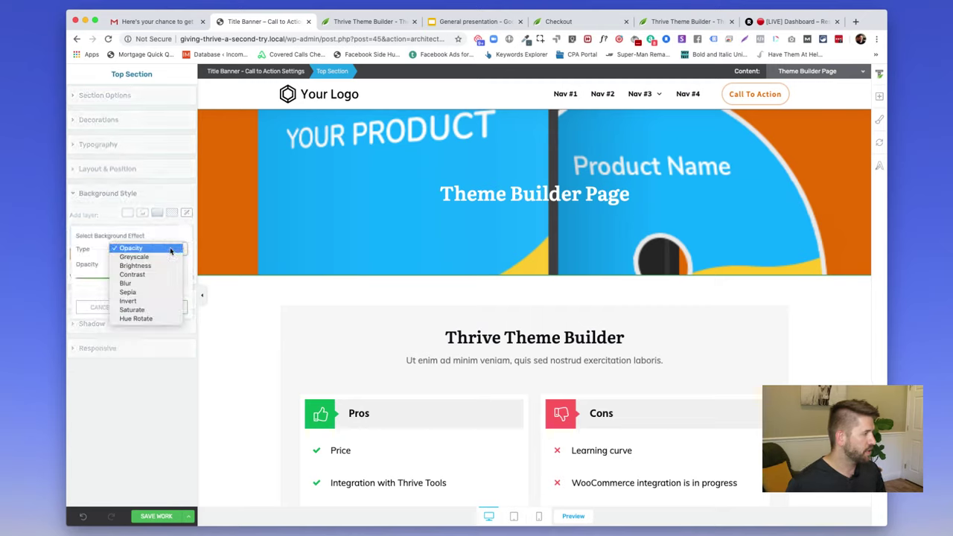
left_click(149, 283)
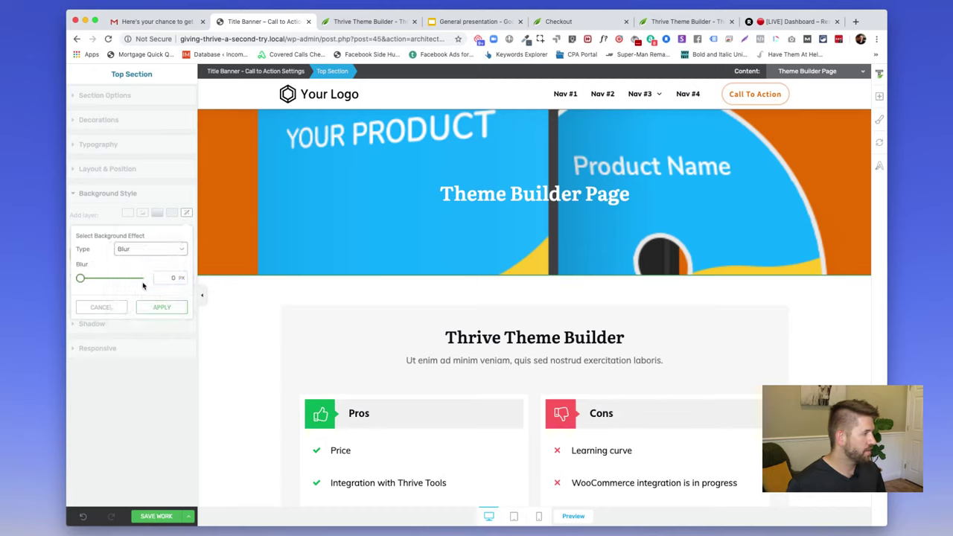
left_click_drag(80, 281, 86, 281)
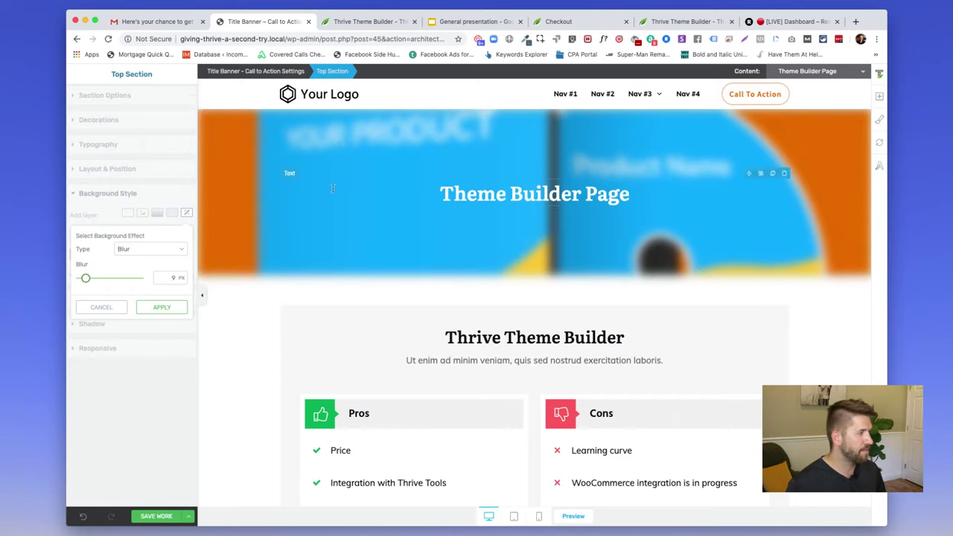
left_click(160, 307)
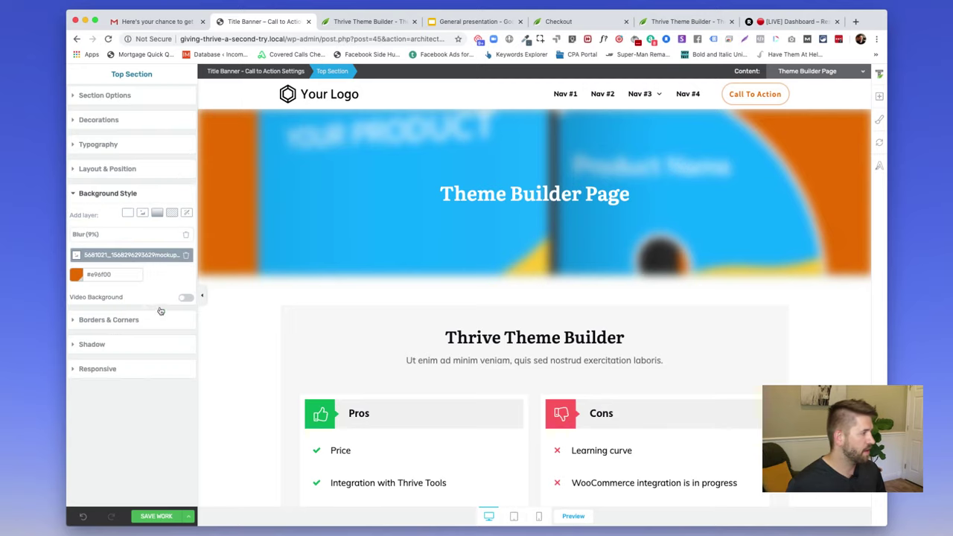
Add a black #000000 color layer at 60% opacity over the Top Section's background and check the title's contrast.
left_click(127, 215)
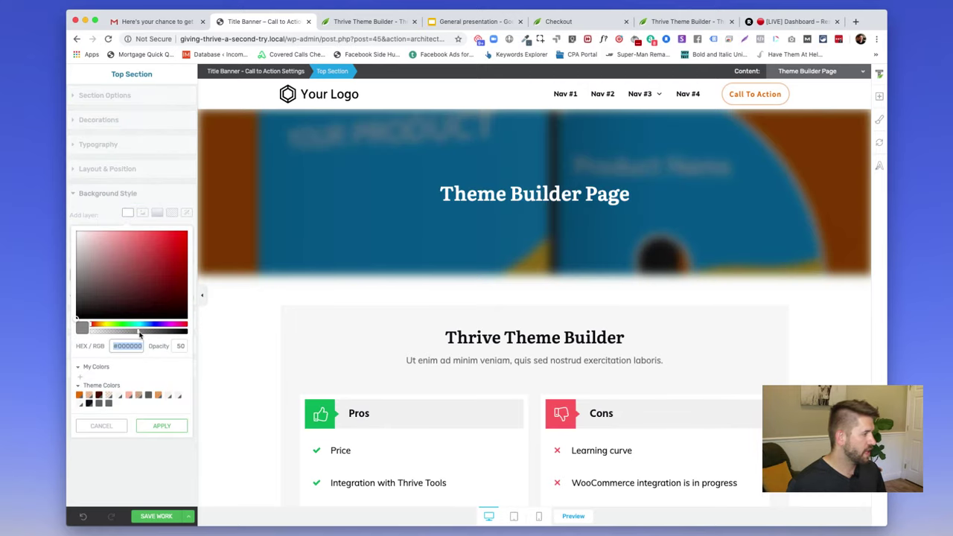
mouse_move(141, 333)
left_mouse_down()
mouse_move(121, 335)
mouse_move(147, 335)
left_mouse_up()
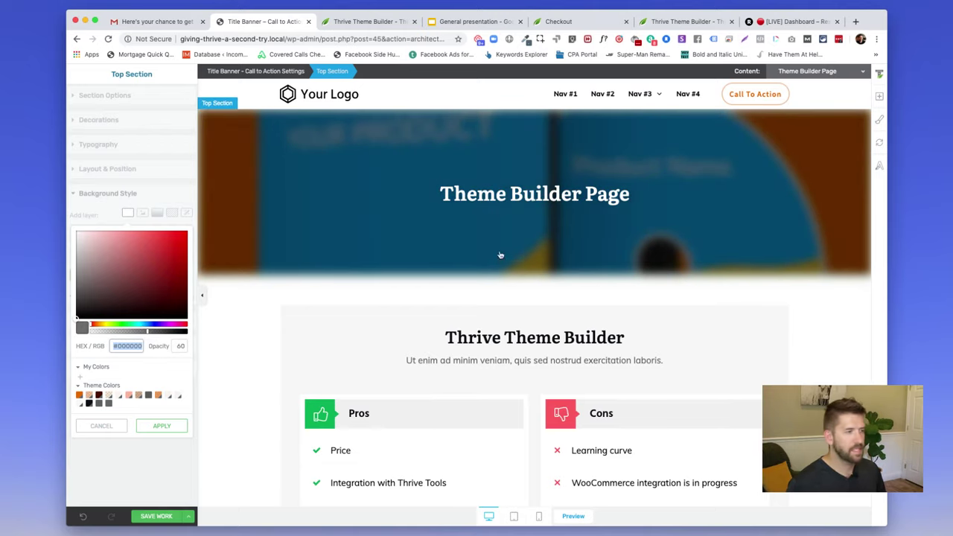
left_click(719, 261)
left_click(457, 201)
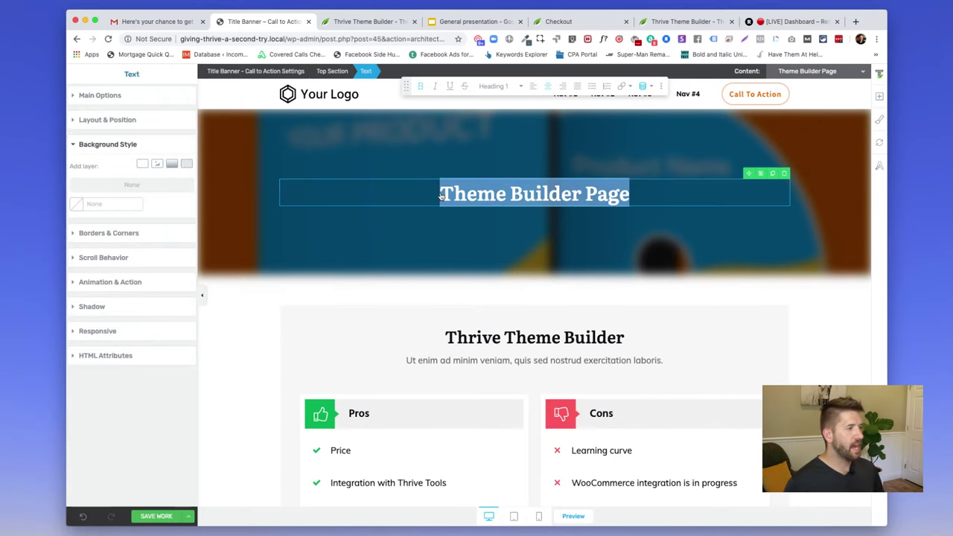
left_click(729, 235)
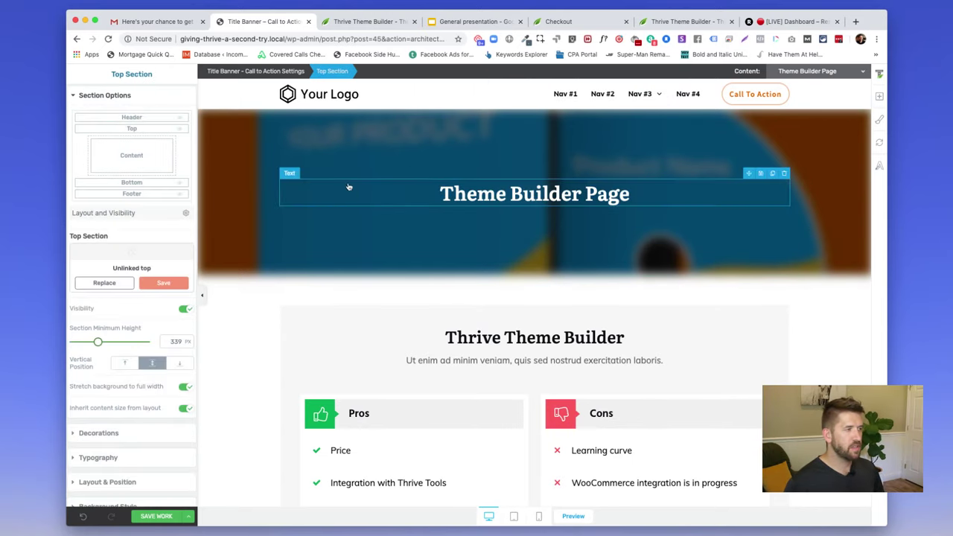
Save the Title Banner - Call to Action template and dismiss the prompt to leave the site.
scroll(530, 201, "down", 10)
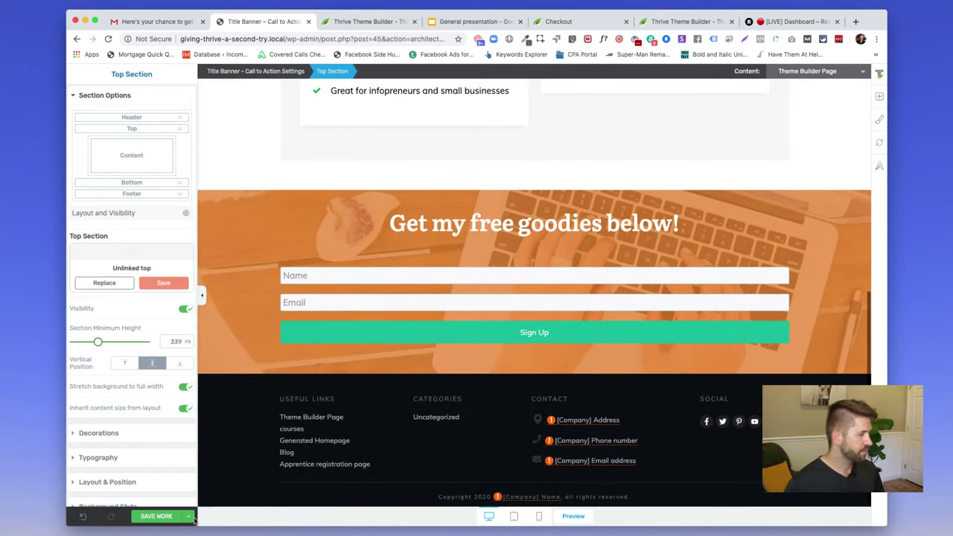
left_click(189, 516)
left_click(109, 456)
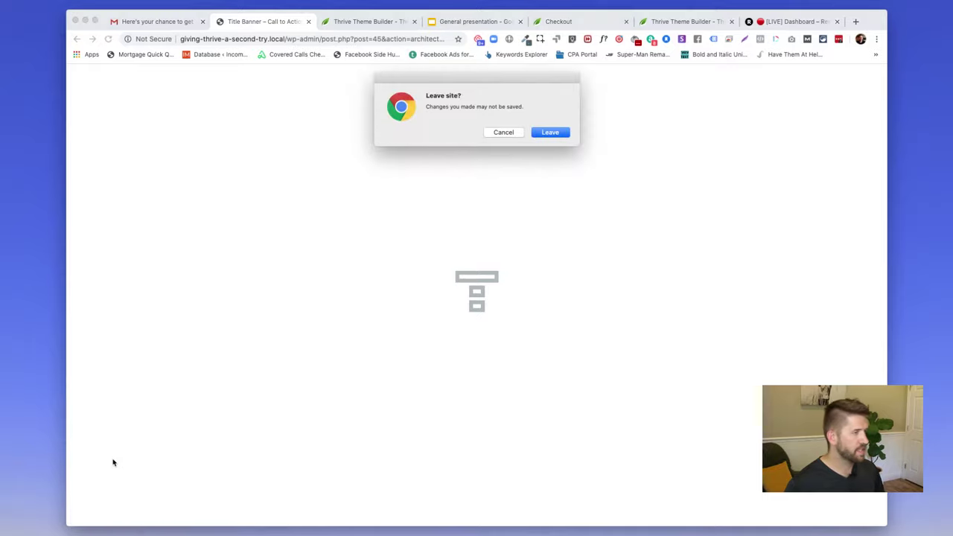
left_click(506, 131)
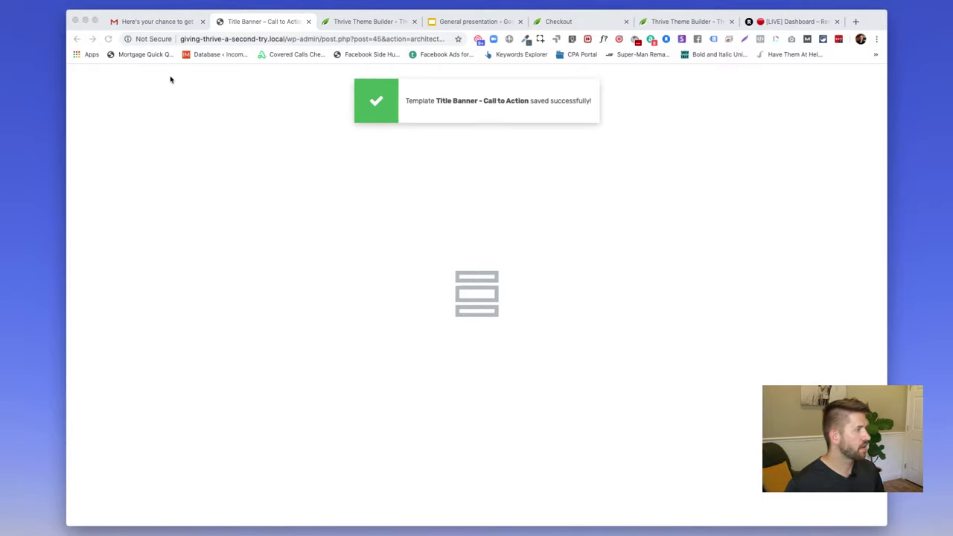
left_click(213, 98)
Go to the site's home page at giving-thrive-a-second-try.local and look over its opening sections.
left_click_drag(287, 40, 602, 47)
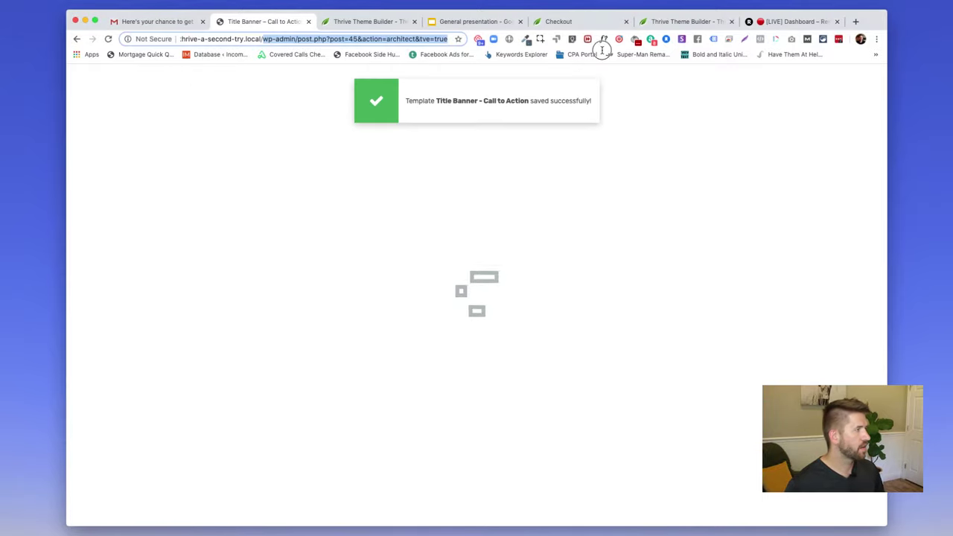
key("BackSpace")
key("Return")
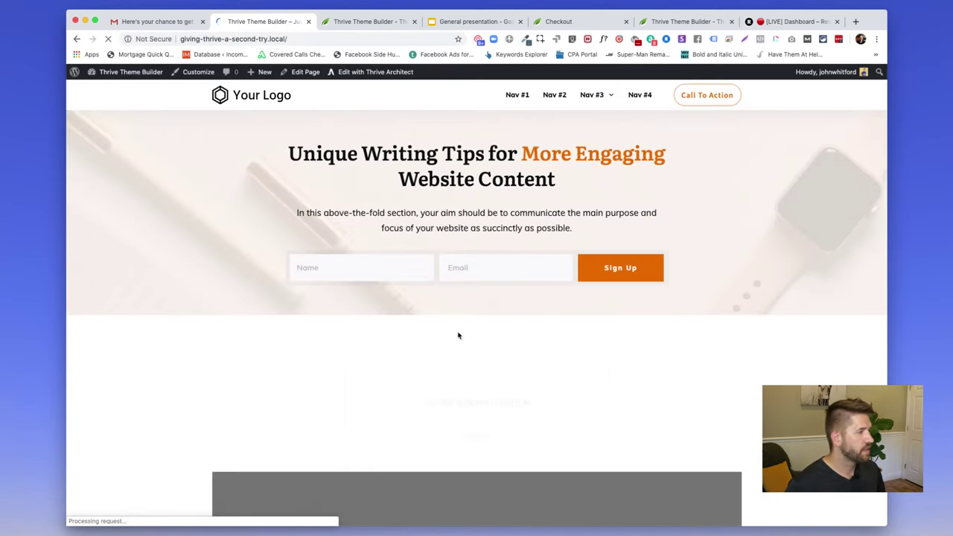
scroll(542, 250, "down", 5)
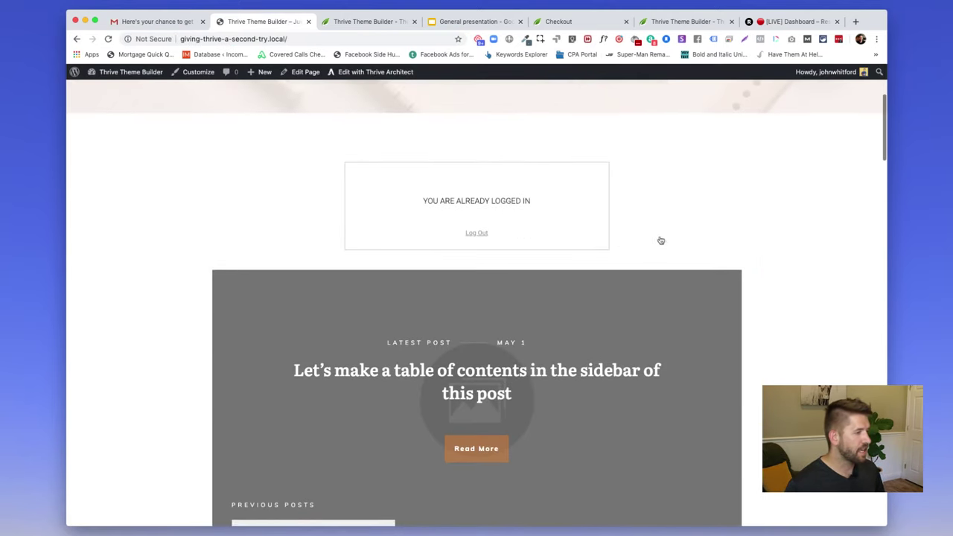
scroll(659, 241, "up", 5)
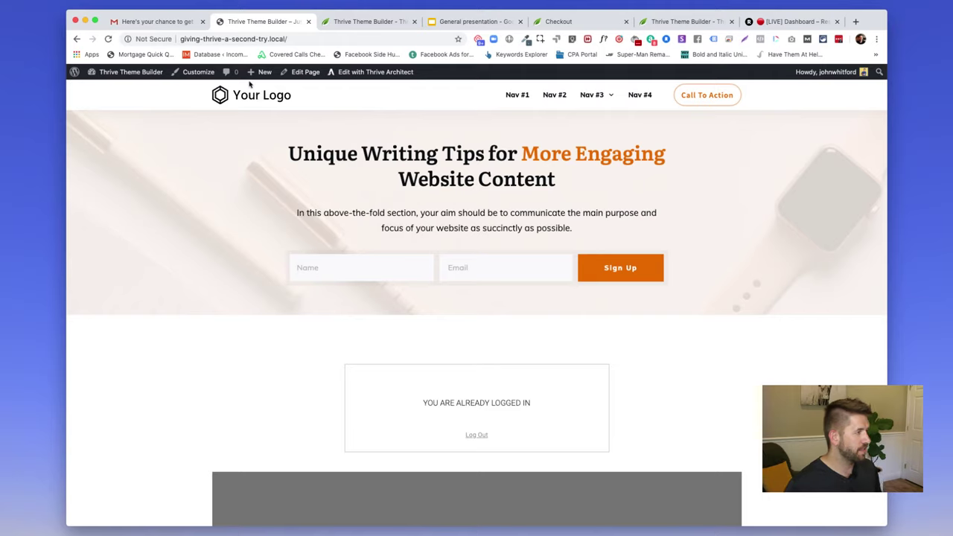
Create a new WordPress page titled "Sales Pages".
mouse_move(256, 74)
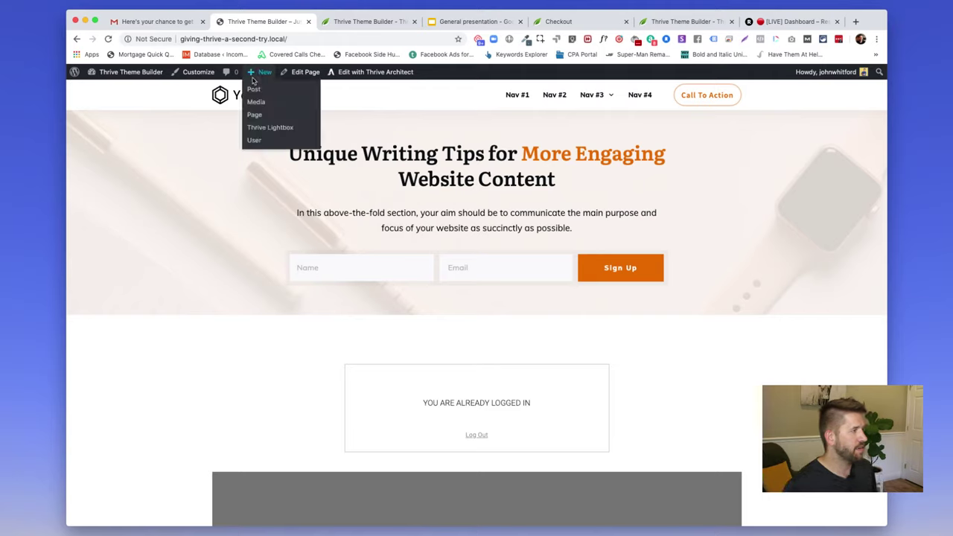
left_click(254, 116)
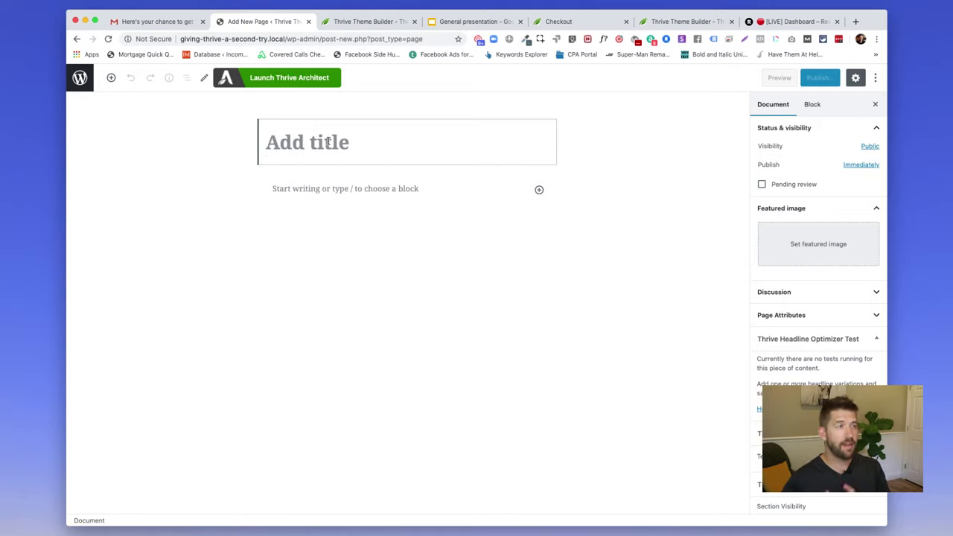
type("Sales Pages")
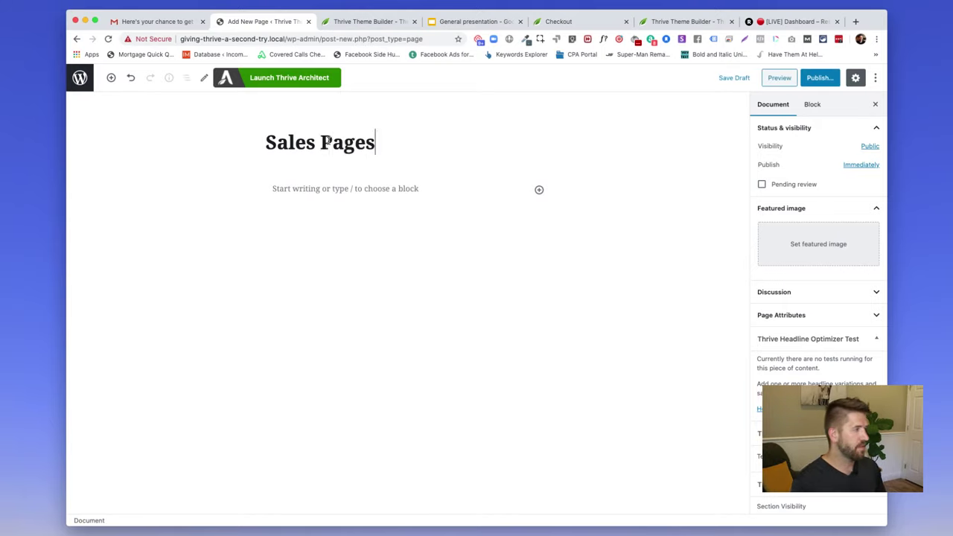
Change the page title to "Sales Page Example" and publish the page.
key("BackSpace")
type("Example")
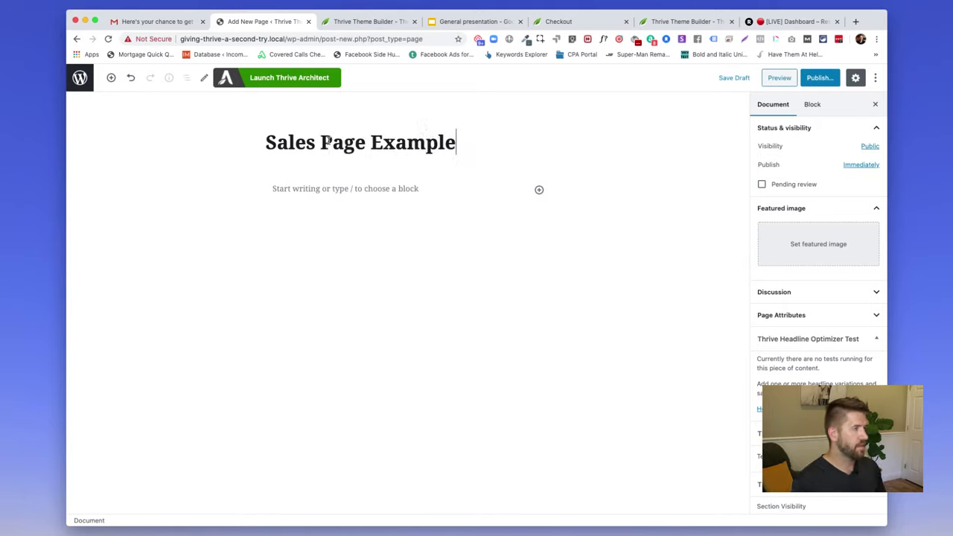
left_click(818, 78)
left_click(823, 81)
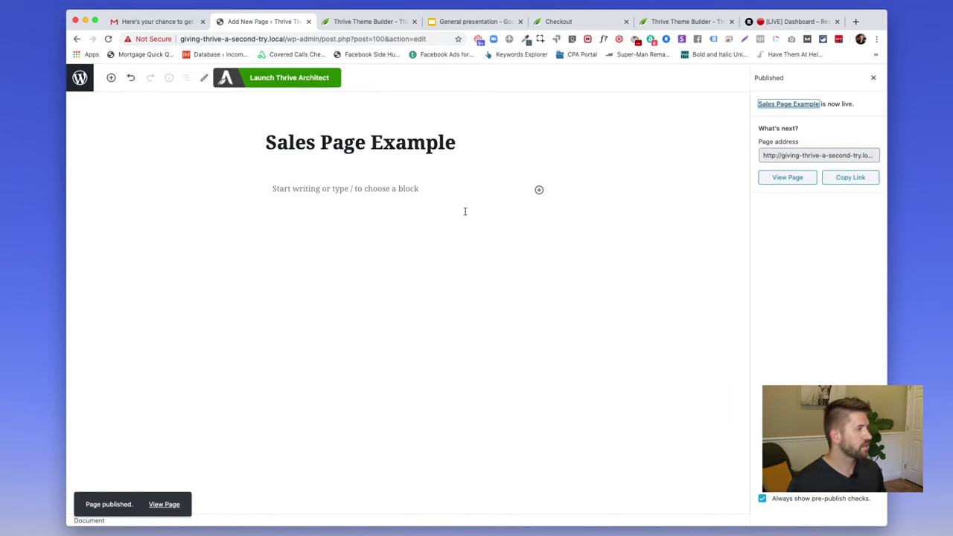
Open the Sales Page Example page in Thrive Architect and look over its default layout down to the footer.
left_click(290, 81)
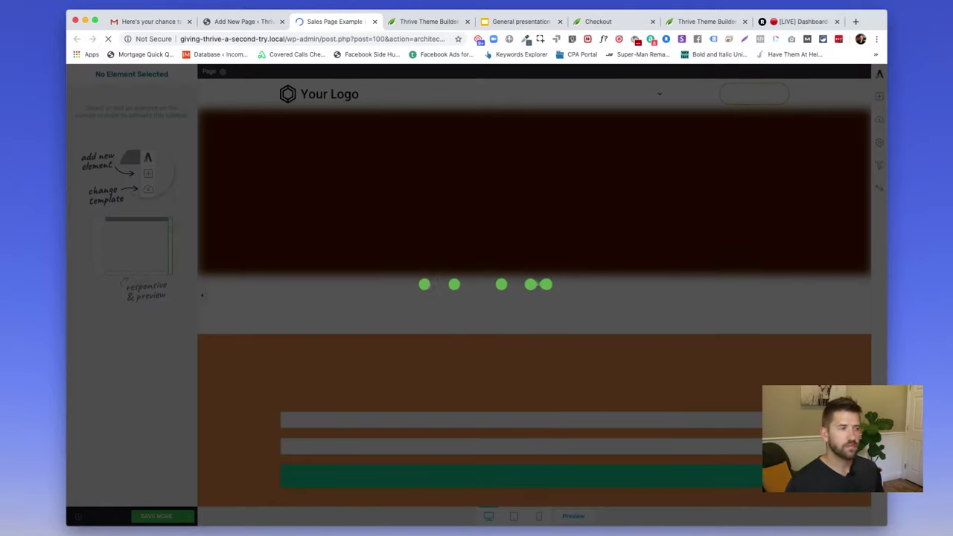
scroll(530, 261, "down", 3)
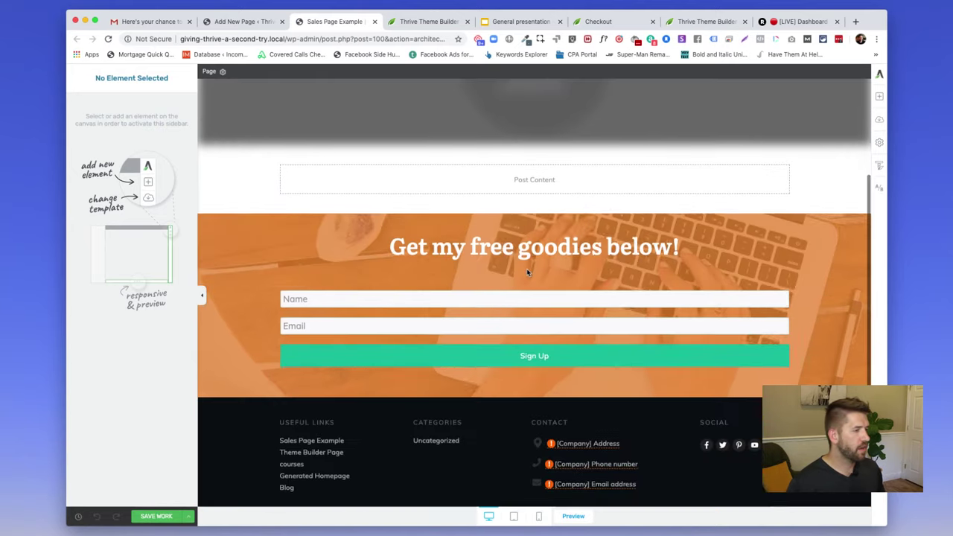
scroll(529, 270, "up", 3)
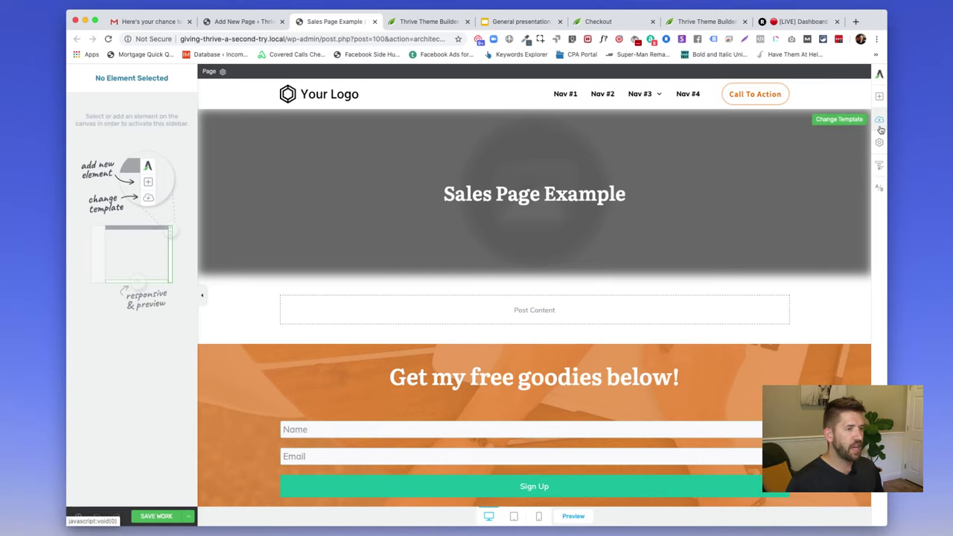
scroll(848, 164, "down", 4)
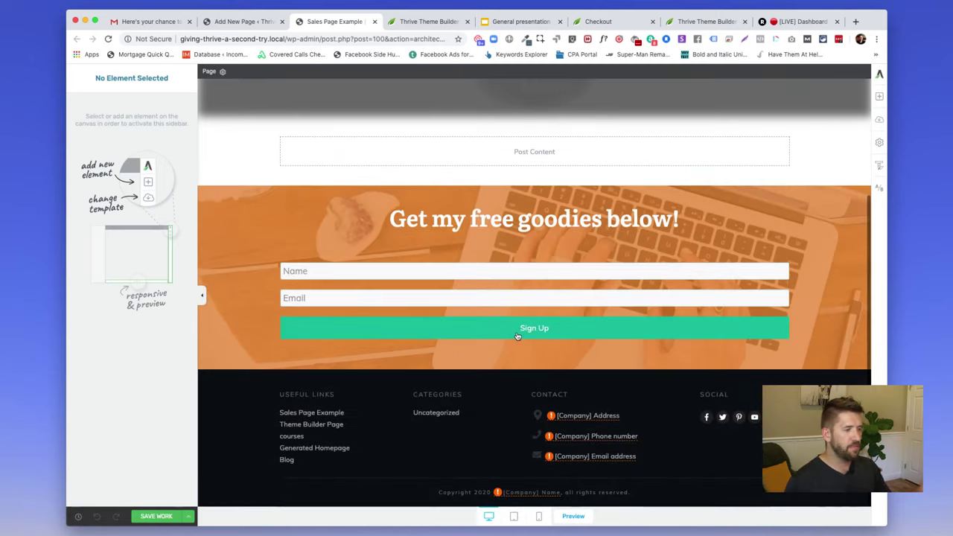
scroll(822, 130, "up", 4)
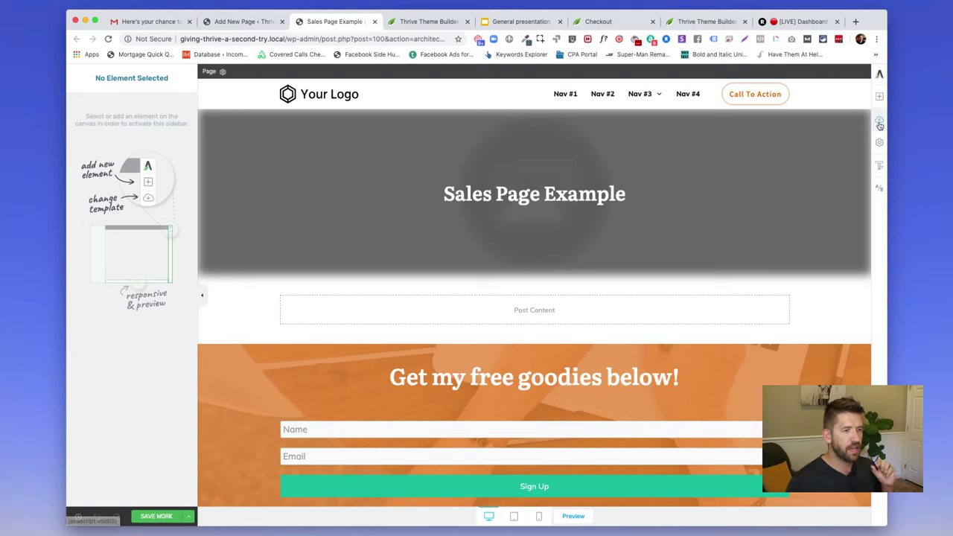
Apply the "Atomic 2 Smart – Video Sales Page" landing page template from the Atomic 2 Smart set.
left_click(879, 123)
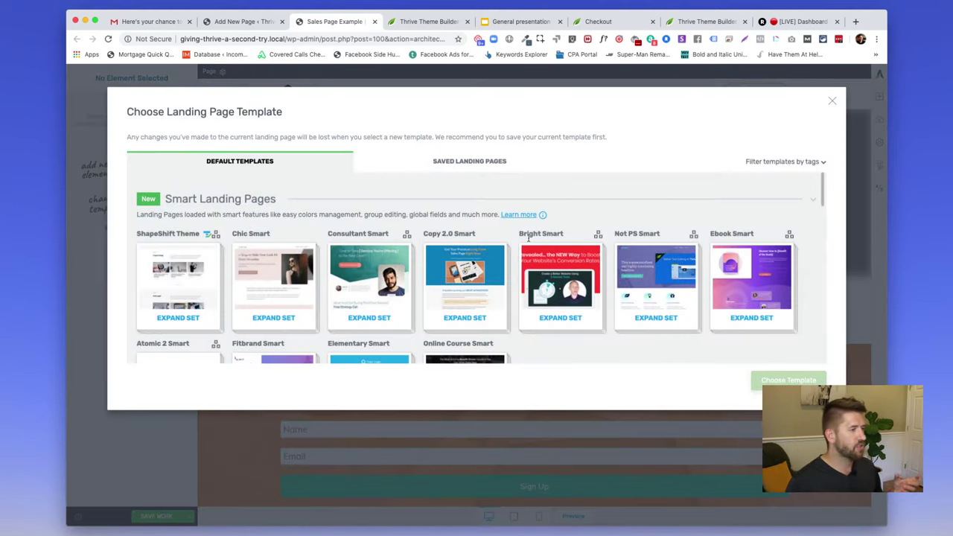
scroll(509, 249, "down", 1)
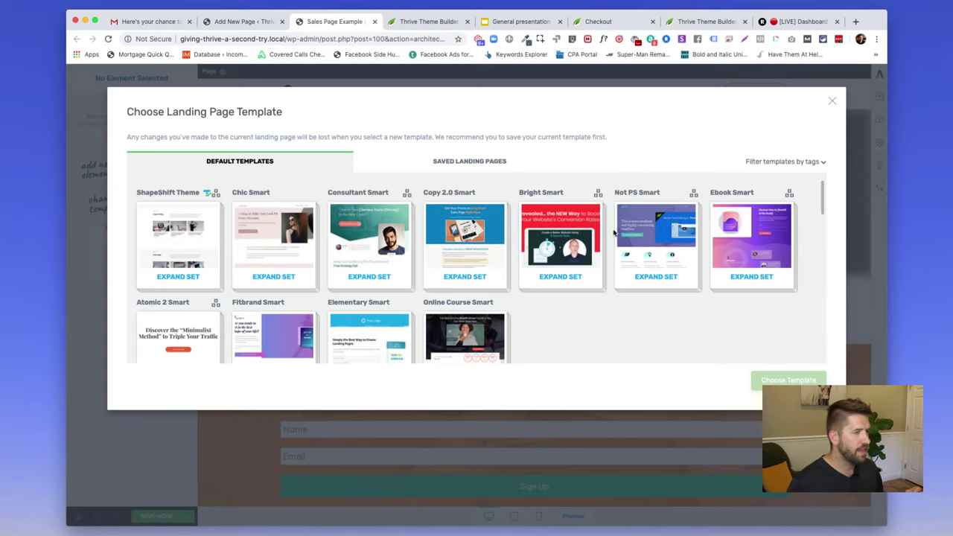
scroll(570, 250, "down", 1)
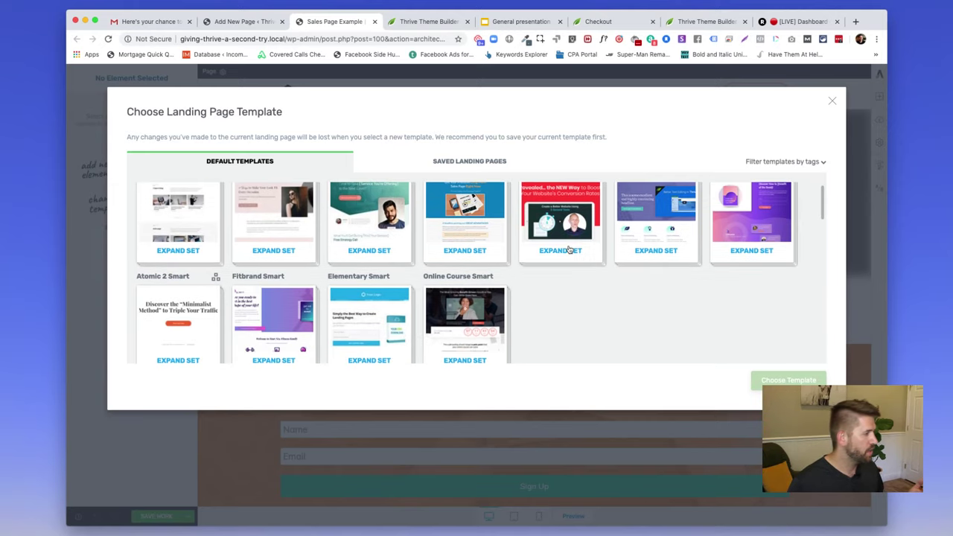
scroll(465, 262, "down", 1)
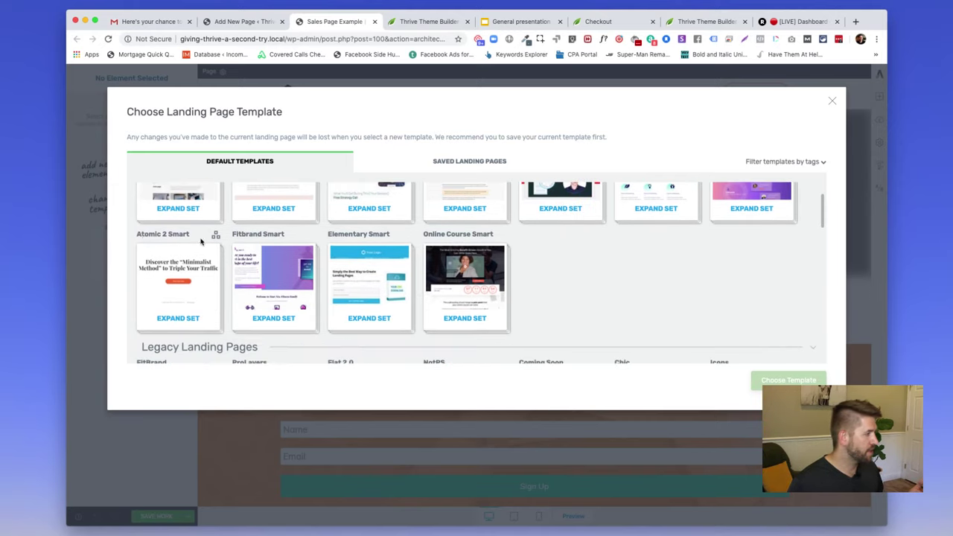
left_click(196, 290)
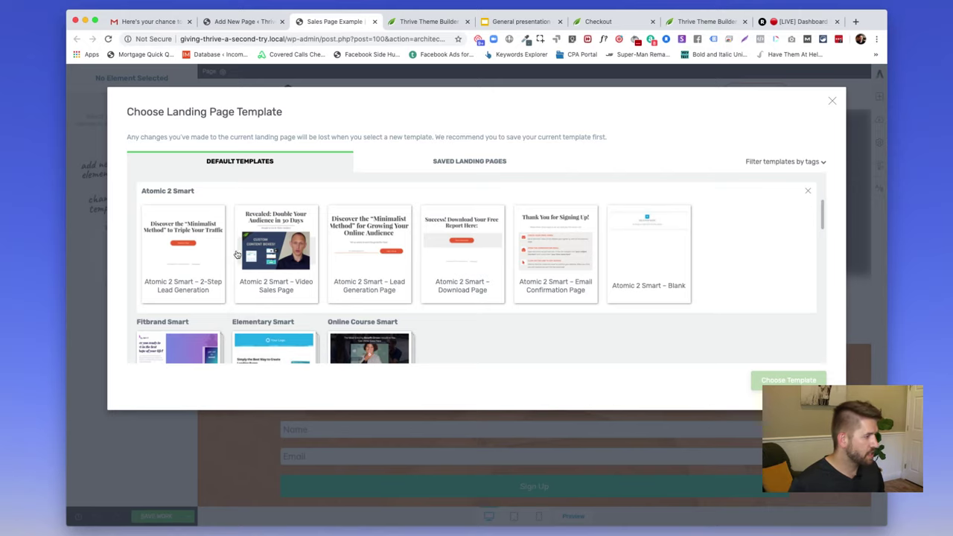
left_click(274, 255)
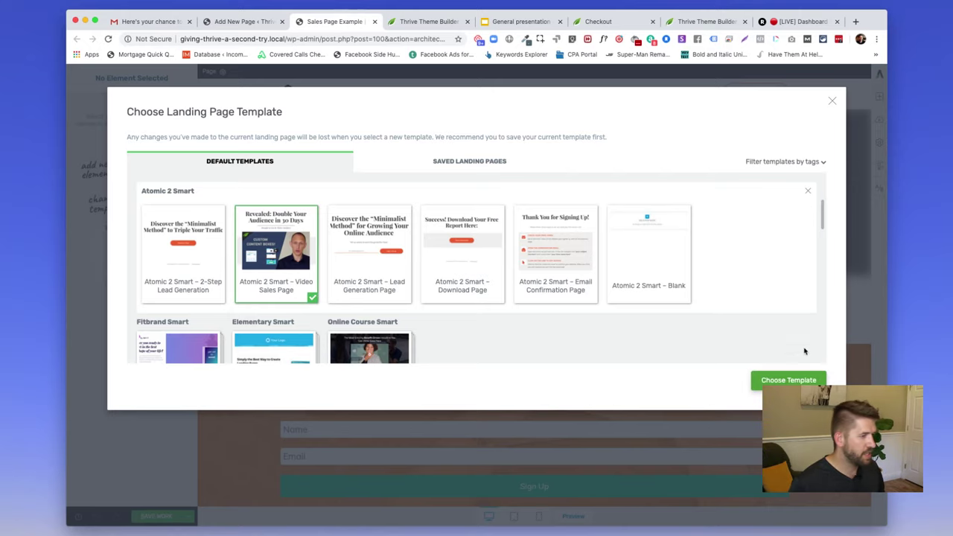
left_click(794, 380)
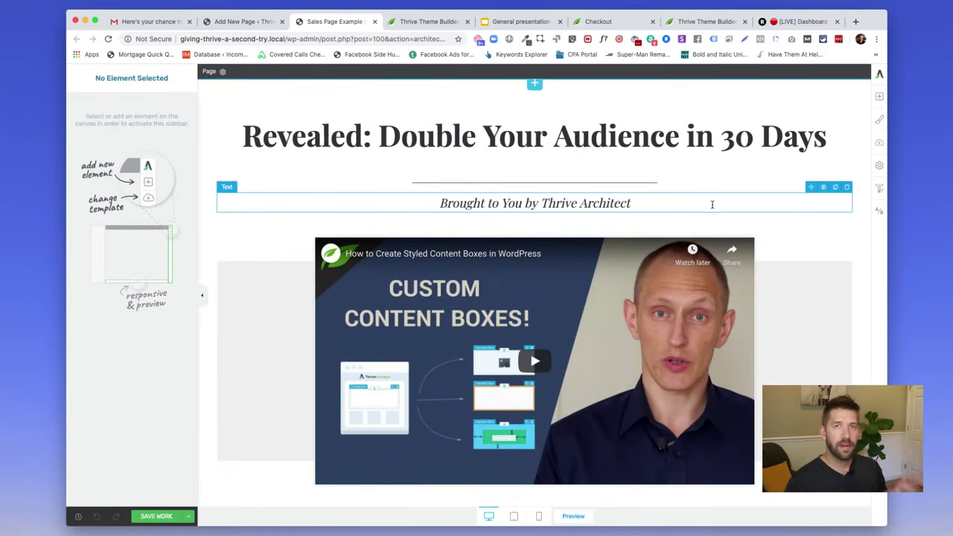
Look over the video sales page template from its headline and video to the get started button.
scroll(712, 204, "down", 5)
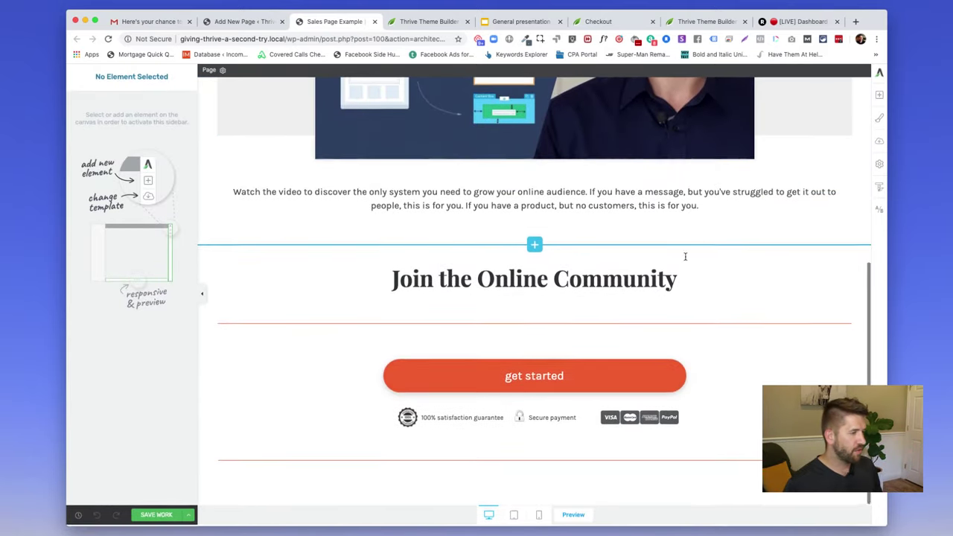
scroll(603, 388, "up", 1)
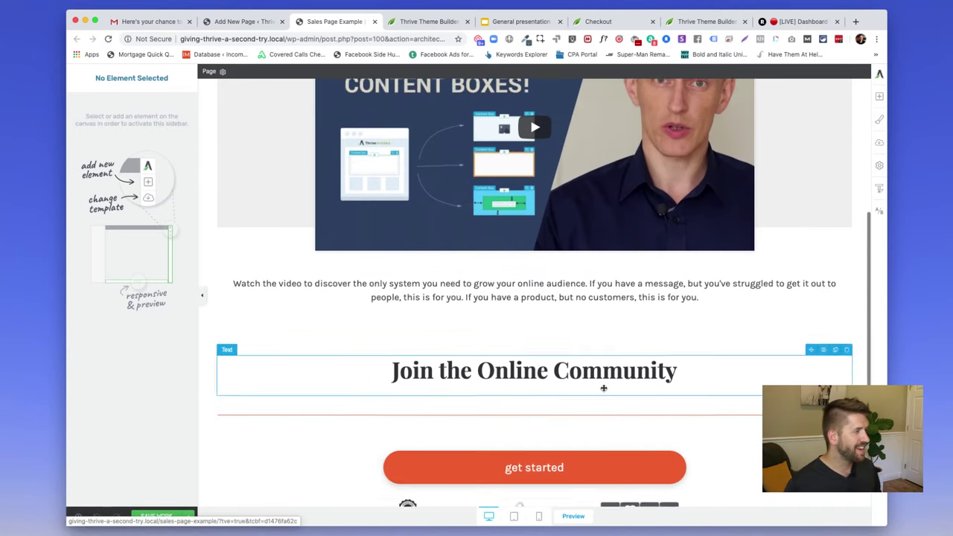
scroll(559, 336, "up", 2)
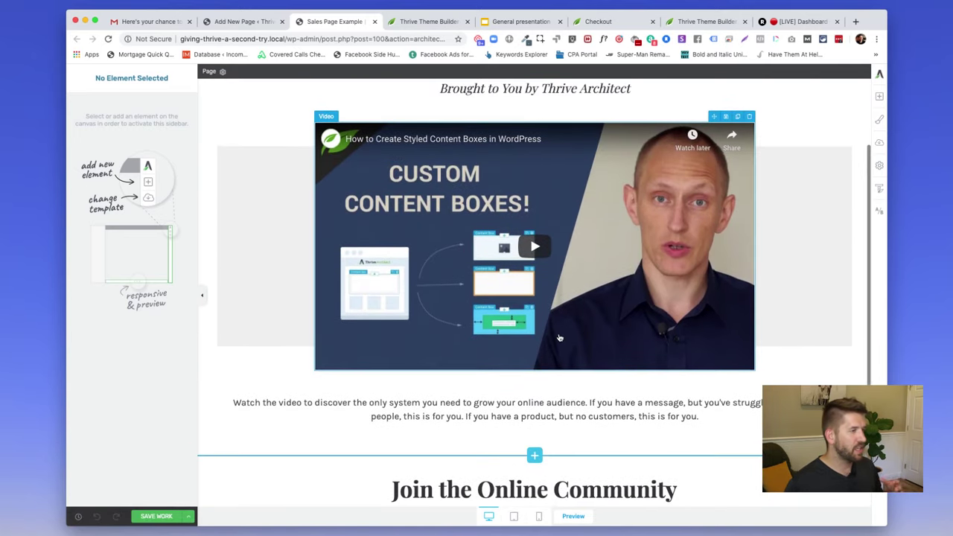
scroll(559, 337, "up", 2)
scroll(640, 340, "down", 2)
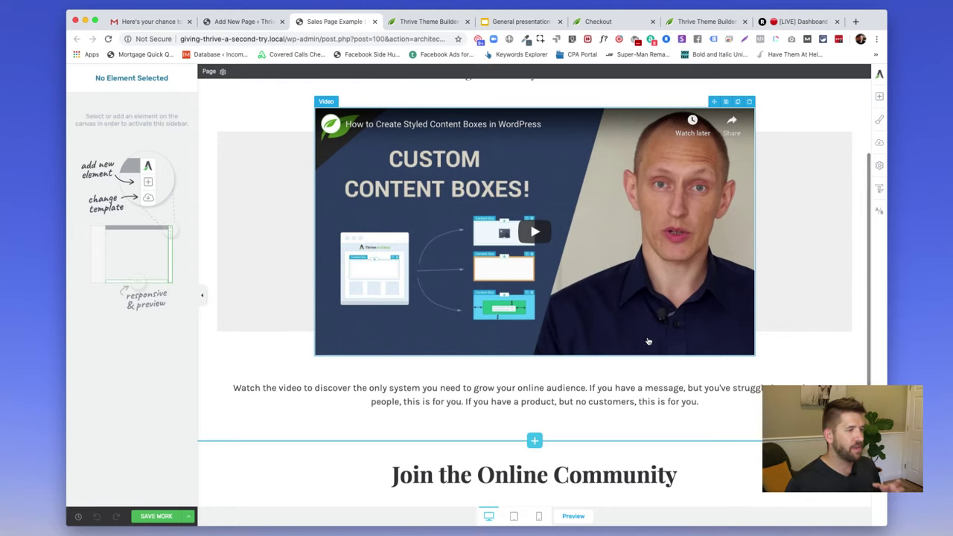
scroll(648, 341, "down", 1)
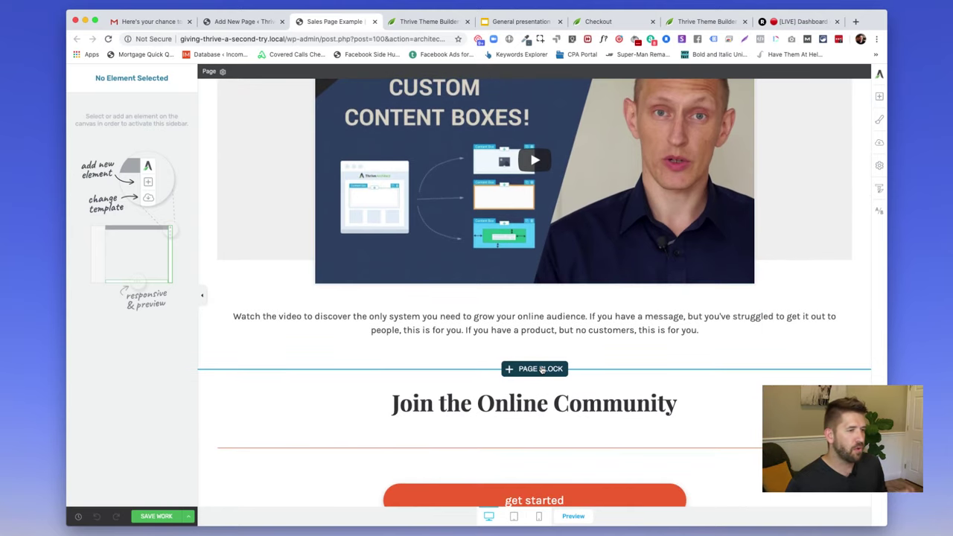
Insert a Background Section above the "Join the Online Community" heading and delete it again.
left_click(878, 99)
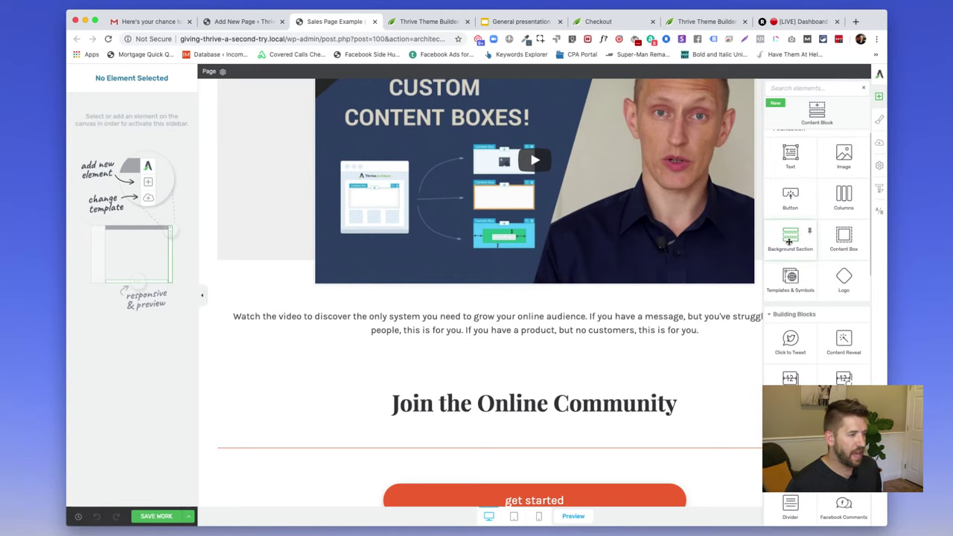
left_click(789, 241)
left_click_drag(789, 241, 553, 384)
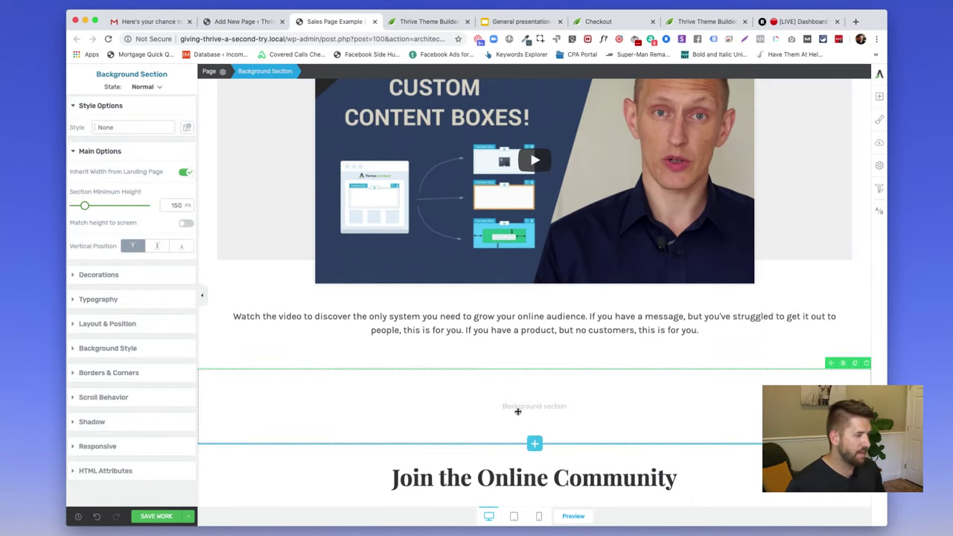
left_click(866, 364)
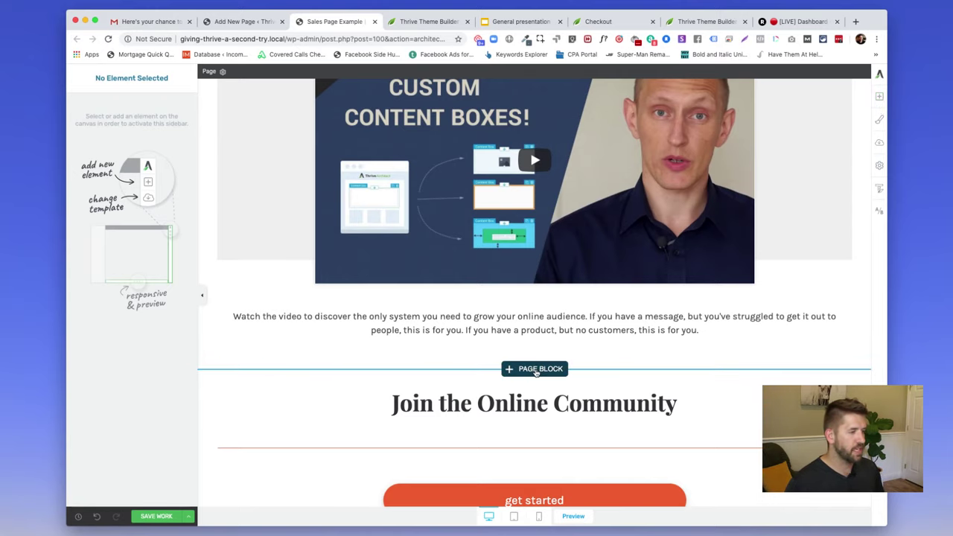
Browse all Atomic Smart page block types available for insertion above "Join the Online Community", and close the library without inserting any.
left_click(538, 370)
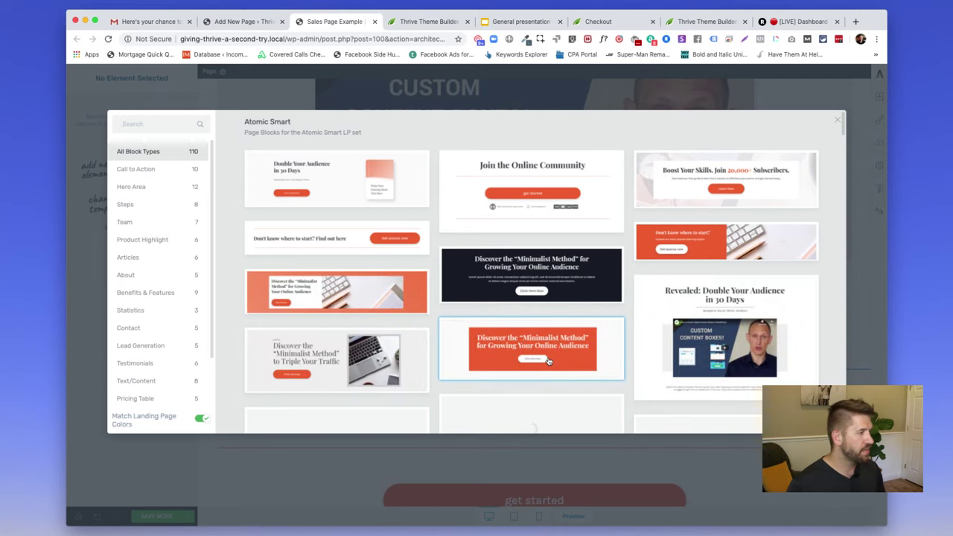
scroll(548, 361, "down", 3)
scroll(549, 361, "down", 3)
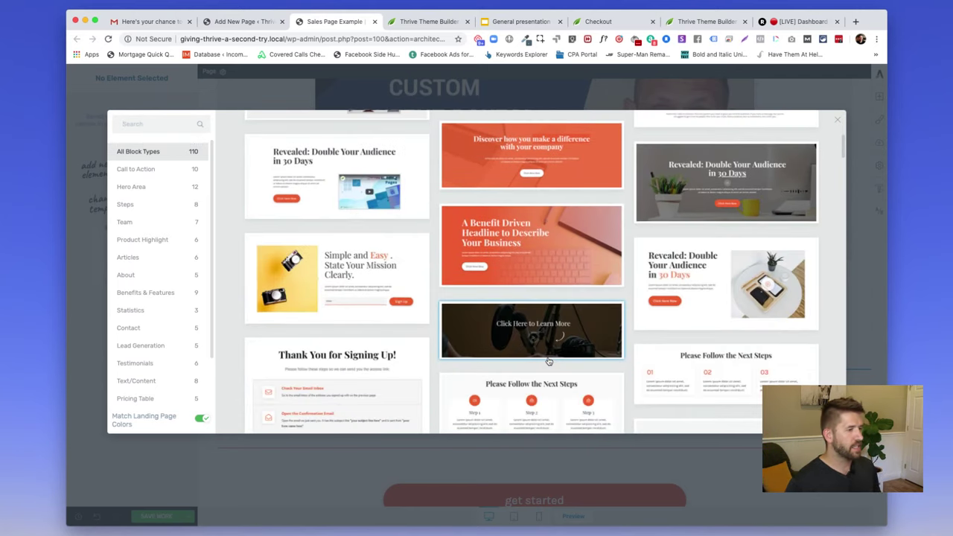
scroll(548, 361, "down", 6)
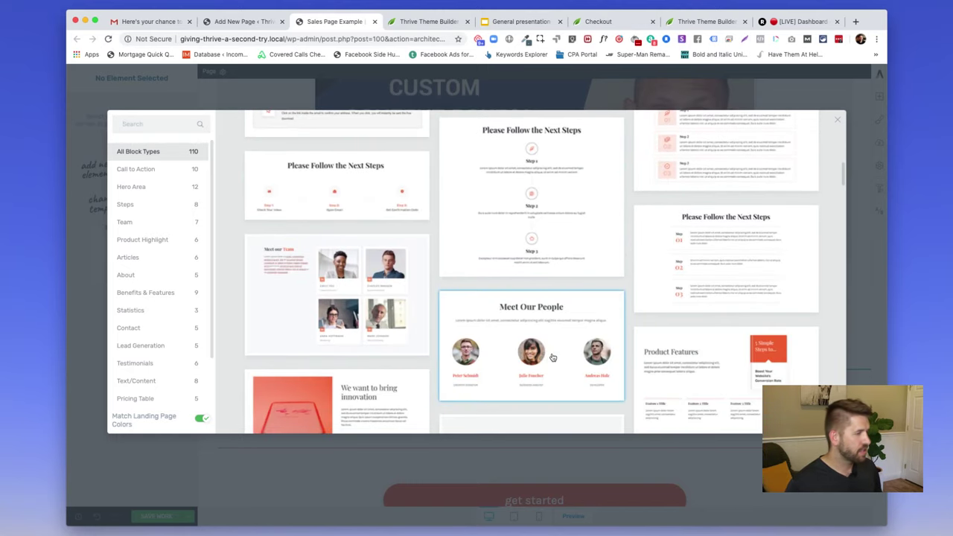
scroll(549, 361, "down", 5)
scroll(552, 358, "down", 6)
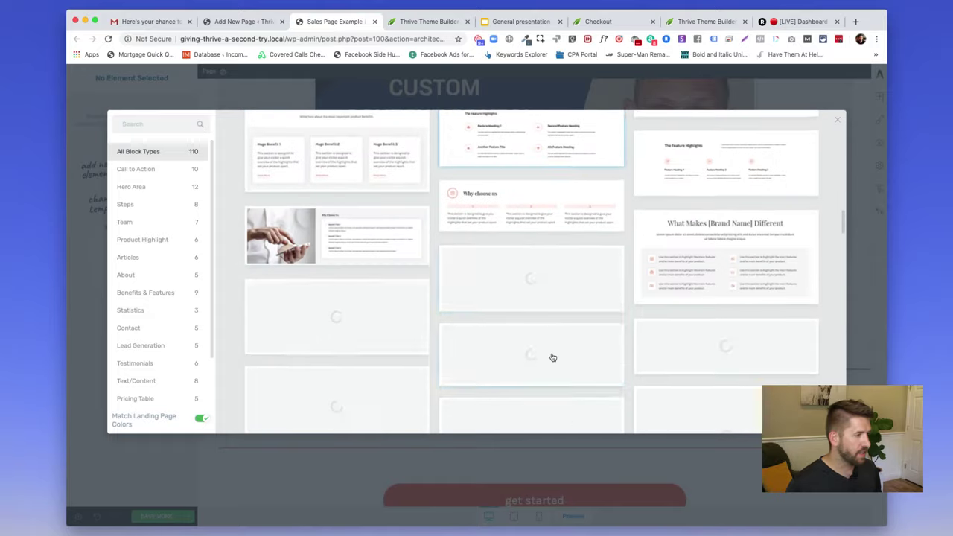
scroll(552, 358, "down", 8)
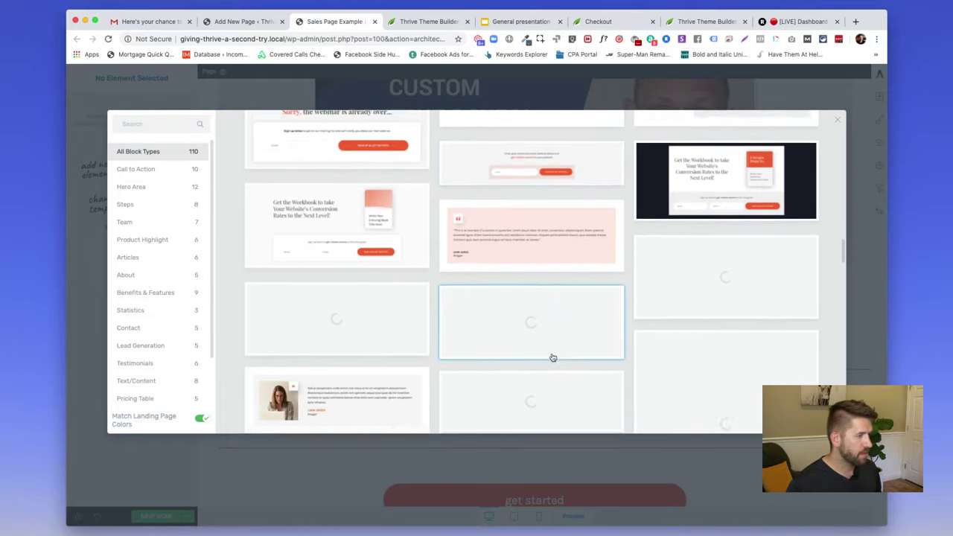
scroll(553, 358, "down", 4)
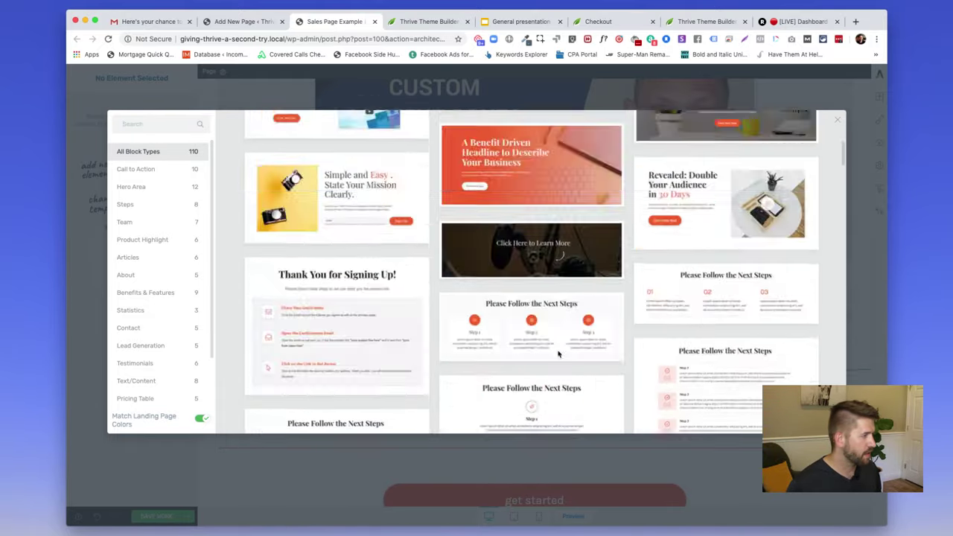
left_click(142, 151)
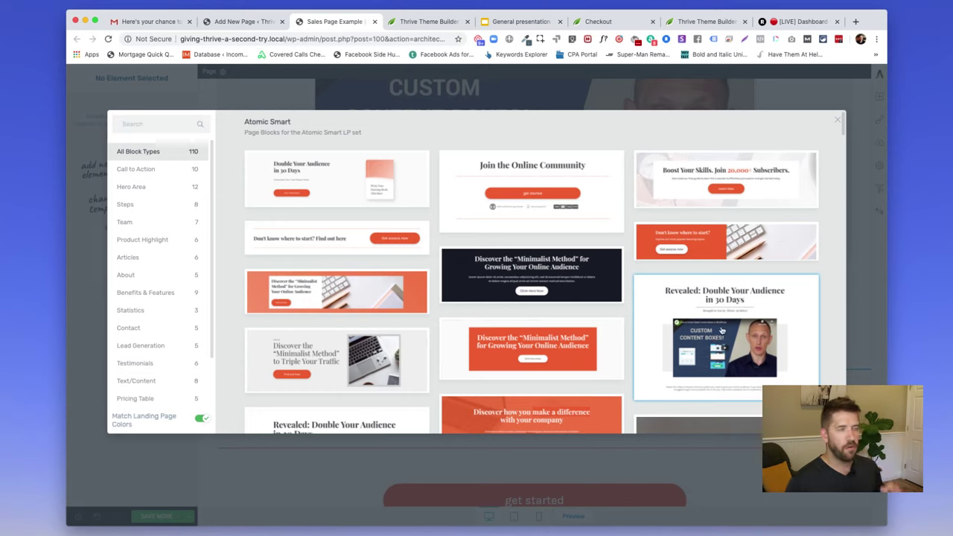
left_click(840, 121)
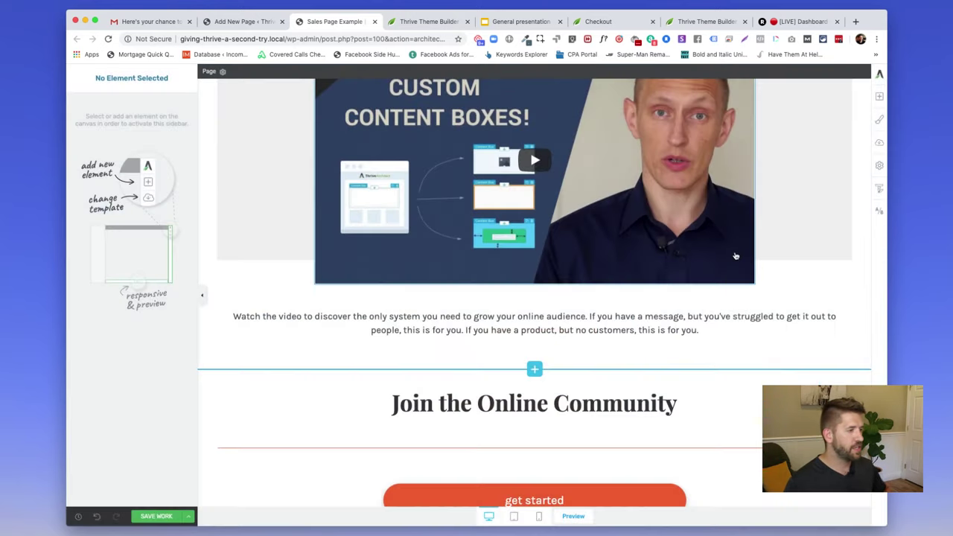
Review the sales page's headline, video, description and "Join the Online Community" call-to-action section.
scroll(782, 172, "up", 5)
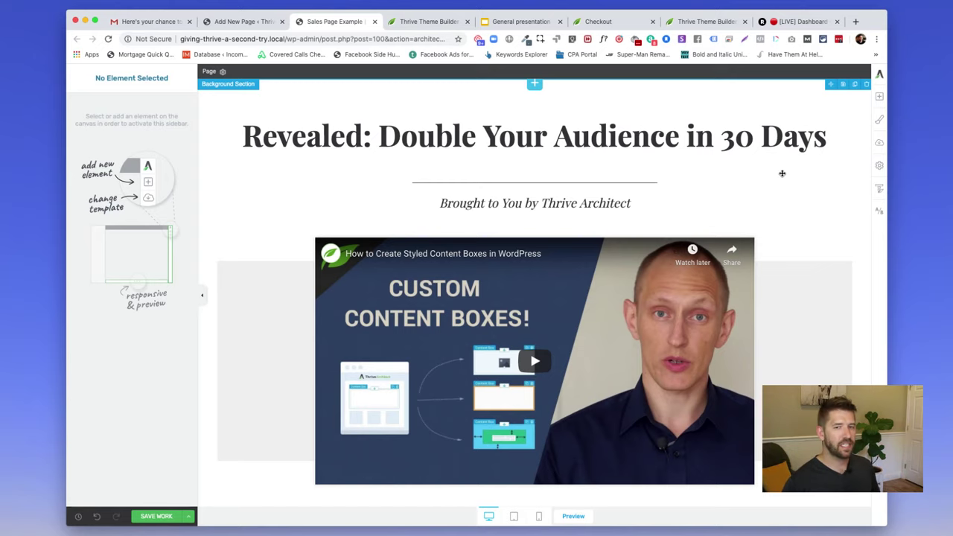
scroll(782, 173, "down", 3)
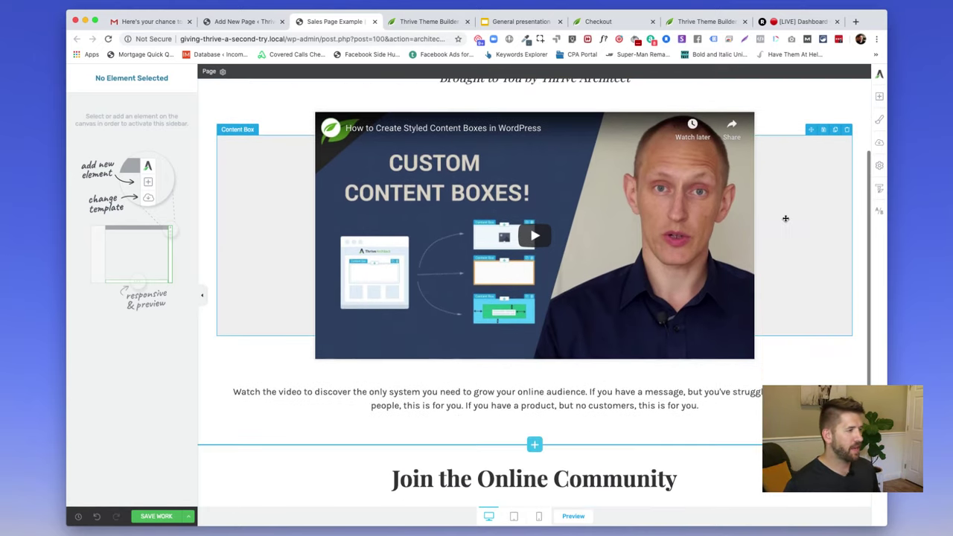
scroll(786, 218, "up", 3)
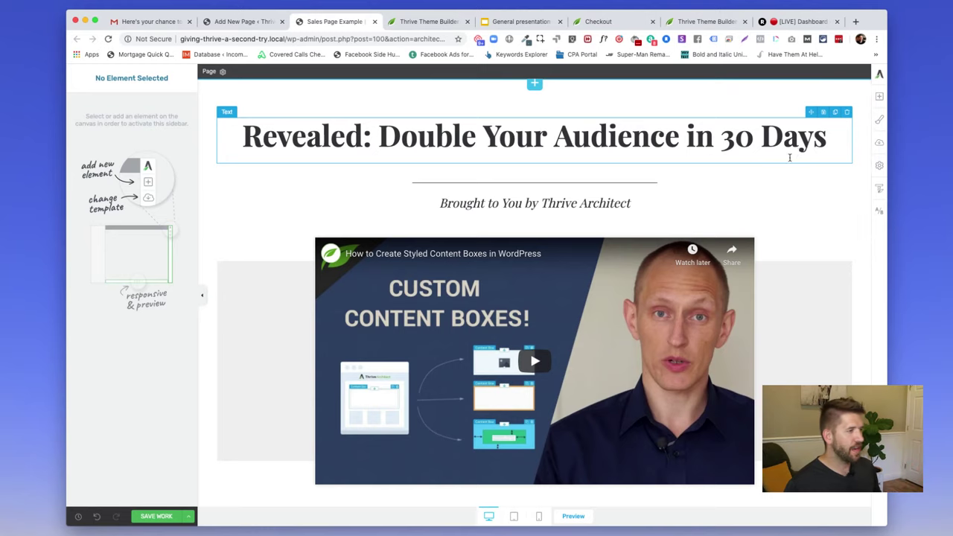
scroll(447, 216, "down", 2)
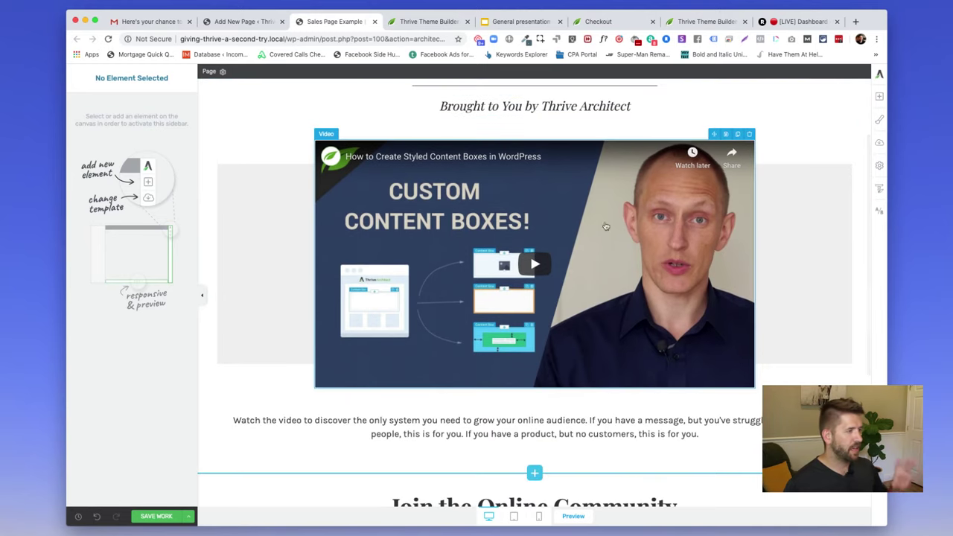
scroll(484, 261, "down", 3)
scroll(447, 298, "down", 2)
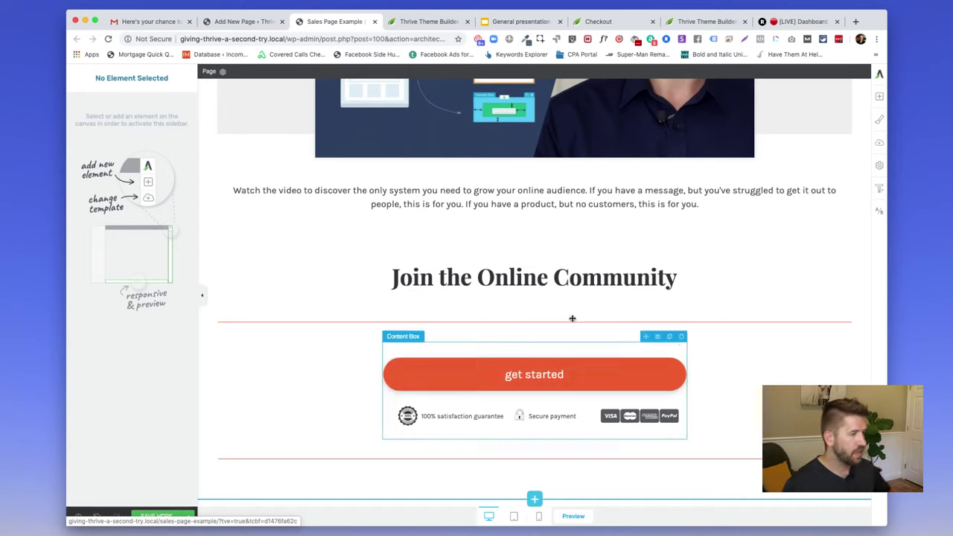
Insert the Atomic Smart "Join Over 3,000 Happy Customers" testimonials block above the "Join the Online Community" heading.
mouse_move(534, 247)
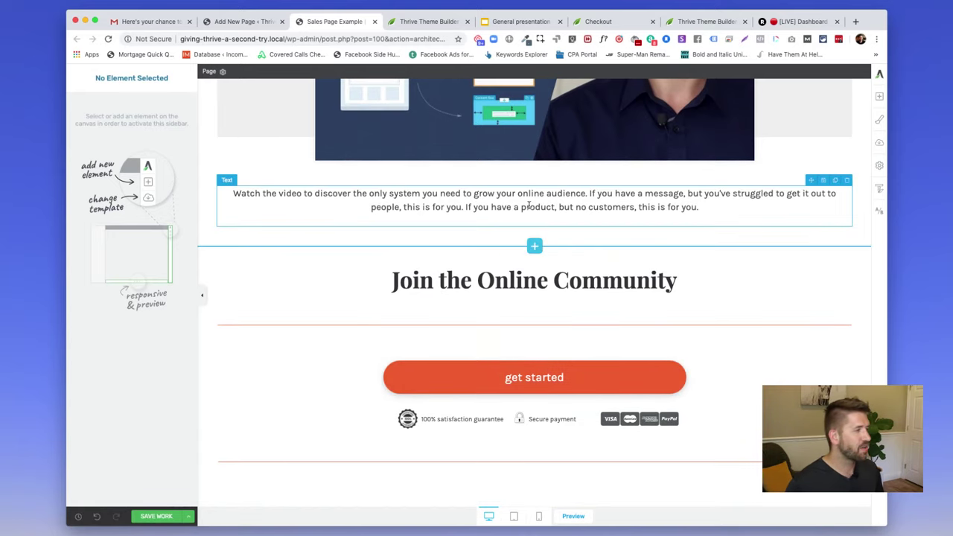
scroll(463, 323, "down", 1)
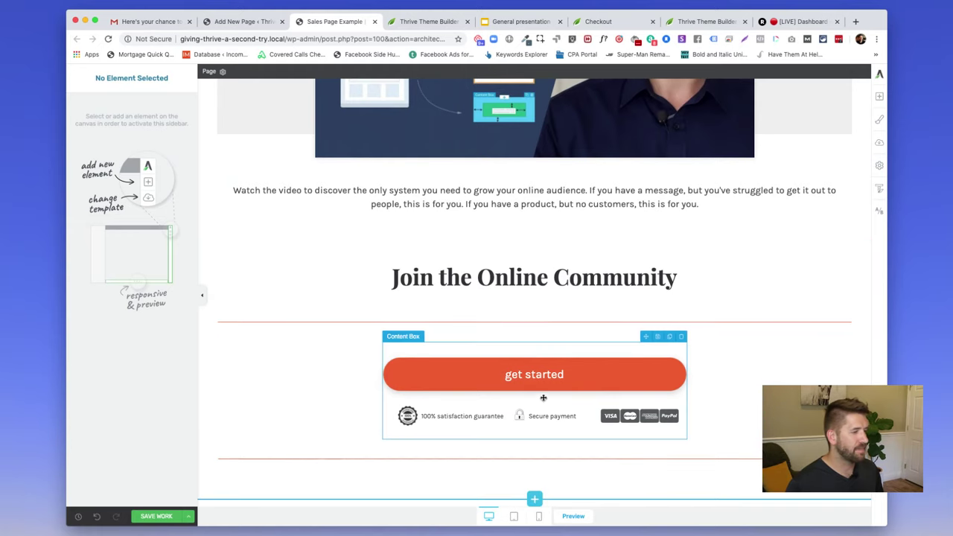
left_click(535, 247)
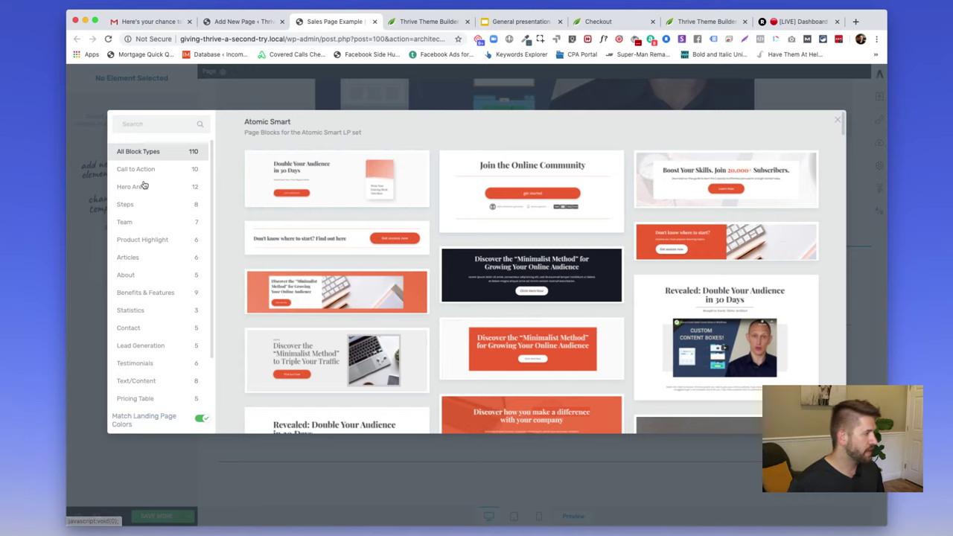
scroll(145, 190, "down", 2)
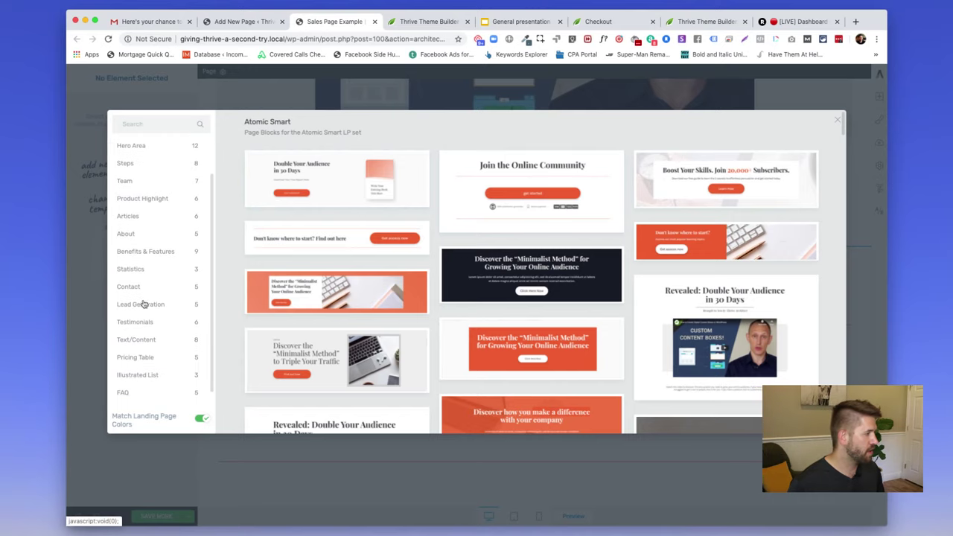
left_click(136, 323)
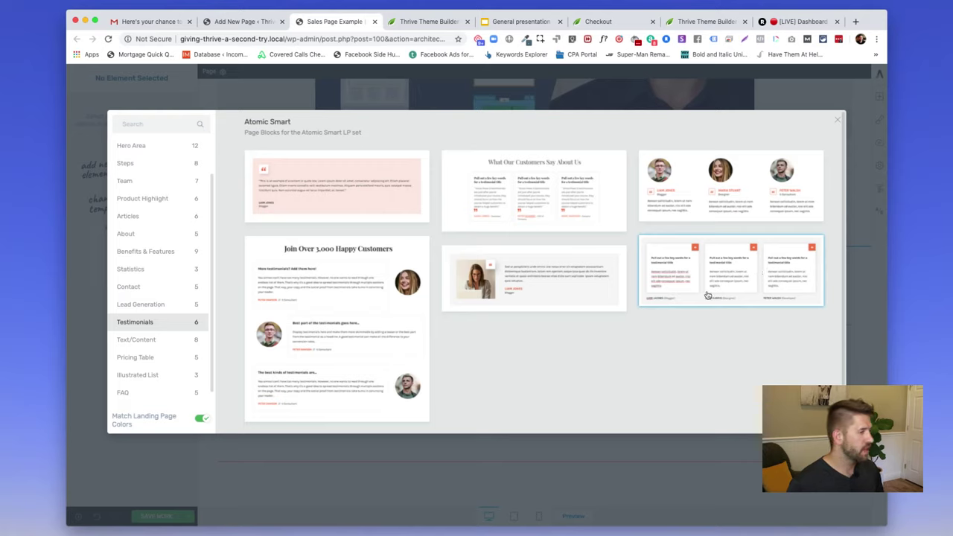
left_click(349, 306)
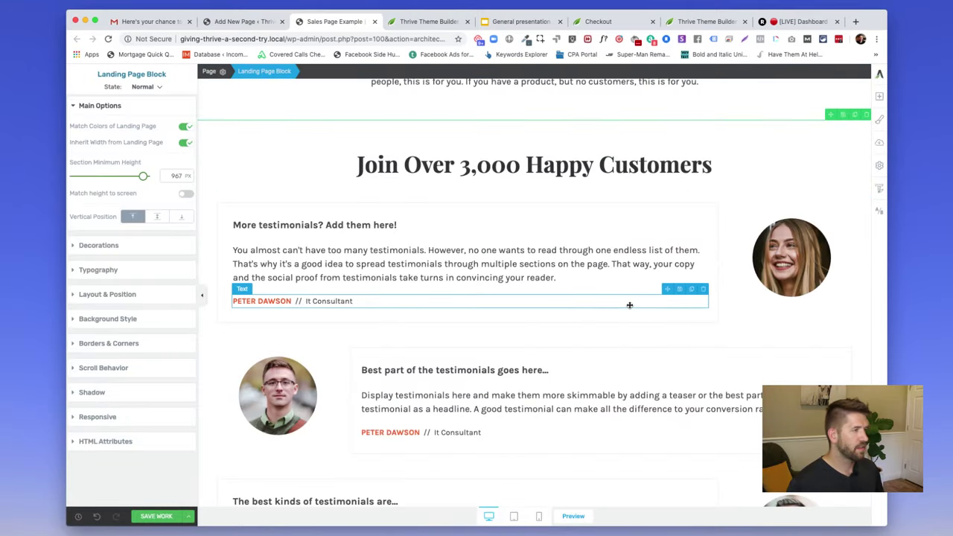
Examine the testimonials block and the styling options of its name line, its content box and the "Join the Online Community" heading.
scroll(629, 306, "up", 10)
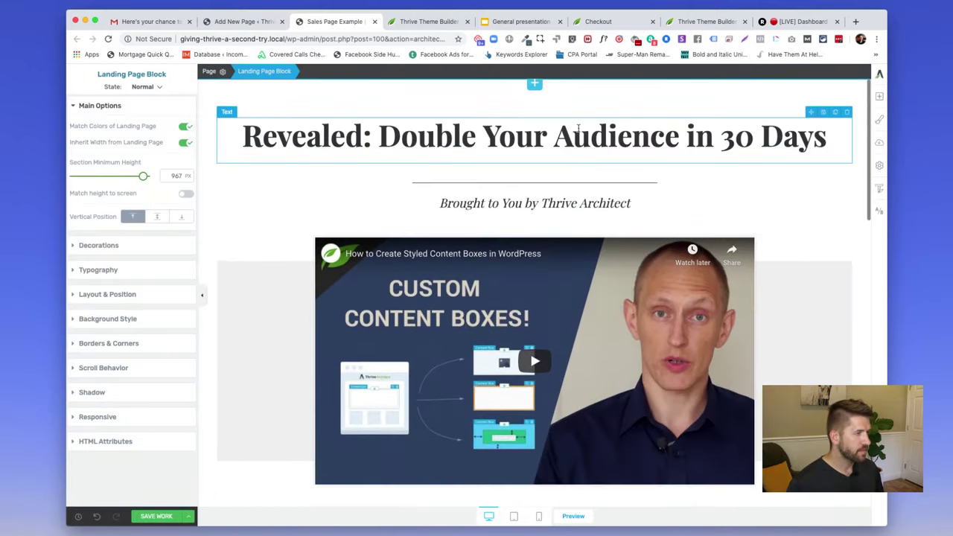
scroll(578, 128, "down", 10)
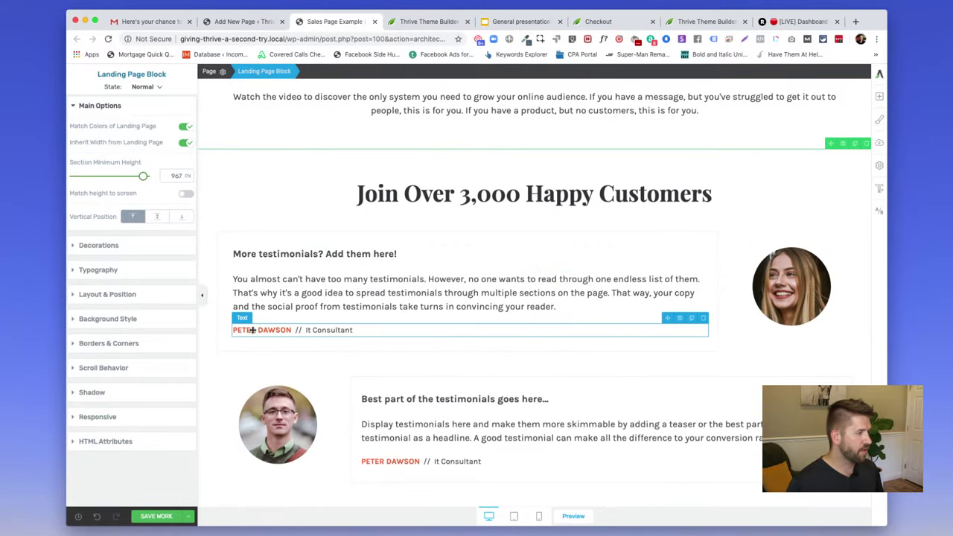
left_click(253, 330)
scroll(335, 327, "down", 7)
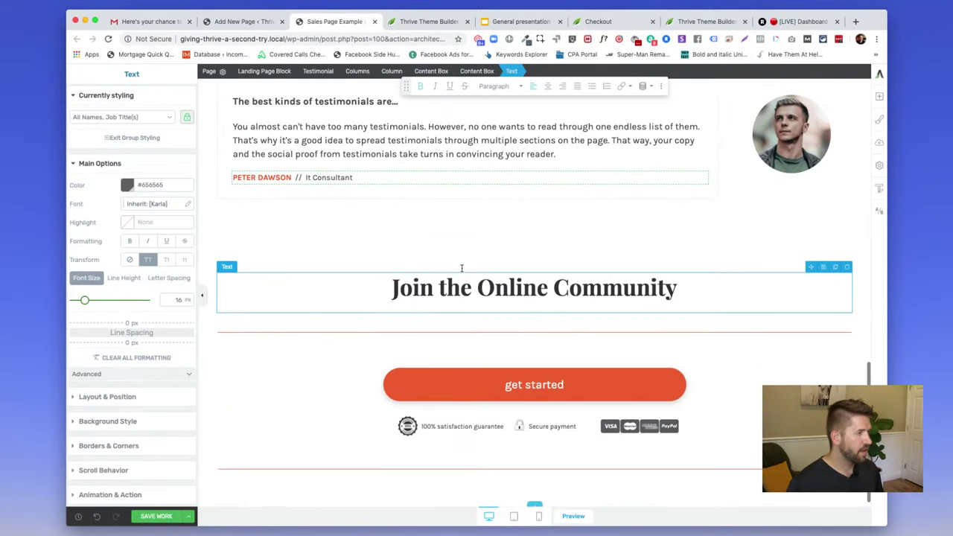
left_click(400, 292)
left_click_drag(390, 291, 472, 290)
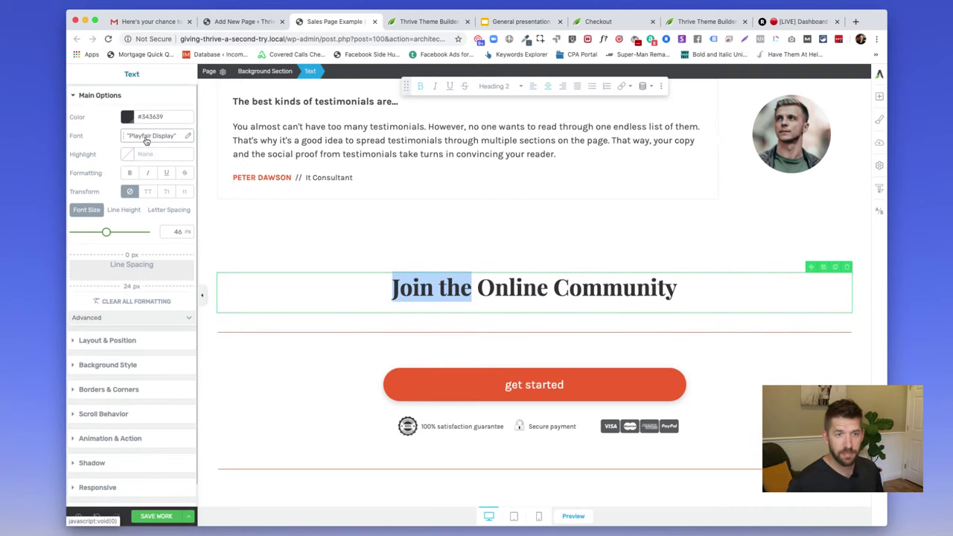
scroll(518, 236, "up", 5)
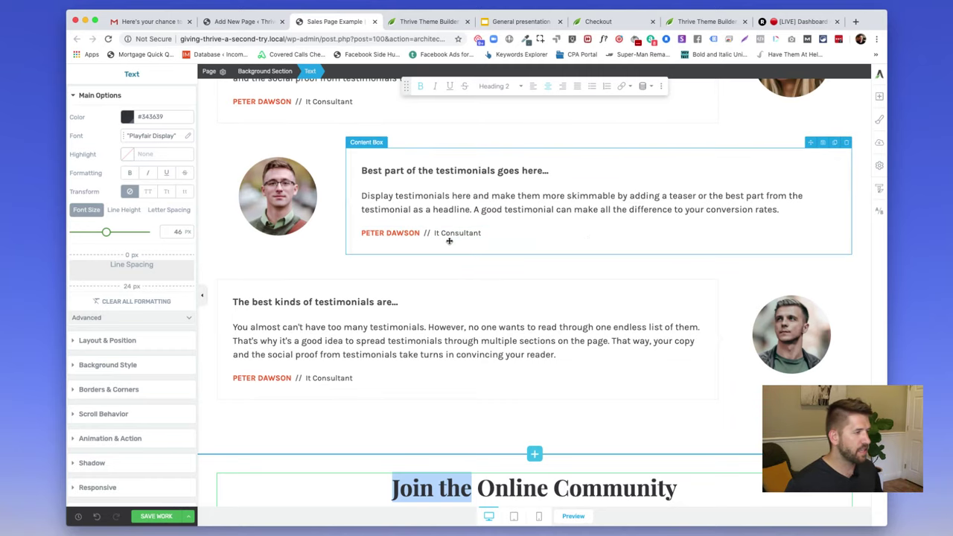
scroll(510, 240, "down", 1)
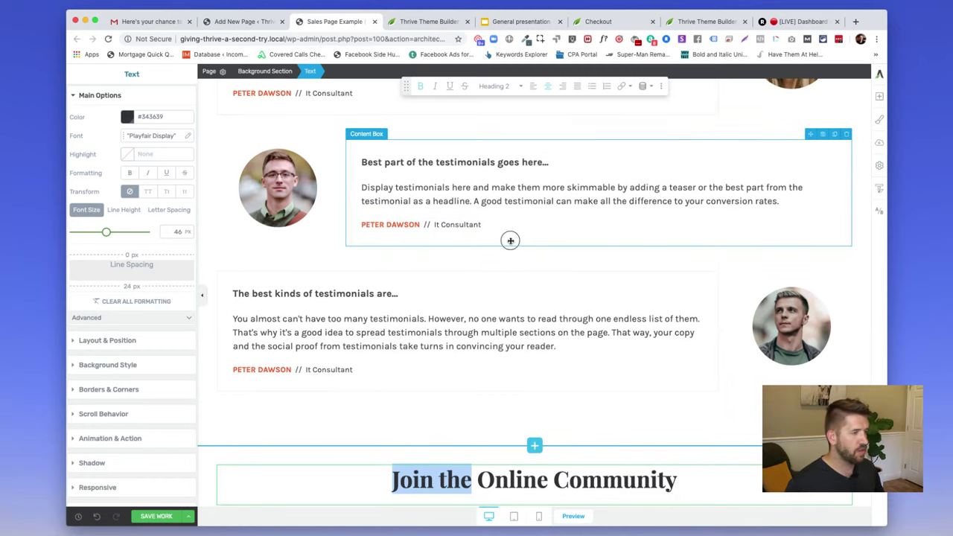
left_click(567, 240)
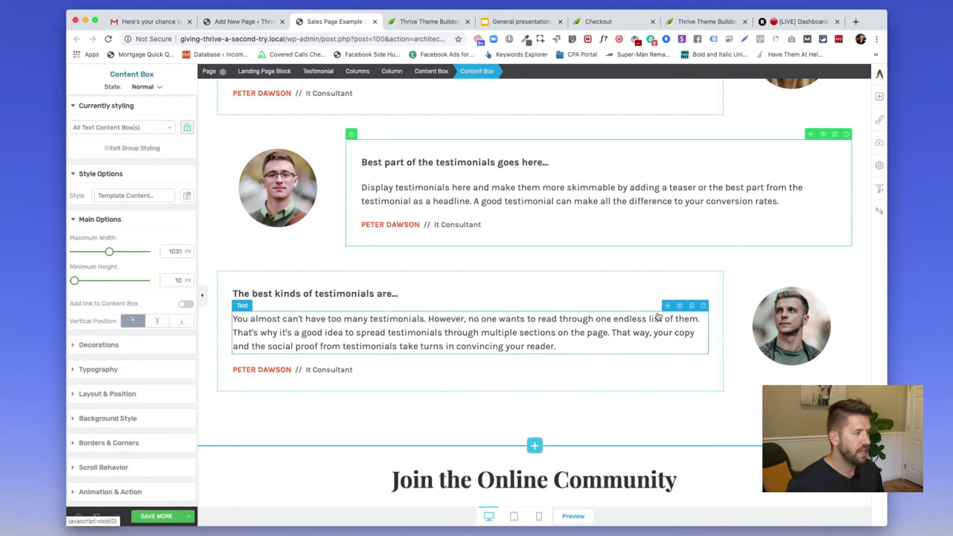
scroll(607, 388, "down", 5)
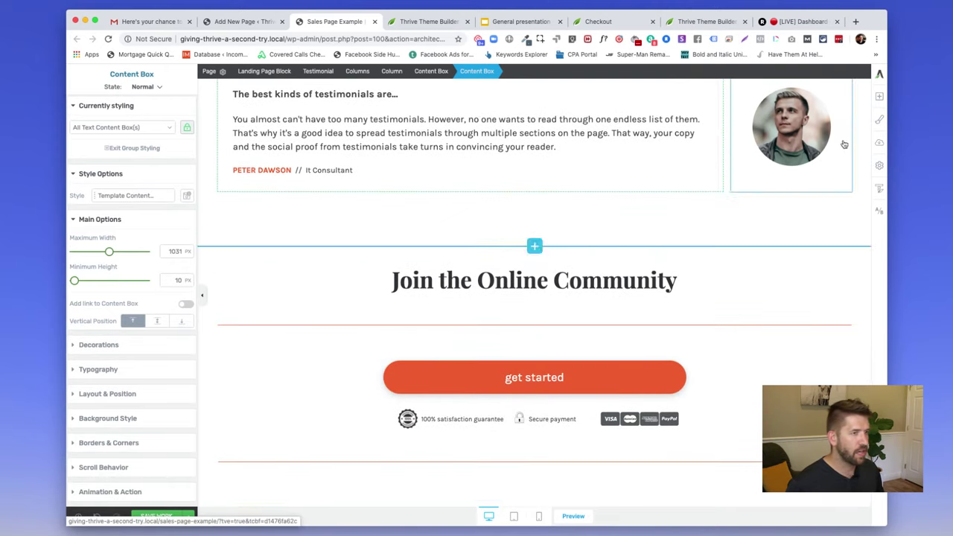
Apply the blue and black Simple 2 palette to the template's master colors and check it up the page.
left_click(879, 123)
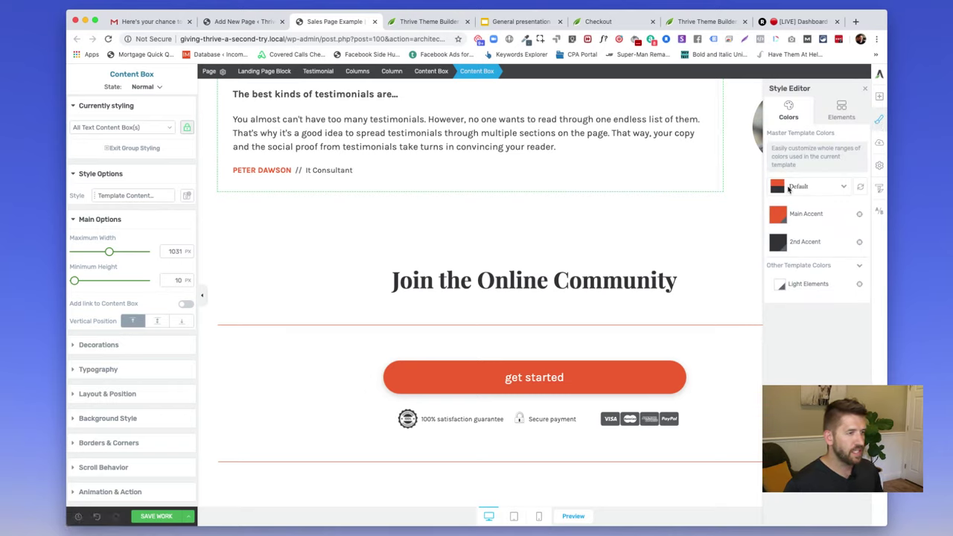
left_click(810, 186)
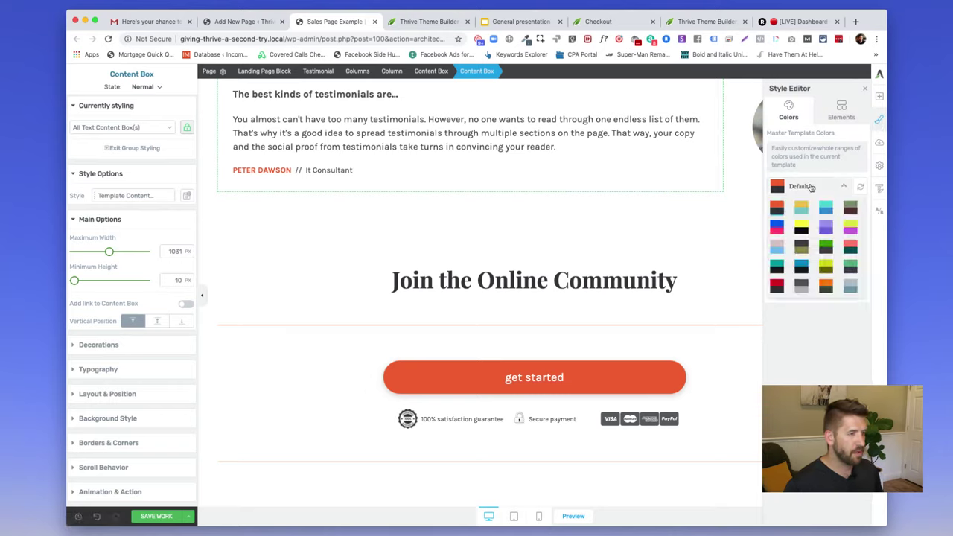
left_click(801, 268)
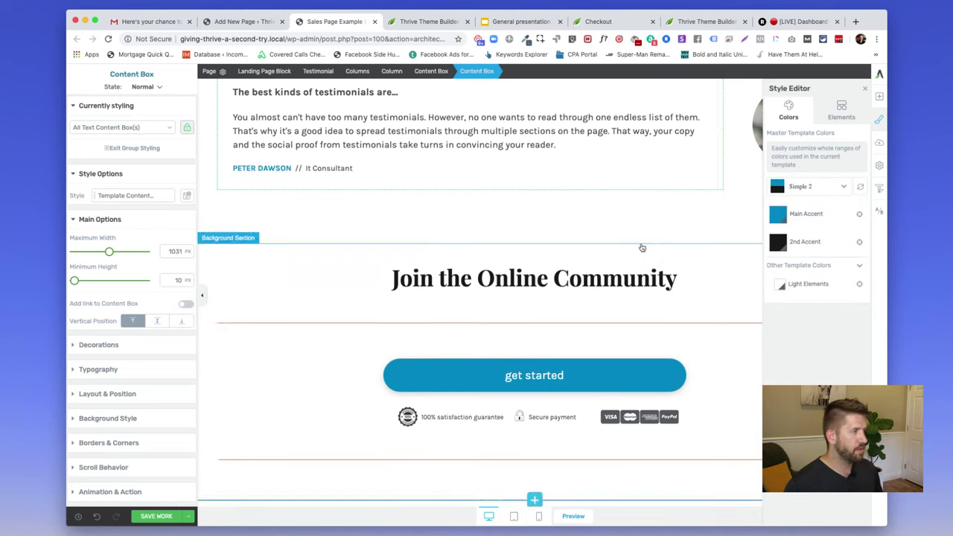
scroll(591, 218, "up", 10)
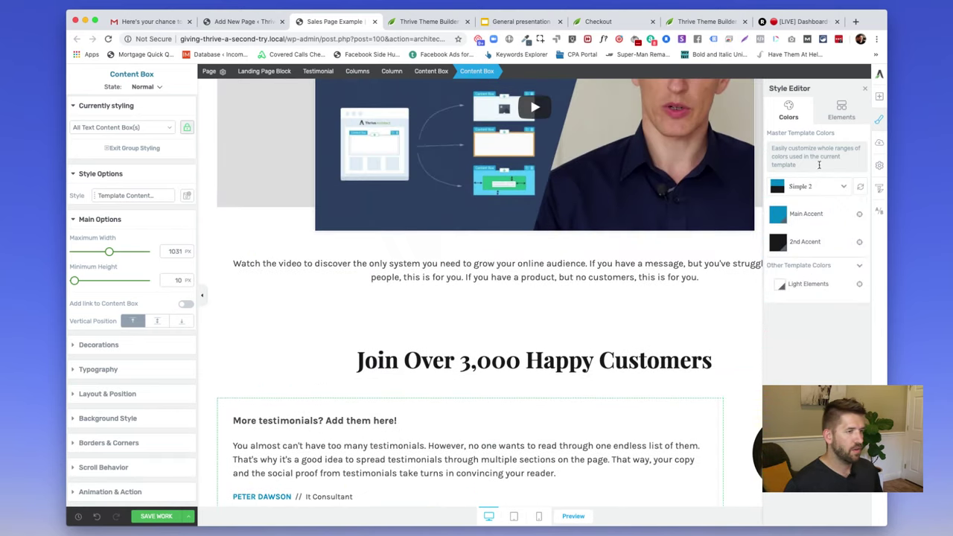
Switch the template's master colors to the orange and dark green Simple 7 palette and check the testimonials.
left_click(813, 186)
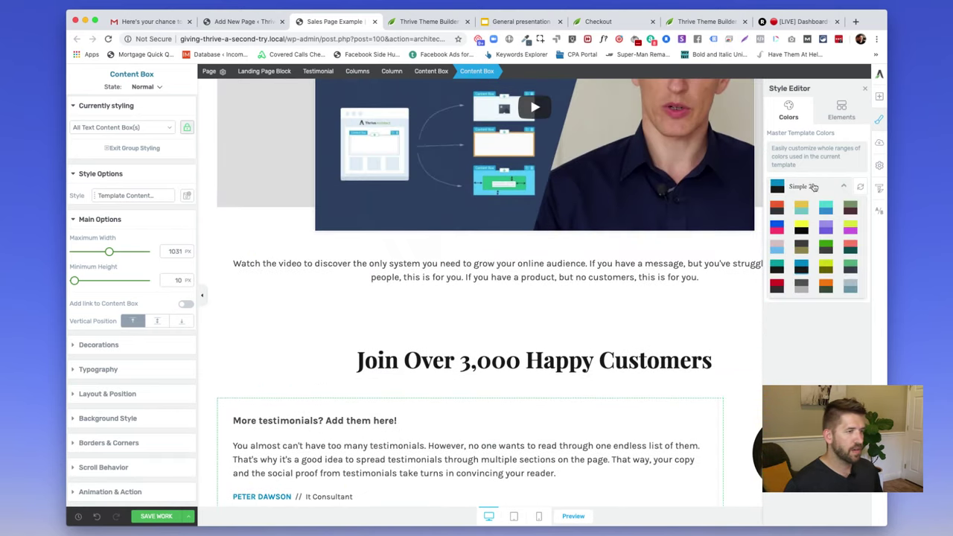
left_click(827, 287)
scroll(648, 274, "down", 2)
scroll(647, 274, "down", 4)
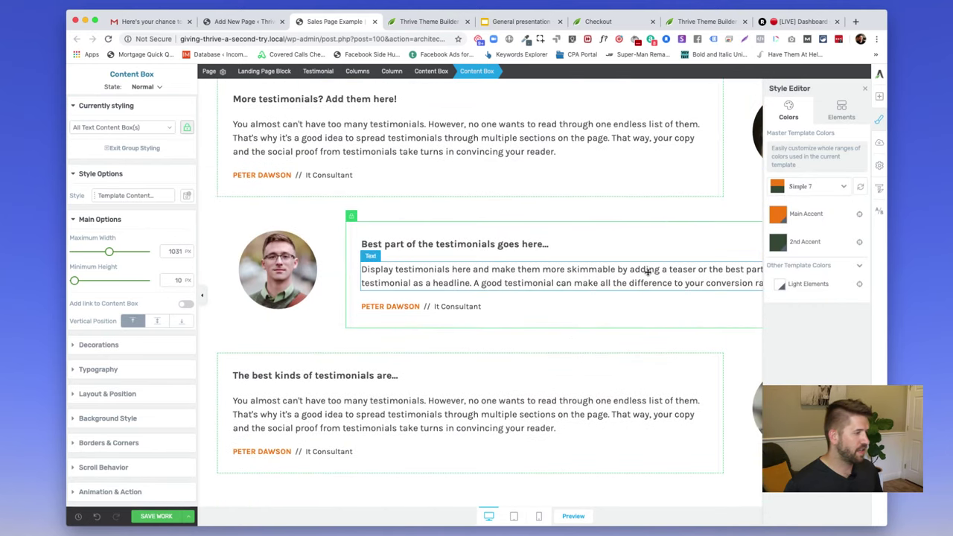
Apply the Forest palette to the template's master colors and check it from the headline down to the testimonials.
left_click(837, 187)
left_click(851, 248)
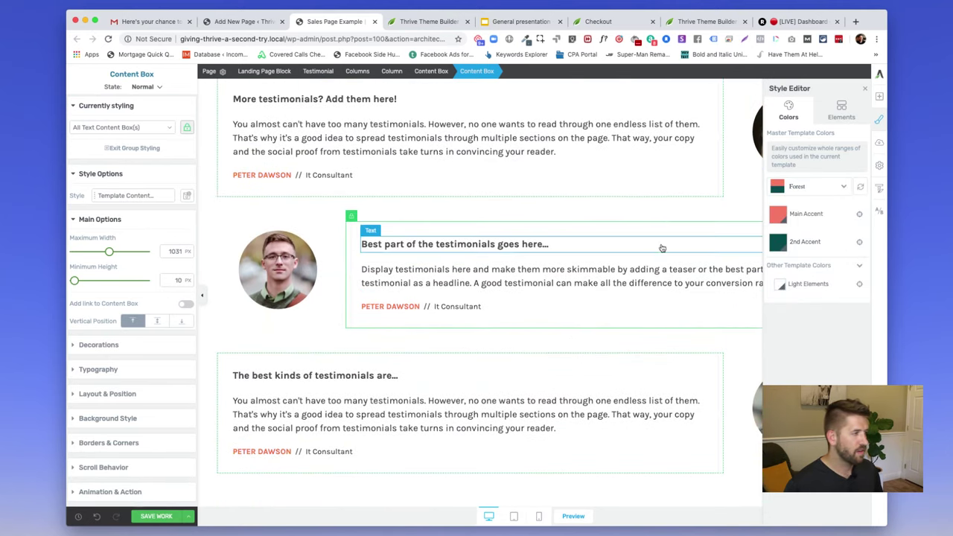
scroll(607, 244, "up", 6)
scroll(600, 236, "up", 4)
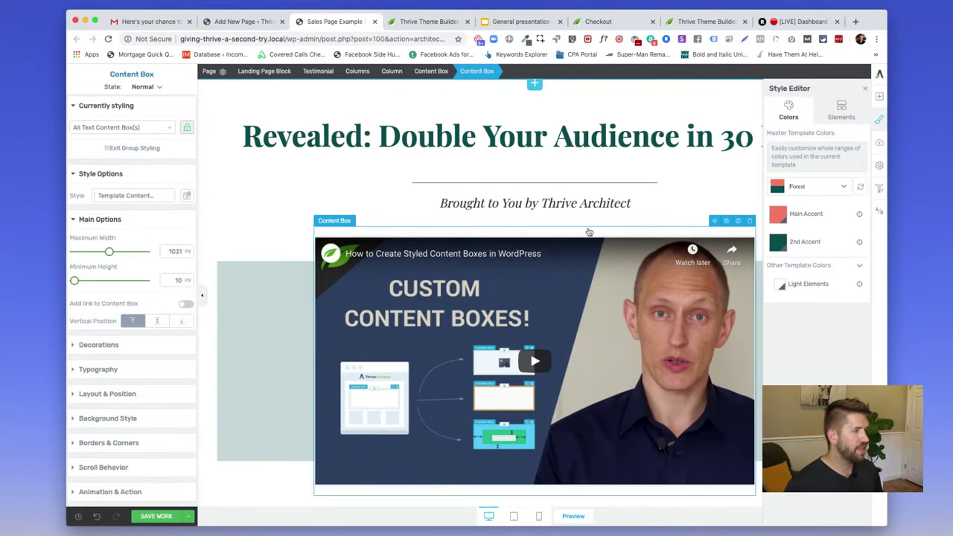
left_click(432, 202)
scroll(687, 229, "down", 4)
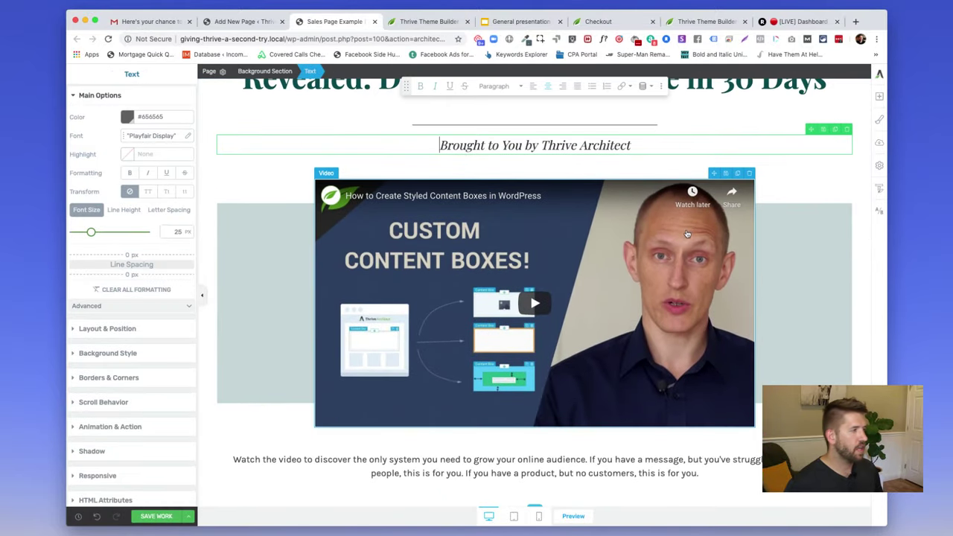
scroll(686, 234, "down", 5)
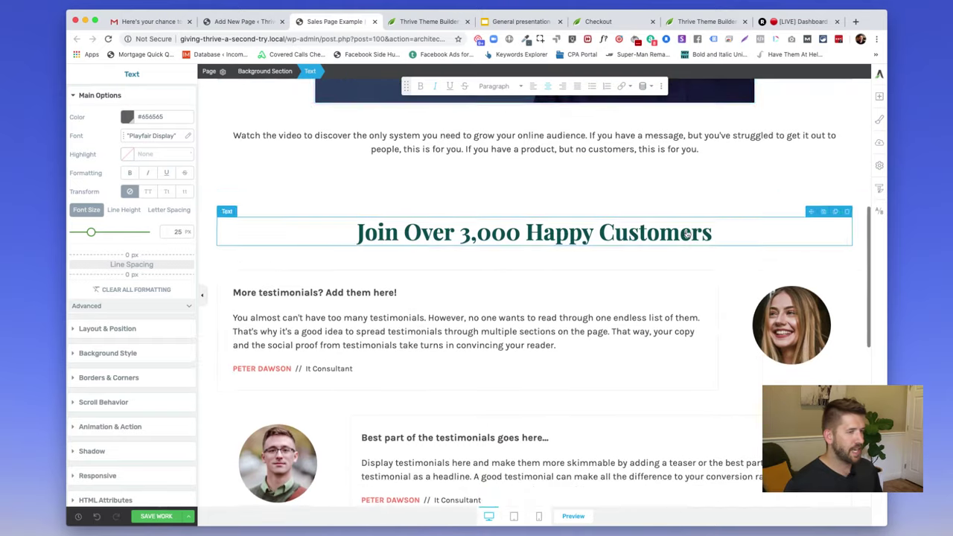
scroll(586, 248, "down", 3)
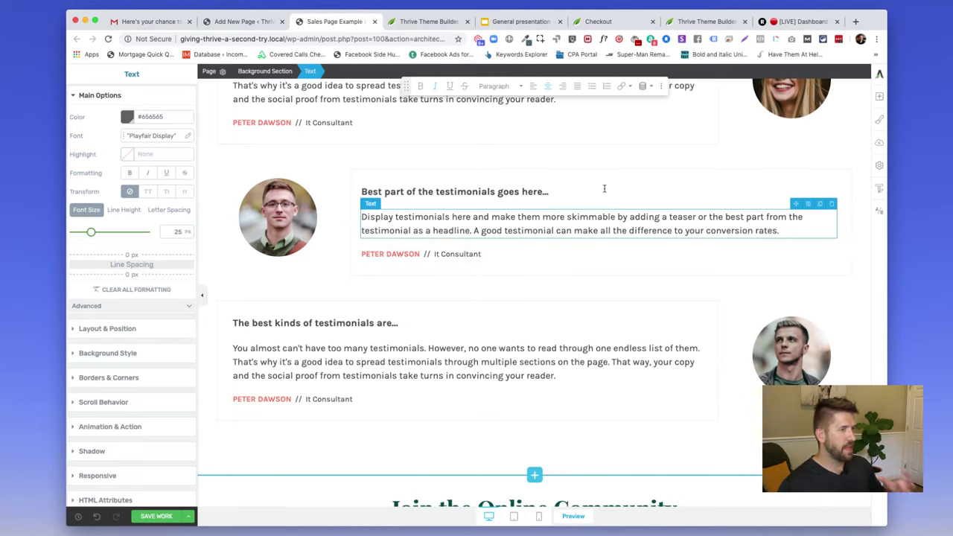
Set the template's Main Accent color to bright turquoise, #17f6e9.
left_click(880, 120)
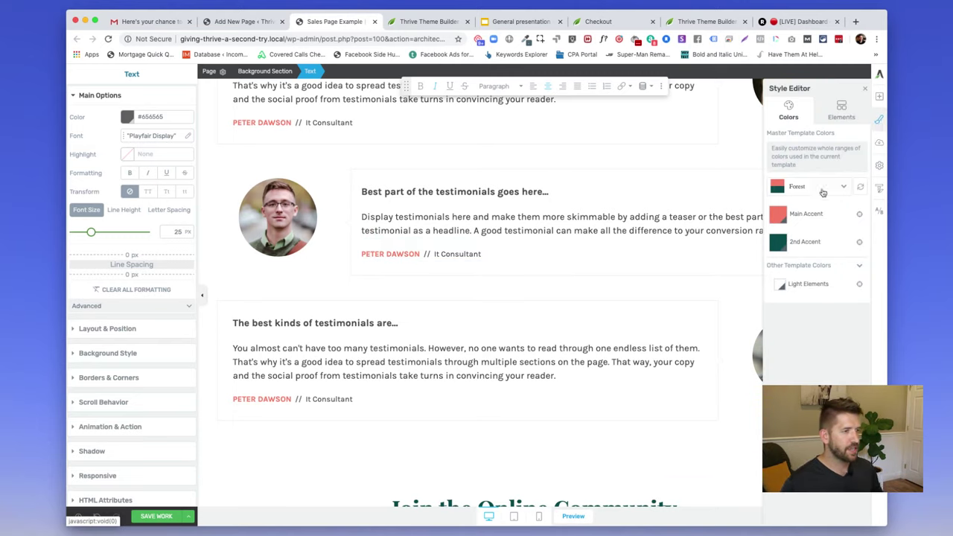
left_click(778, 215)
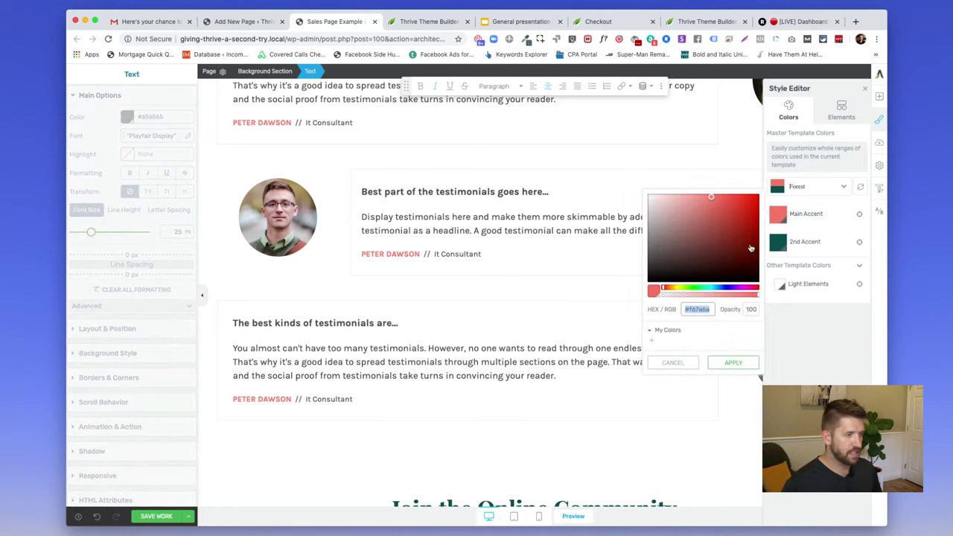
left_click_drag(717, 292, 709, 287)
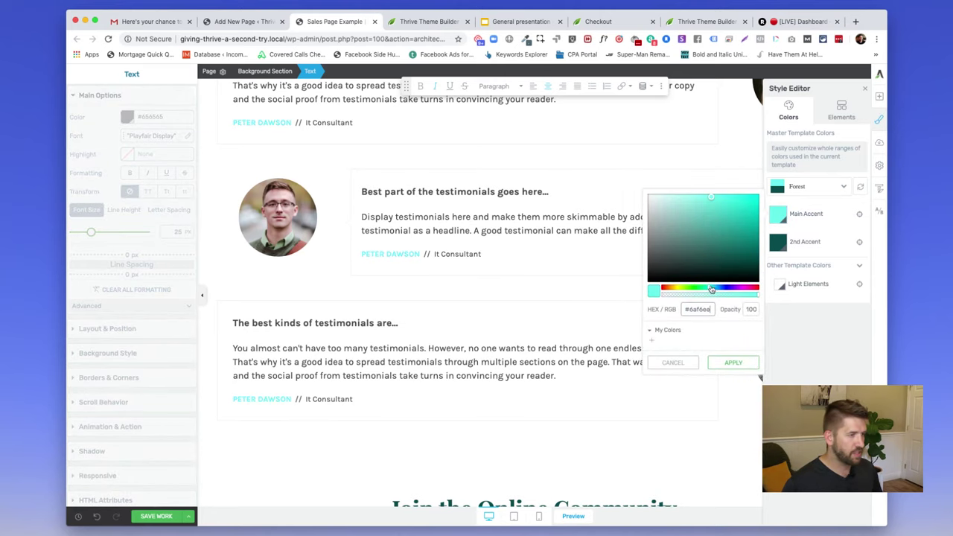
left_click(749, 199)
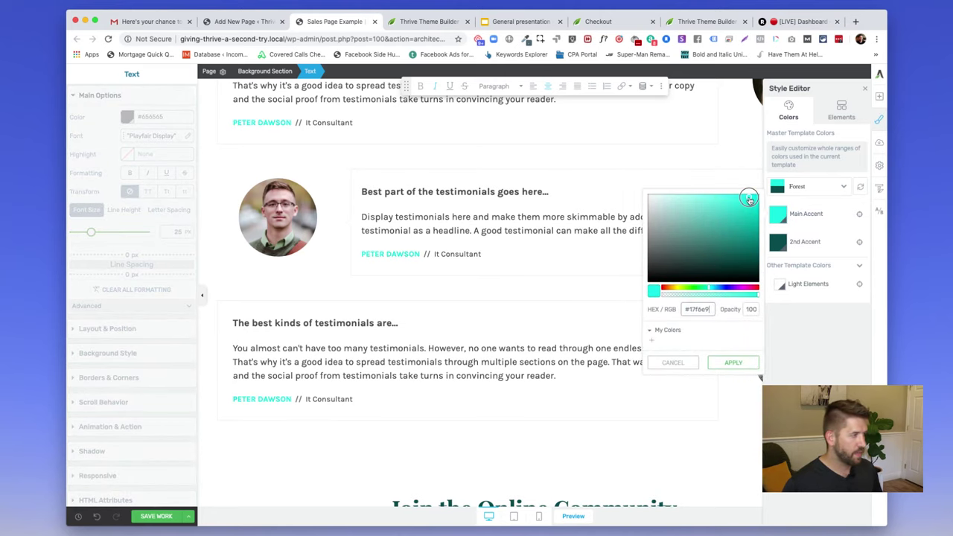
left_click(733, 363)
Review the recolored sales page from the get started button and testimonials up to the headline and video.
scroll(722, 368, "down", 3)
scroll(725, 372, "down", 2)
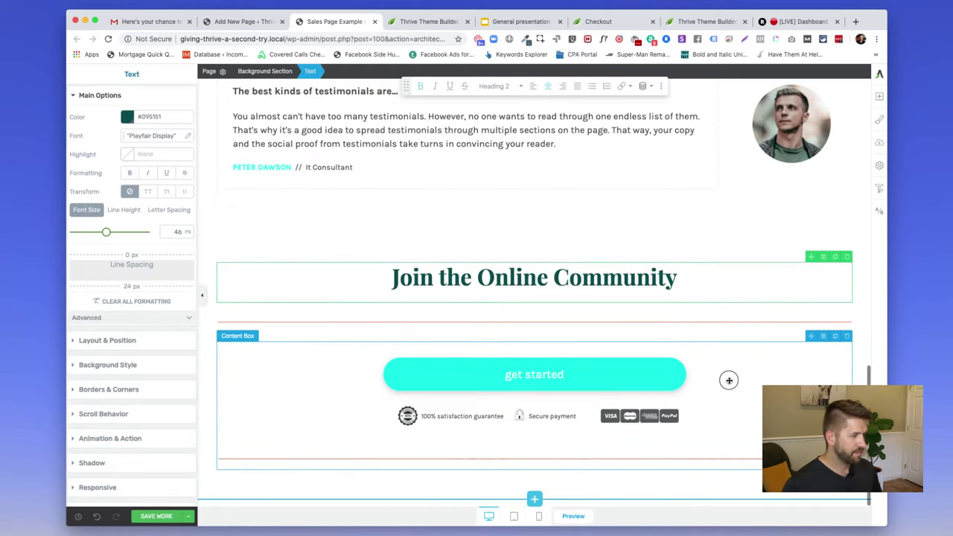
left_click(728, 380)
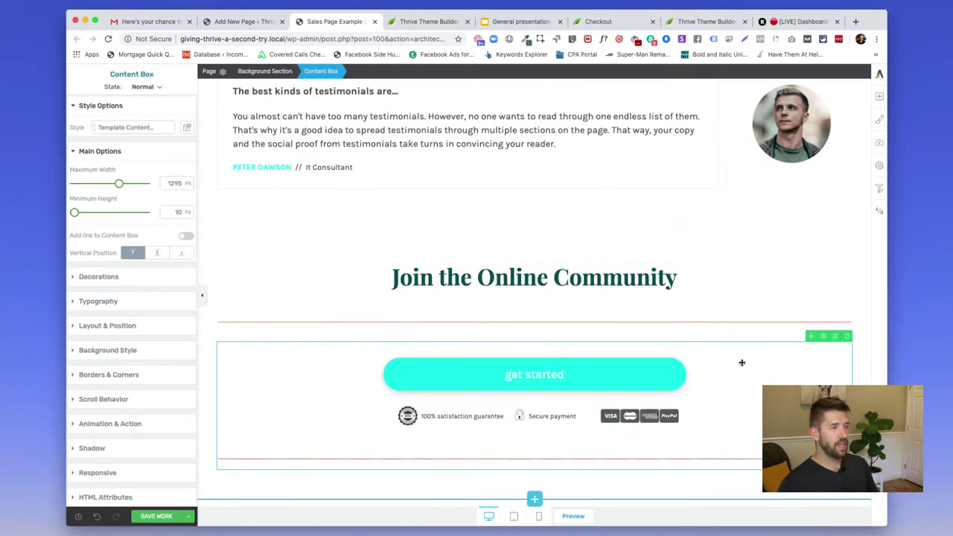
scroll(734, 350, "up", 2)
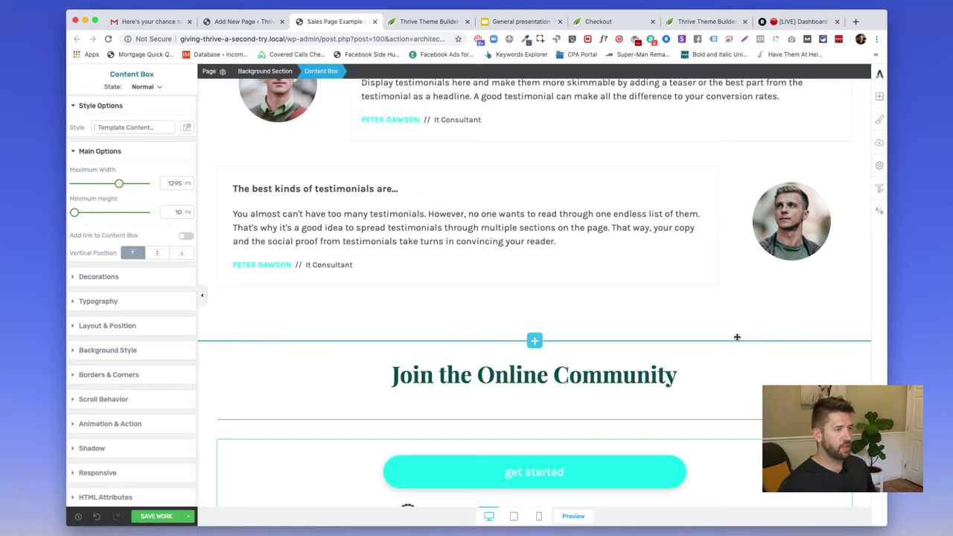
scroll(735, 334, "up", 6)
scroll(749, 316, "up", 5)
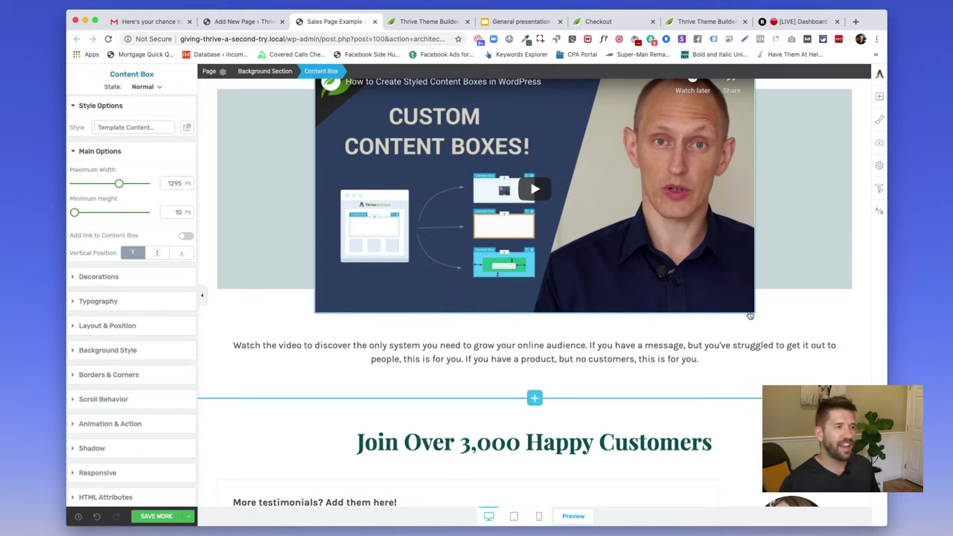
scroll(750, 317, "up", 4)
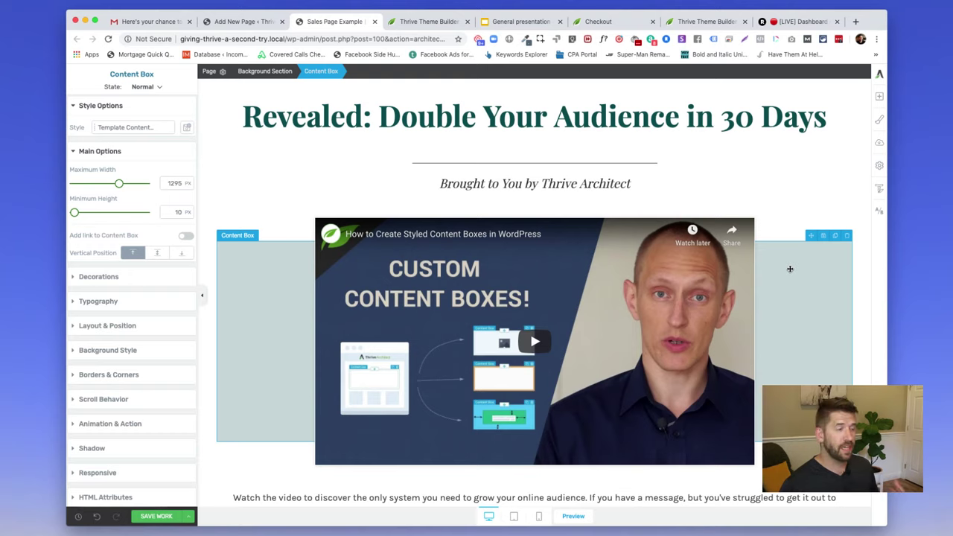
scroll(787, 229, "down", 3)
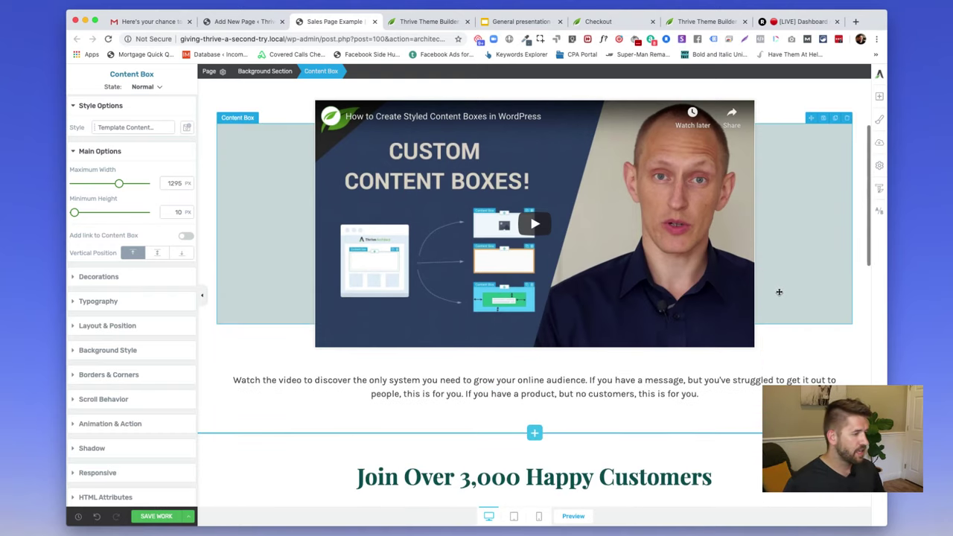
Replace the heading above the testimonials with "Our customers love our stuff!".
scroll(777, 290, "down", 5)
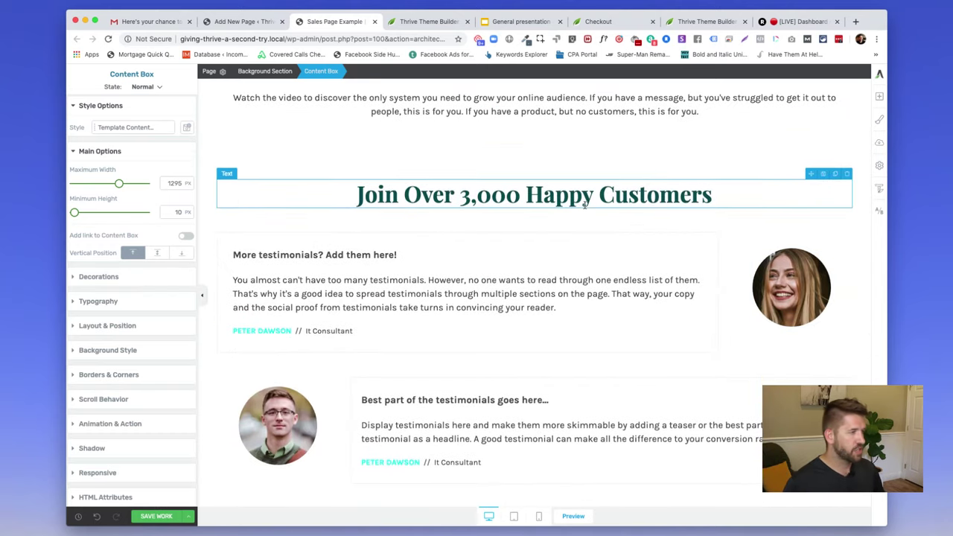
scroll(583, 205, "down", 5)
scroll(580, 208, "up", 5)
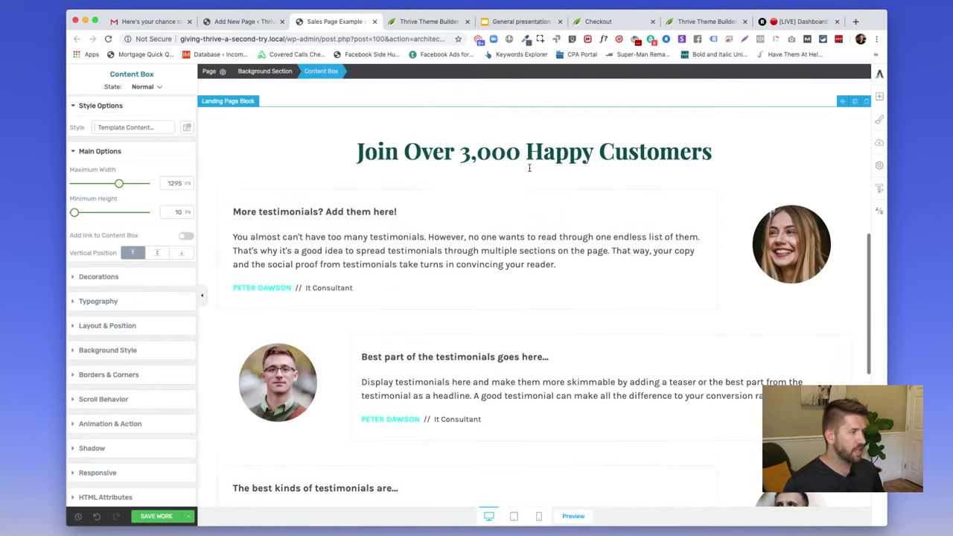
triple_click(532, 153)
type("W")
key("BackSpace")
type("Our c")
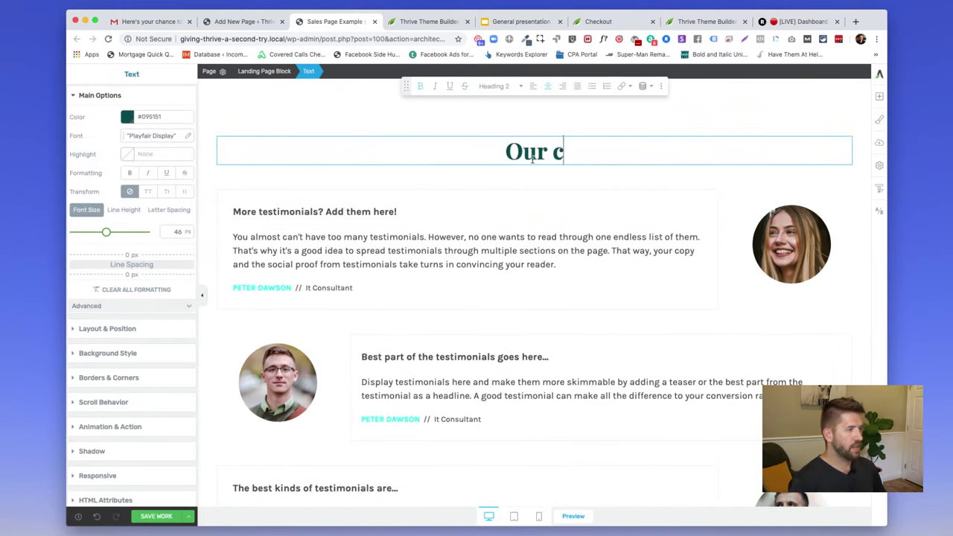
type("ustomers love our stuff!")
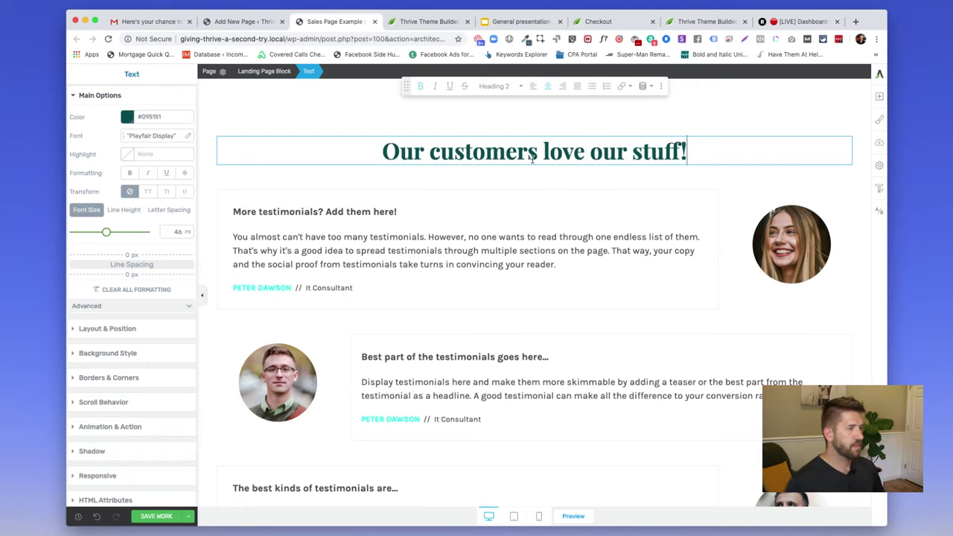
Insert the two-column Pricing Table page block with Basic and Fulltime plans between the testimonials and the Join the Online Community section.
scroll(532, 159, "down", 5)
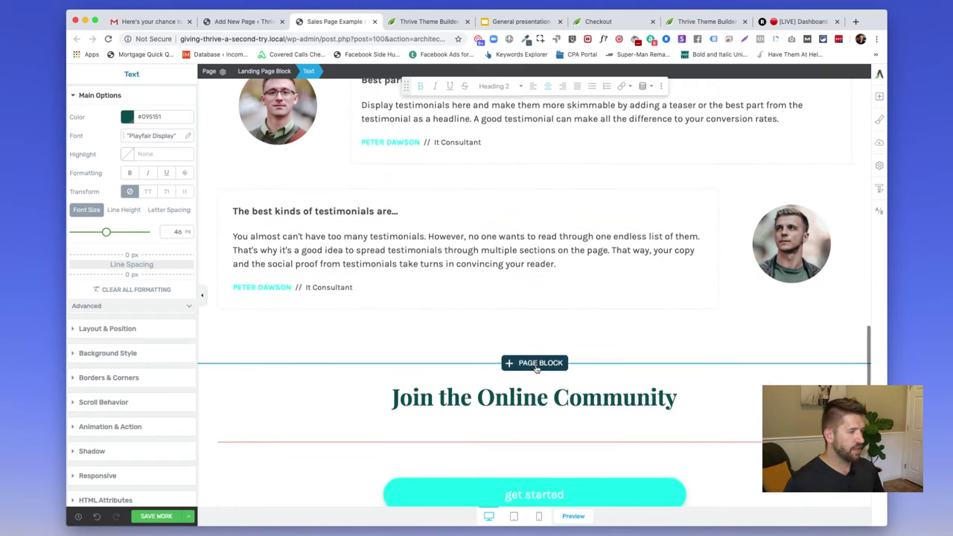
left_click(533, 363)
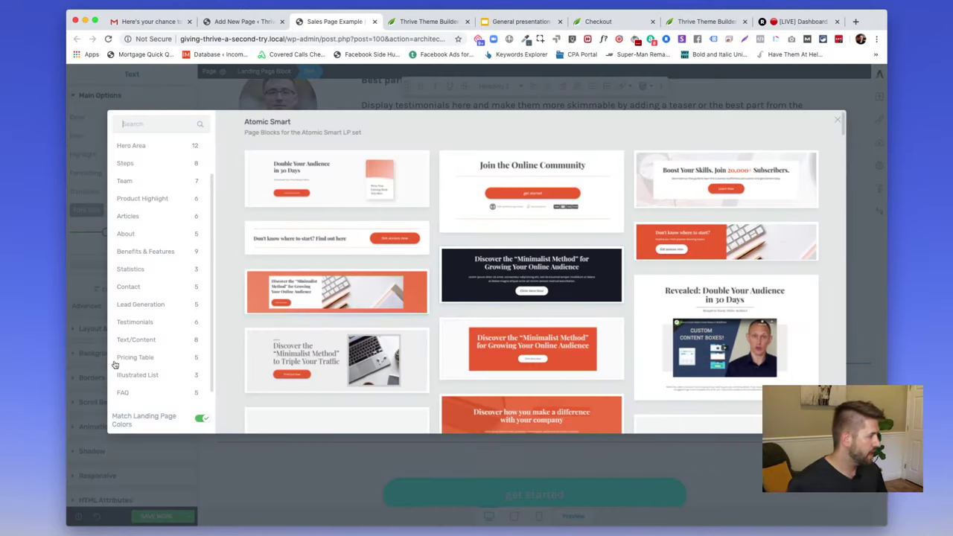
left_click(143, 361)
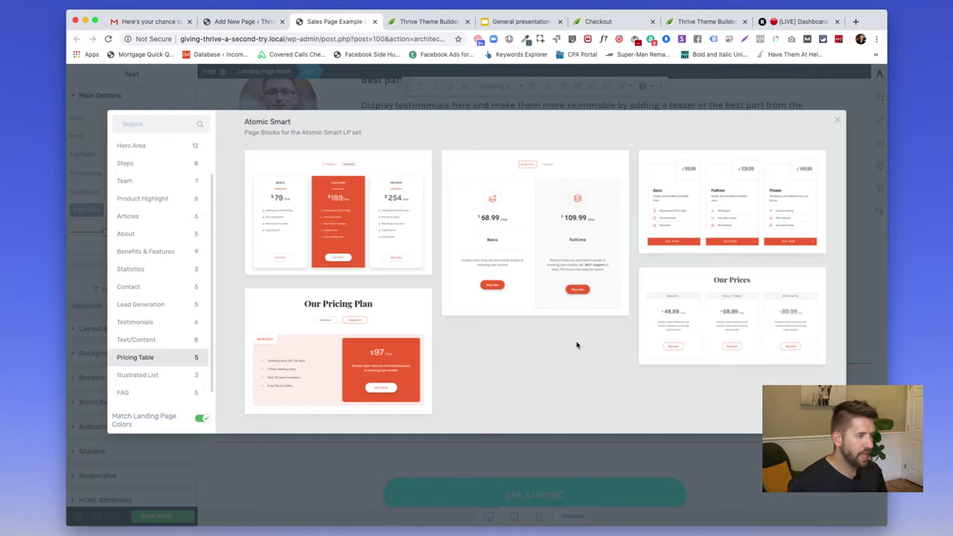
left_click(530, 240)
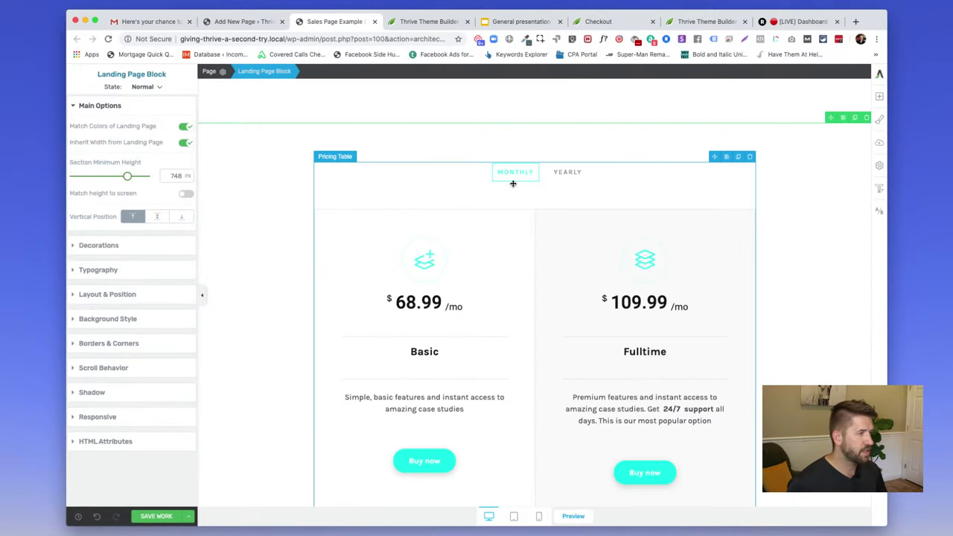
Inspect the pricing table's Yearly toggle and its settings, along with the Basic plan's icon and price.
left_click(565, 179)
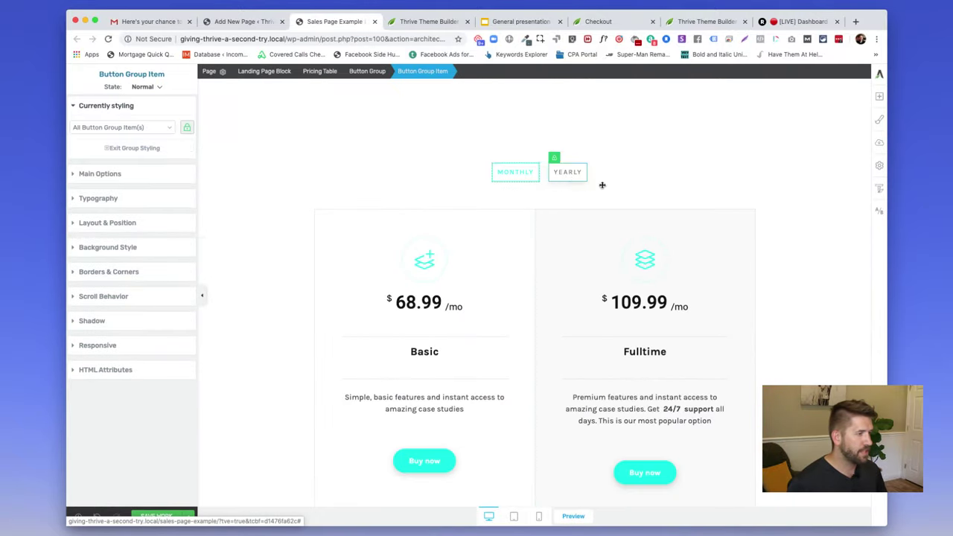
left_click(554, 157)
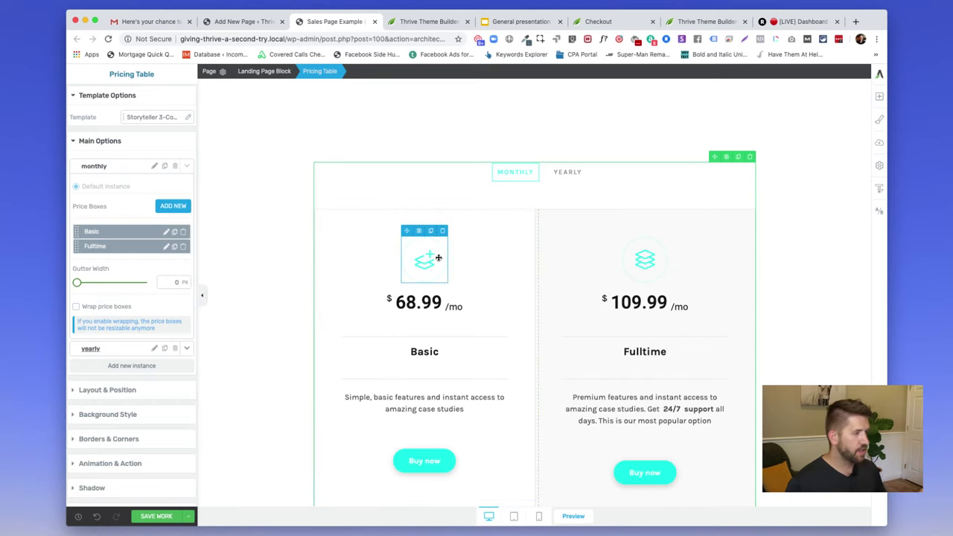
scroll(427, 253, "up", 1)
scroll(430, 343, "down", 2)
left_click(411, 265)
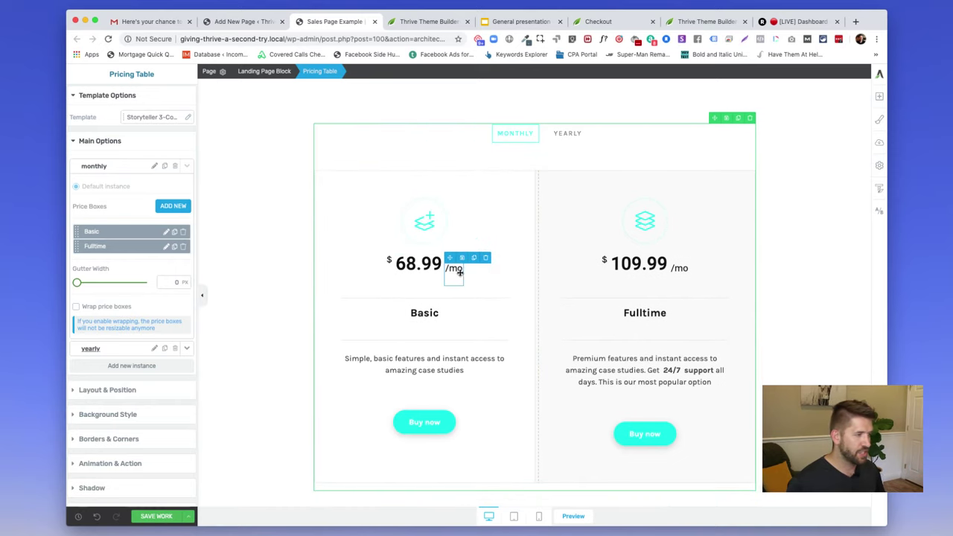
Add a separate line reading "Add your content" below the Basic plan's description in the pricing table.
left_click(437, 370)
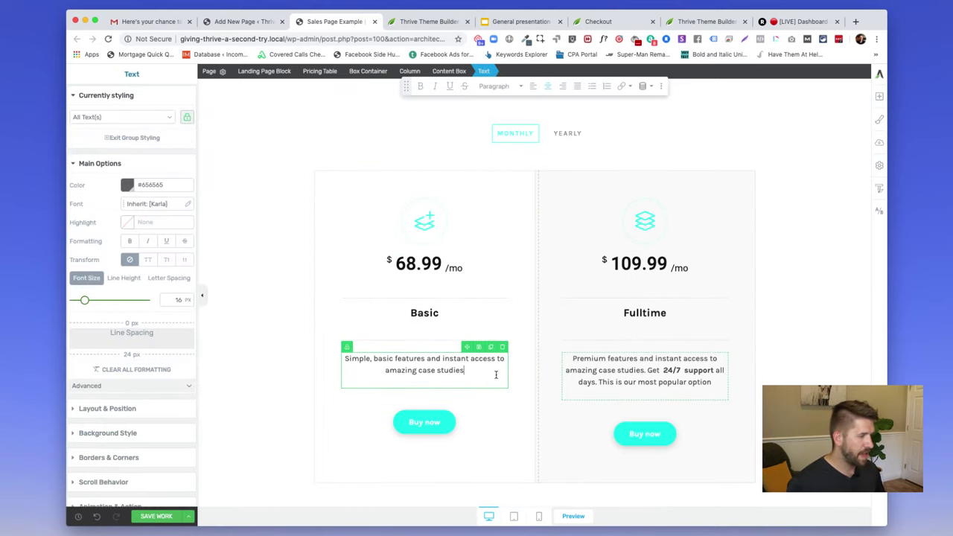
key("Return")
key("Return")
type("A")
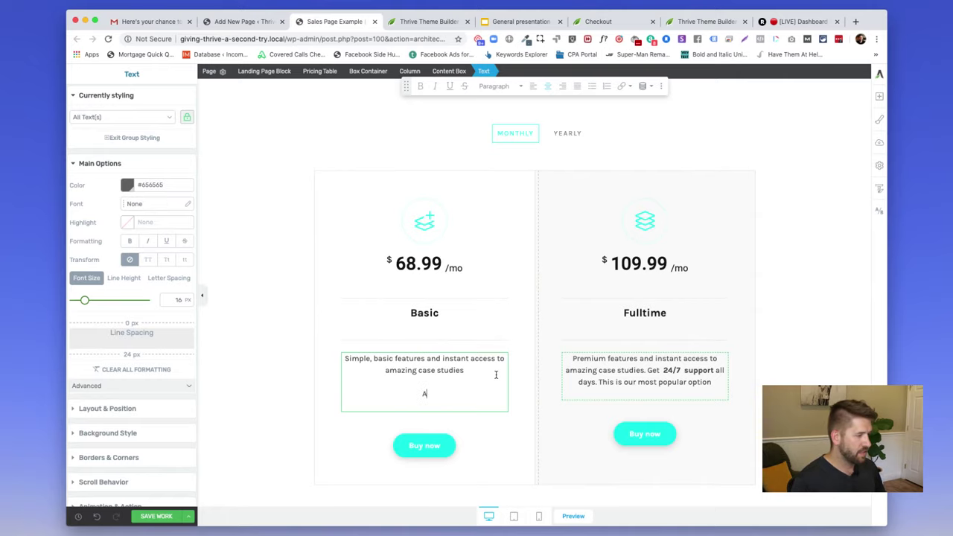
type("dd your content")
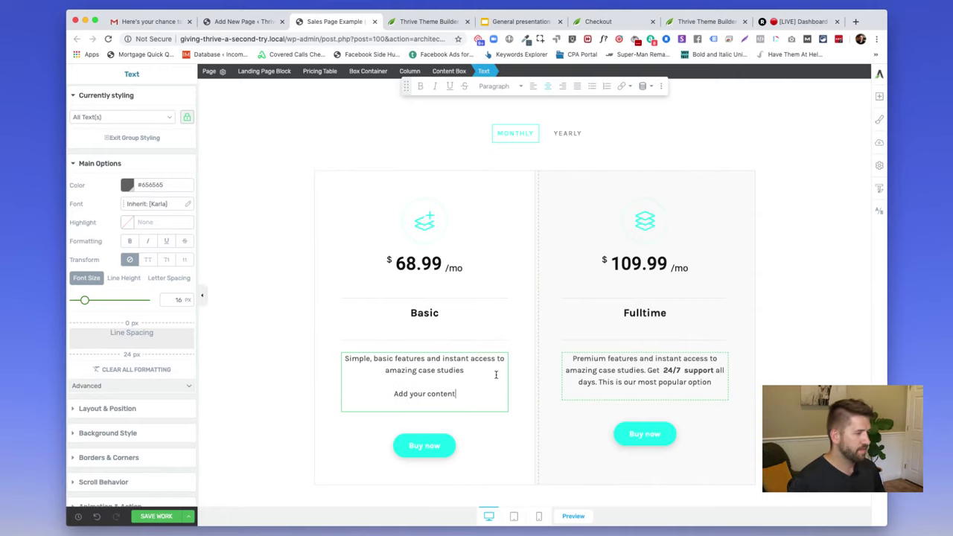
scroll(787, 381, "down", 3)
left_click(787, 376)
Apply the Simple 8 palette to the master template colors and check it from the pricing table up to the testimonials.
scroll(783, 372, "down", 3)
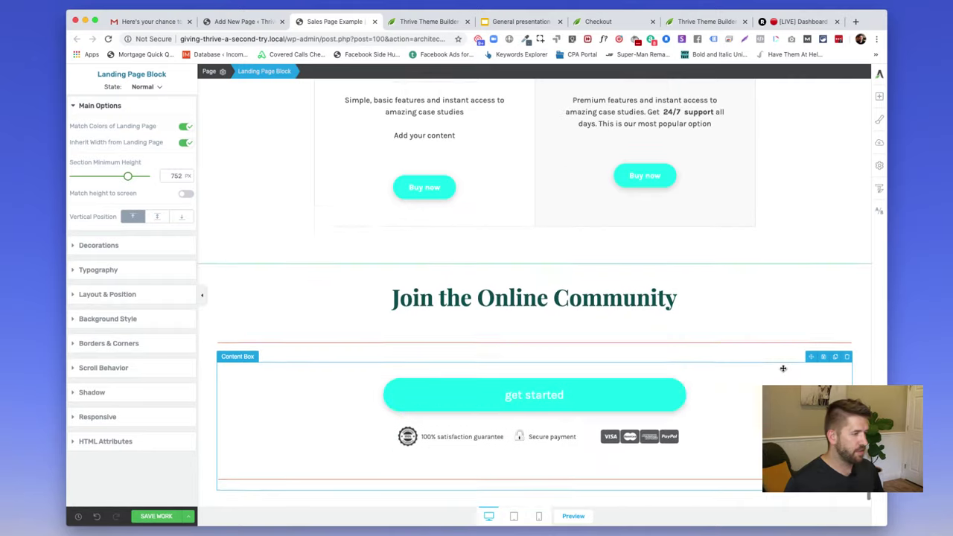
scroll(812, 275, "up", 3)
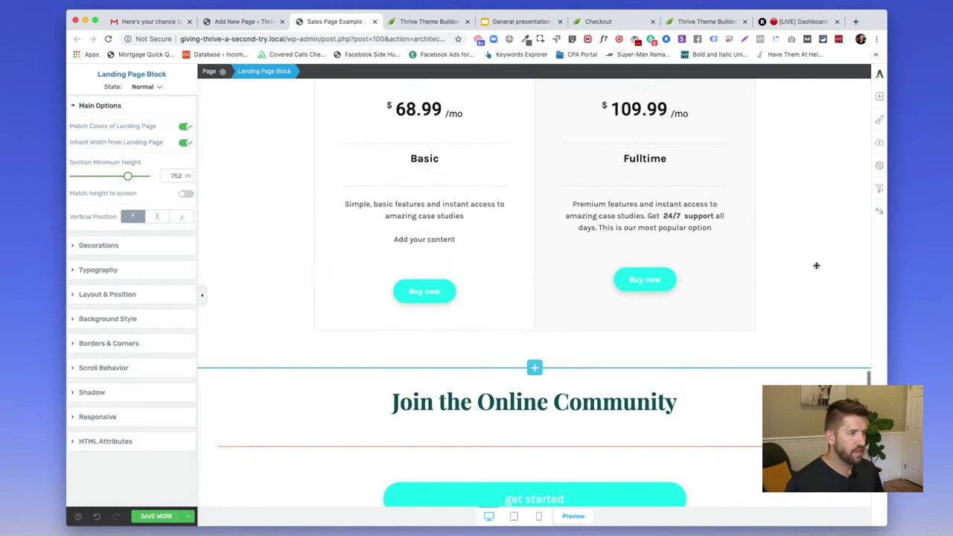
left_click(875, 126)
left_click(810, 190)
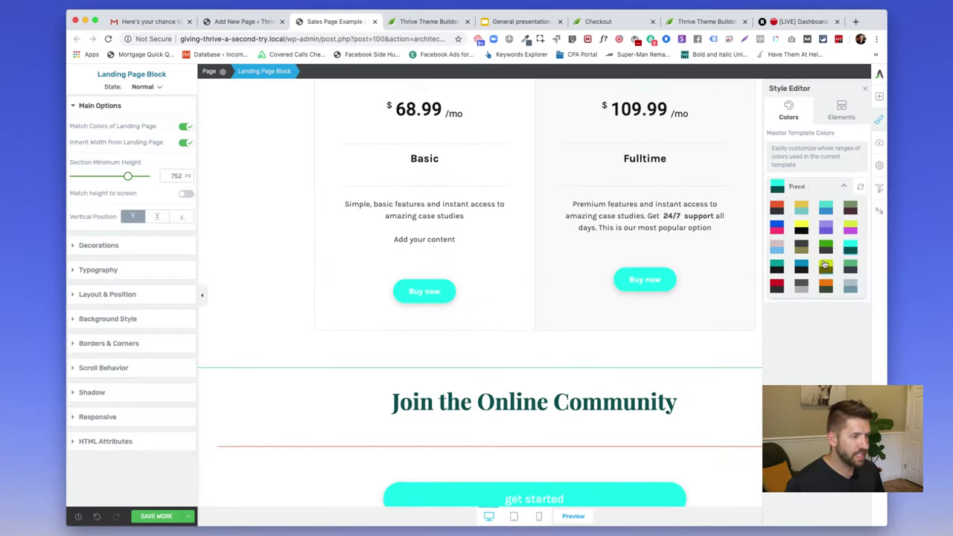
left_click(851, 287)
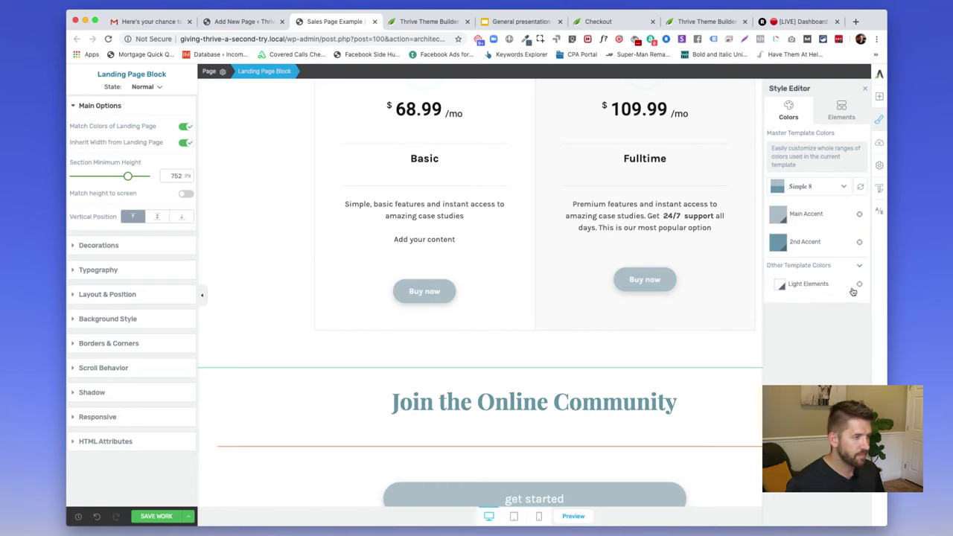
left_click(683, 260)
scroll(744, 260, "up", 5)
scroll(521, 335, "up", 10)
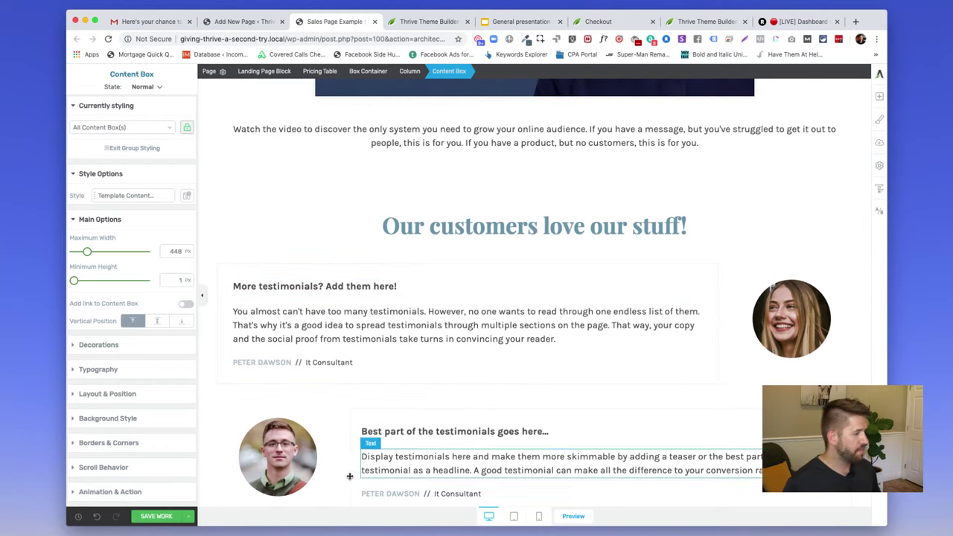
Save the sales page, leave the editor, and review the live page from the headline down to the testimonials heading.
left_click(189, 516)
left_click(119, 456)
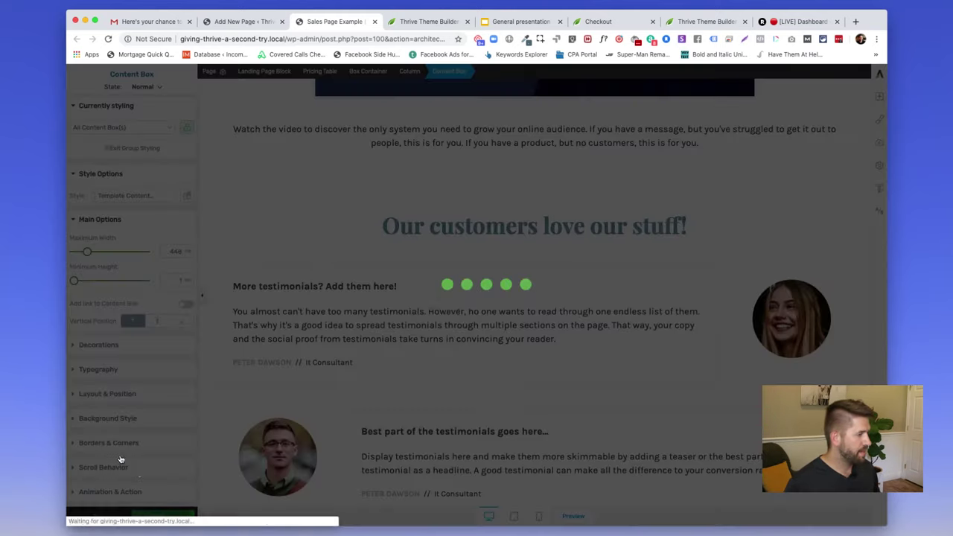
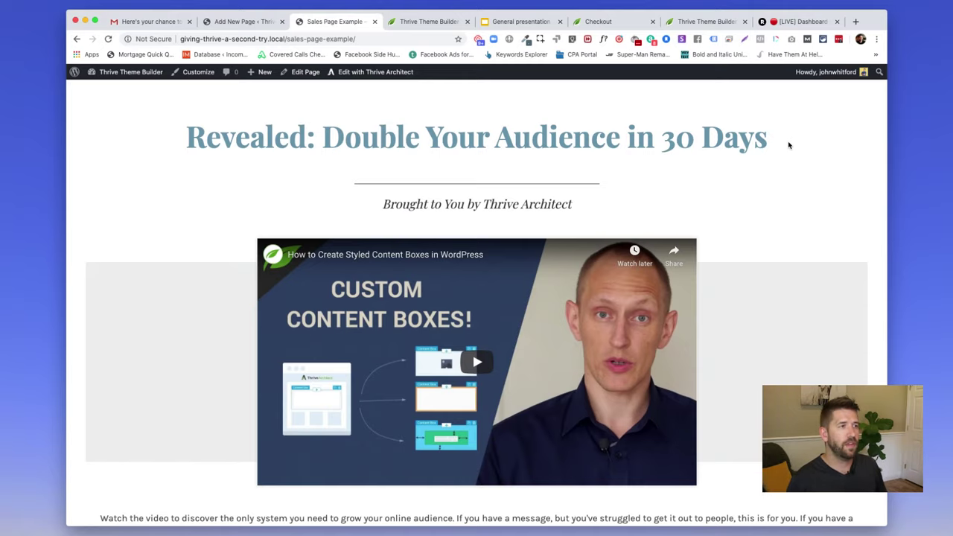
scroll(791, 144, "down", 1)
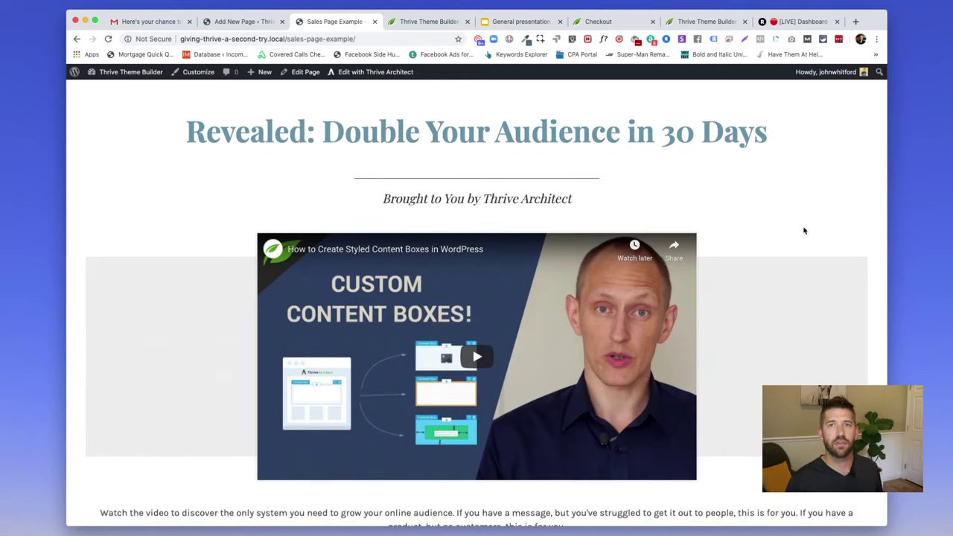
scroll(785, 256, "down", 5)
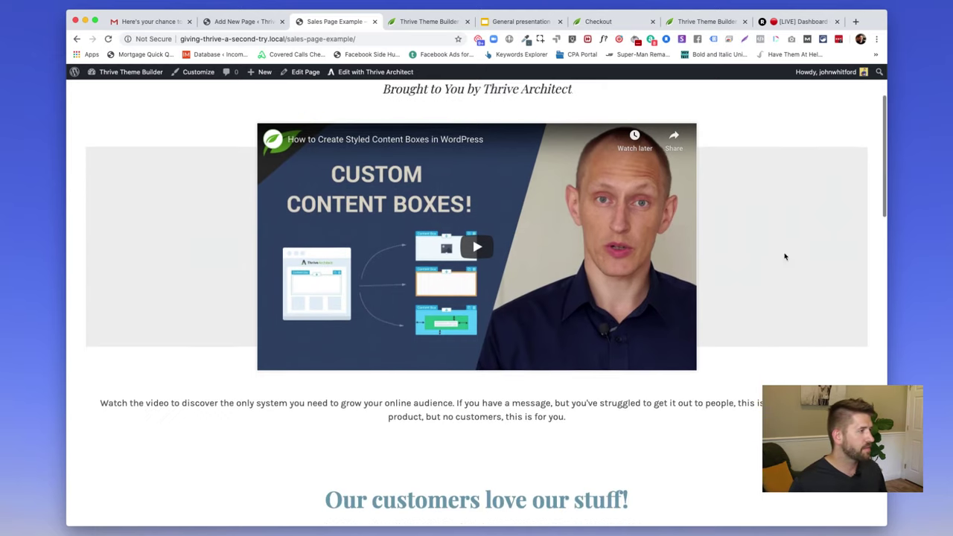
scroll(784, 255, "up", 5)
Create a new WordPress page titled "Theme Specific Page" and publish it.
mouse_move(265, 72)
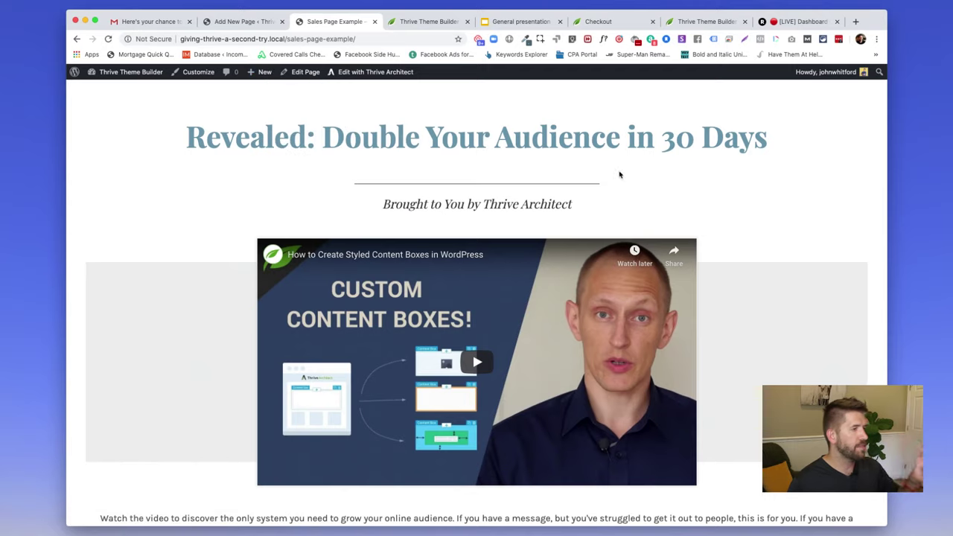
left_click(259, 116)
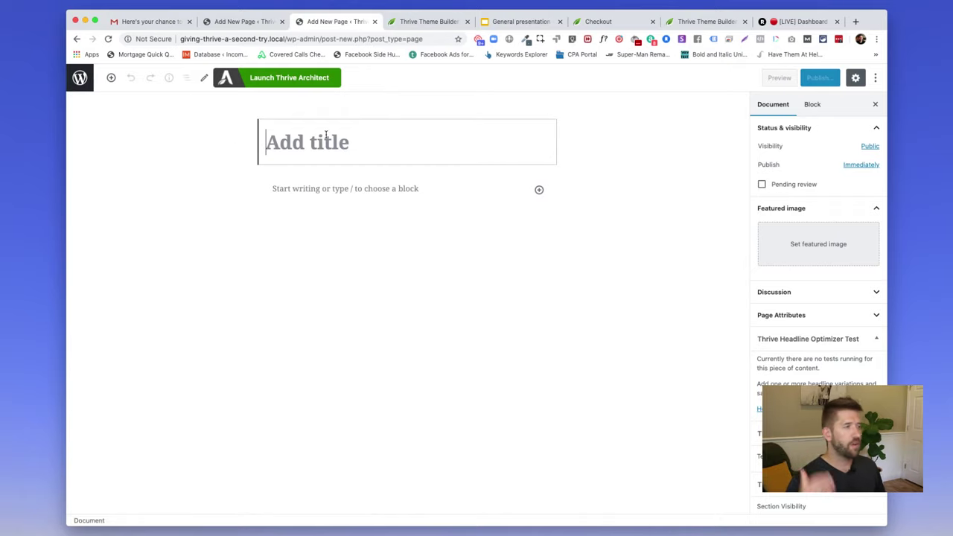
type("Theme ")
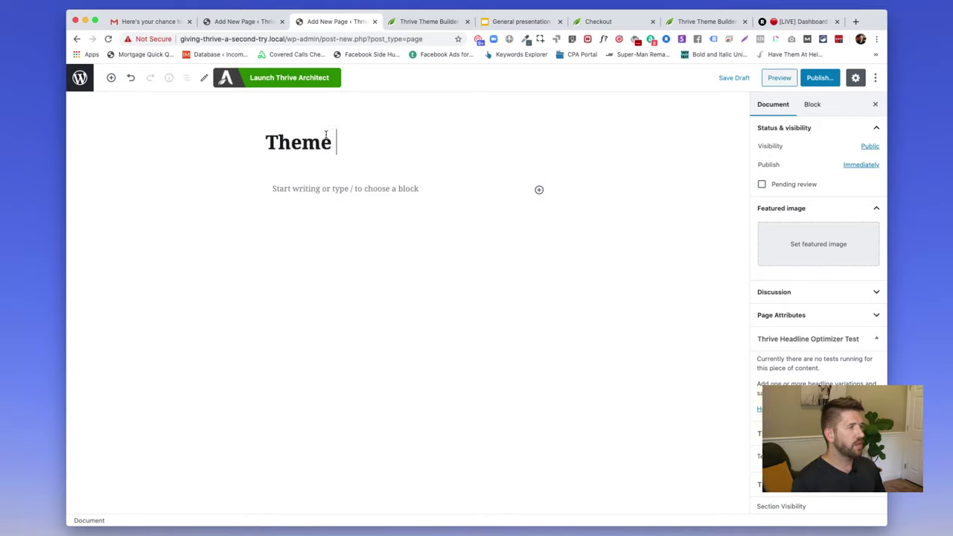
type("Specific Page")
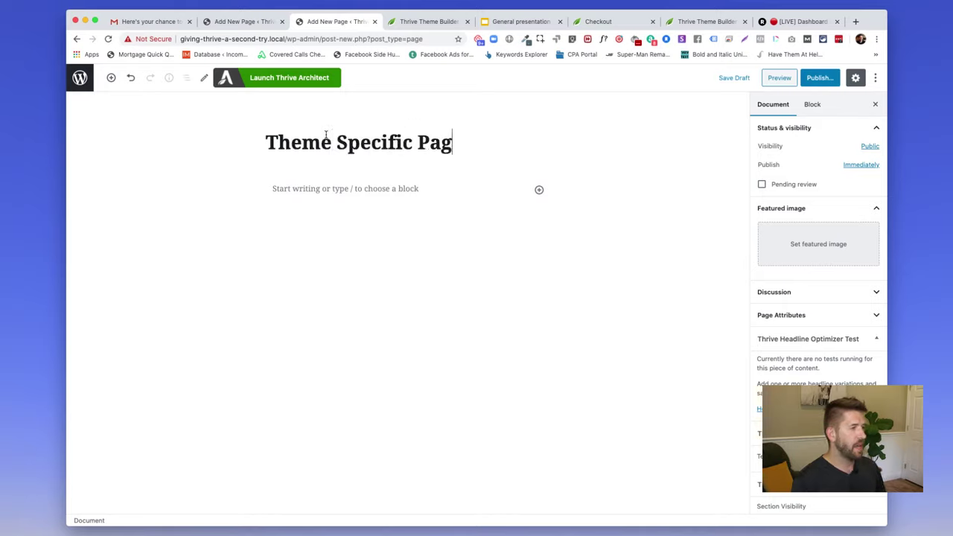
left_click(805, 84)
left_click(816, 77)
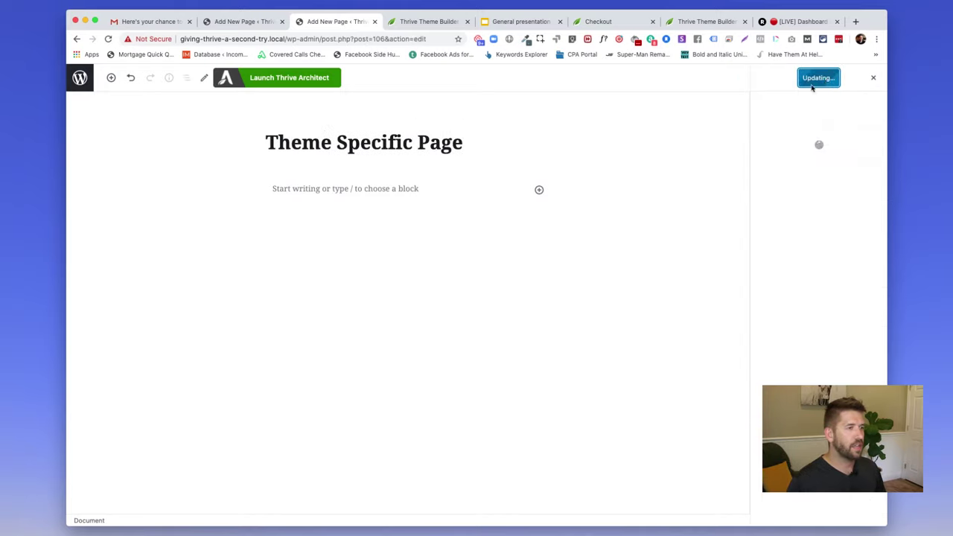
Open the page in Thrive Architect and load the Blank Page template from the ShapeShift Theme set.
left_click(306, 80)
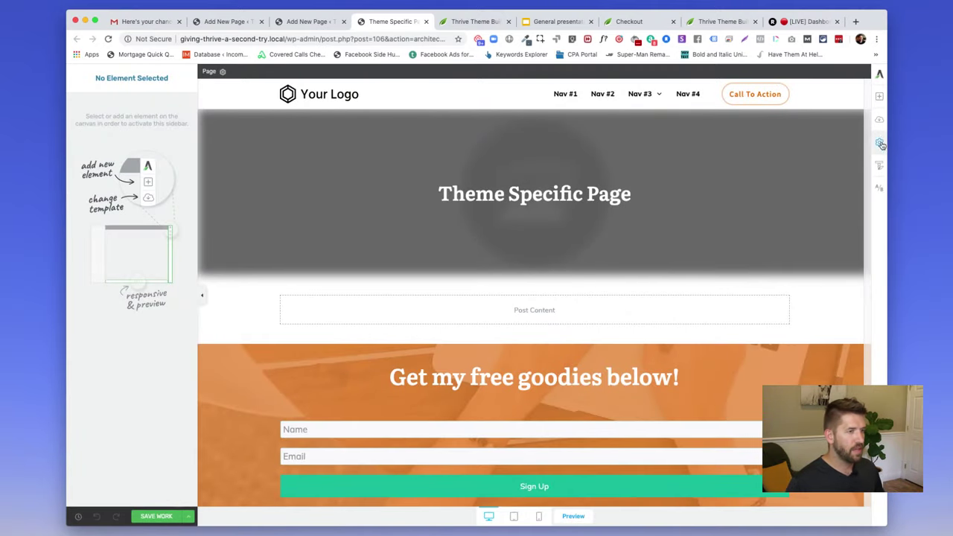
mouse_move(880, 155)
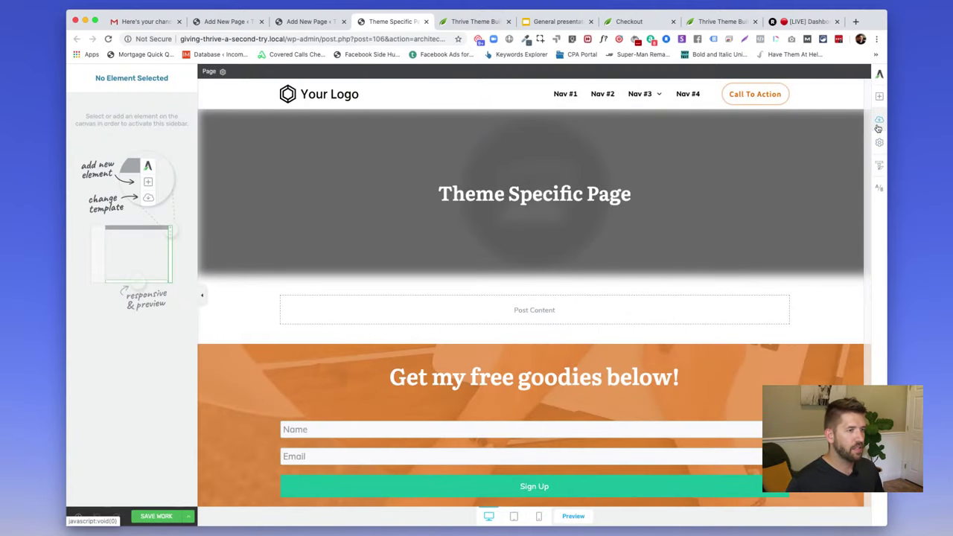
left_click(877, 127)
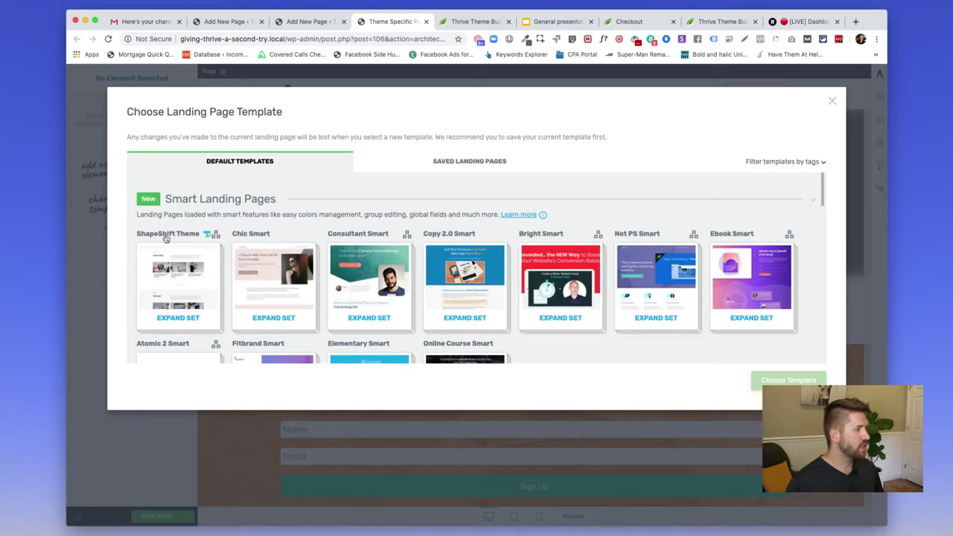
mouse_move(214, 236)
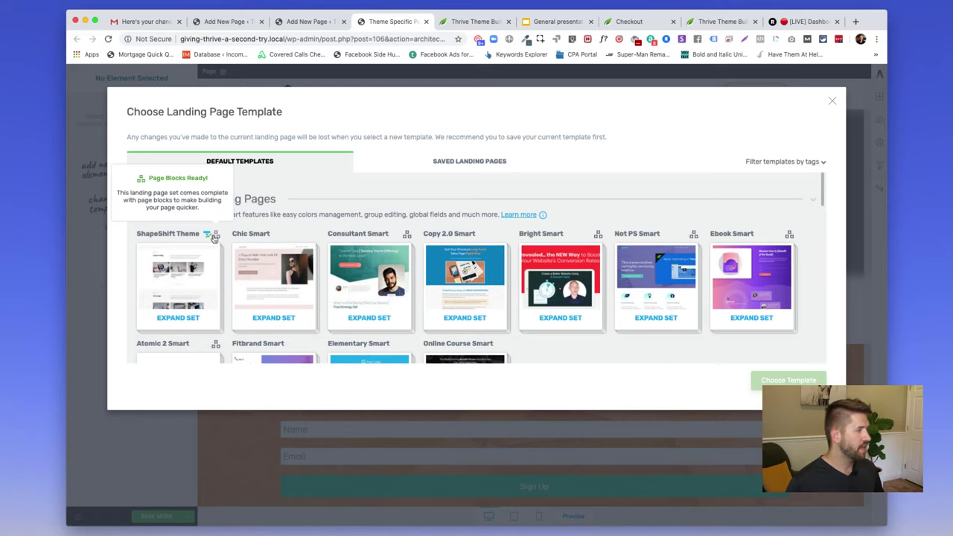
left_click(192, 294)
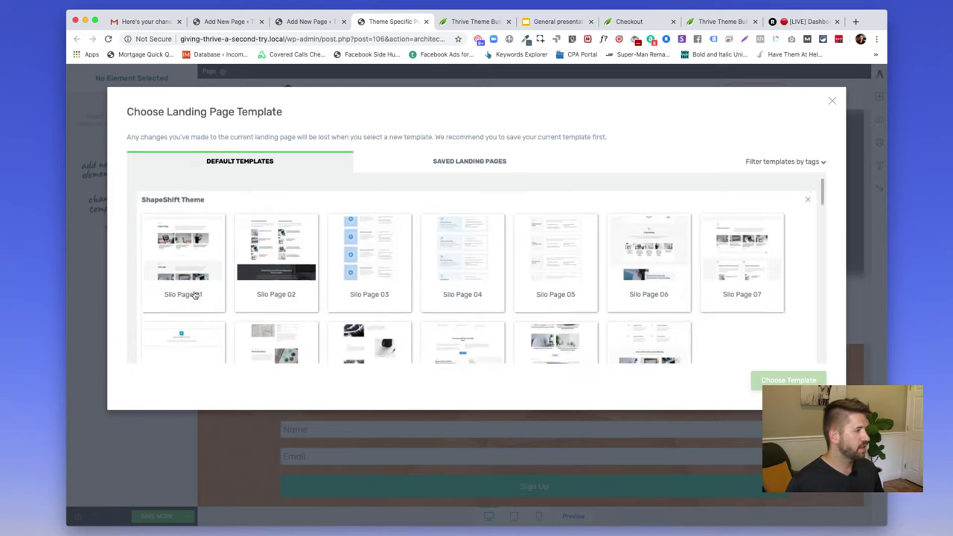
scroll(208, 293, "down", 1)
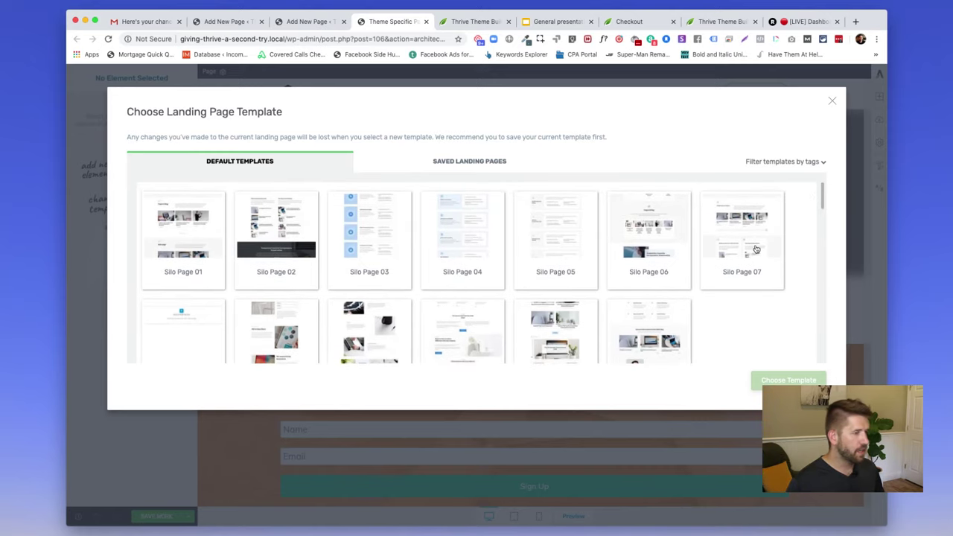
scroll(727, 260, "down", 1)
scroll(238, 258, "down", 5)
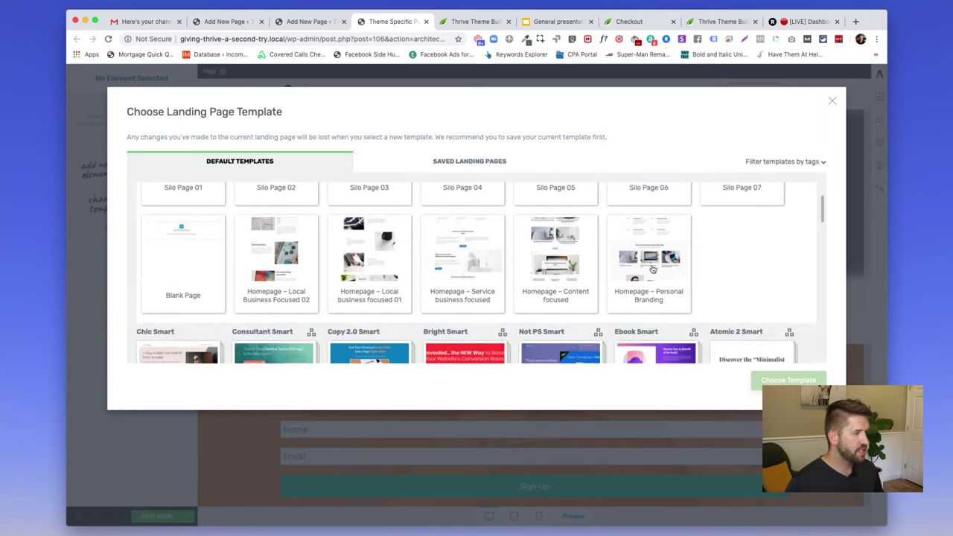
left_click(184, 268)
left_click(784, 380)
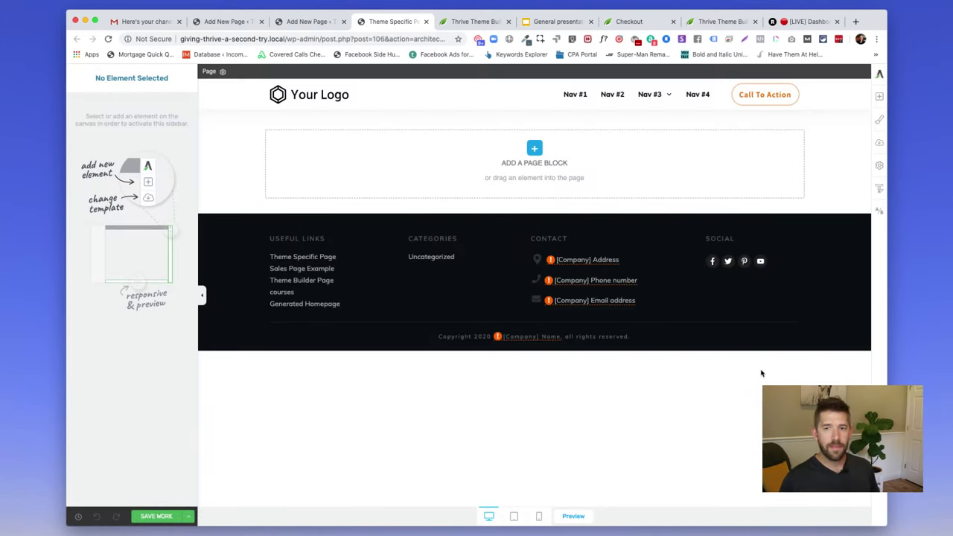
Switch the master template colors to the pink Default palette.
left_click(879, 119)
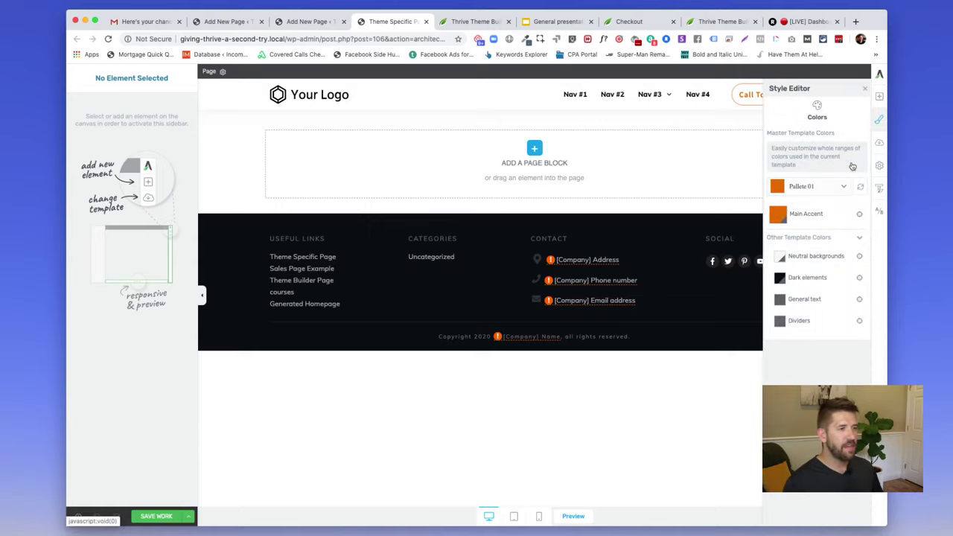
left_click(821, 195)
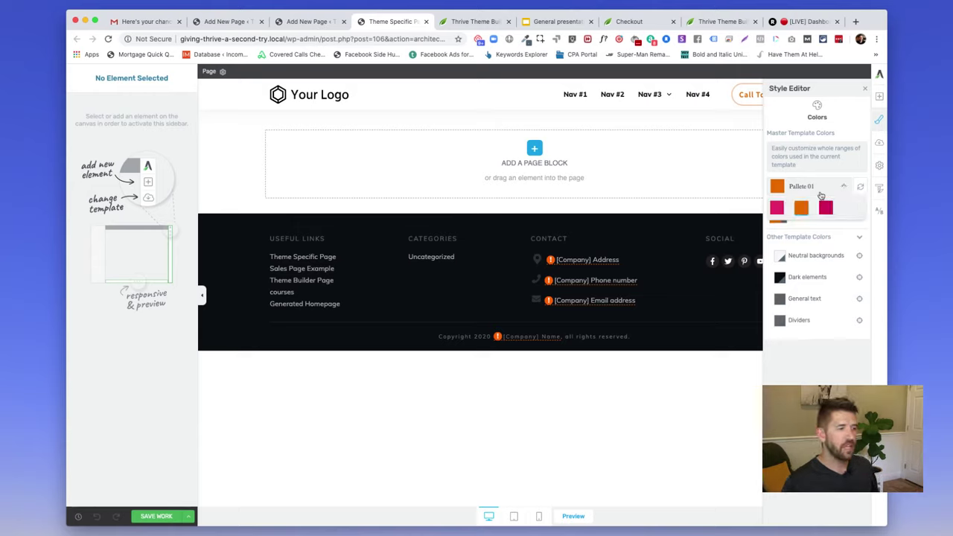
left_click(798, 204)
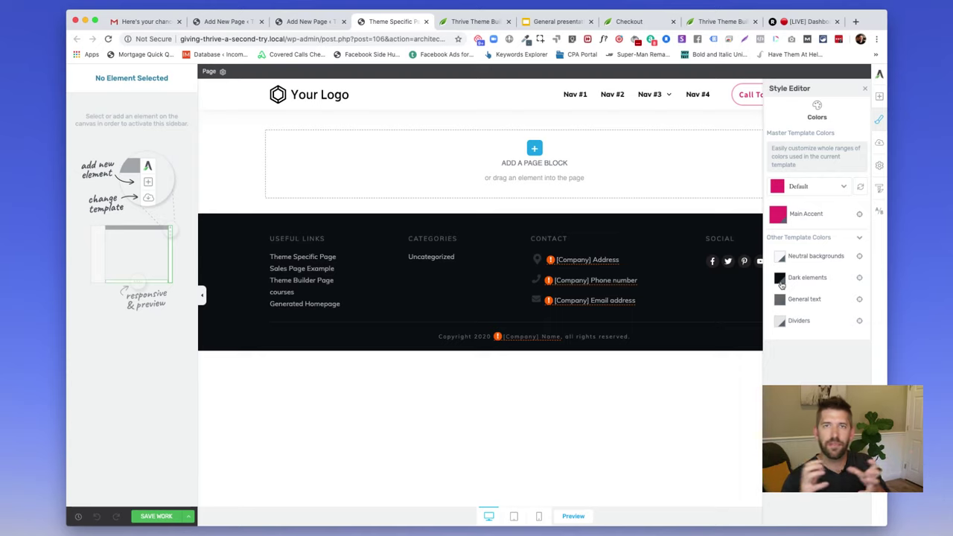
Add the Hero Area page block with the cloudy mountain background and the "Simple and Easy. State Your Mission Clearly." headline.
left_click(534, 148)
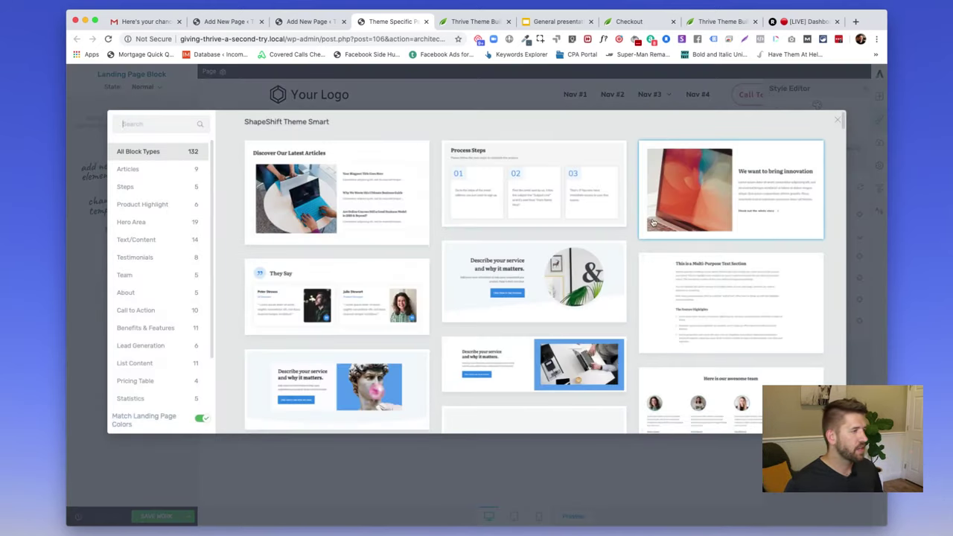
left_click(142, 225)
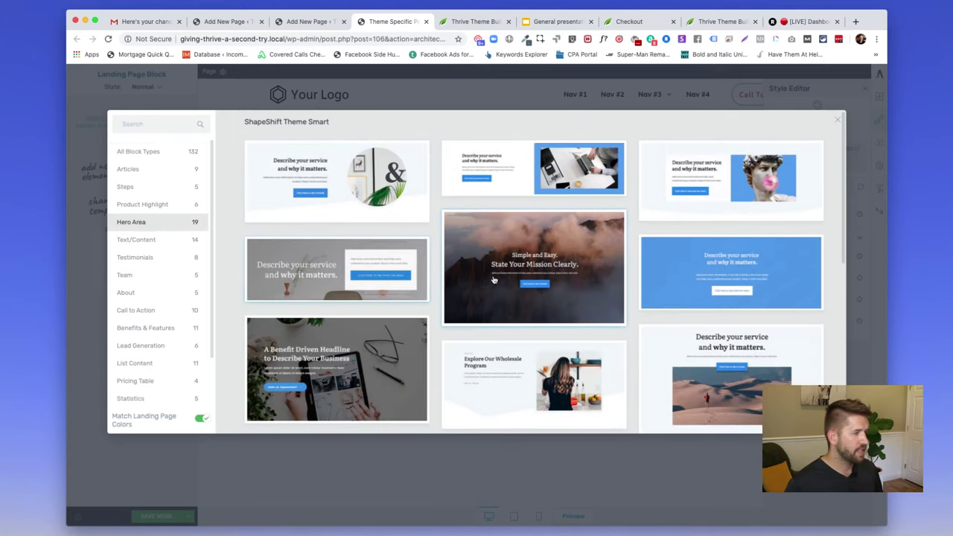
left_click(546, 281)
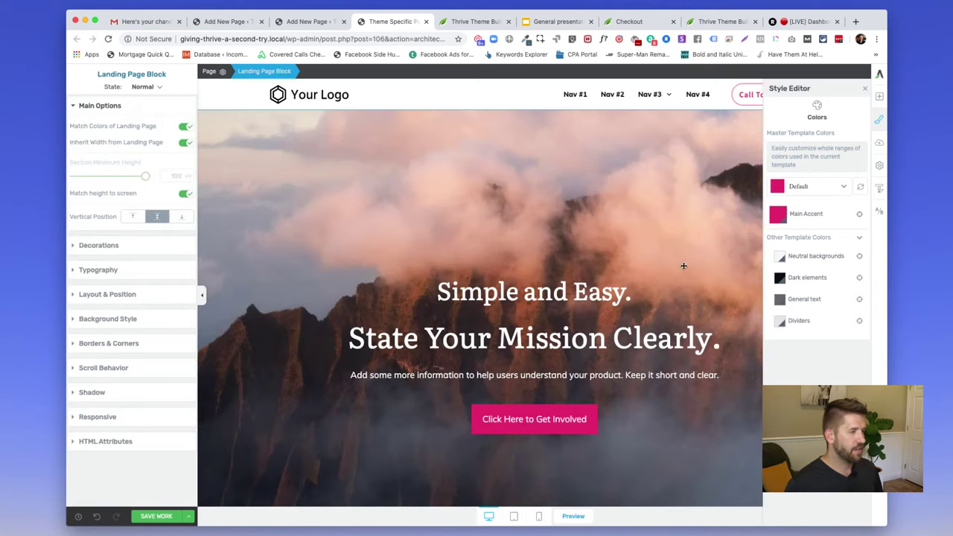
Replace the hero's two headline lines with "Thrive Theme Builder." and "Professional Designs for Non Designers.".
left_click(467, 301)
triple_click(503, 297)
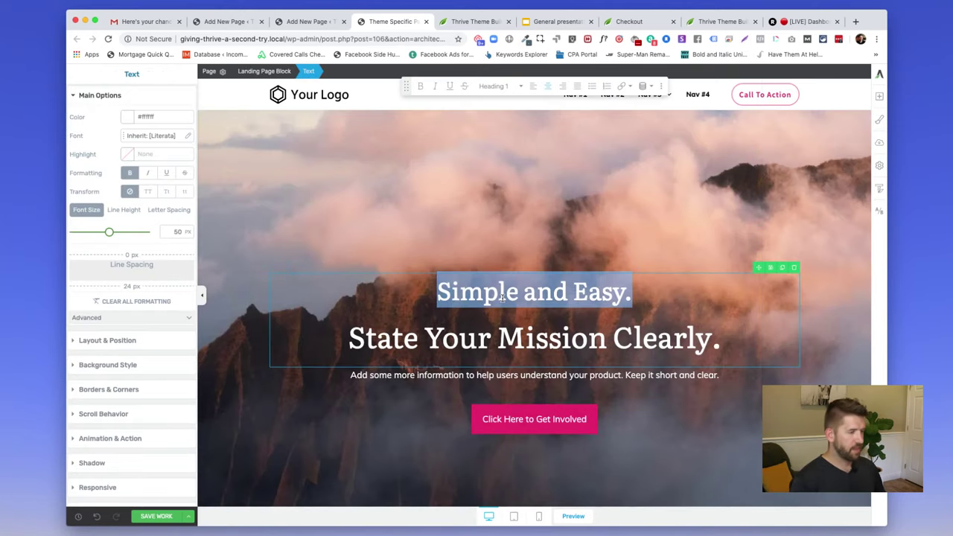
type("Thrive Theme Bui")
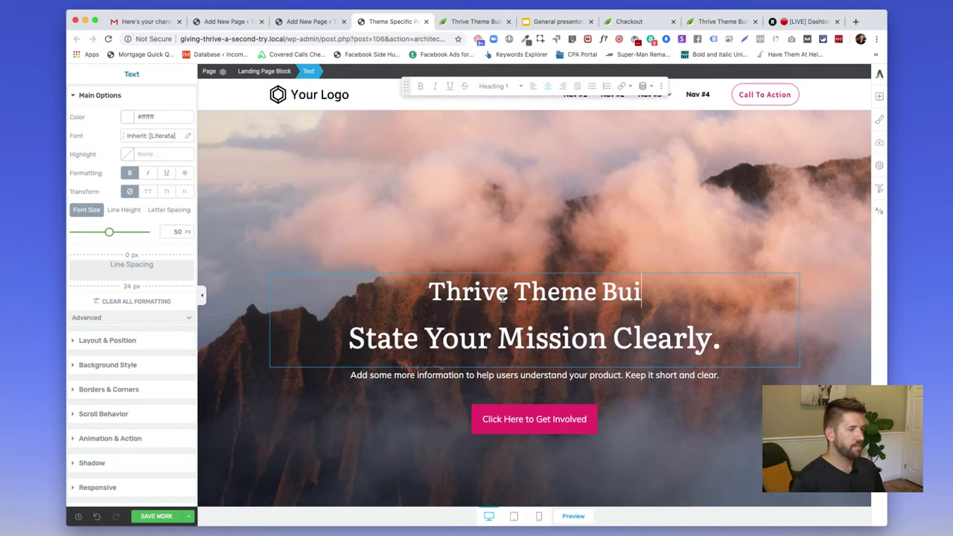
type("lder.")
triple_click(504, 338)
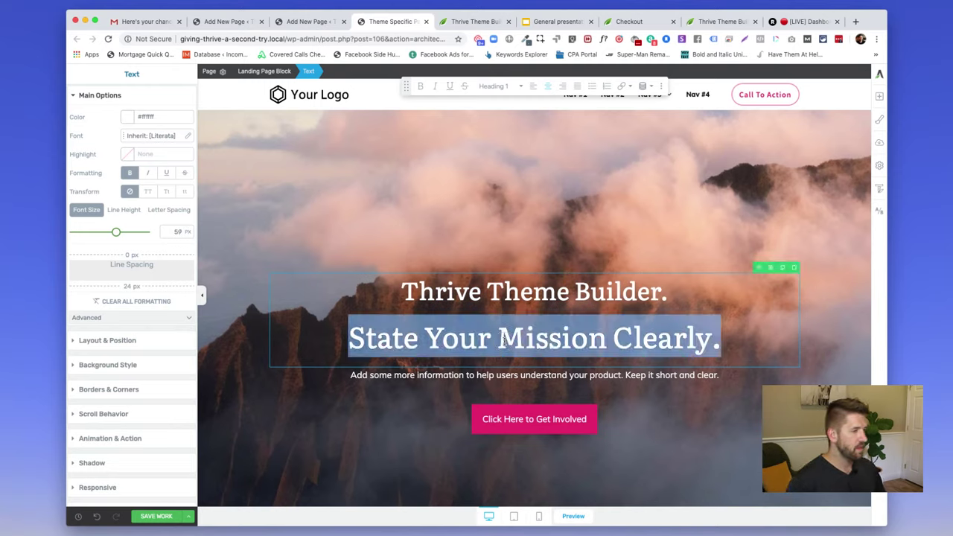
type("Professional Desi")
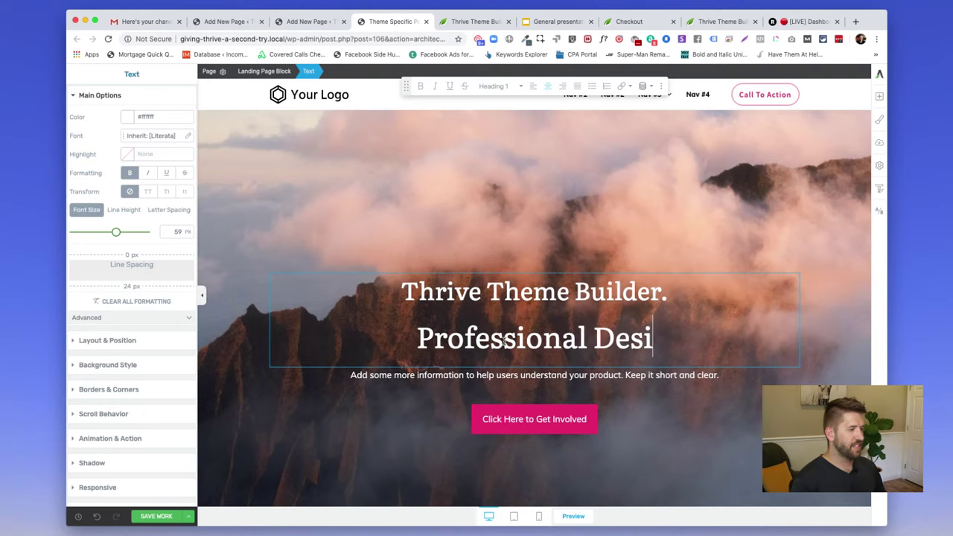
type("gns for Non D")
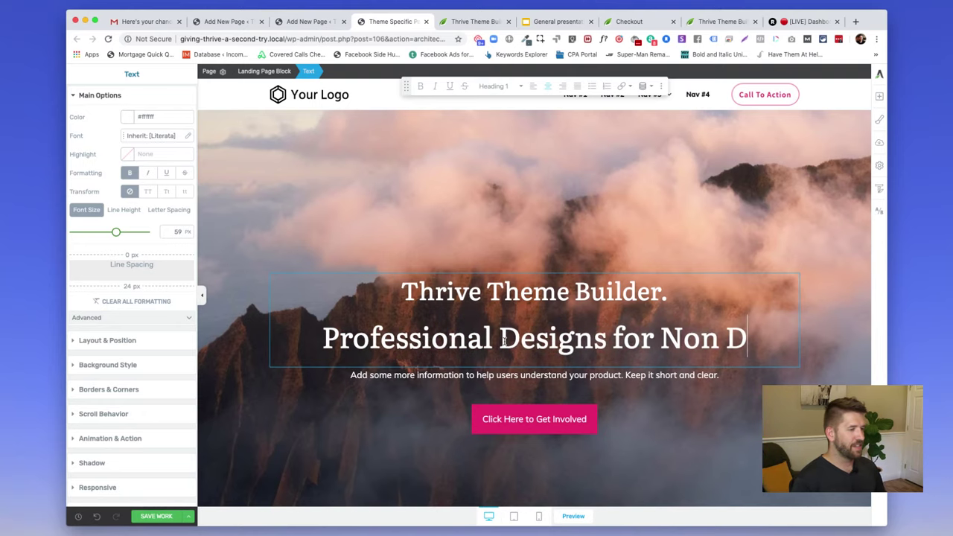
type("esigners")
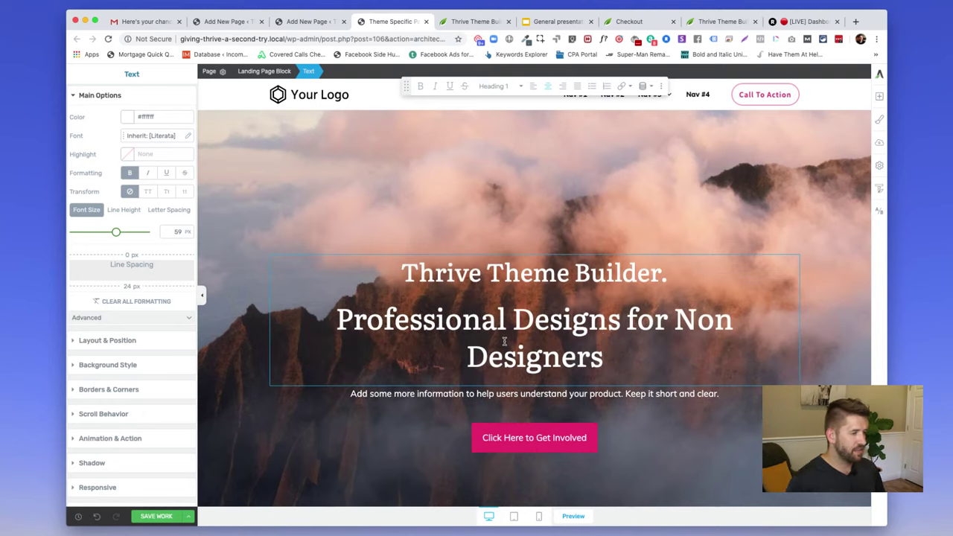
type(".")
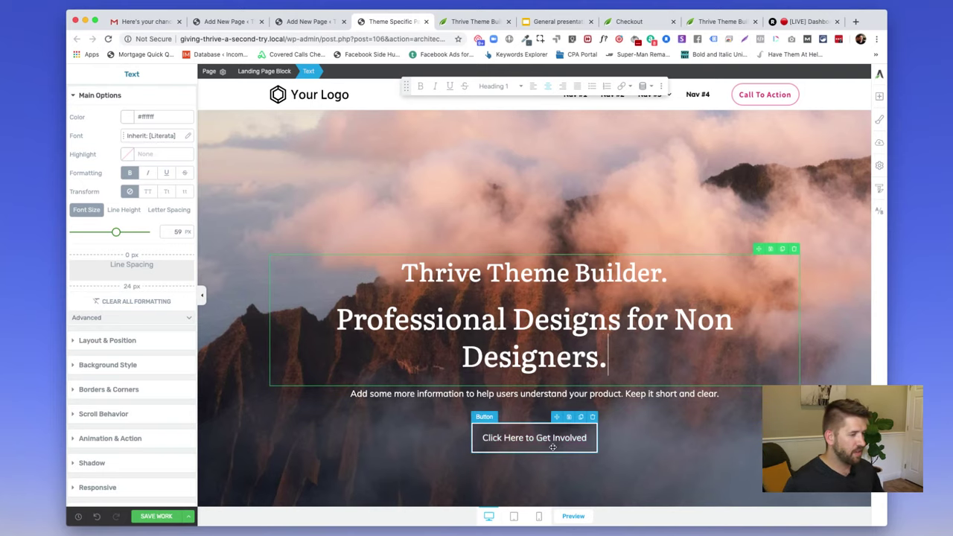
left_click(679, 450)
Insert the Text/Content block titled "Here Comes Another Text Section" between the hero and the footer.
scroll(680, 450, "down", 4)
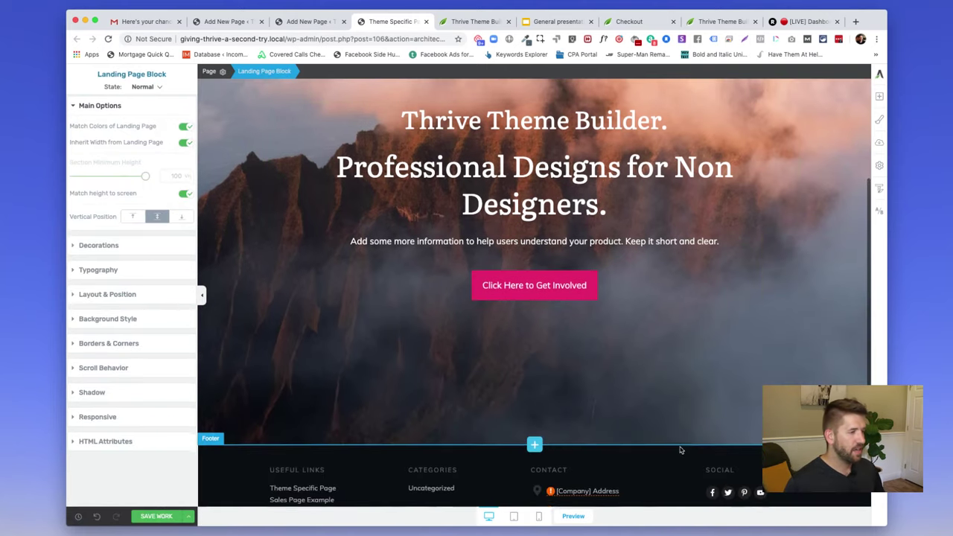
scroll(670, 440, "up", 4)
scroll(662, 431, "down", 2)
scroll(660, 429, "up", 1)
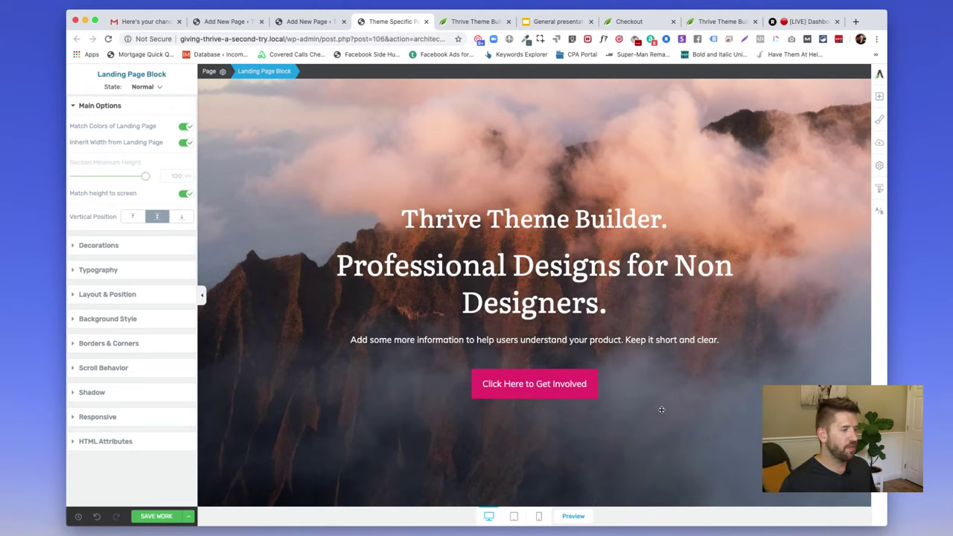
scroll(662, 409, "down", 2)
left_click(534, 469)
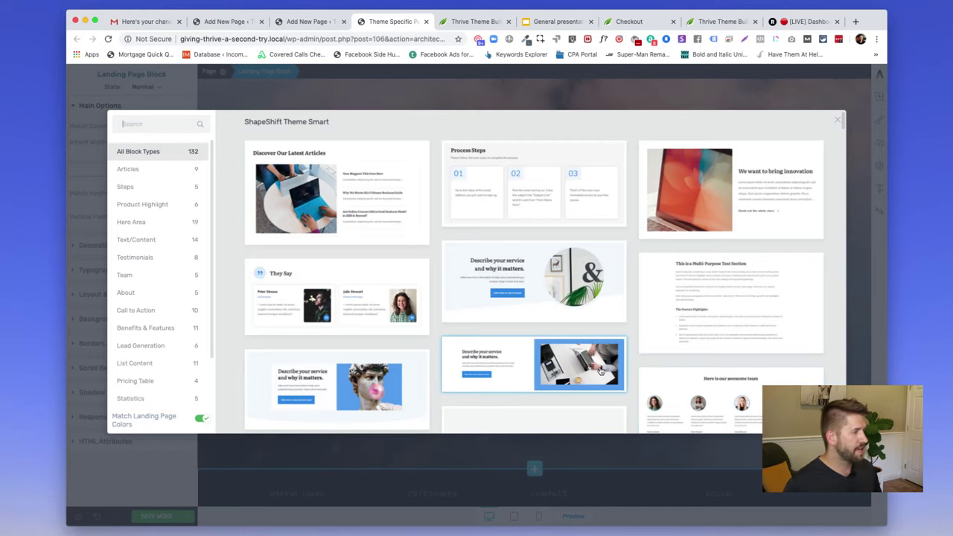
left_click(135, 243)
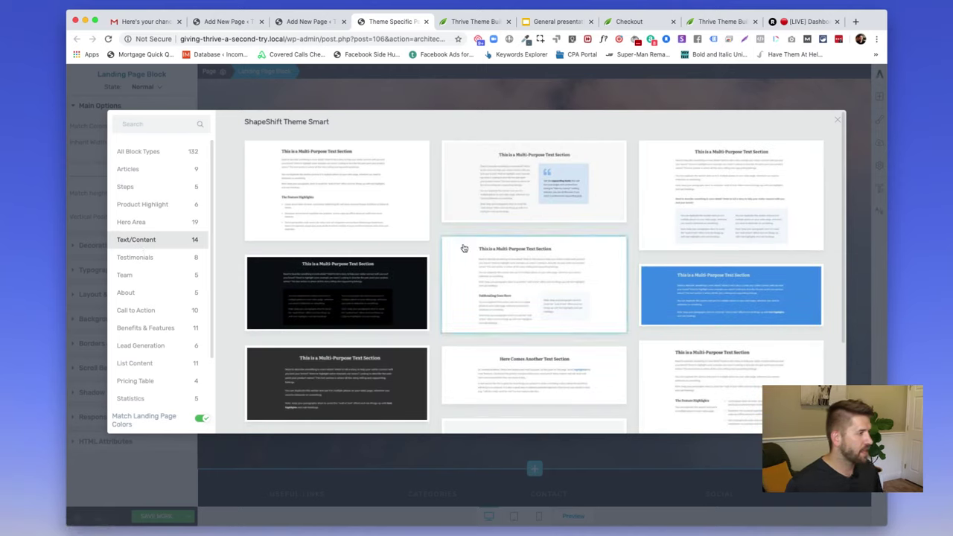
left_click(552, 381)
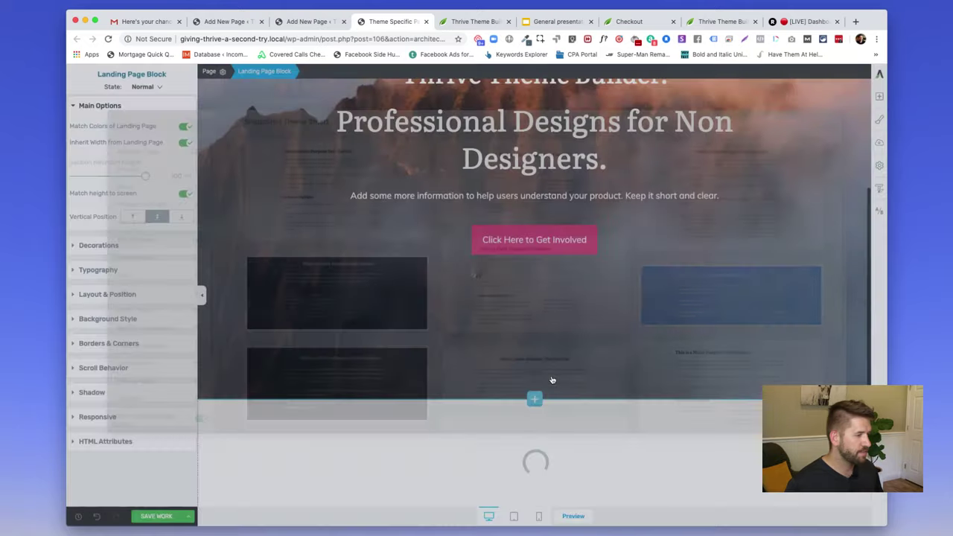
Insert the Benefits & Features block titled "Our Services" between the "Here Comes Another Text Section" block and the footer.
scroll(628, 364, "up", 10)
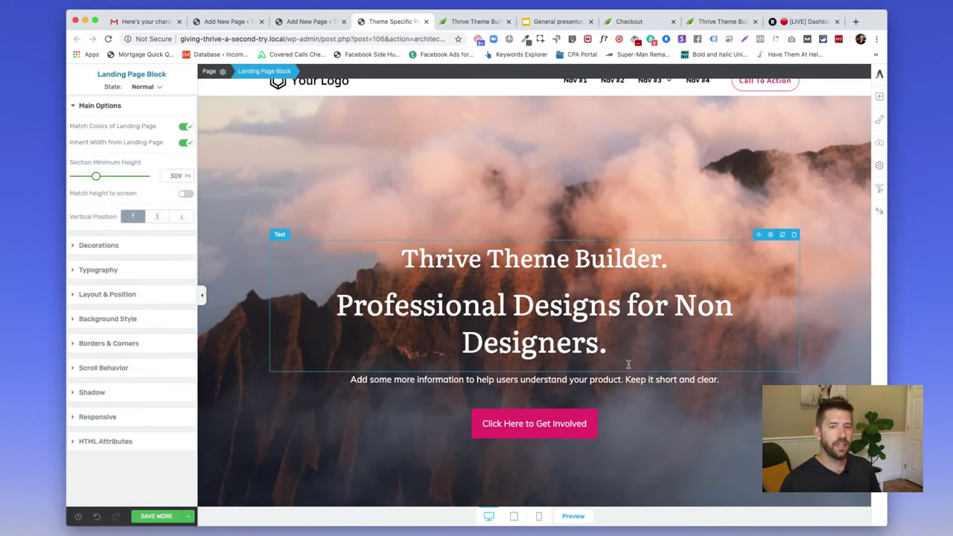
scroll(632, 354, "down", 5)
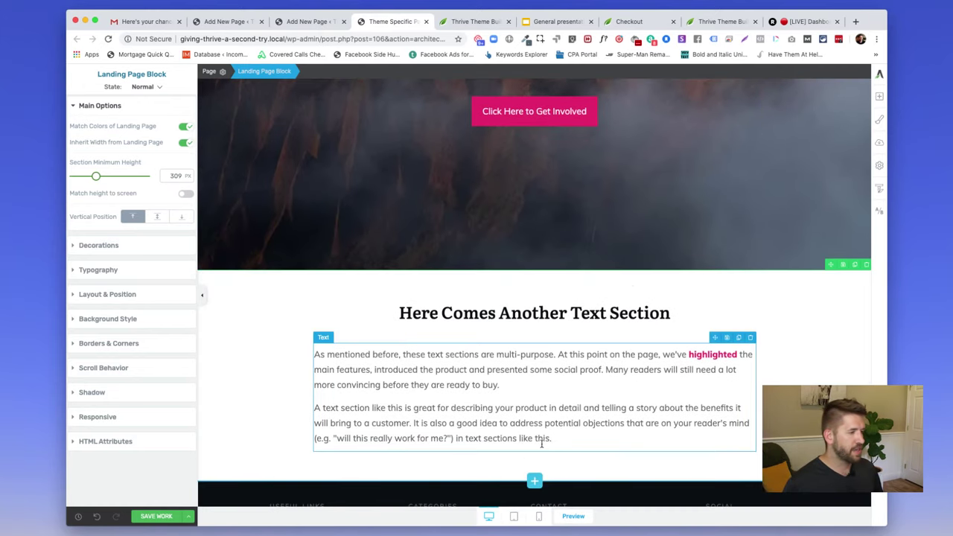
scroll(541, 444, "up", 4)
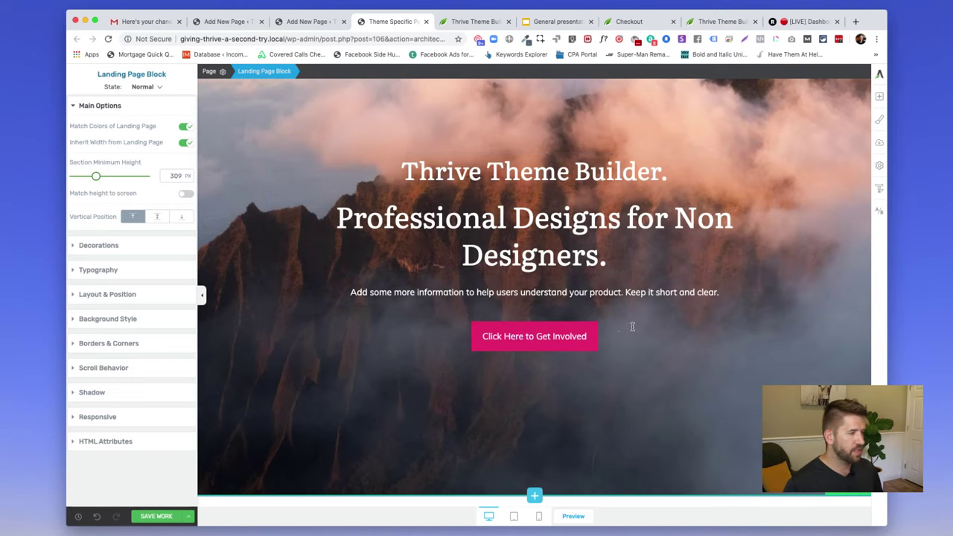
scroll(632, 325, "down", 2)
scroll(622, 331, "down", 2)
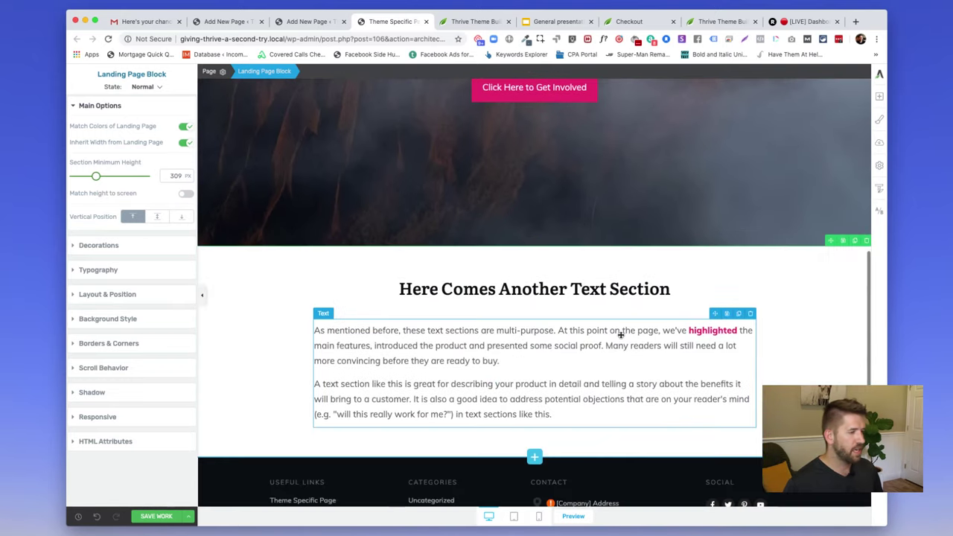
left_click(536, 457)
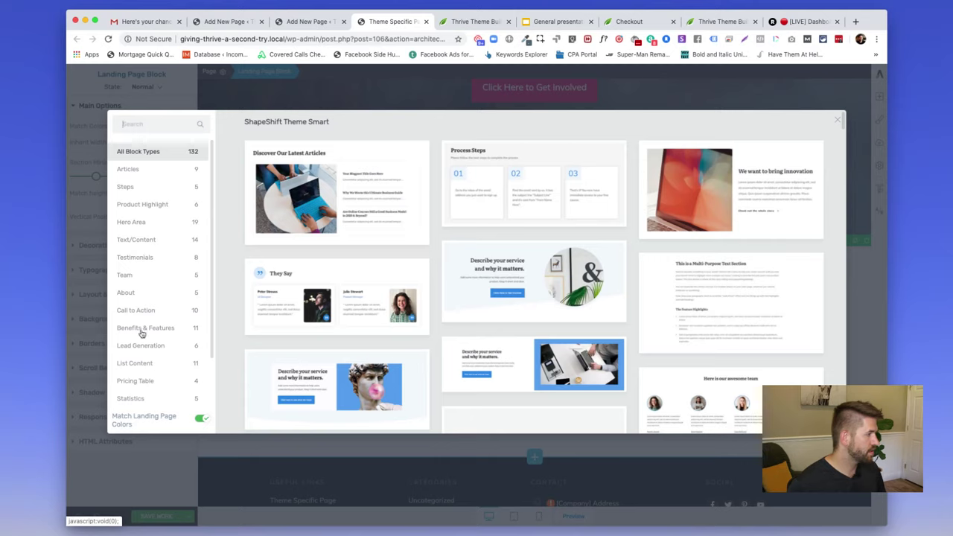
scroll(155, 367, "down", 2)
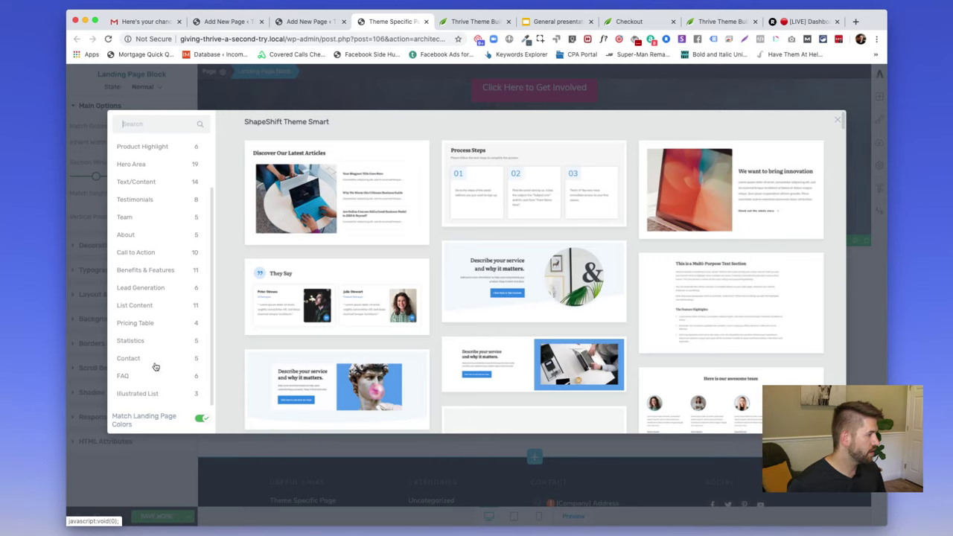
scroll(147, 358, "up", 1)
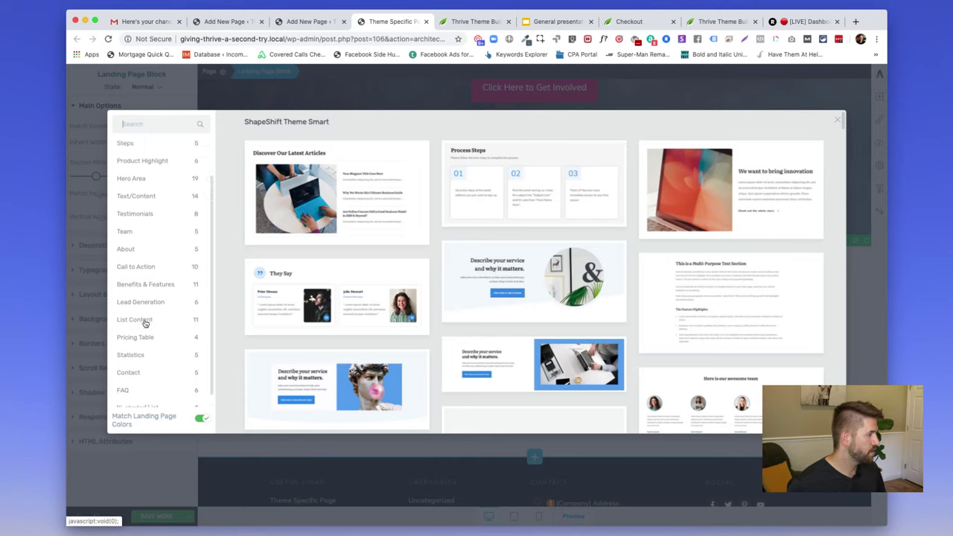
left_click(156, 283)
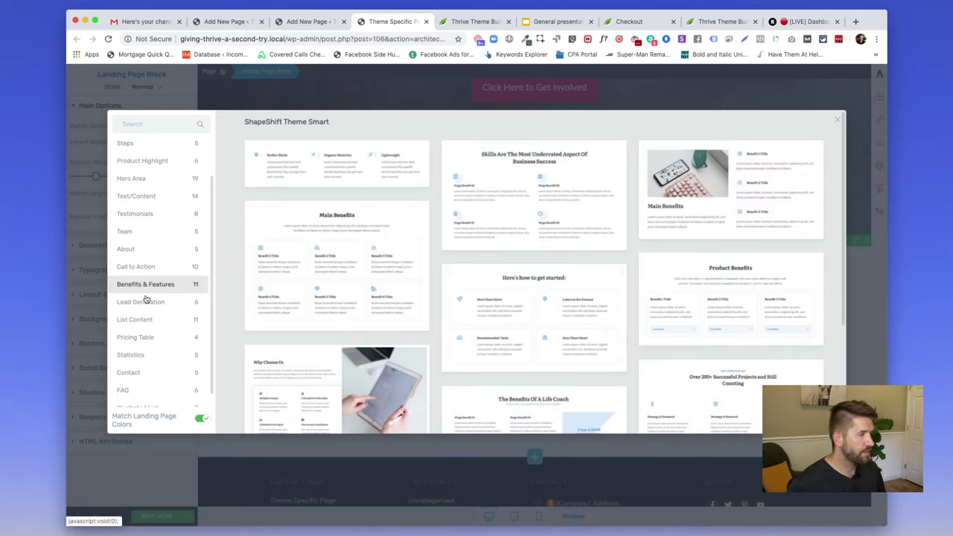
scroll(384, 289, "down", 3)
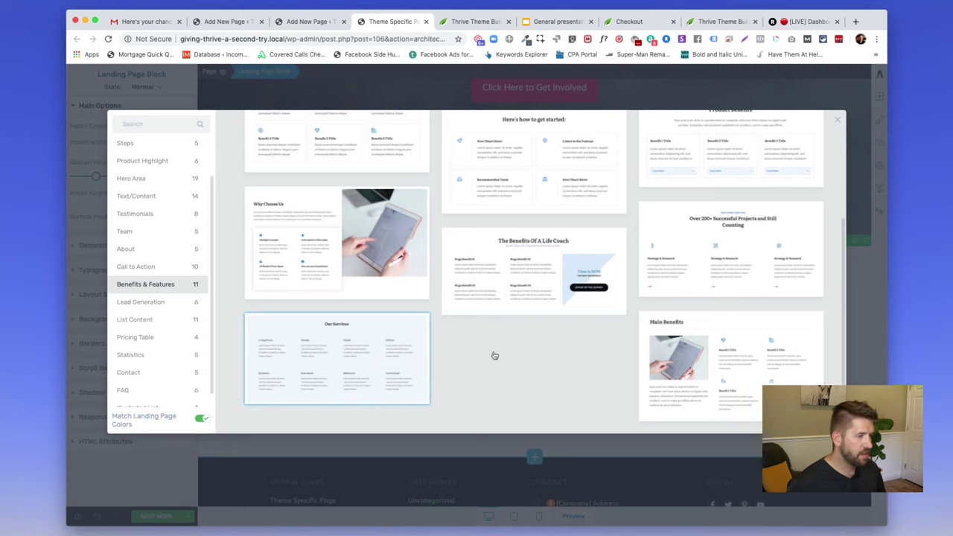
scroll(521, 335, "up", 4)
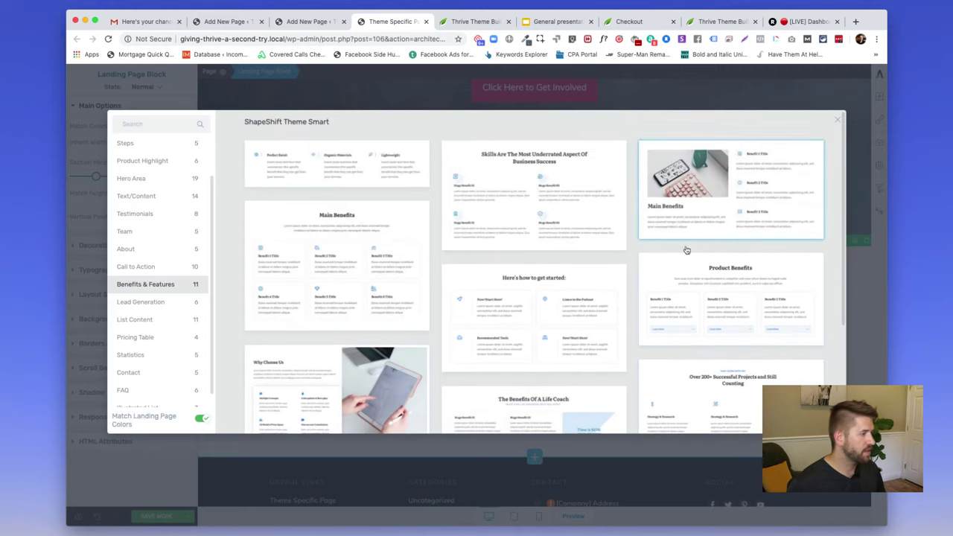
scroll(670, 276, "down", 3)
left_click(376, 351)
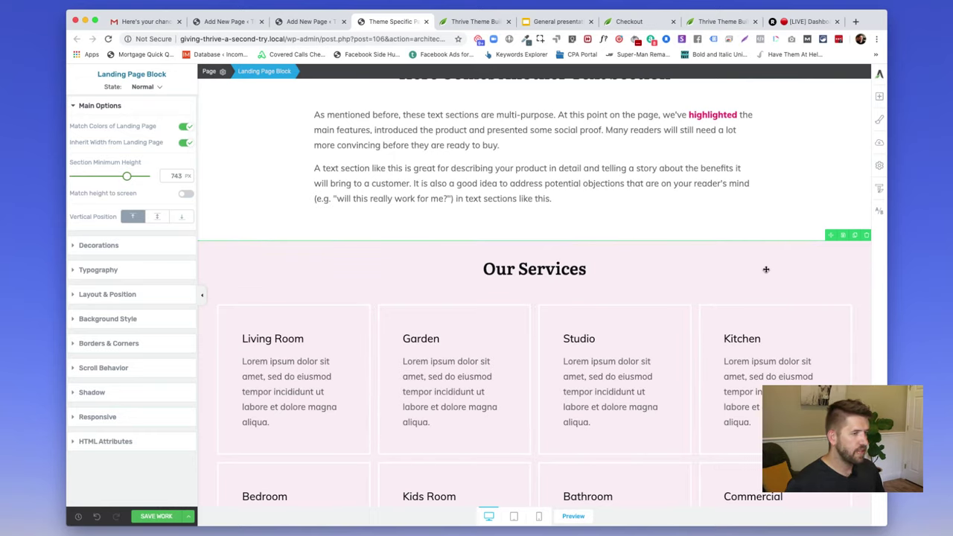
Try Main Accent, Accent Tone and Accent Low Opacity as the "Our Services" block's background, and apply the Accent Light template color.
left_click(878, 119)
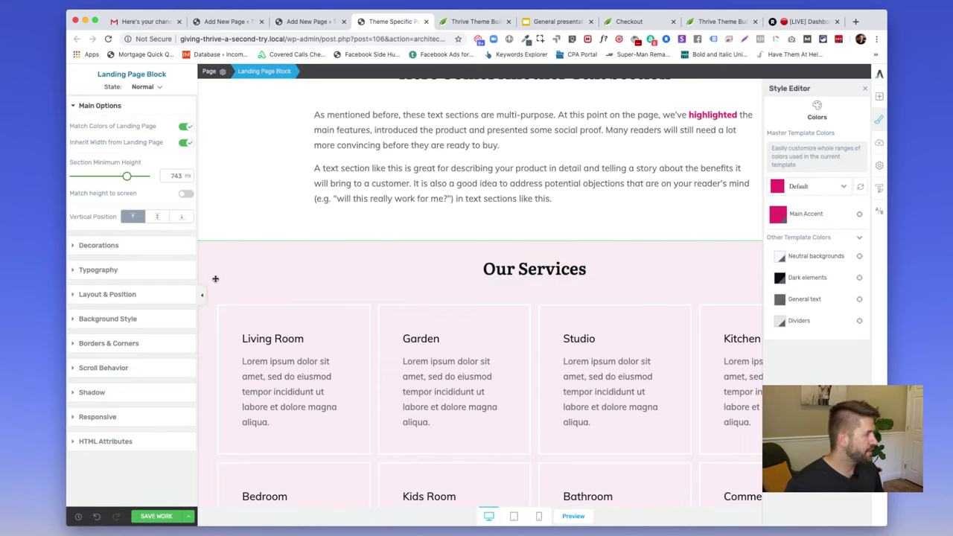
left_click(97, 320)
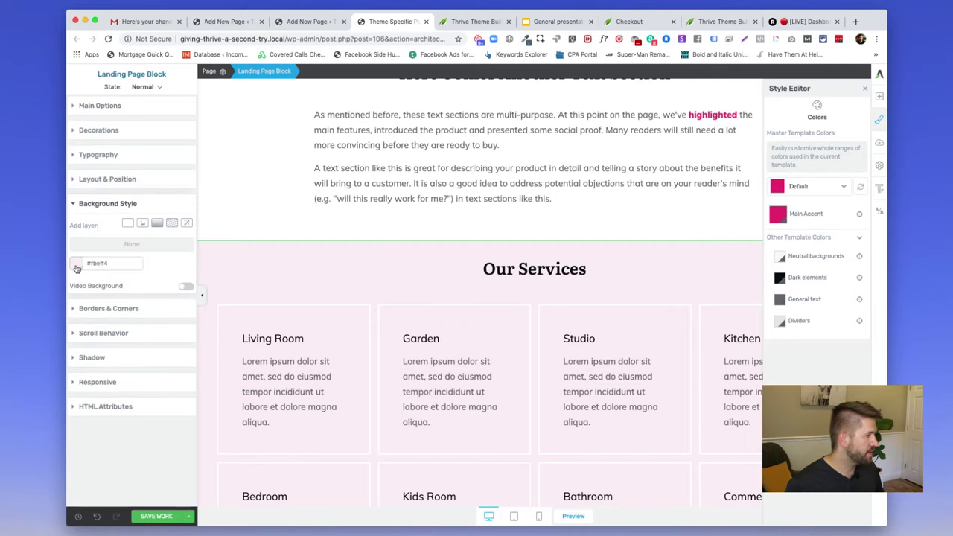
left_click(76, 265)
scroll(319, 283, "down", 2)
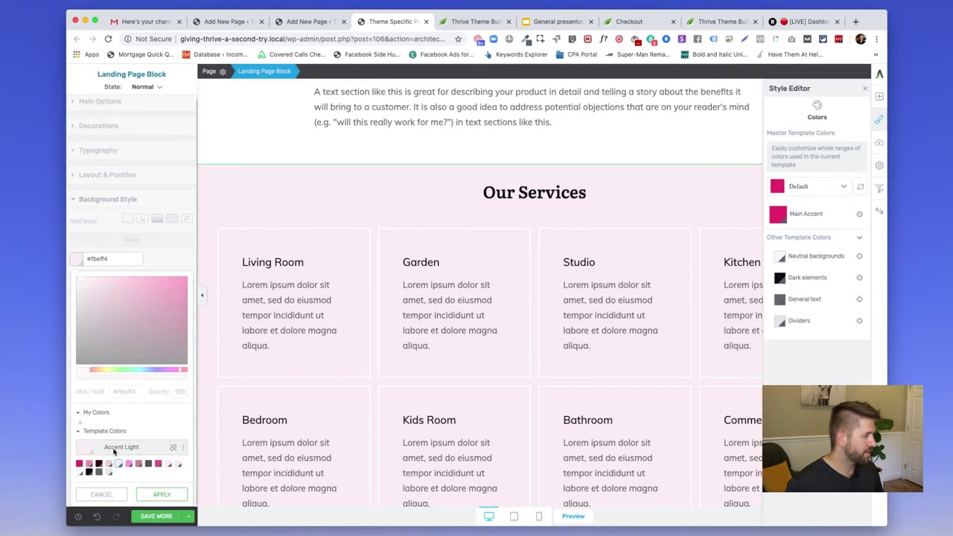
left_click(78, 463)
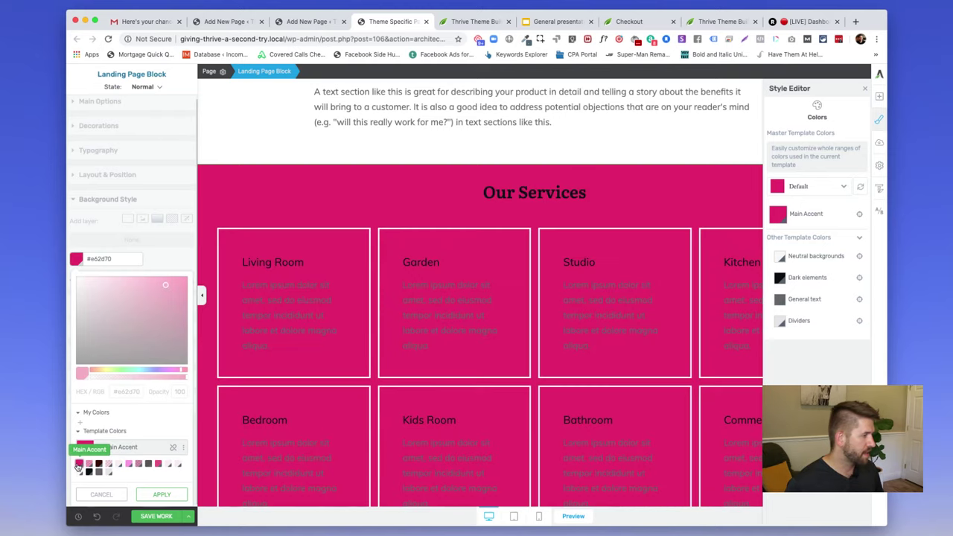
left_click(88, 466)
left_click(109, 465)
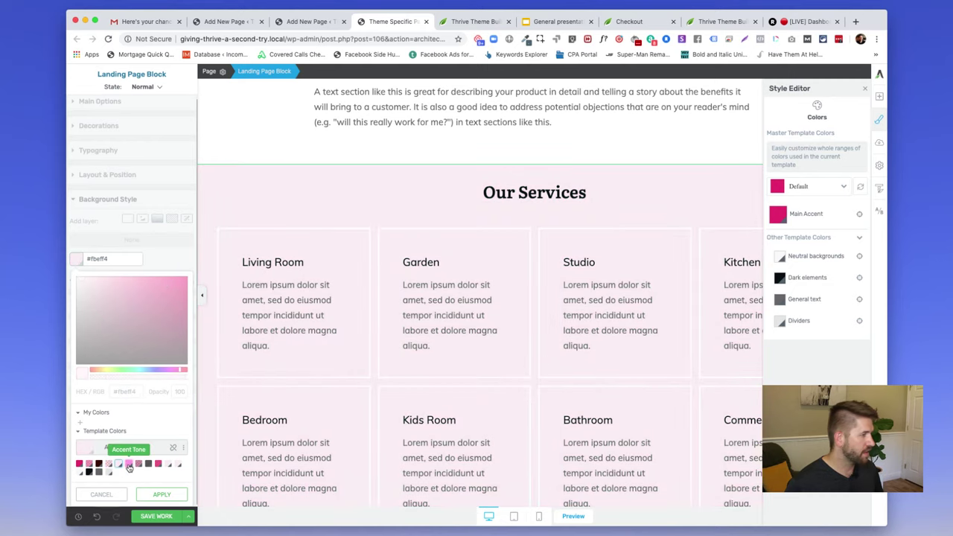
left_click(128, 464)
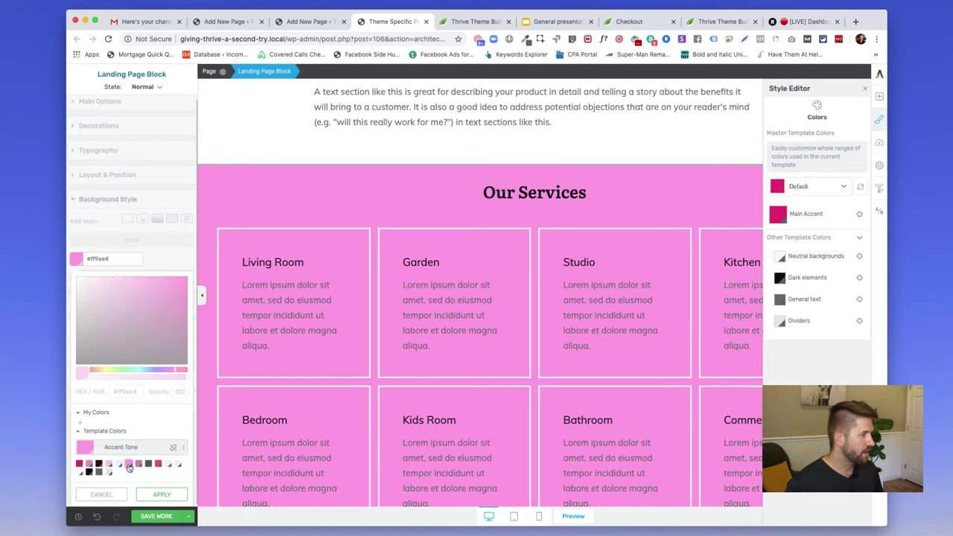
left_click(137, 465)
left_click(109, 464)
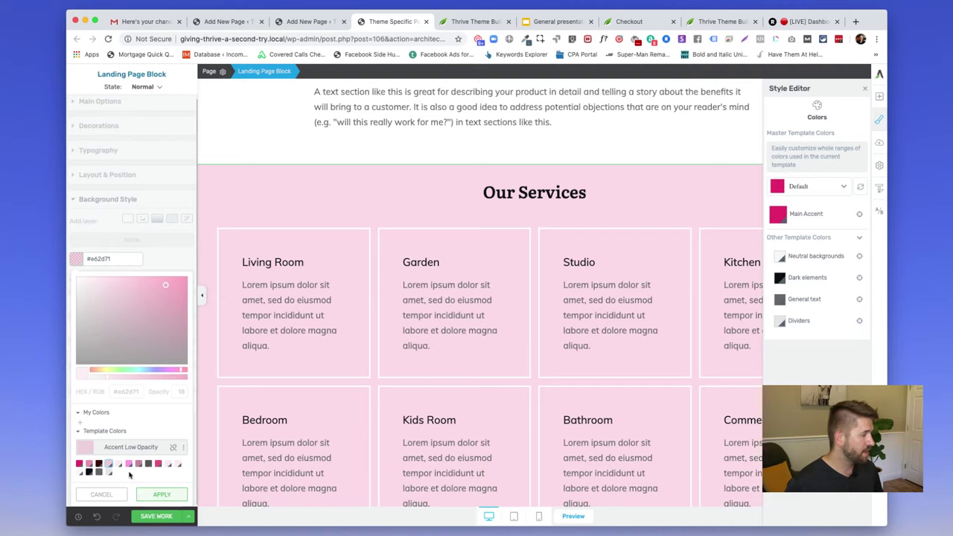
left_click(118, 465)
left_click(162, 495)
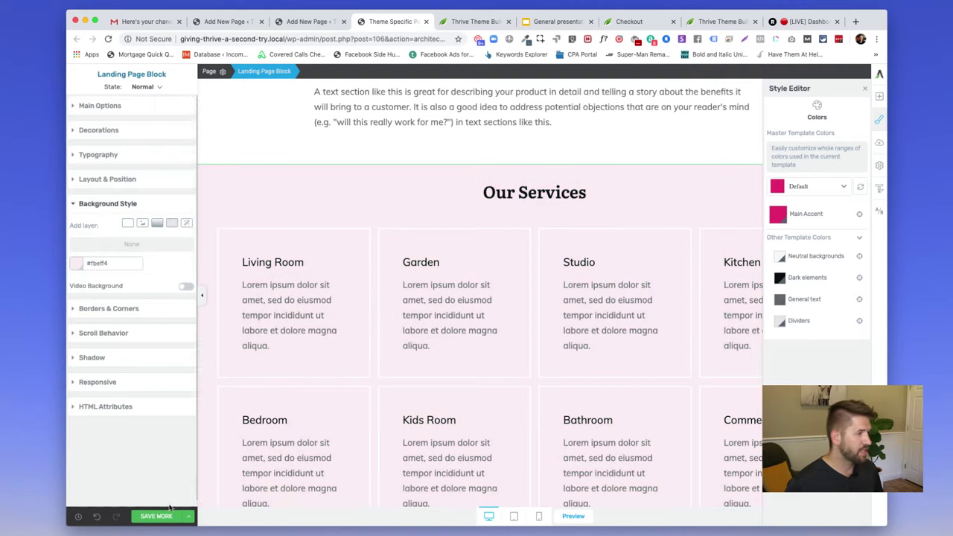
Add an Icon element above the Garden heading in "Our Services", using the speech bubble with a check mark.
left_click(491, 300)
left_click(879, 96)
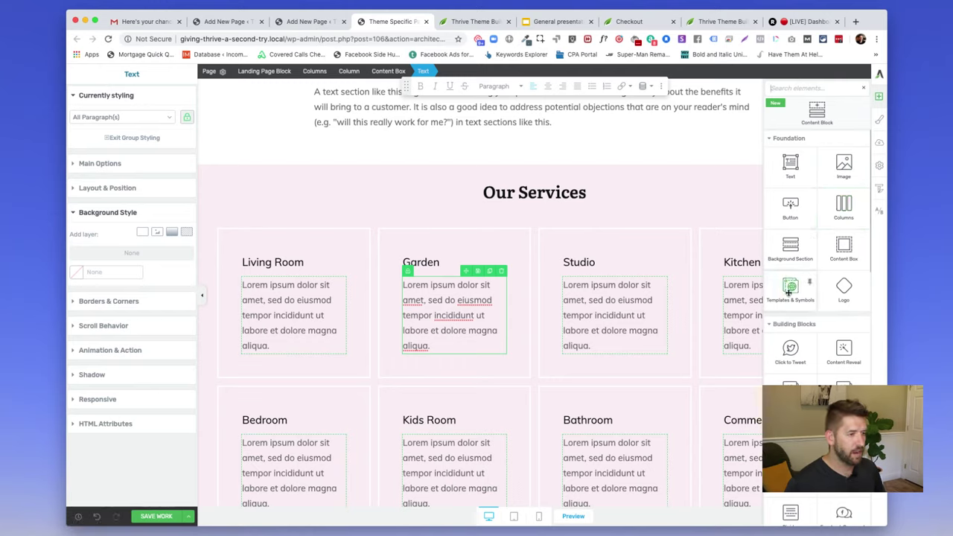
type("icon")
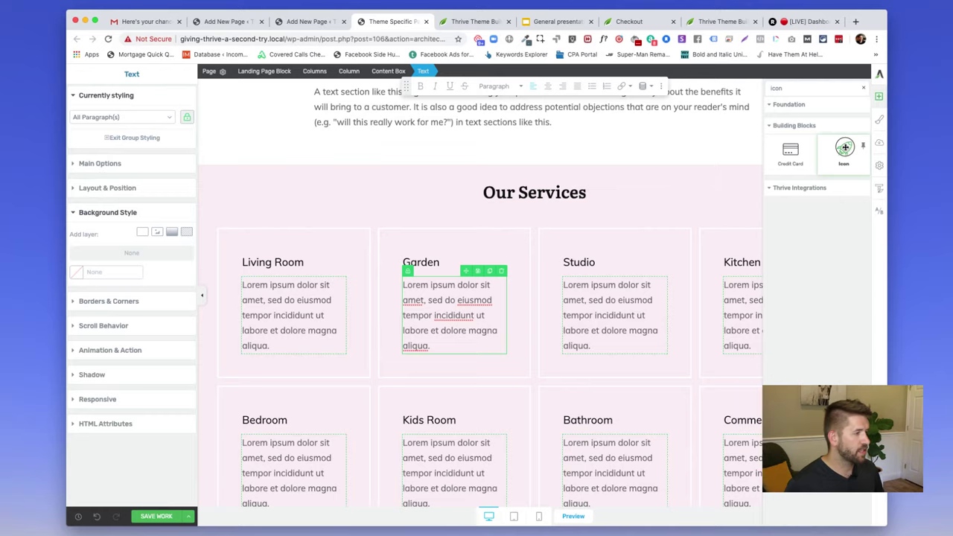
left_click_drag(845, 147, 453, 257)
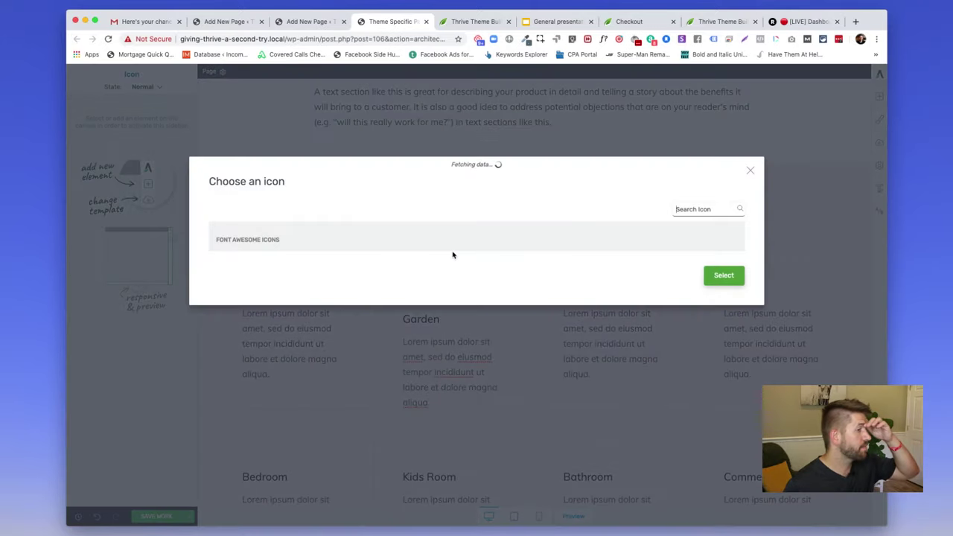
scroll(579, 345, "down", 10)
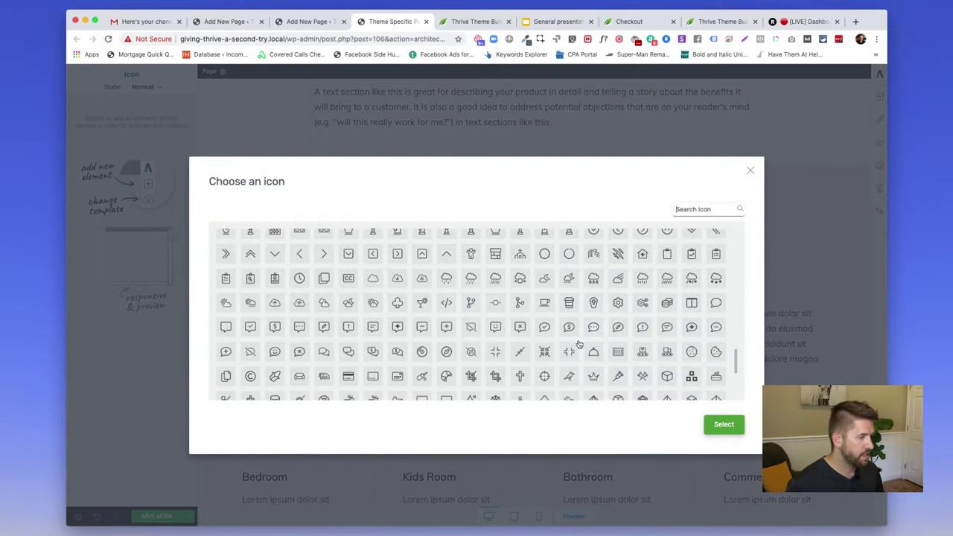
left_click(544, 327)
left_click(723, 424)
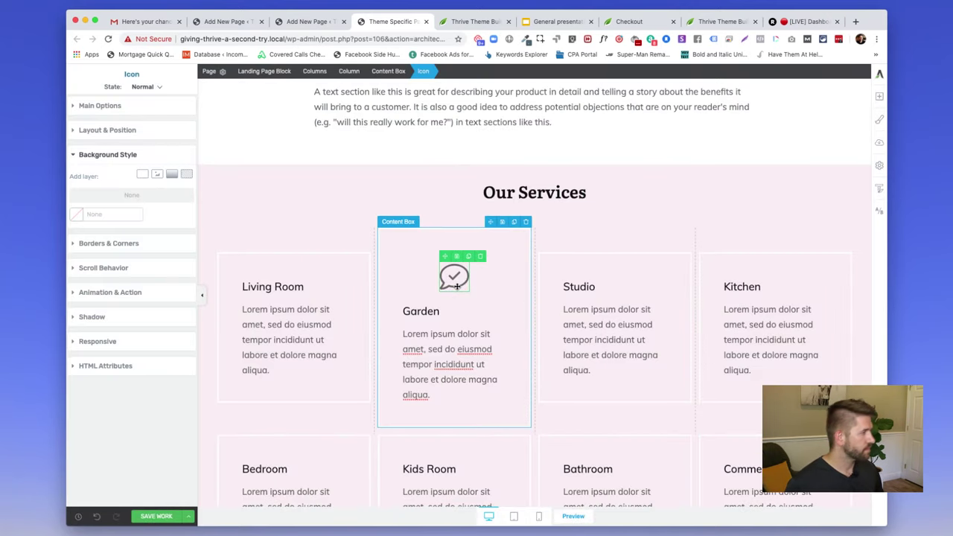
Change the color of the Garden card's speech-bubble icon to near-black #010b15.
left_click(110, 109)
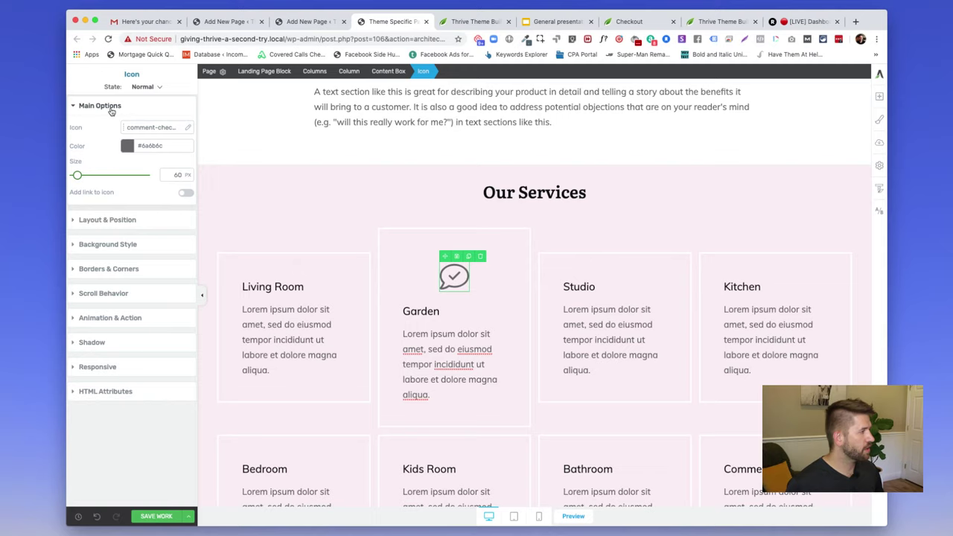
left_click(126, 145)
left_click_drag(97, 186, 65, 155)
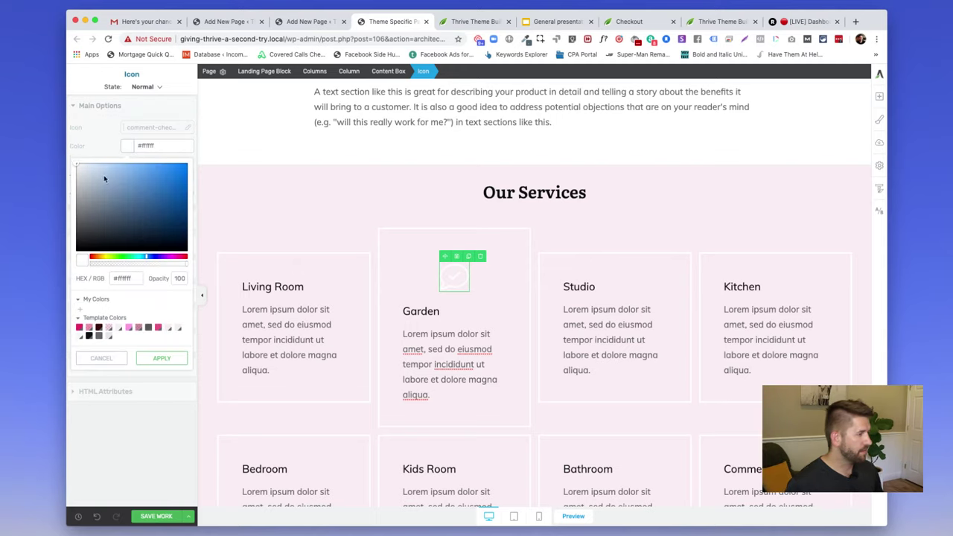
left_click_drag(104, 178, 182, 245)
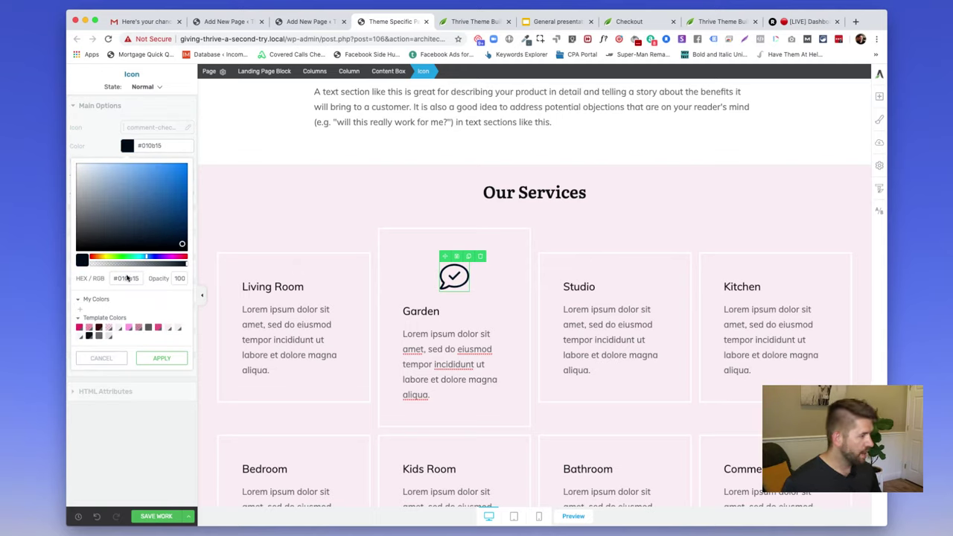
Color the Garden icon with the Main Accent template color and place a duplicate of it above the Living Room heading.
left_click(80, 328)
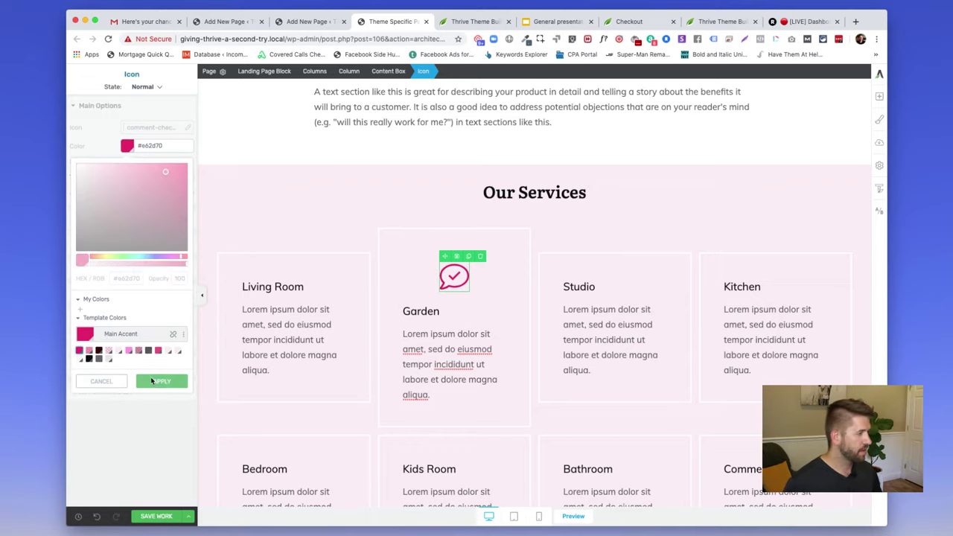
left_click(160, 377)
left_click(468, 257)
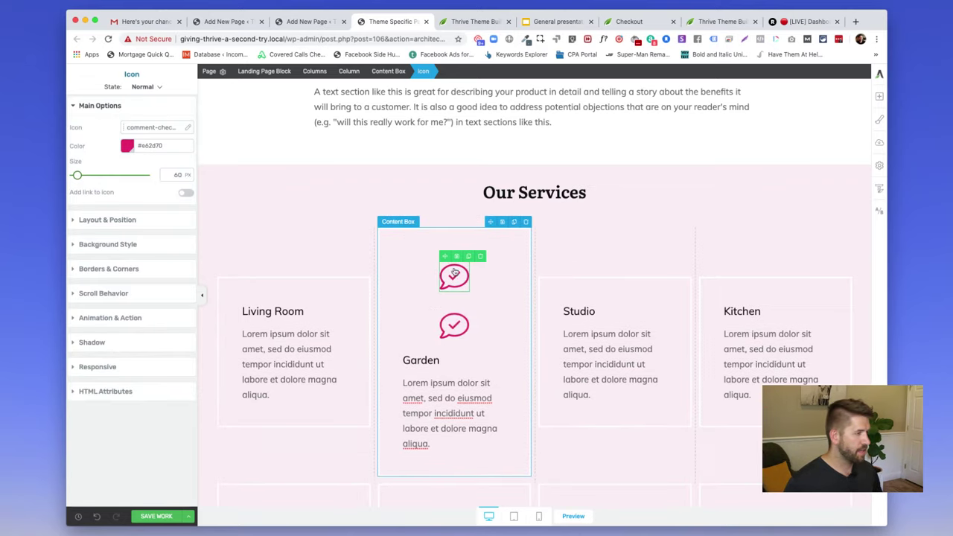
left_click_drag(444, 258, 294, 276)
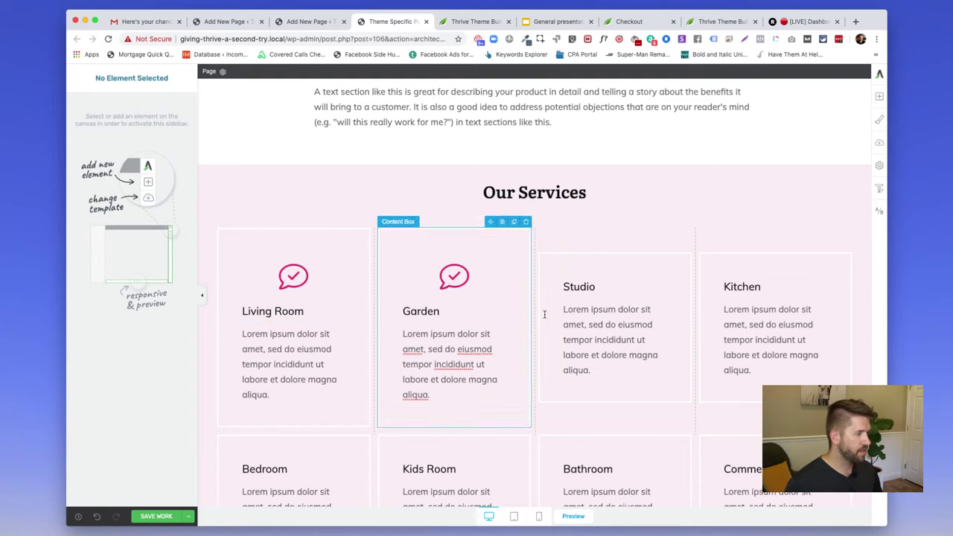
left_click(450, 285)
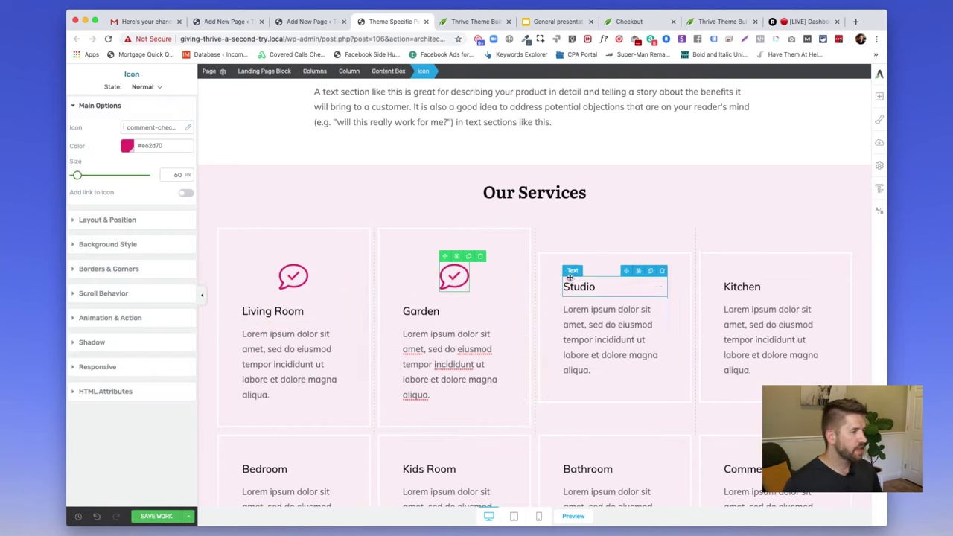
Save the page and switch the master template colors to the orange Pallete 01.
left_click(158, 516)
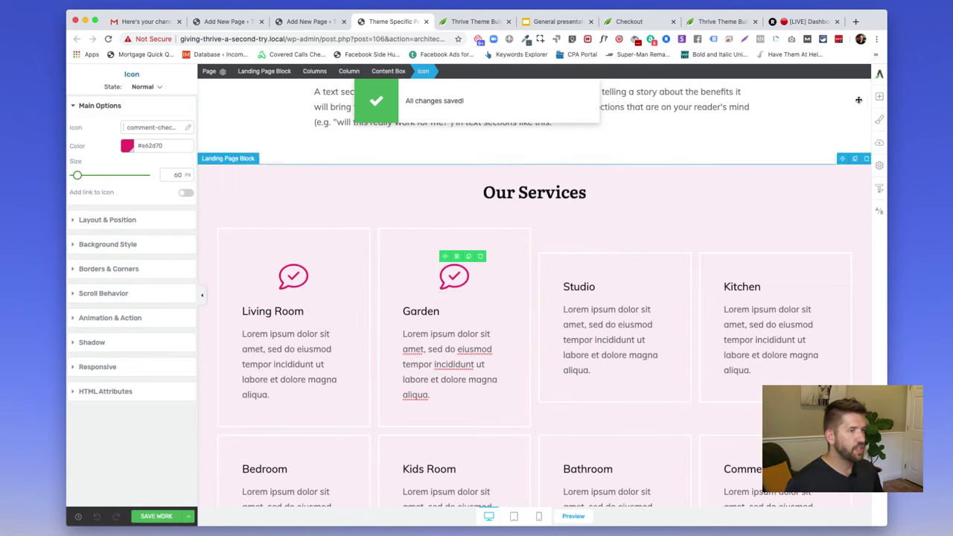
left_click(880, 122)
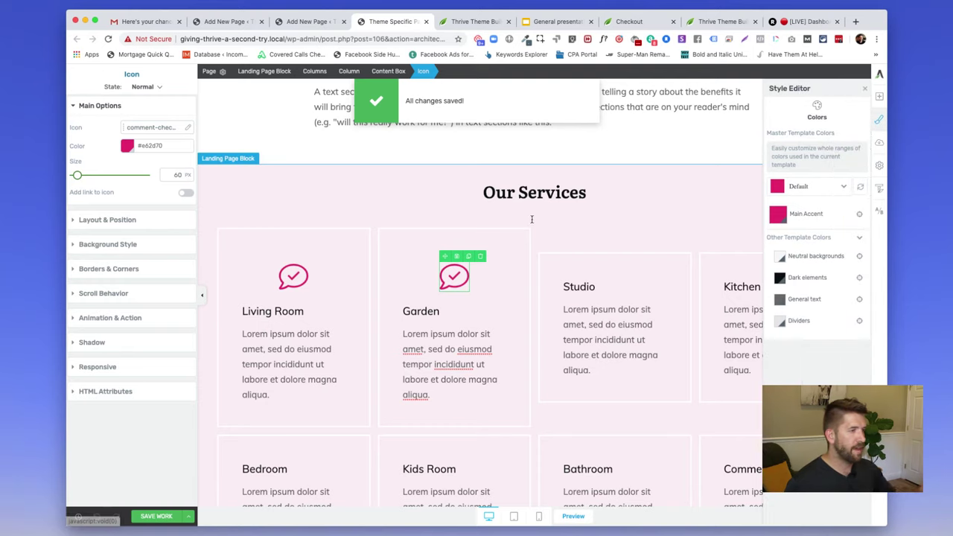
left_click(813, 187)
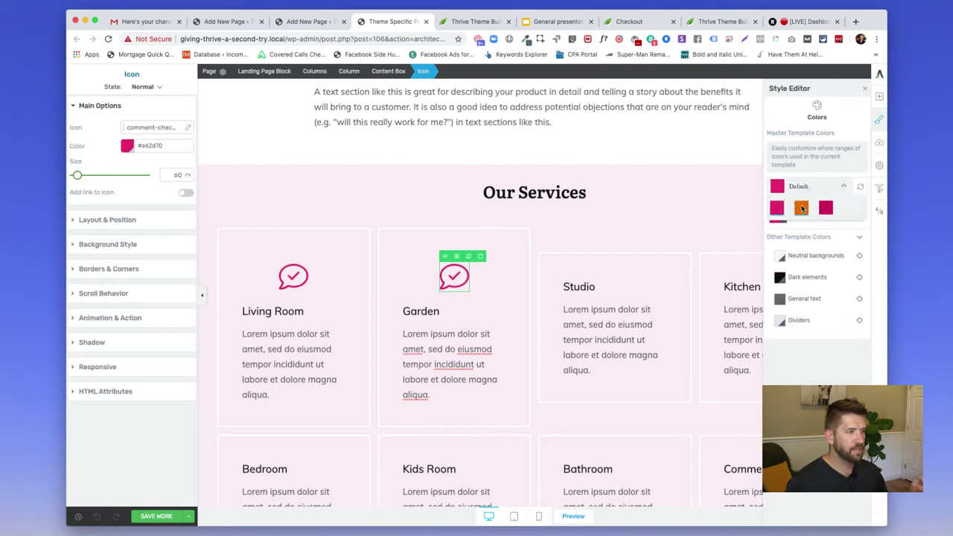
left_click(801, 208)
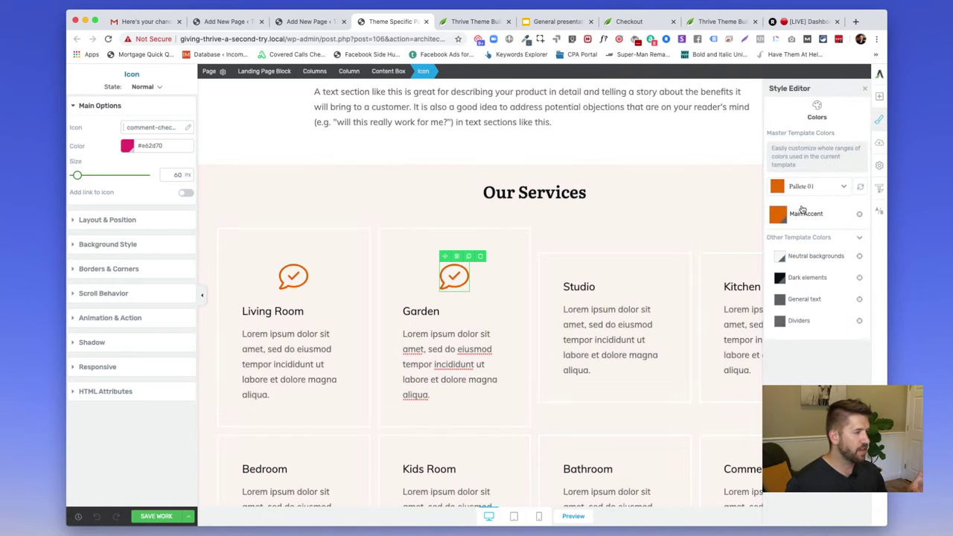
left_click(807, 194)
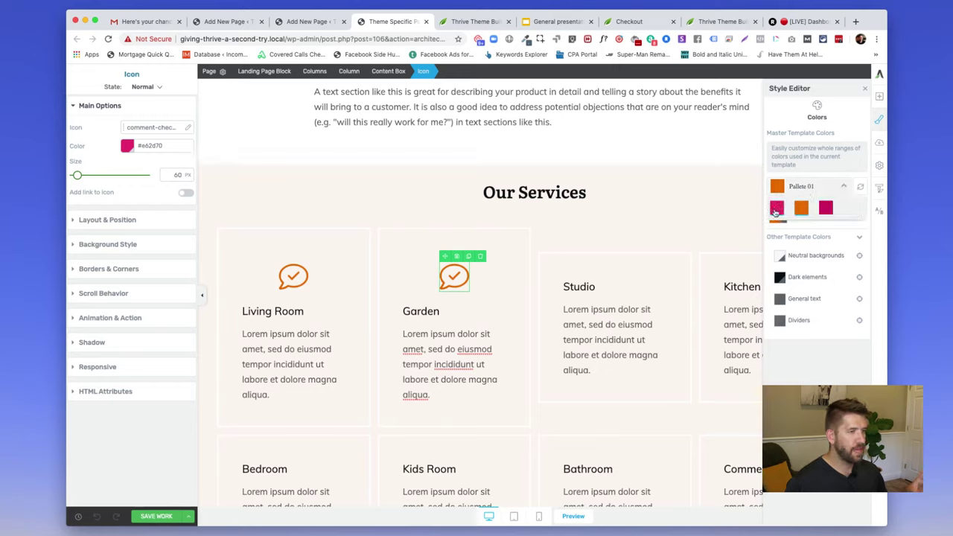
left_click(801, 210)
left_click(747, 204)
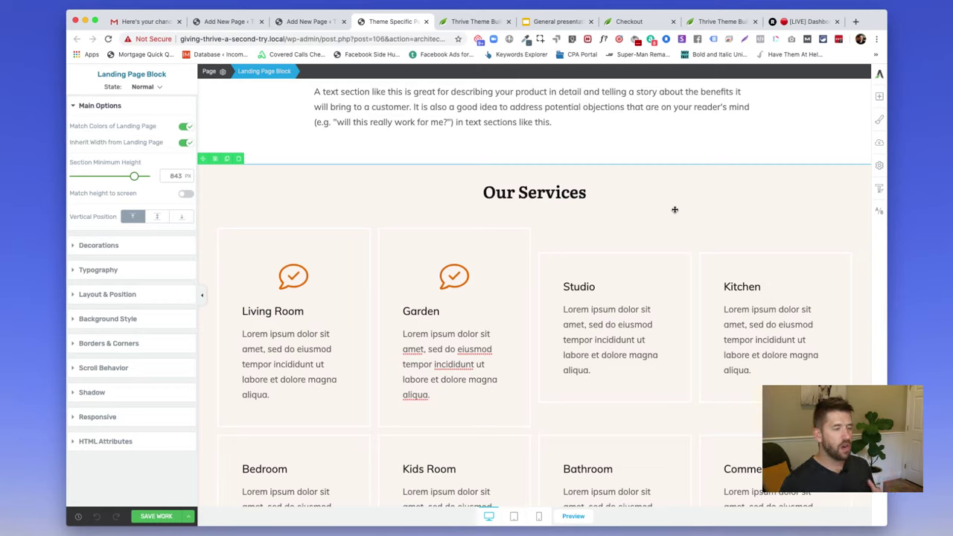
Duplicate the Garden icon and move the copy above the heading in the Studio content box.
left_click(454, 277)
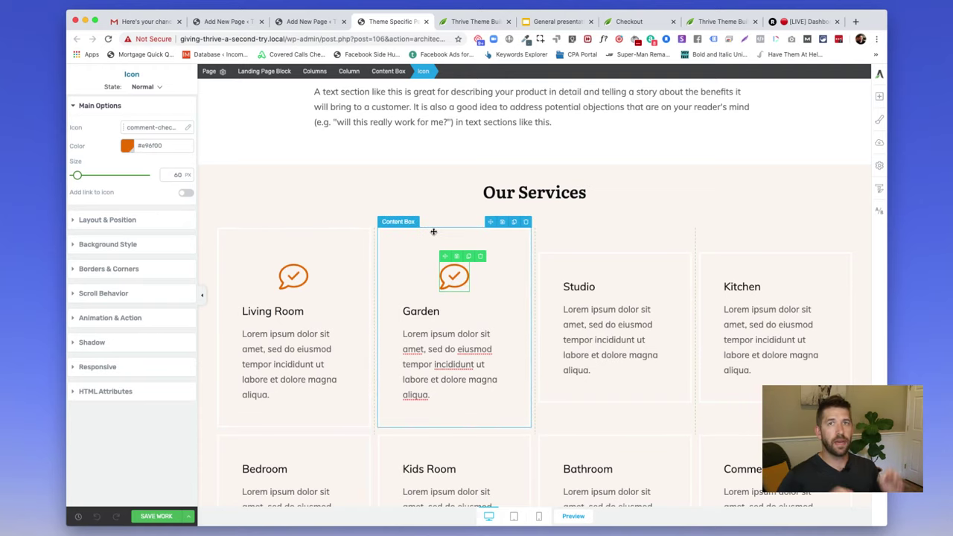
scroll(433, 231, "down", 1)
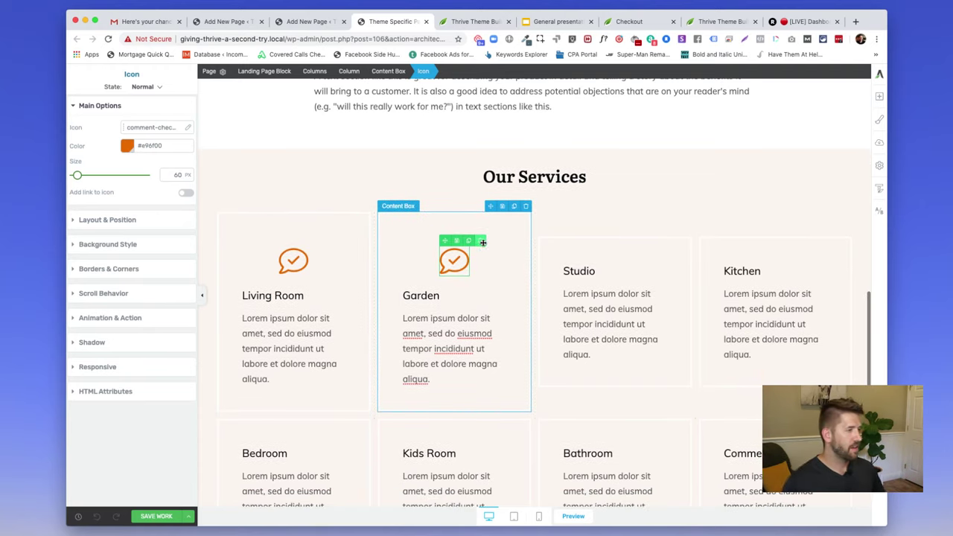
left_click(468, 239)
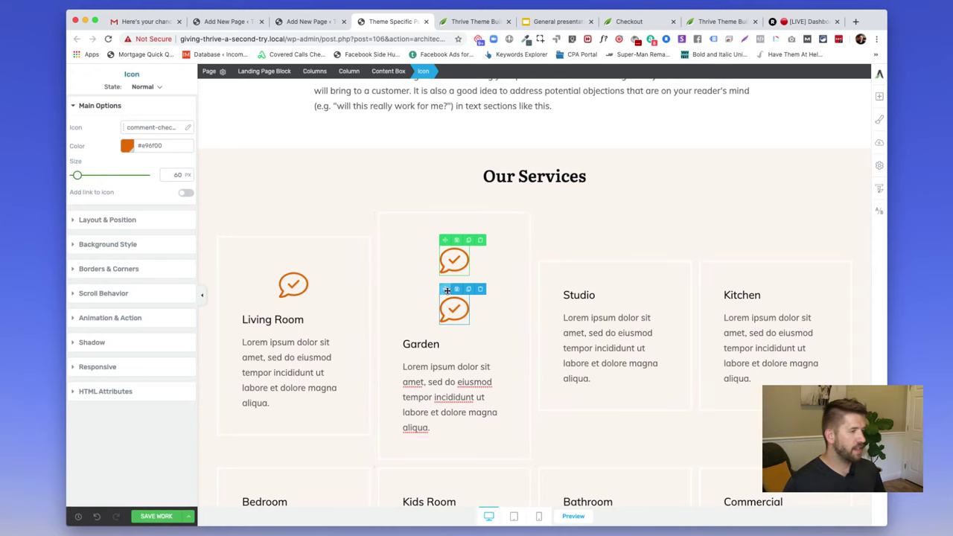
left_click_drag(447, 289, 610, 253)
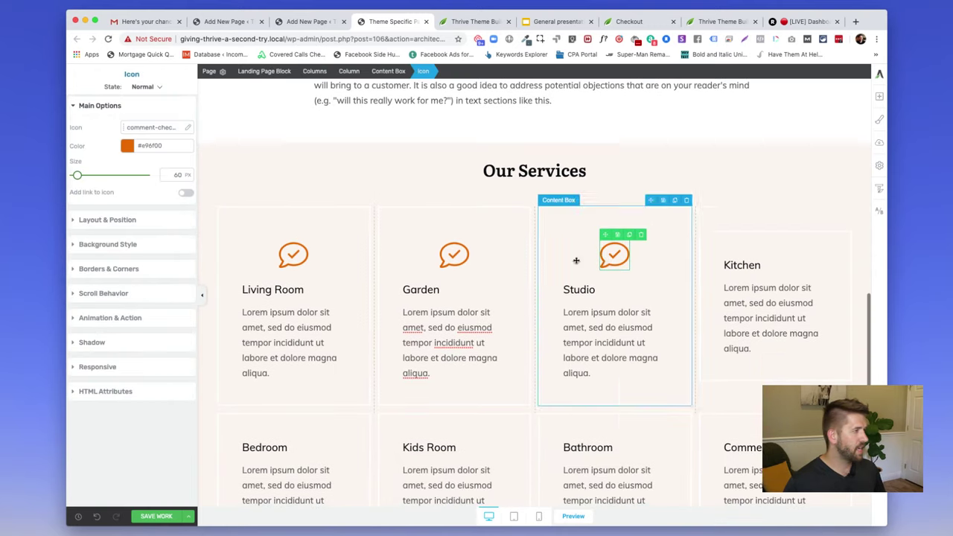
left_click(128, 146)
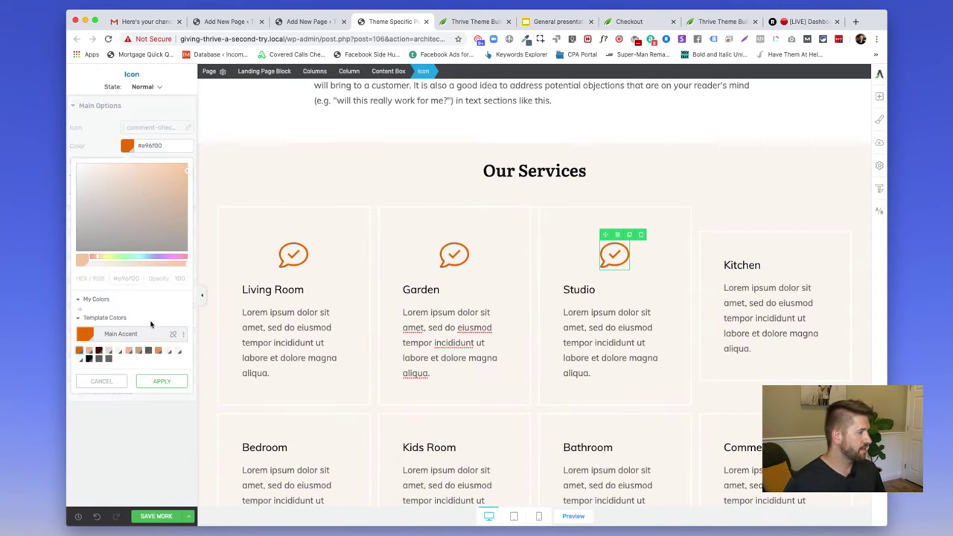
left_click(109, 358)
left_click(118, 381)
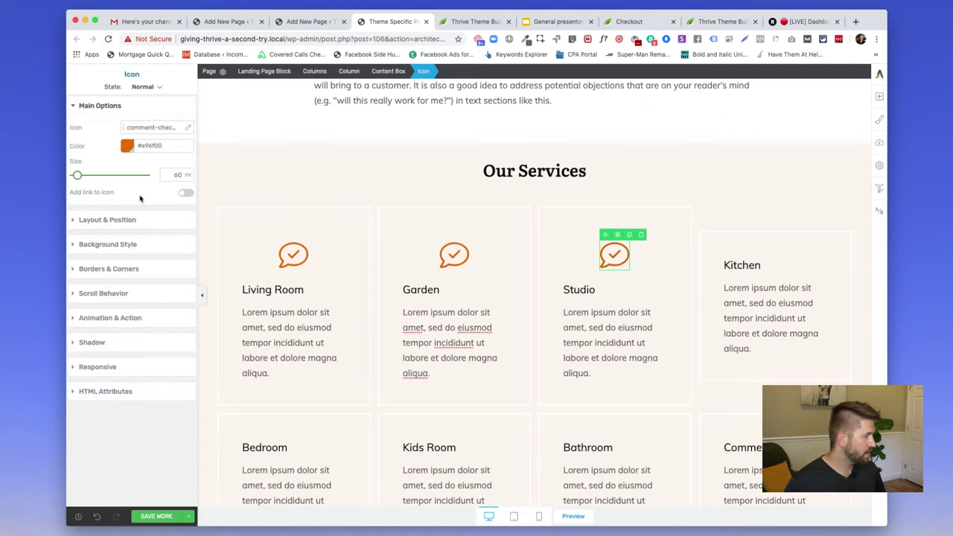
Unlink the Studio icon's color from the Main Accent and set it to red #ff0303.
left_click(126, 146)
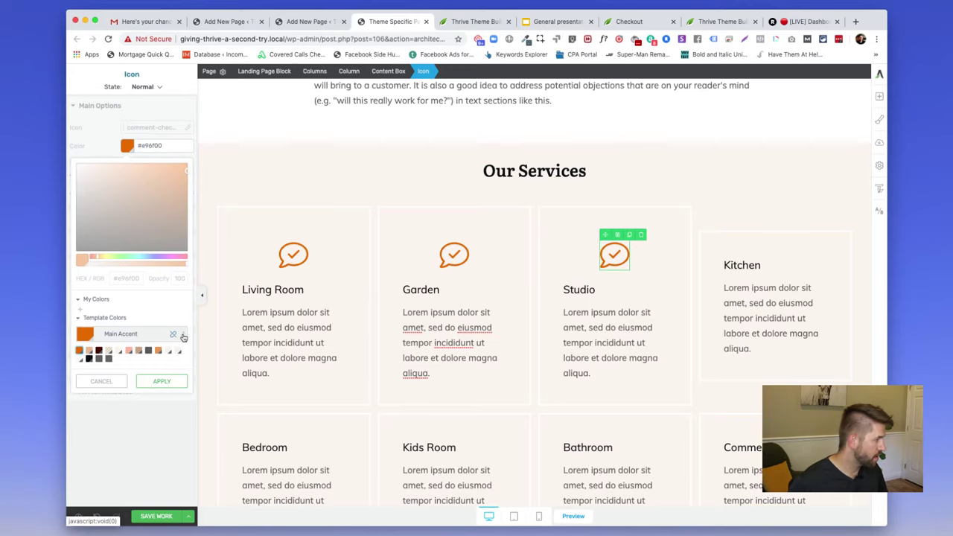
left_click(185, 336)
left_click(176, 336)
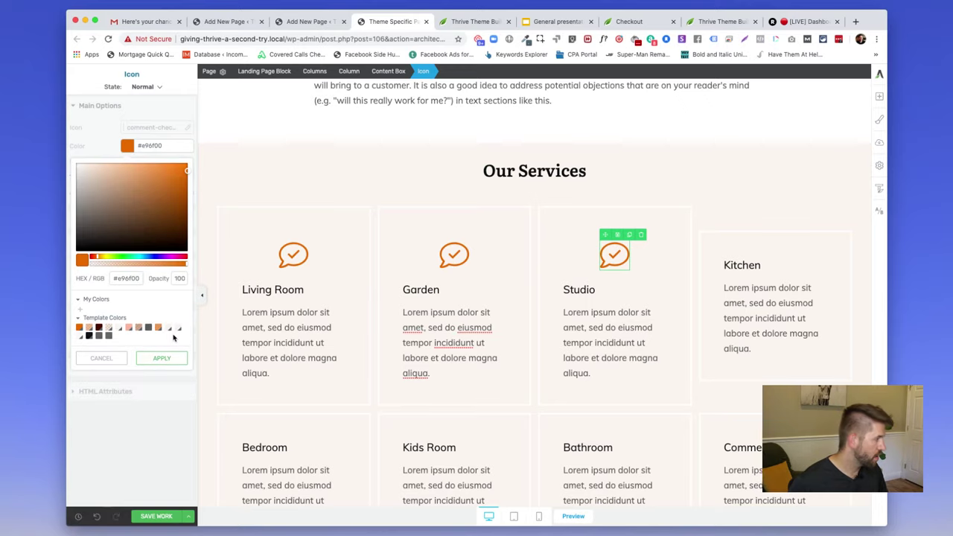
left_click_drag(136, 214, 106, 218)
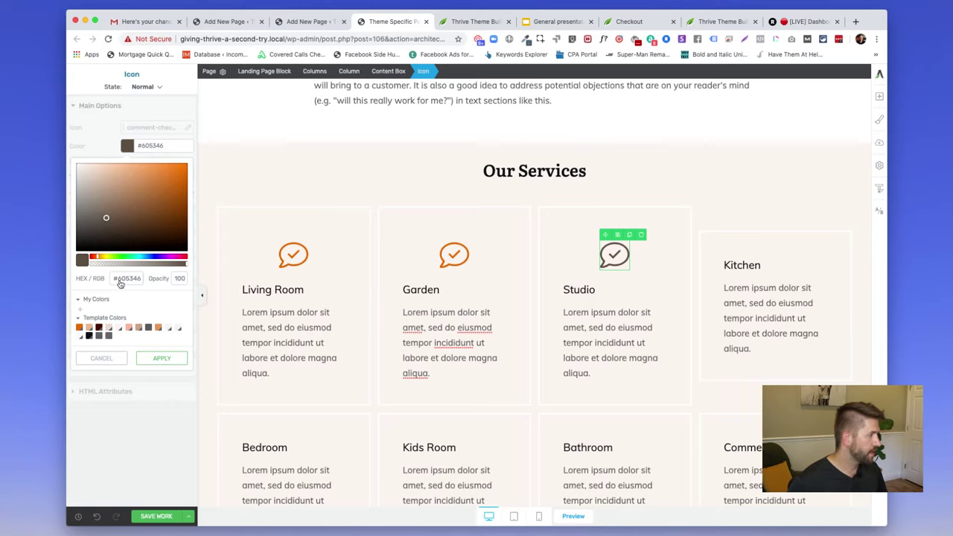
left_click_drag(114, 259, 82, 259)
left_click_drag(123, 213, 190, 161)
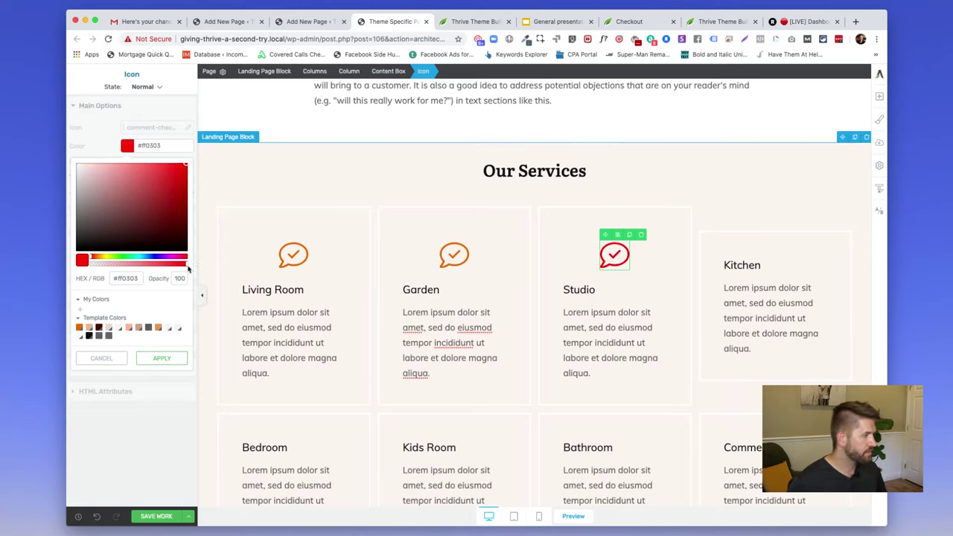
left_click(154, 362)
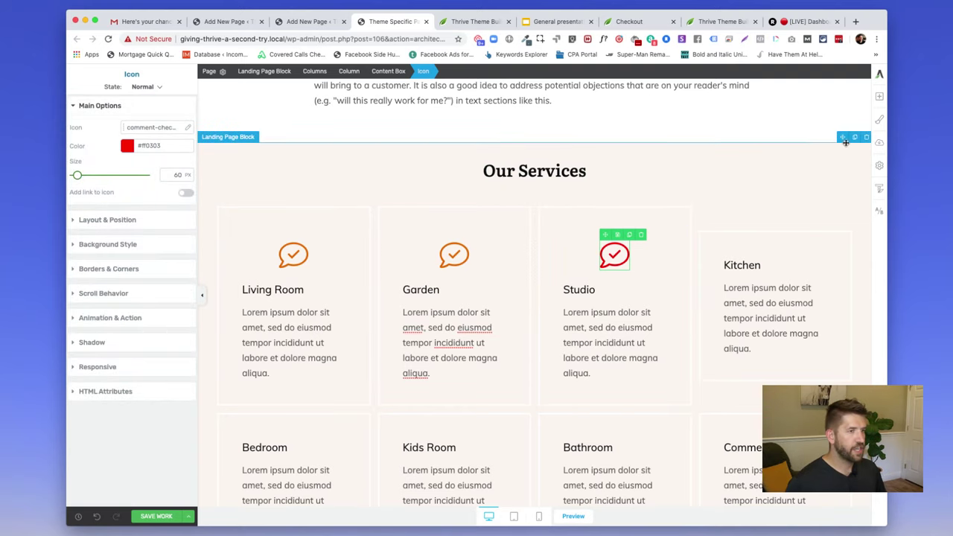
Change the Main Accent color of Pallete 01 to dark blue #1d1d71 and leave the style editor.
left_click(879, 119)
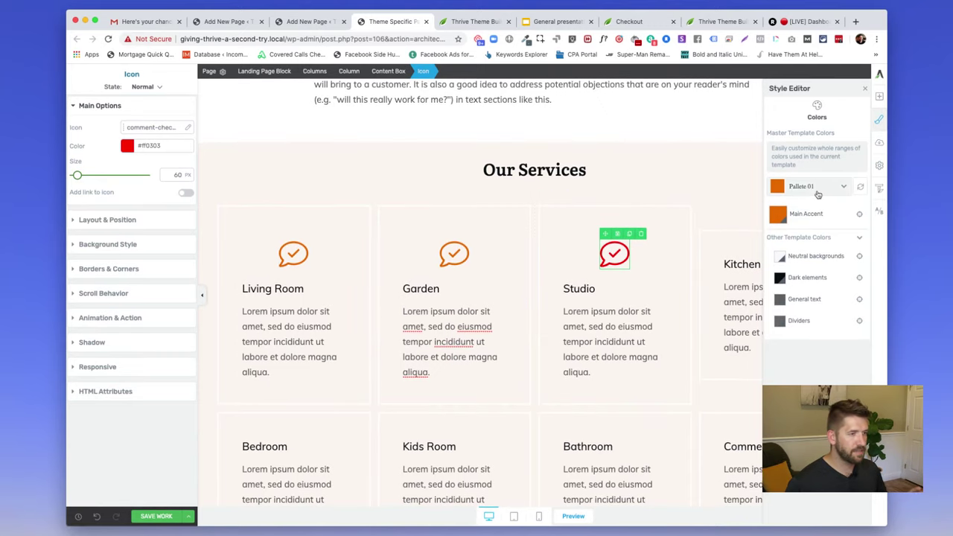
left_click(798, 190)
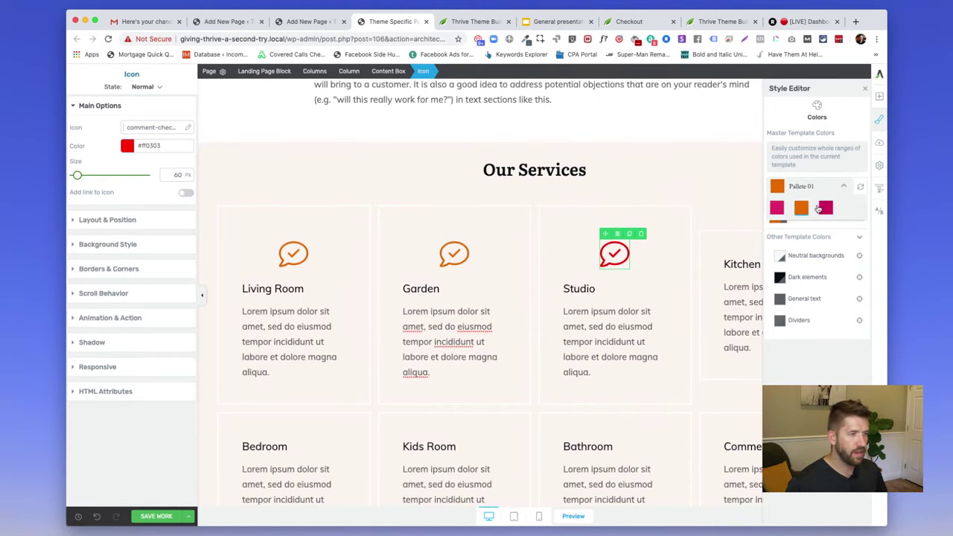
left_click(819, 209)
left_click(779, 216)
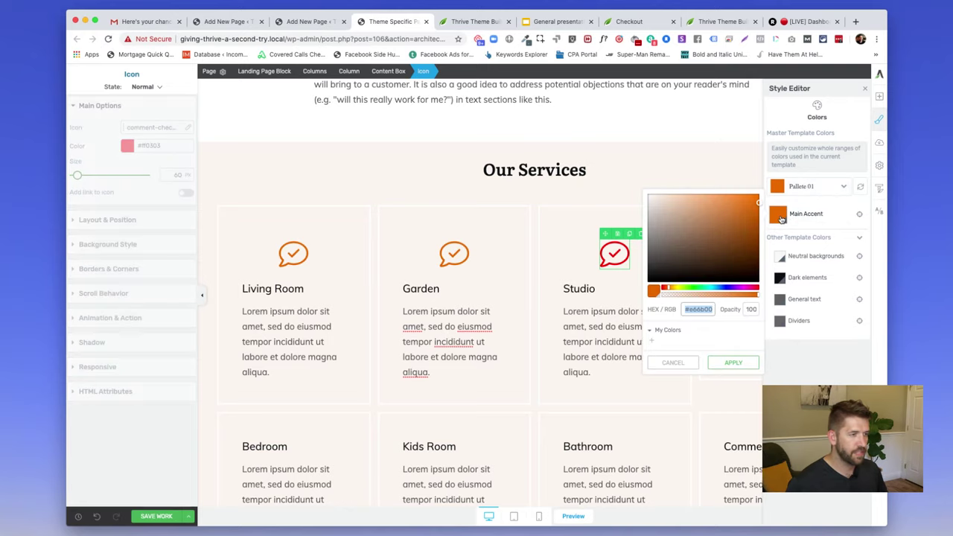
left_click(724, 288)
left_click_drag(738, 237, 753, 209)
left_click(732, 245)
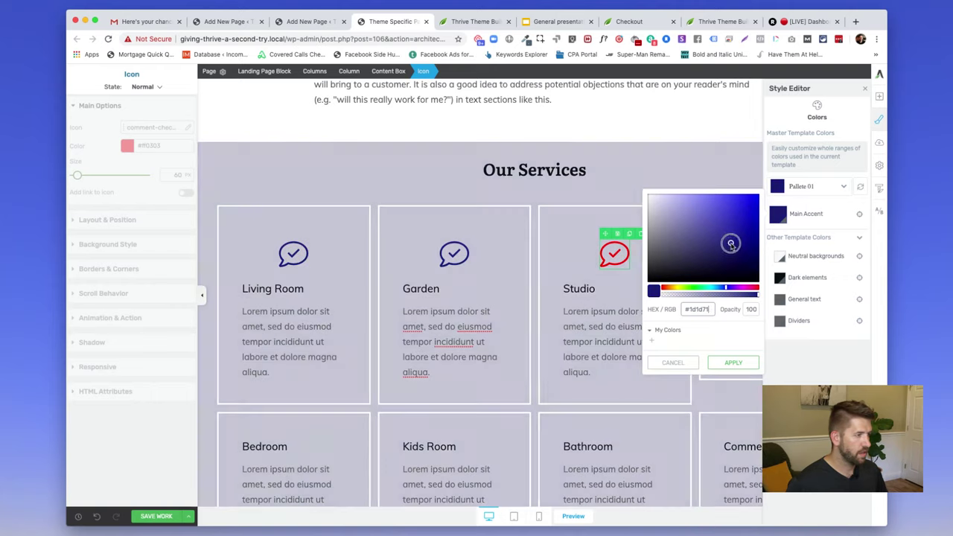
left_click(733, 362)
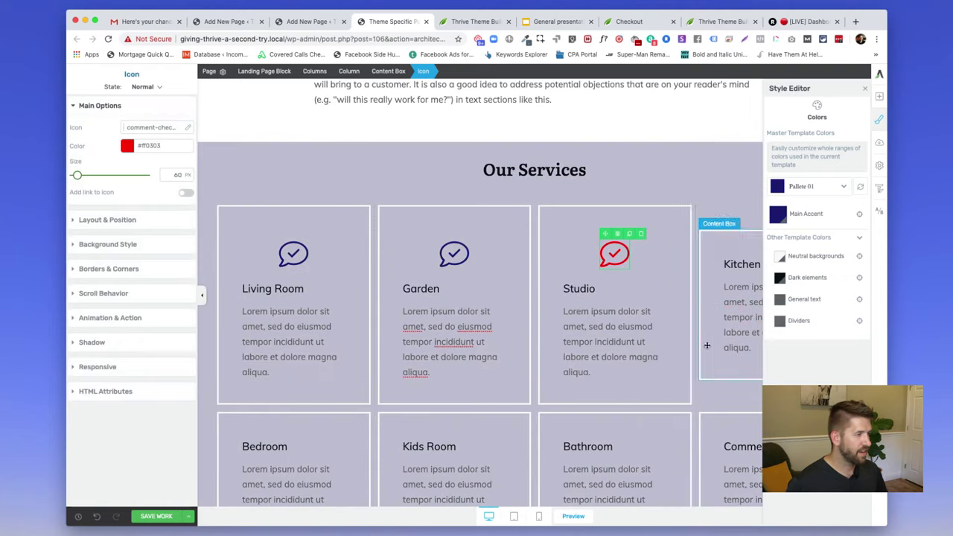
left_click(506, 261)
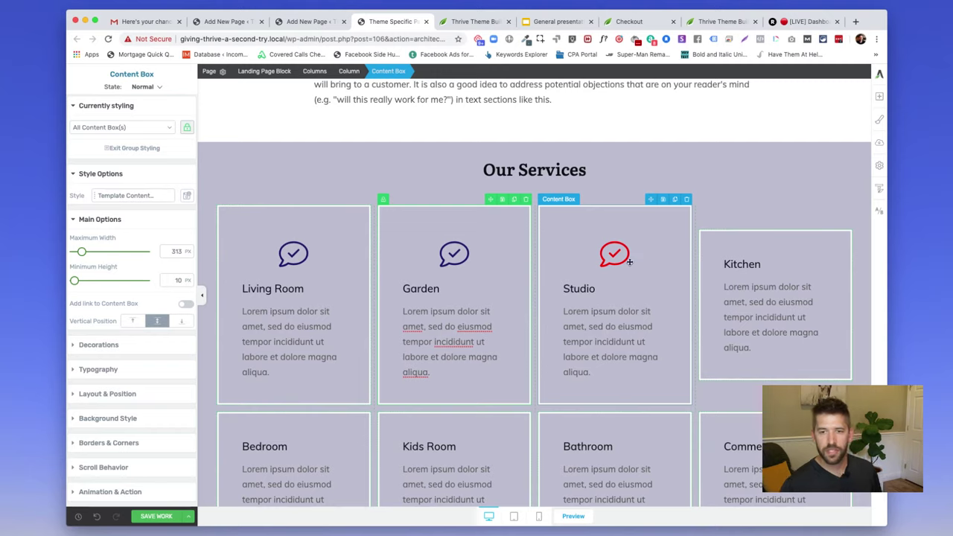
left_click(188, 521)
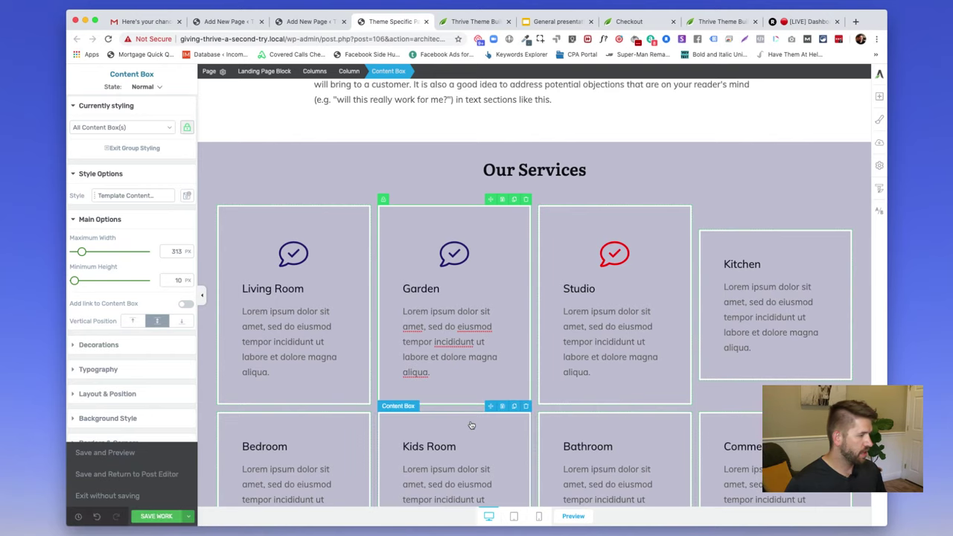
scroll(545, 378, "down", 5)
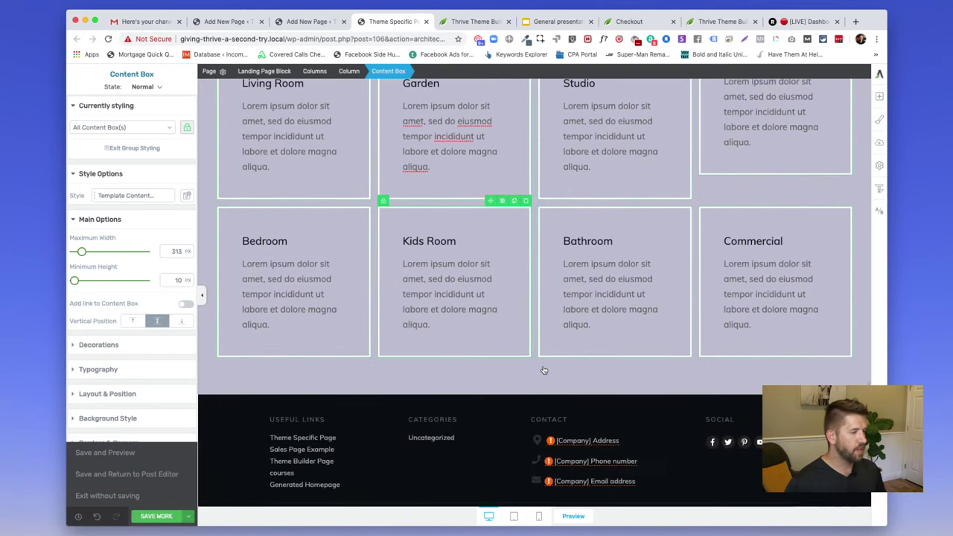
left_click(544, 378)
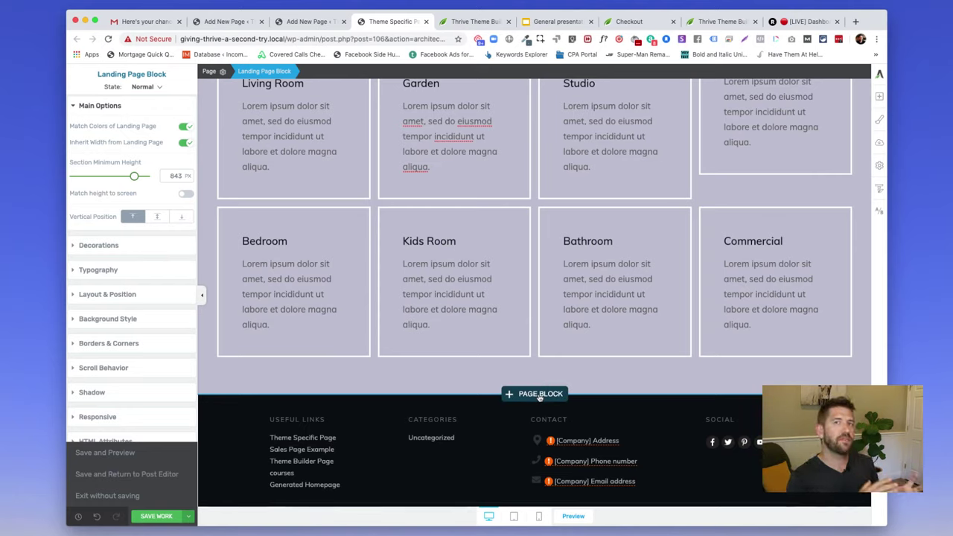
scroll(544, 387, "up", 15)
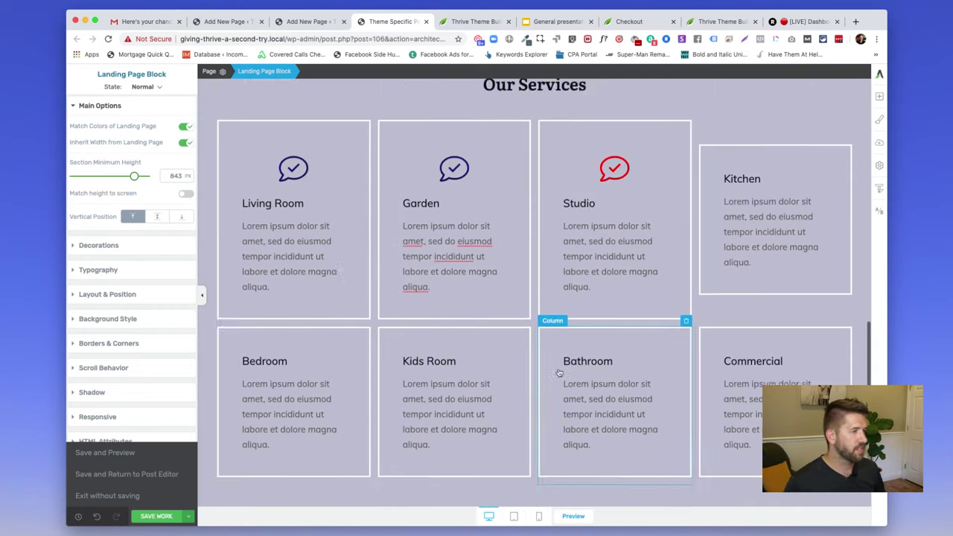
scroll(558, 368, "down", 10)
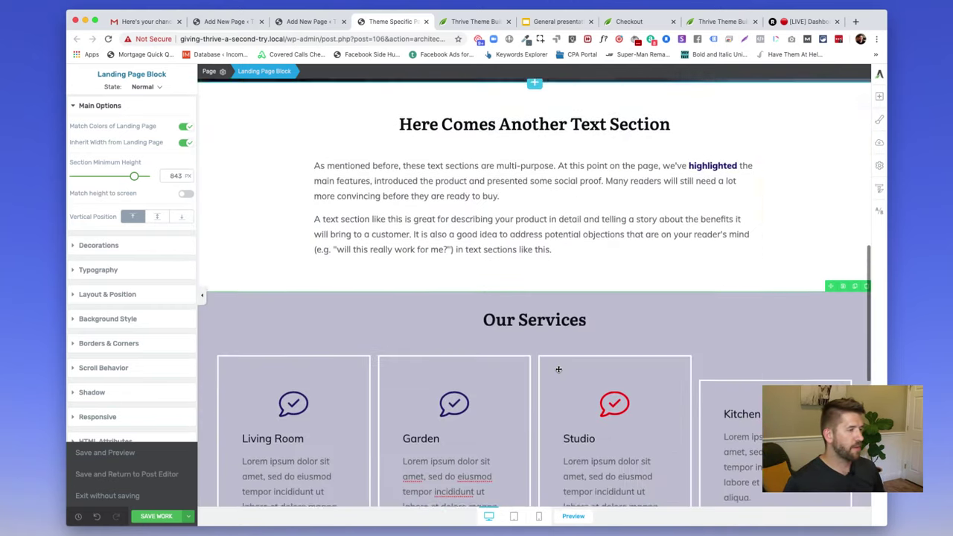
Delete the red icon in the Studio box and replace it with a duplicate of the Garden icon.
left_click(615, 258)
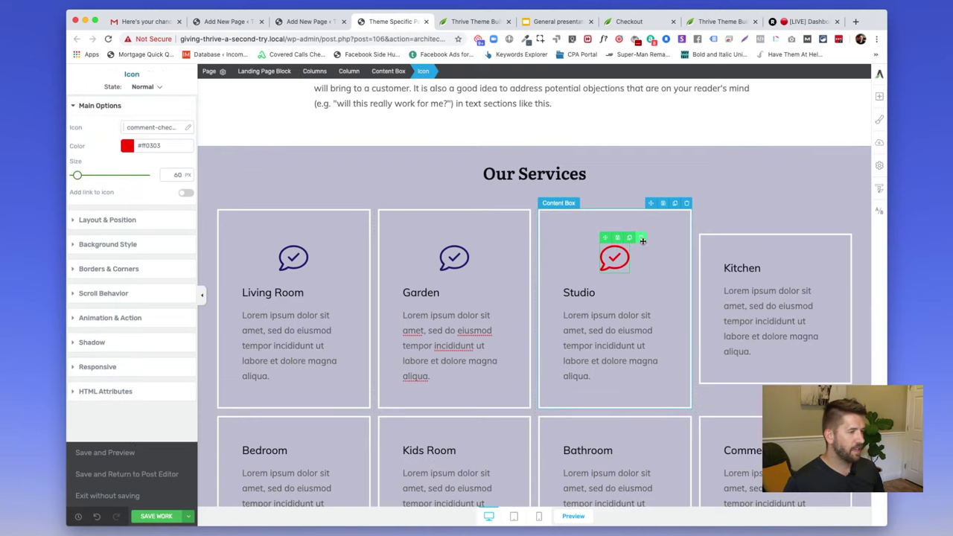
left_click(640, 236)
left_click(458, 258)
left_click(466, 238)
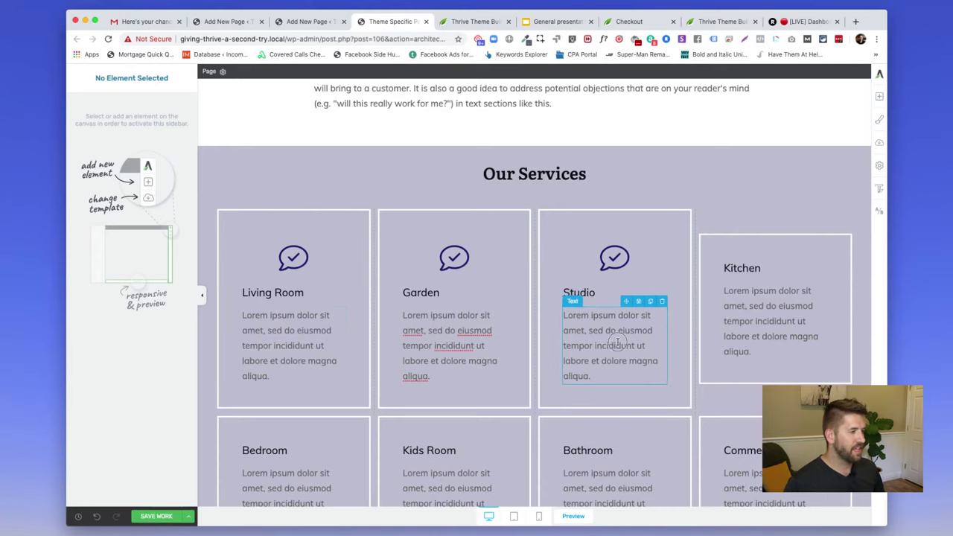
left_click(617, 342)
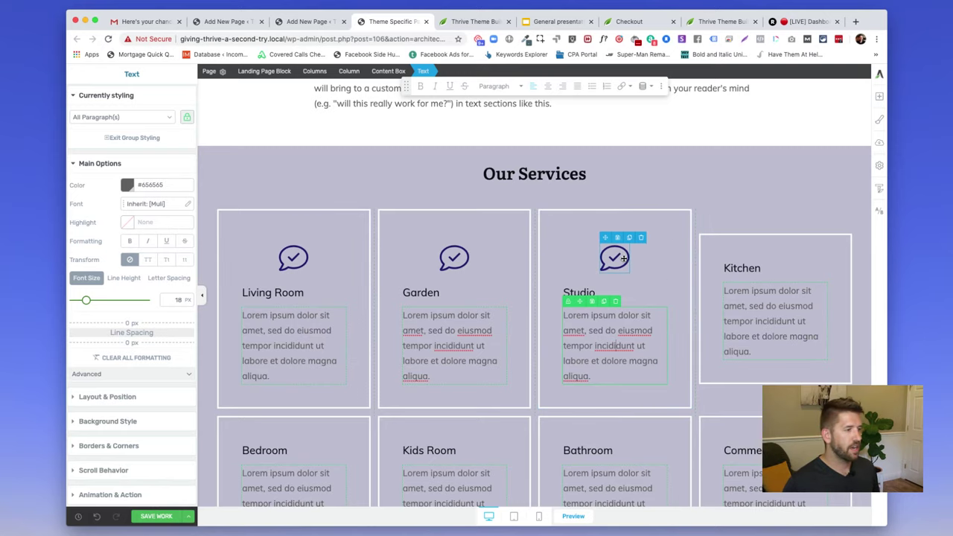
Add the "They Say" testimonials page block with two quote cards between the Our Services section and the footer.
scroll(622, 257, "down", 5)
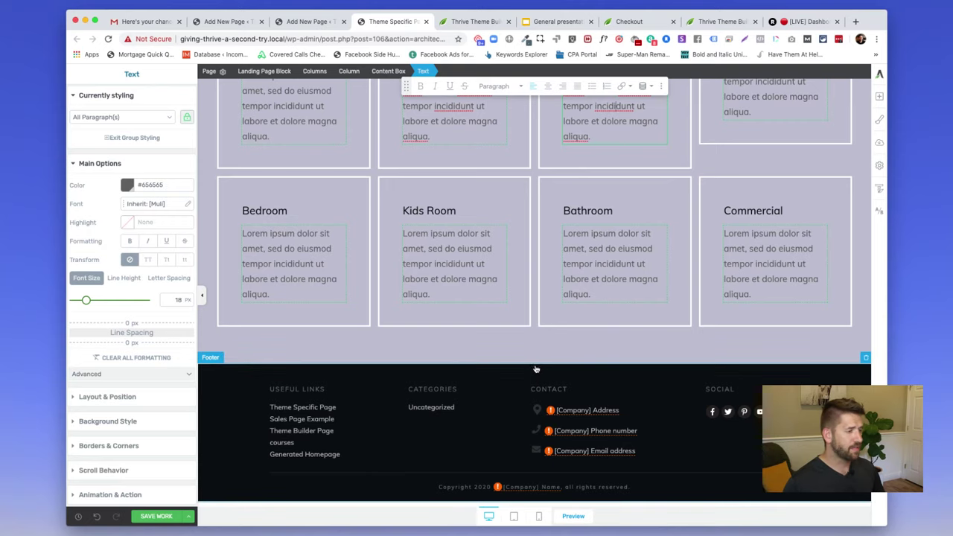
left_click(538, 366)
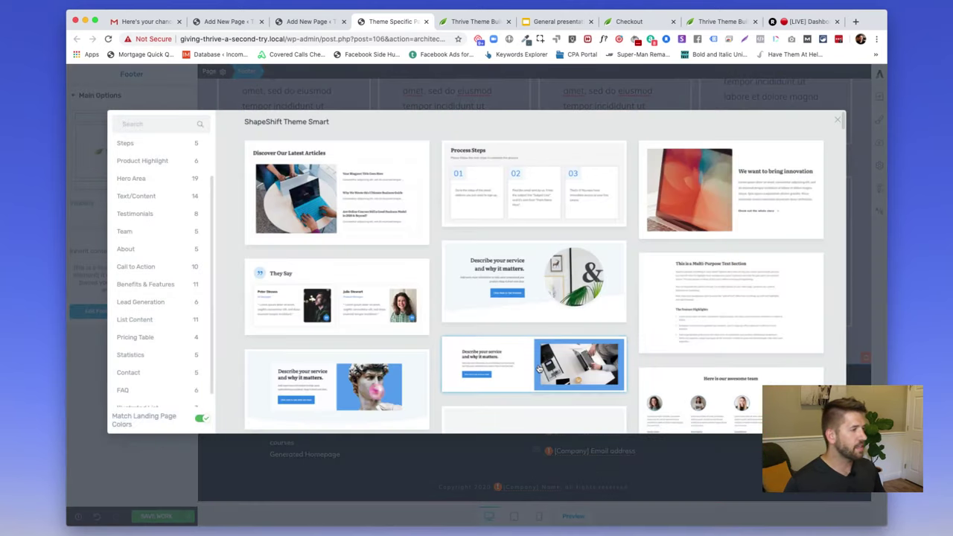
scroll(154, 306, "down", 1)
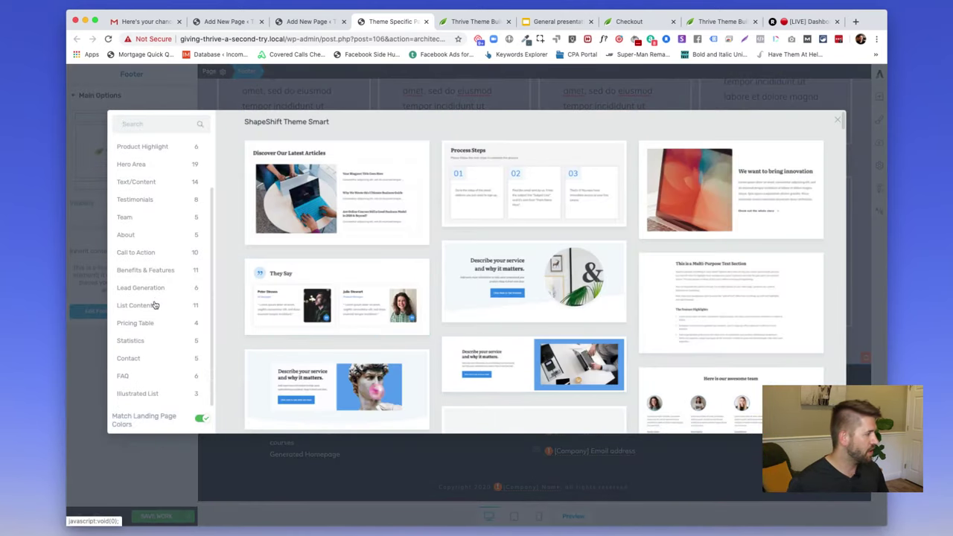
left_click(148, 203)
left_click(326, 200)
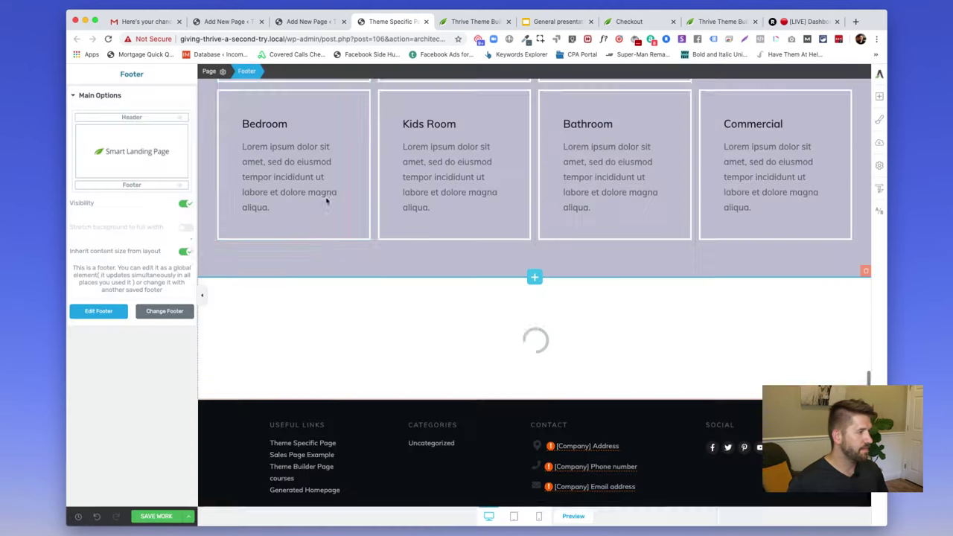
Add the accent-colored "This is a Multi-Purpose Text Section" block with the outlined note from Text/Content below the testimonials.
scroll(320, 212, "down", 1)
scroll(566, 335, "down", 4)
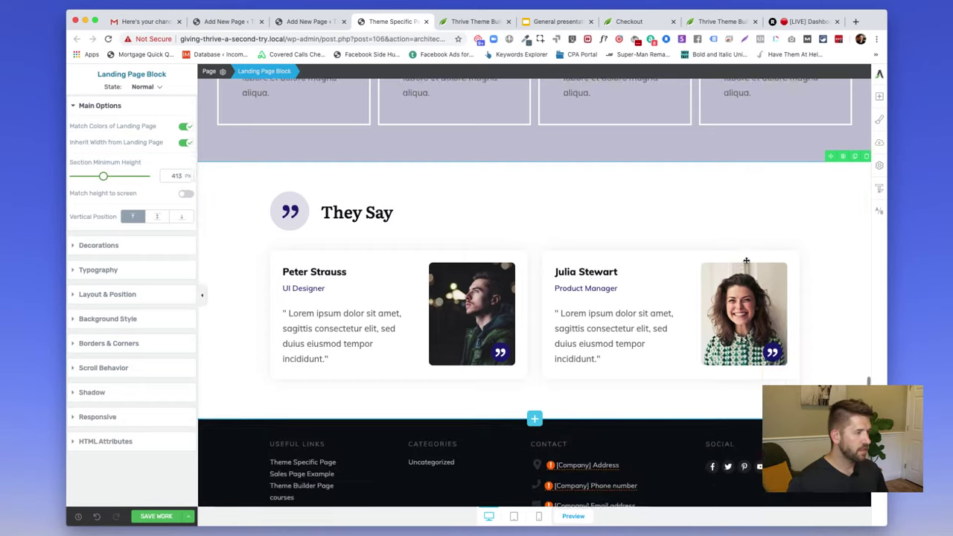
left_click(536, 363)
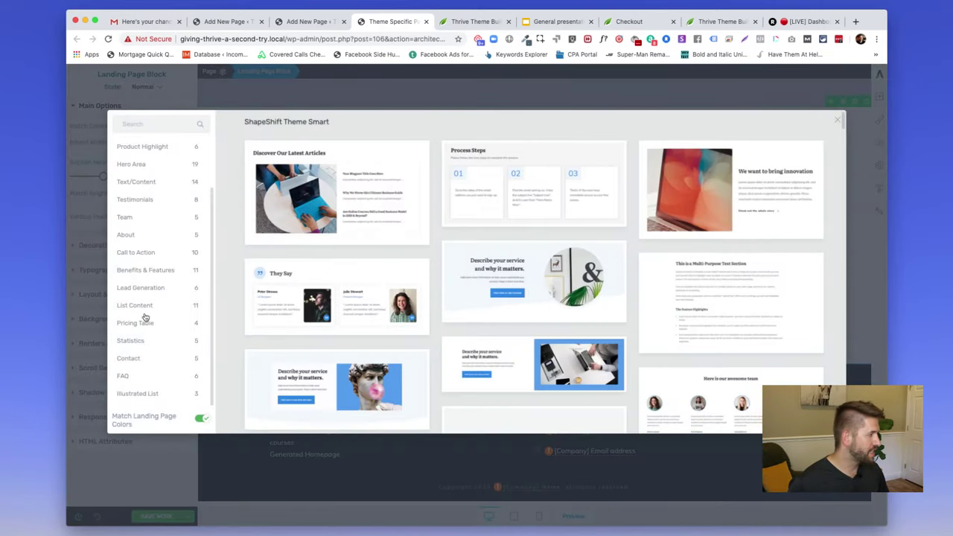
left_click(132, 182)
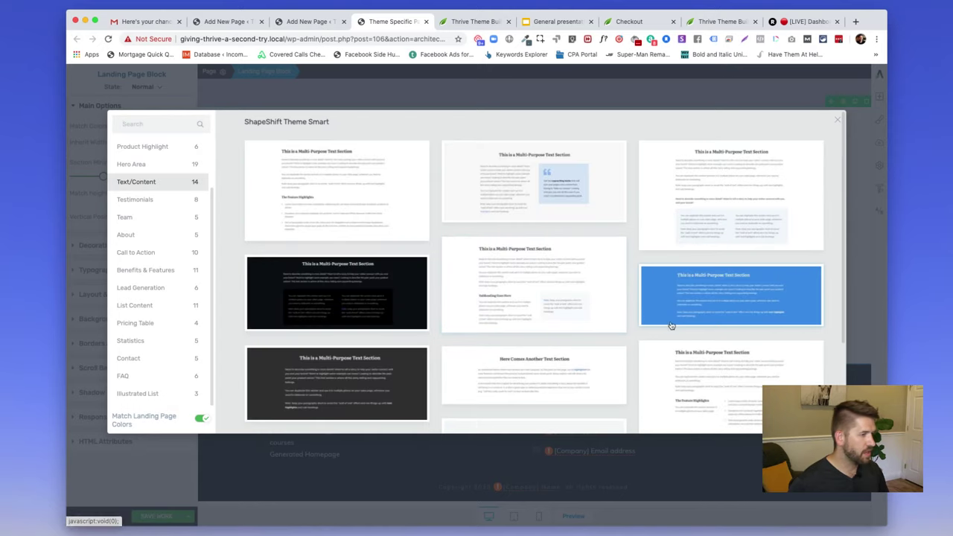
scroll(662, 350, "down", 3)
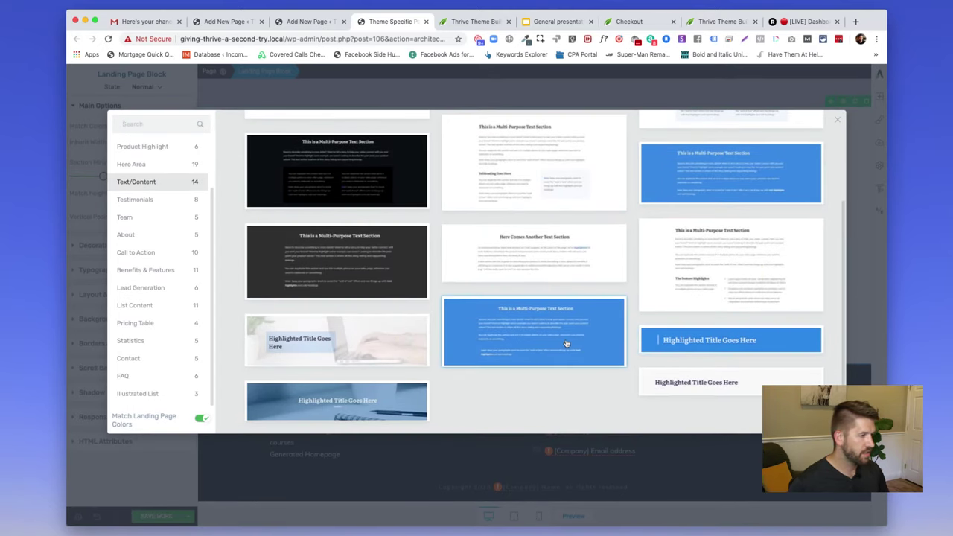
left_click(559, 343)
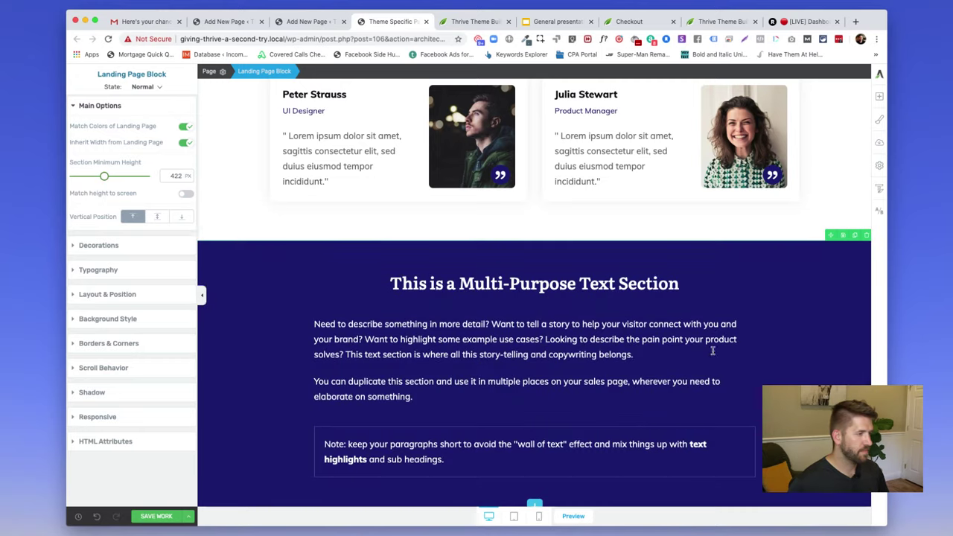
Switch the Pallete 01 master template color to the first pink variant, leave the style editor and review the restyled page sections.
scroll(802, 335, "up", 20)
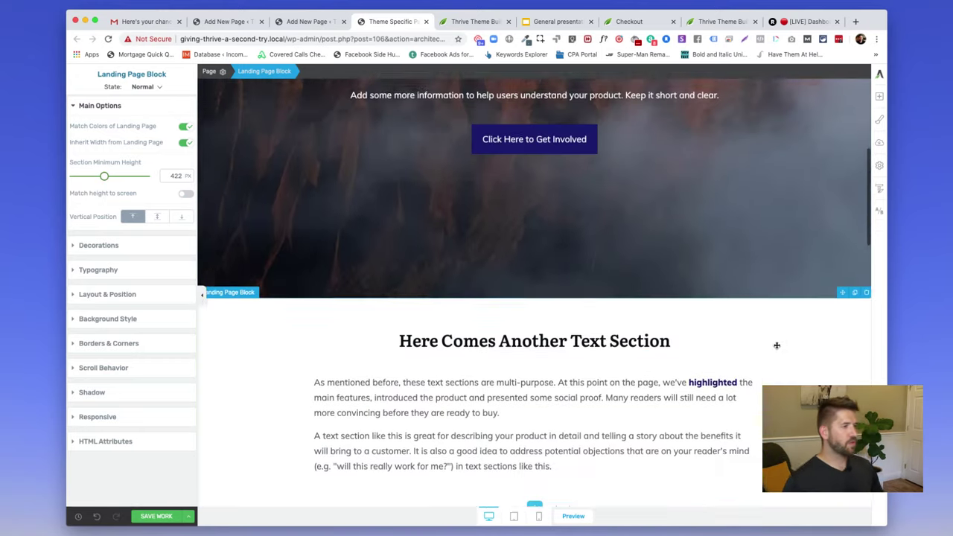
scroll(776, 344, "down", 10)
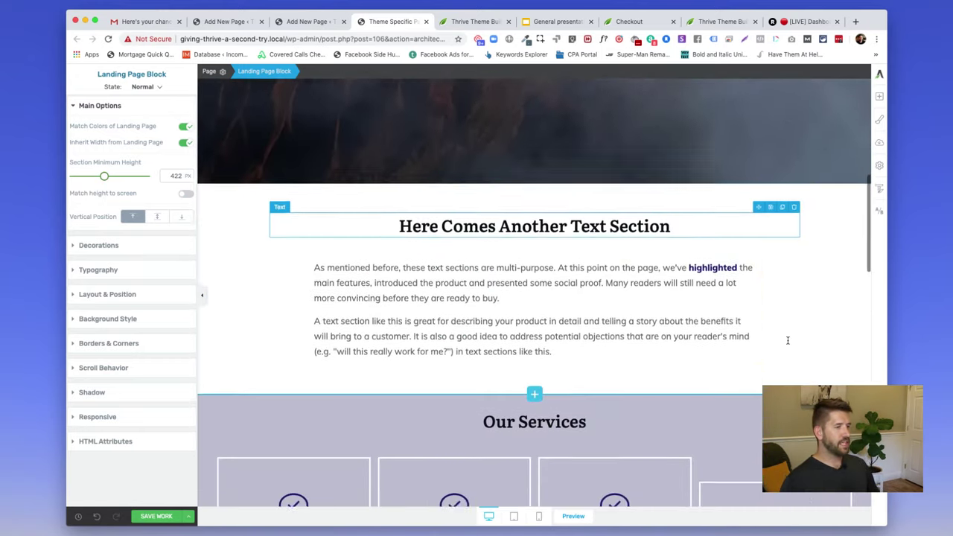
scroll(788, 340, "down", 10)
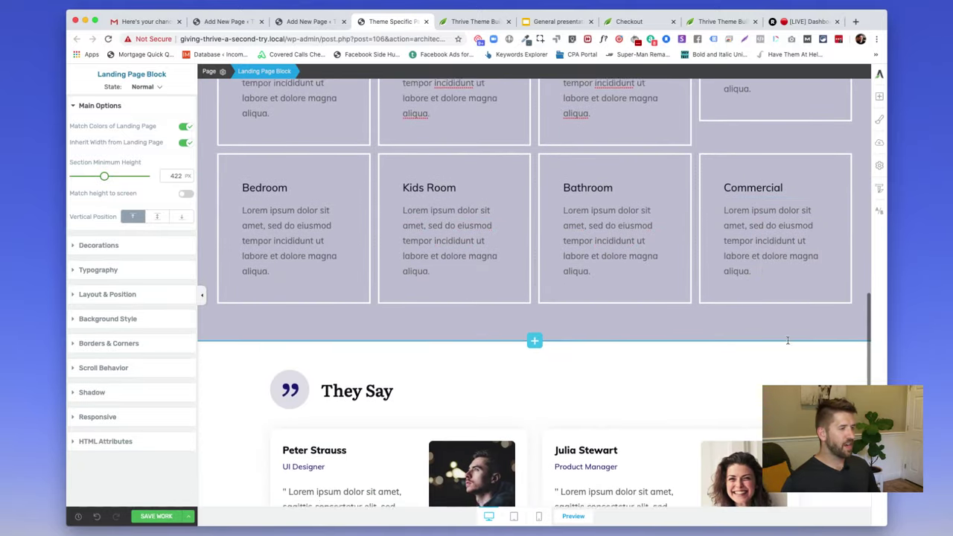
scroll(788, 341, "down", 4)
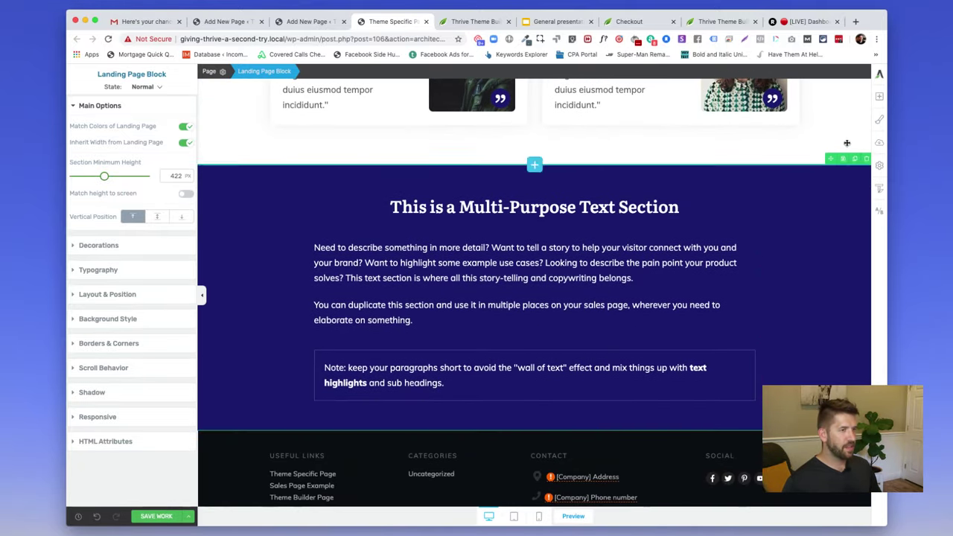
left_click(876, 125)
left_click(794, 189)
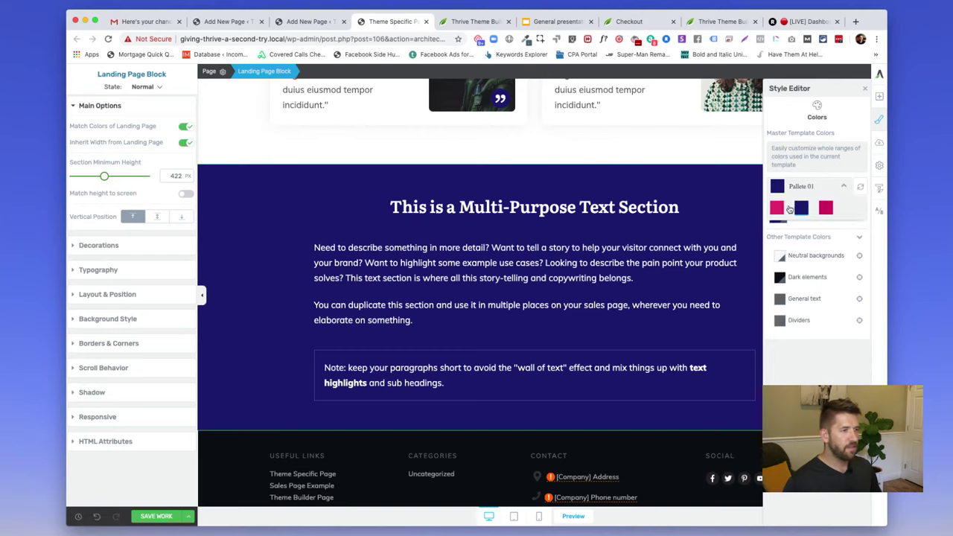
left_click(776, 209)
left_click(685, 275)
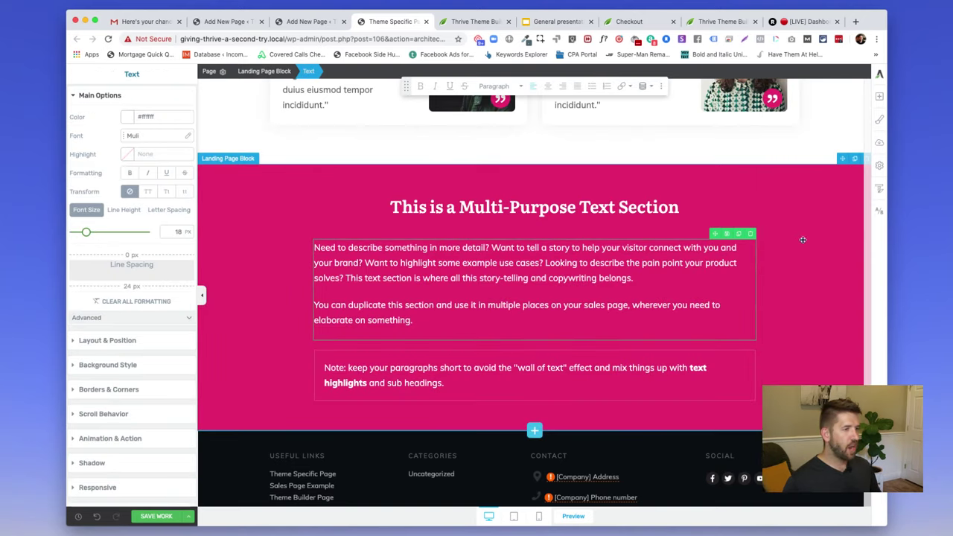
left_click(803, 240)
scroll(802, 240, "up", 10)
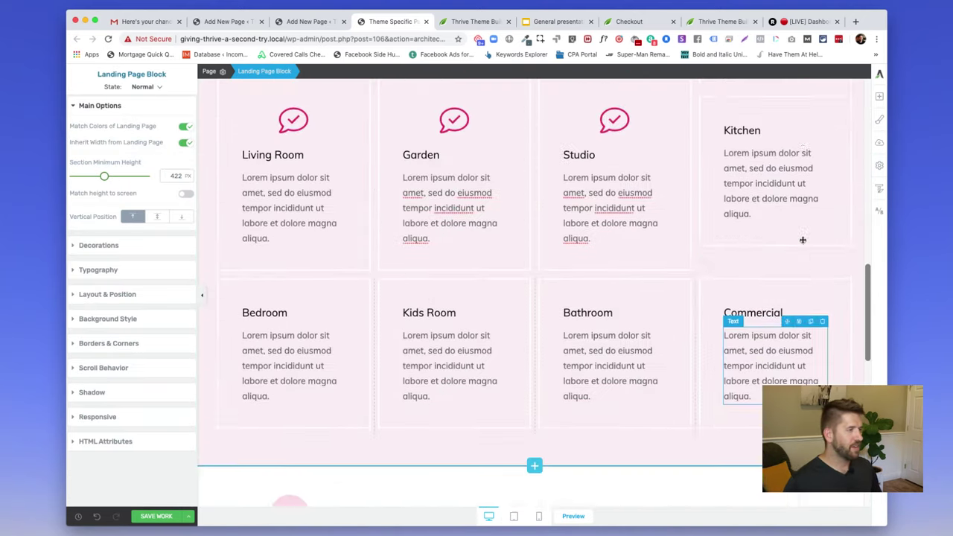
scroll(802, 239, "up", 15)
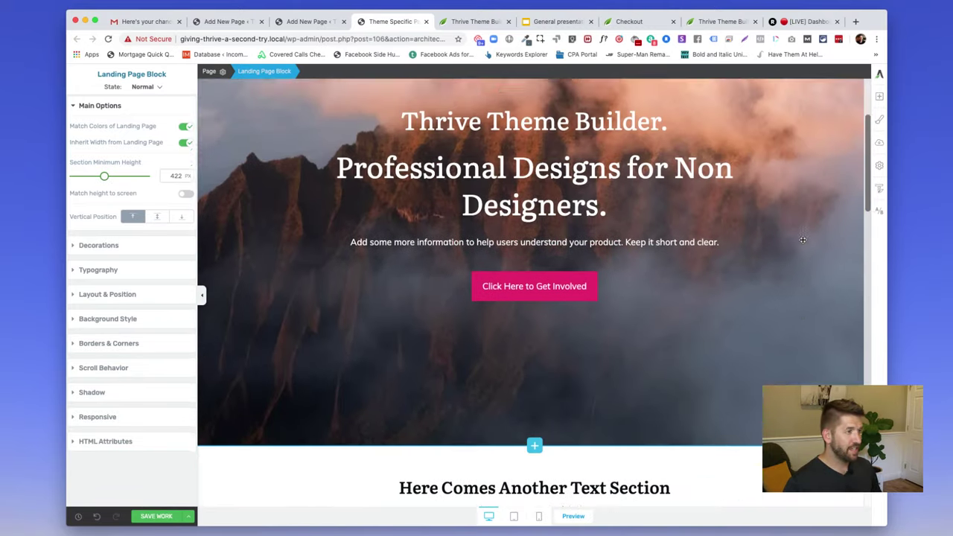
Place a 1/2 + 1/2 columns element beside the multi-purpose section's paragraph and delete the column that holds it.
scroll(802, 239, "down", 20)
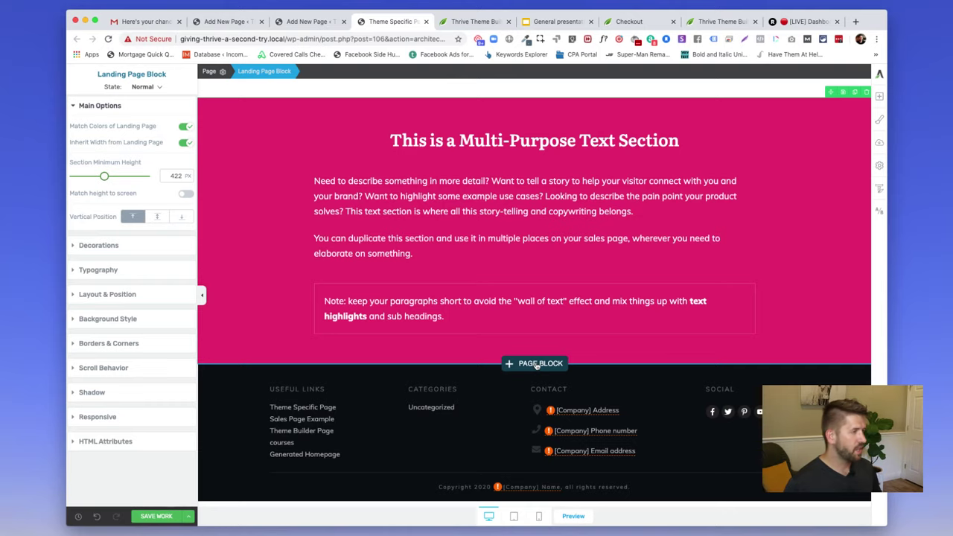
left_click(878, 96)
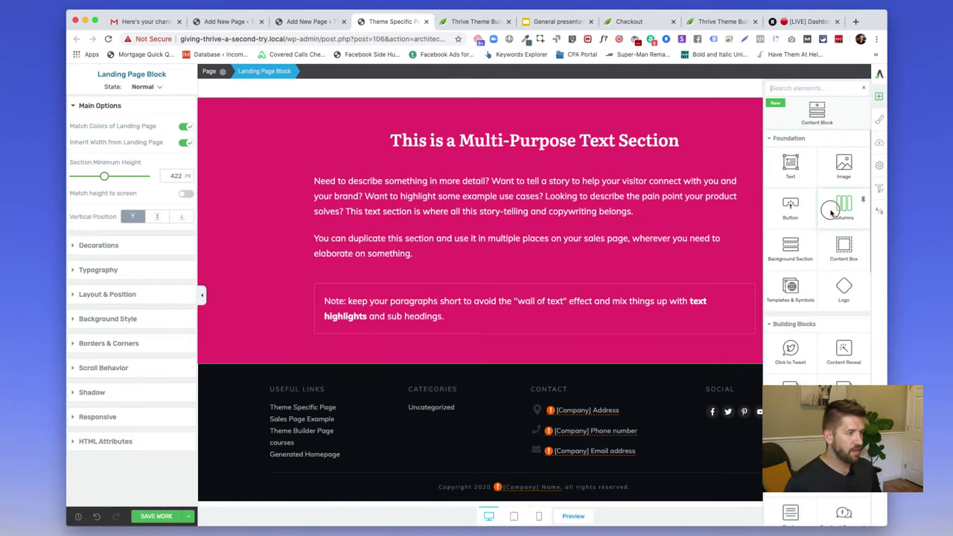
left_click_drag(831, 213, 741, 198)
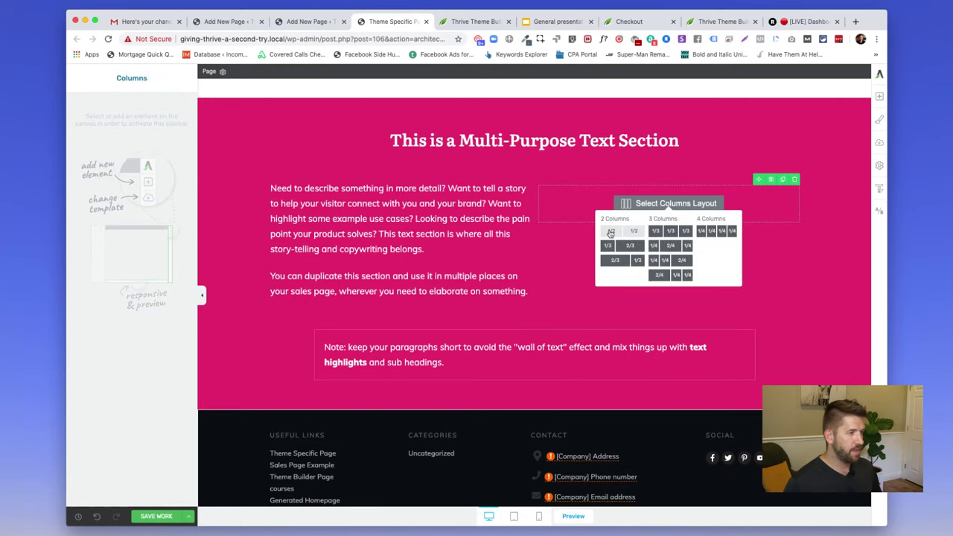
left_click(610, 233)
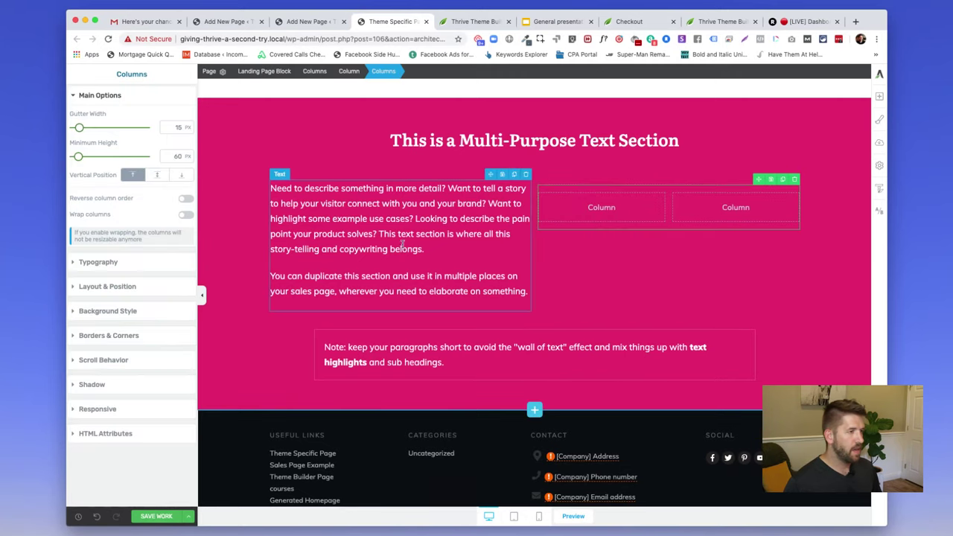
left_click(682, 258)
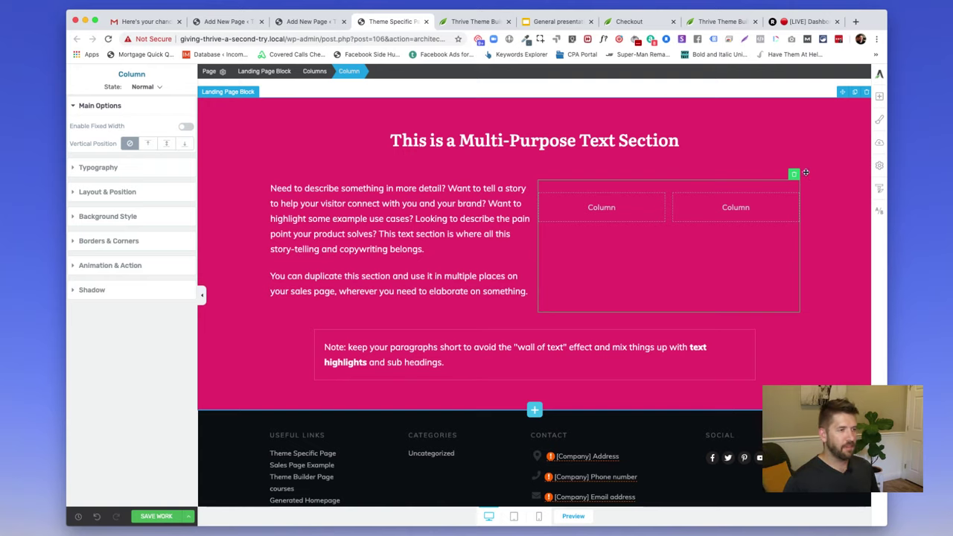
left_click(795, 174)
left_click(807, 213)
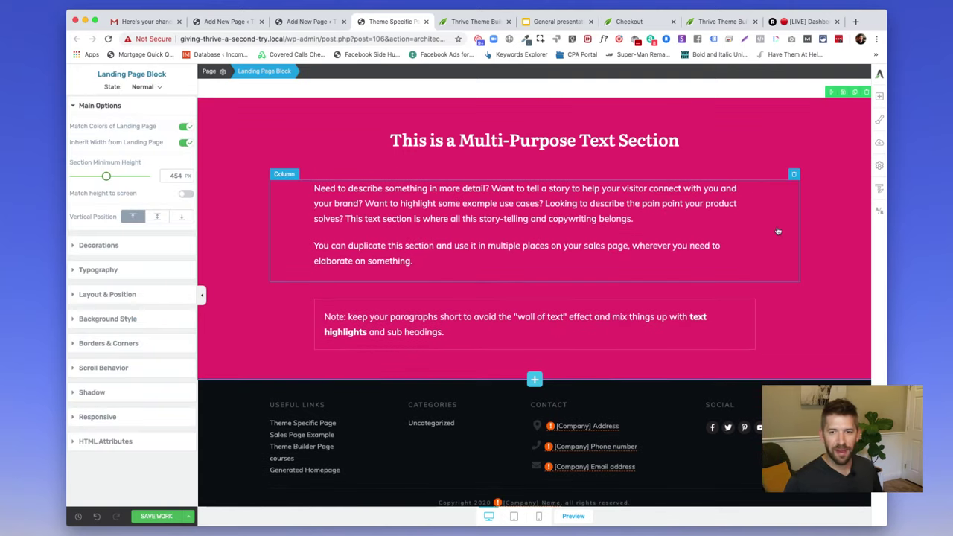
Add the two-plan "Pricing Plans" block from the Pricing Table category between the multi-purpose text section and the footer.
left_click(534, 379)
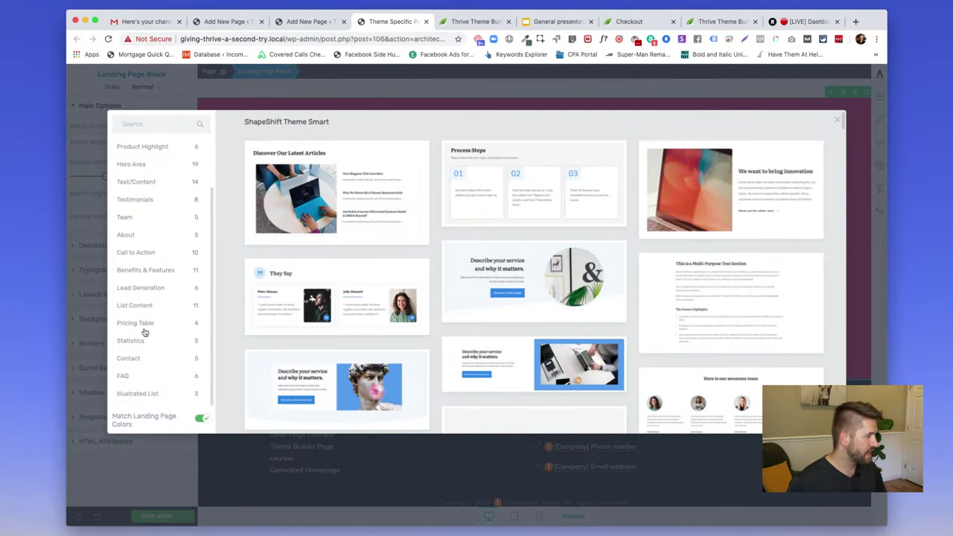
left_click(138, 323)
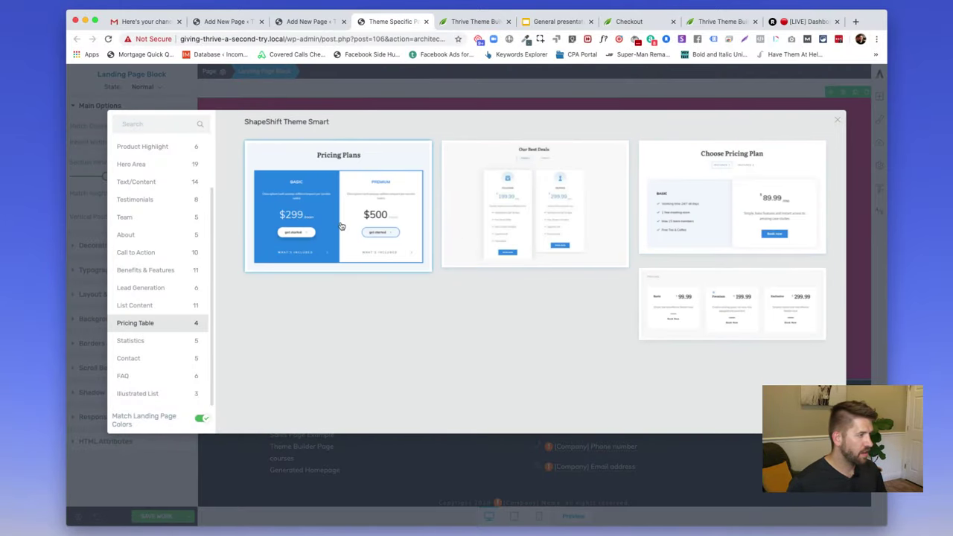
left_click(341, 225)
scroll(705, 279, "down", 3)
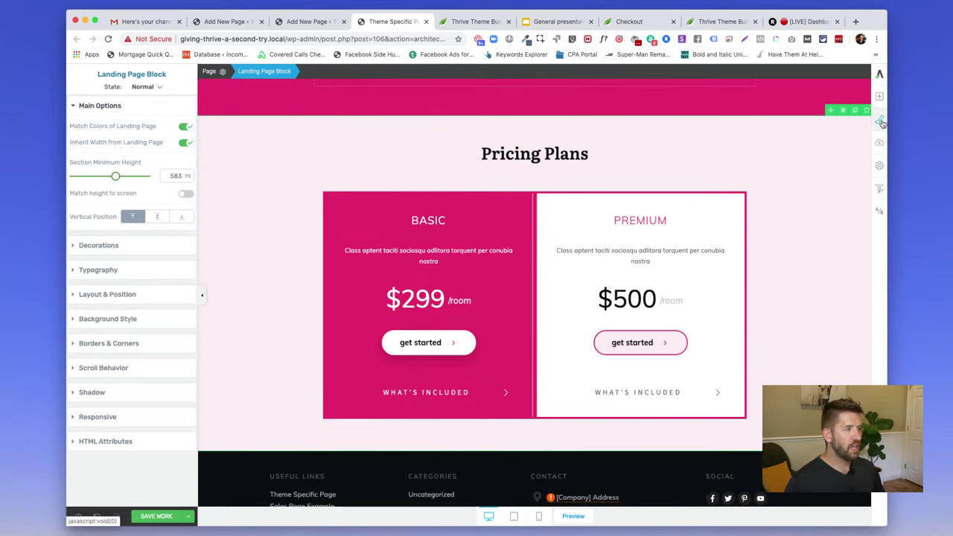
Hide both the header and the footer of the landing page.
left_click(209, 72)
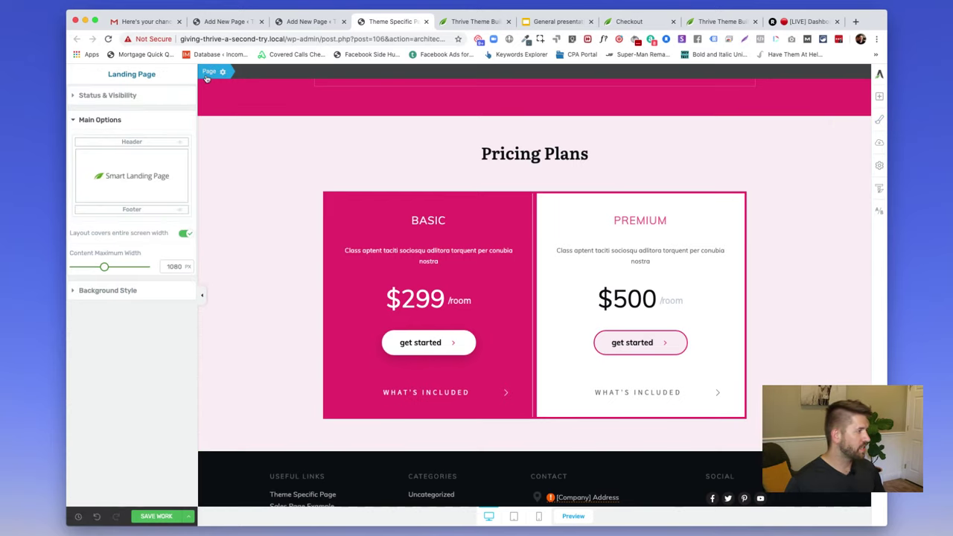
left_click(144, 142)
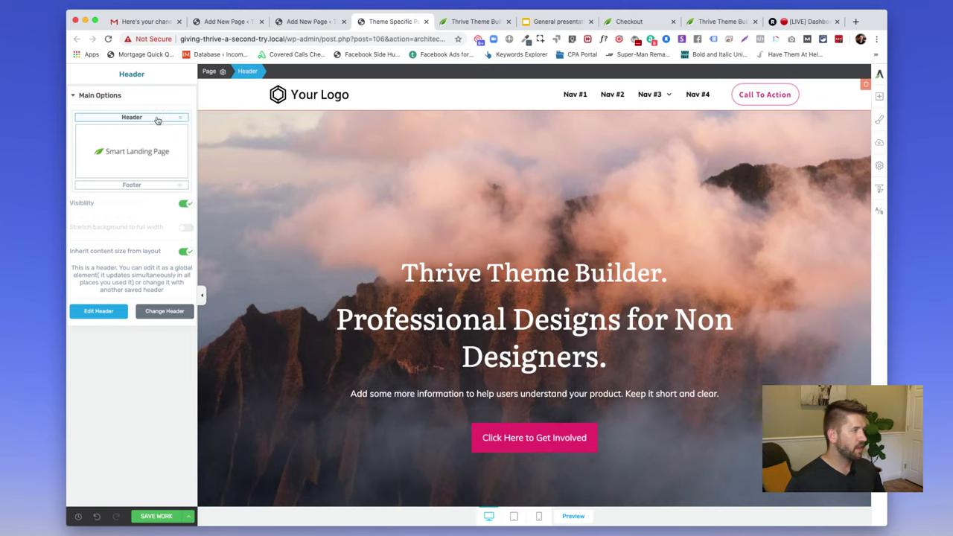
left_click(179, 118)
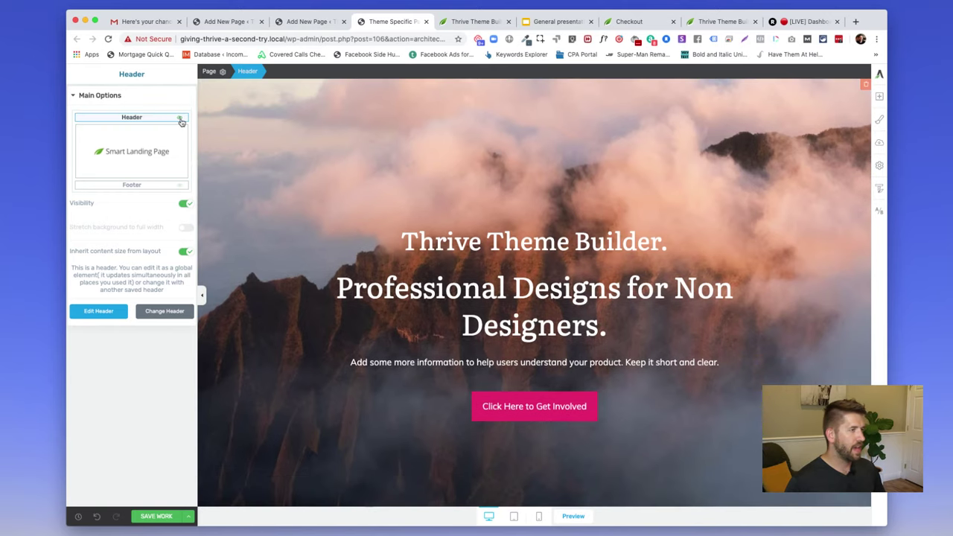
left_click(182, 187)
left_click(151, 191)
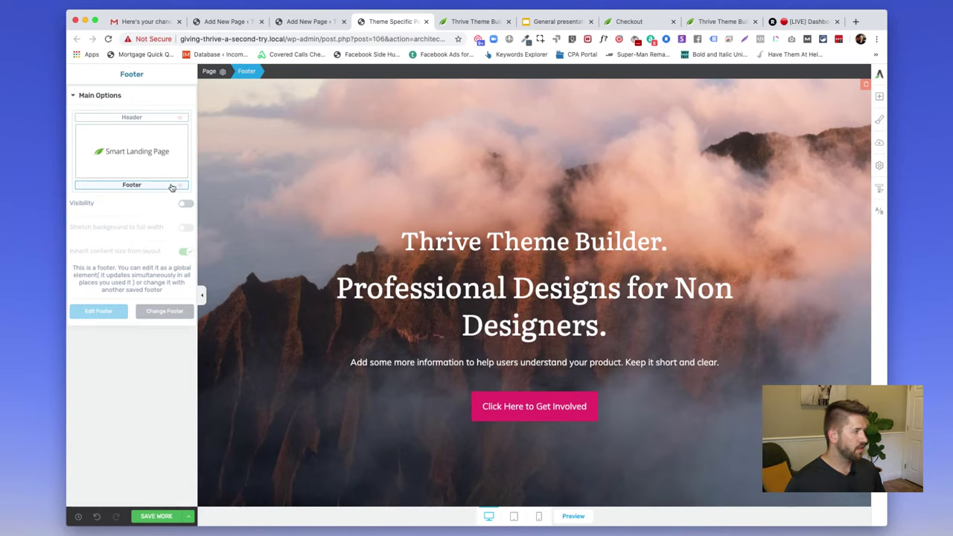
left_click(131, 192)
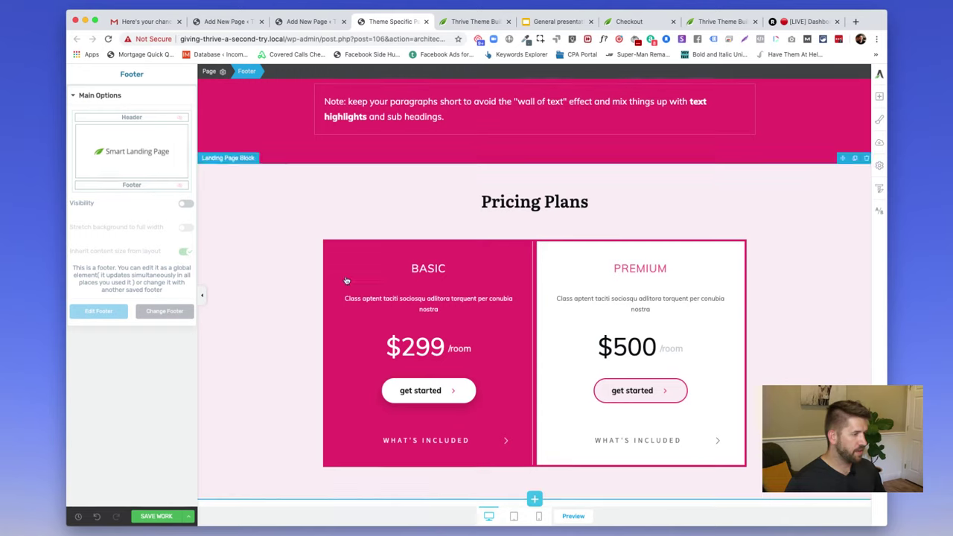
Save the landing page and open its A/B test variations page.
scroll(633, 298, "up", 10)
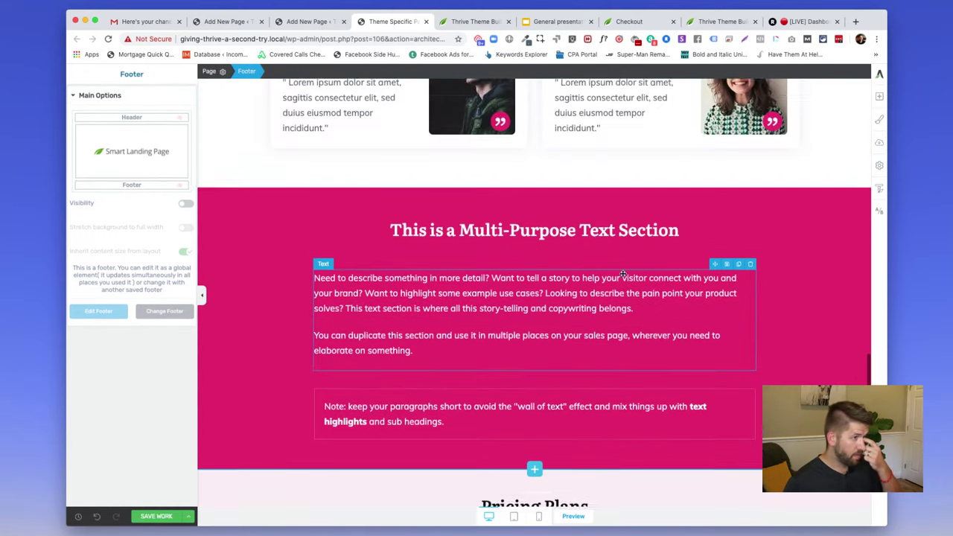
scroll(621, 284, "up", 15)
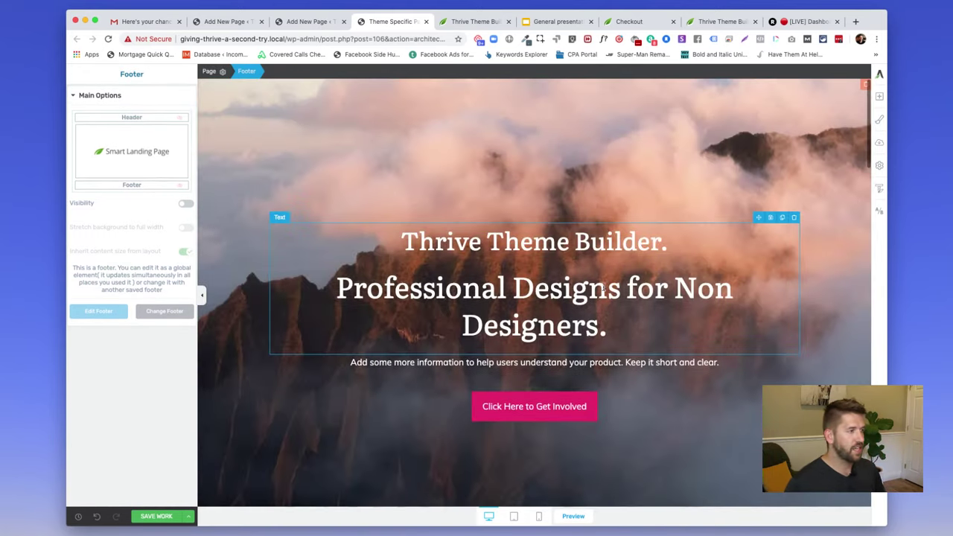
key("super+s")
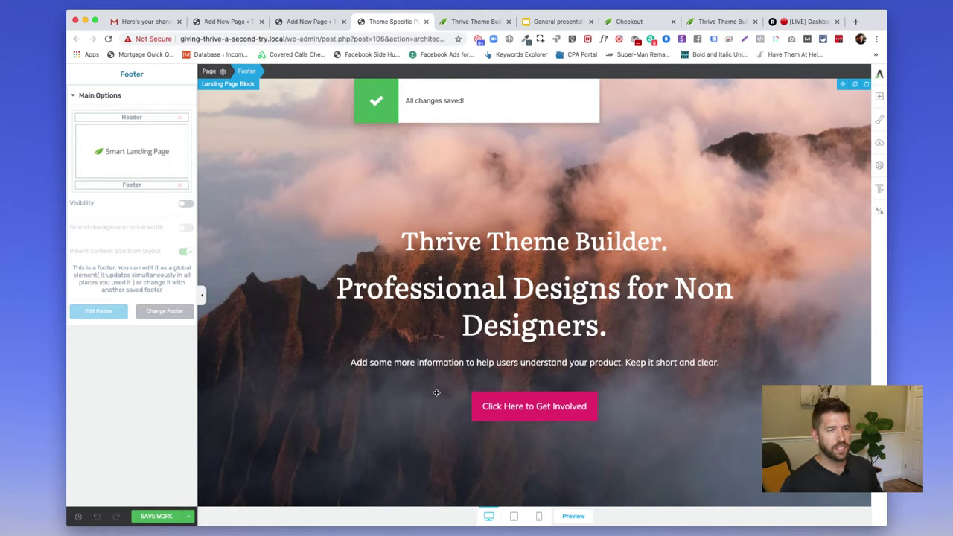
left_click(880, 215)
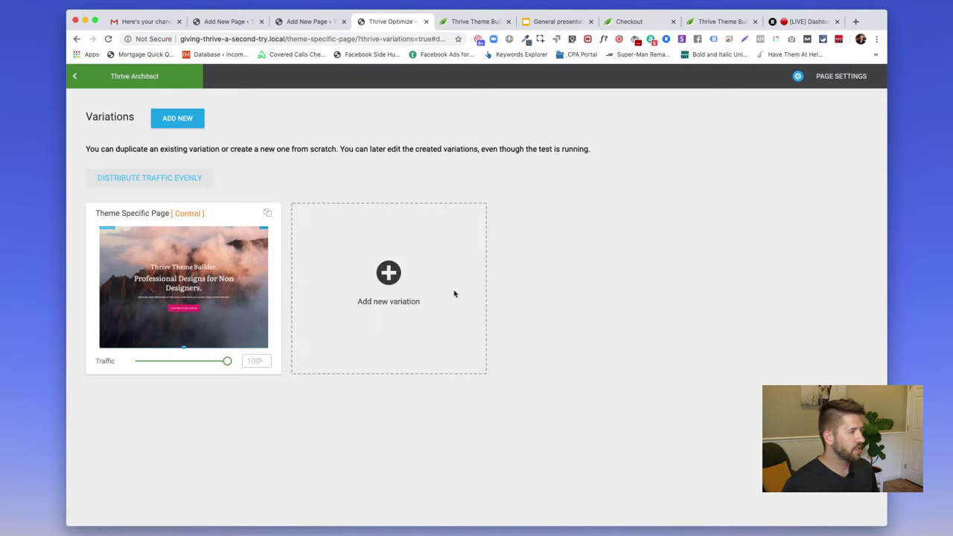
Duplicate the control variation of the Theme Specific Page and open the copy for editing.
mouse_move(194, 296)
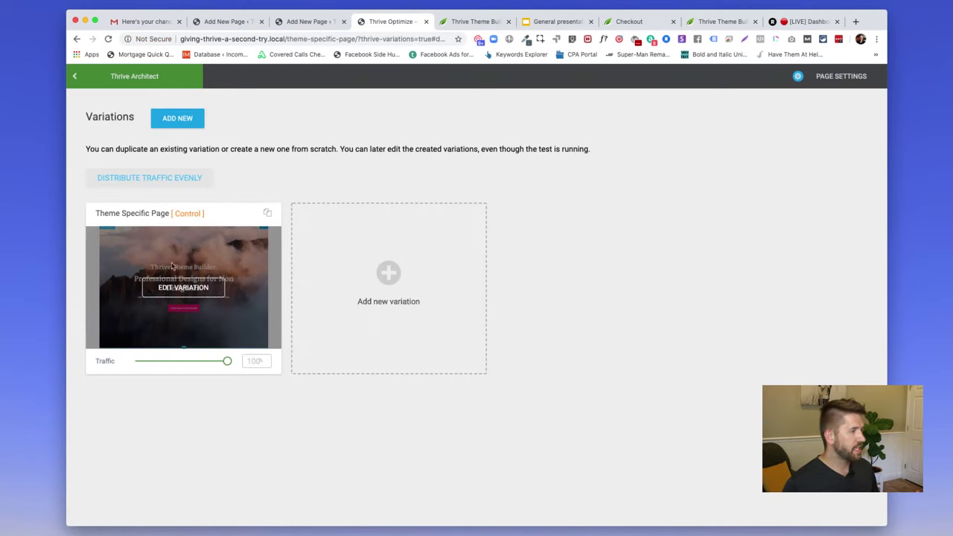
left_click(267, 213)
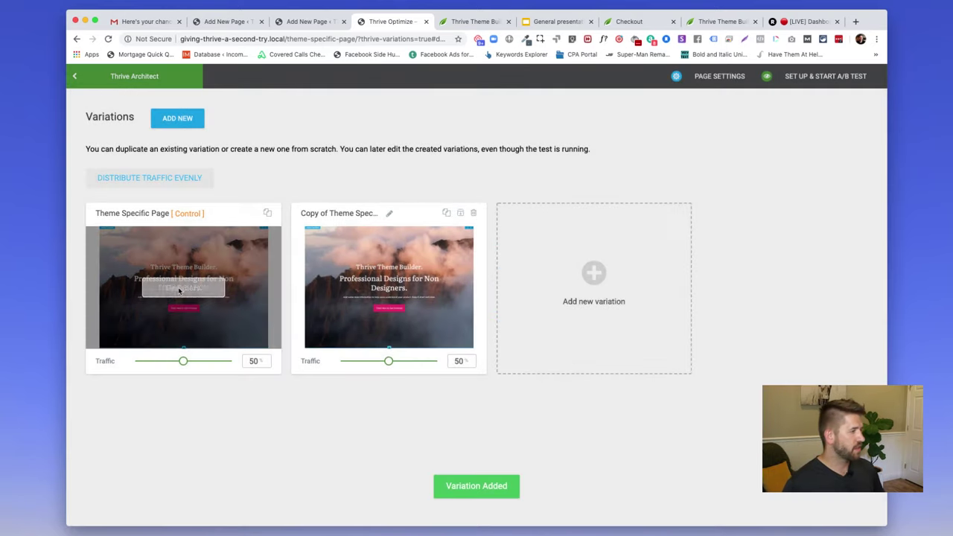
left_click(399, 291)
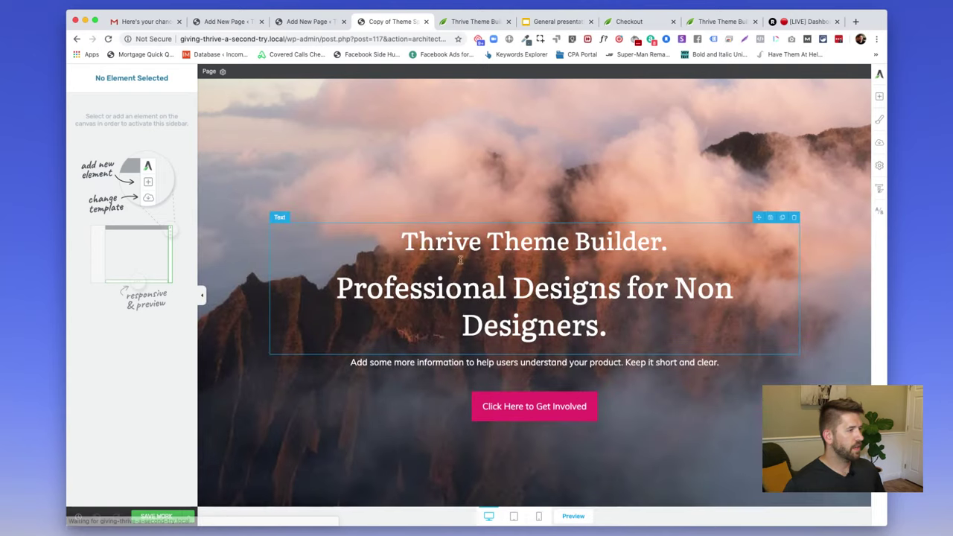
Replace the hero headline text of the copied variation with "BUY THRIVE THEME BUILDER (if you want)".
left_click_drag(400, 242, 705, 313)
type("BUY ")
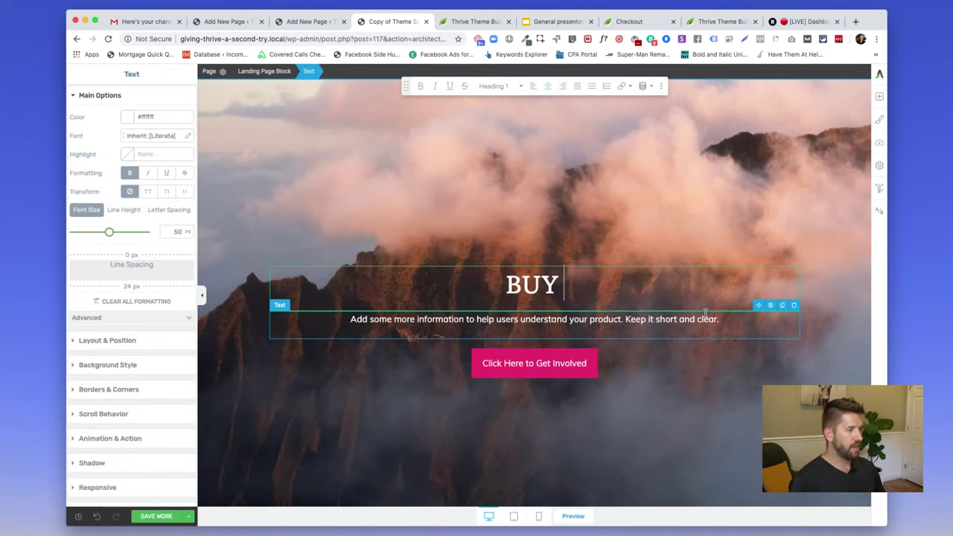
type("THRIVE THEME BUILDER")
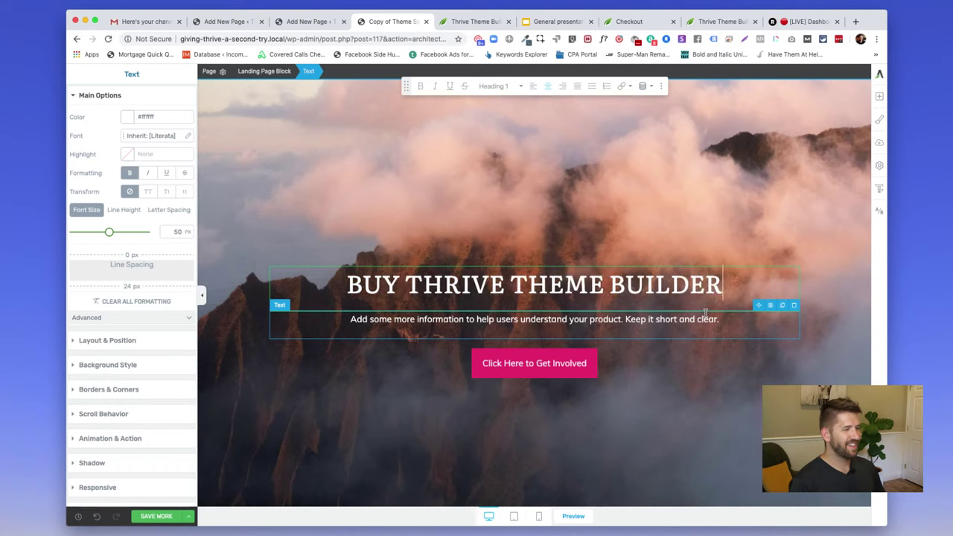
type(" (if you want)")
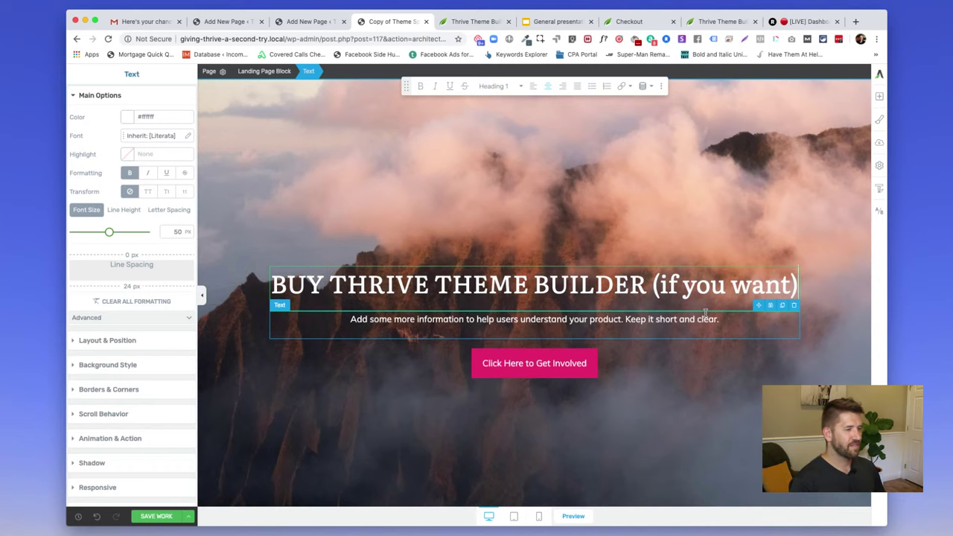
left_click(723, 406)
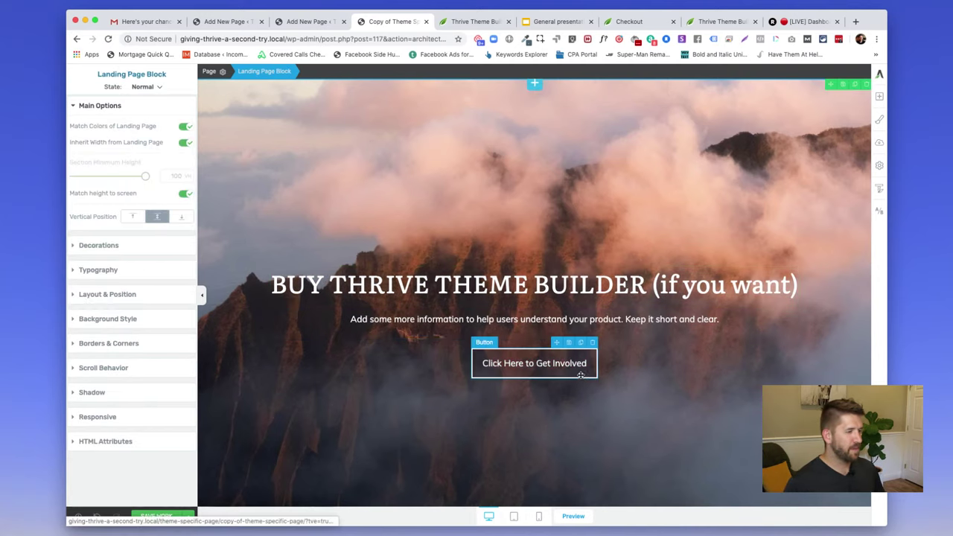
Delete the "Click Here to Get Involved" button from the hero block, then save the variation and return to the variations page.
left_click(591, 343)
scroll(637, 401, "down", 15)
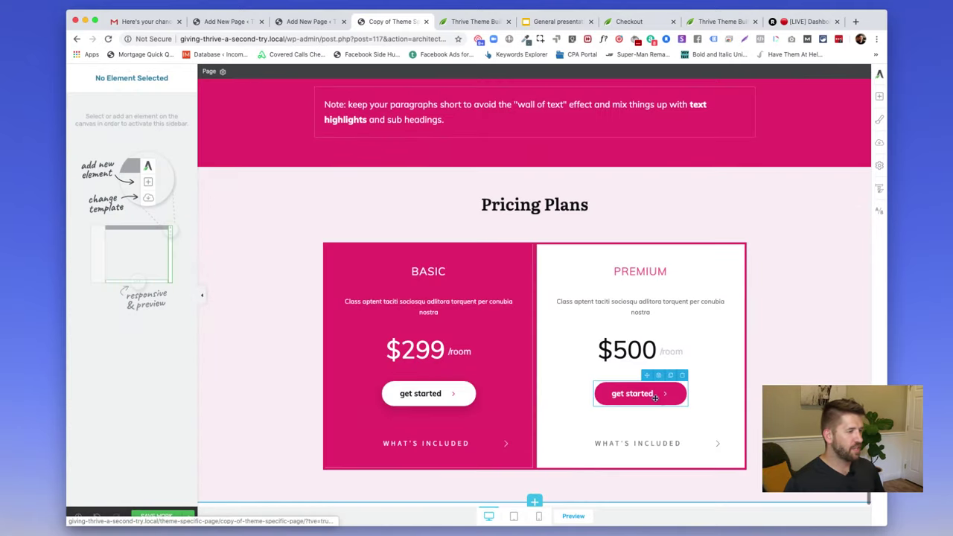
key("super+s")
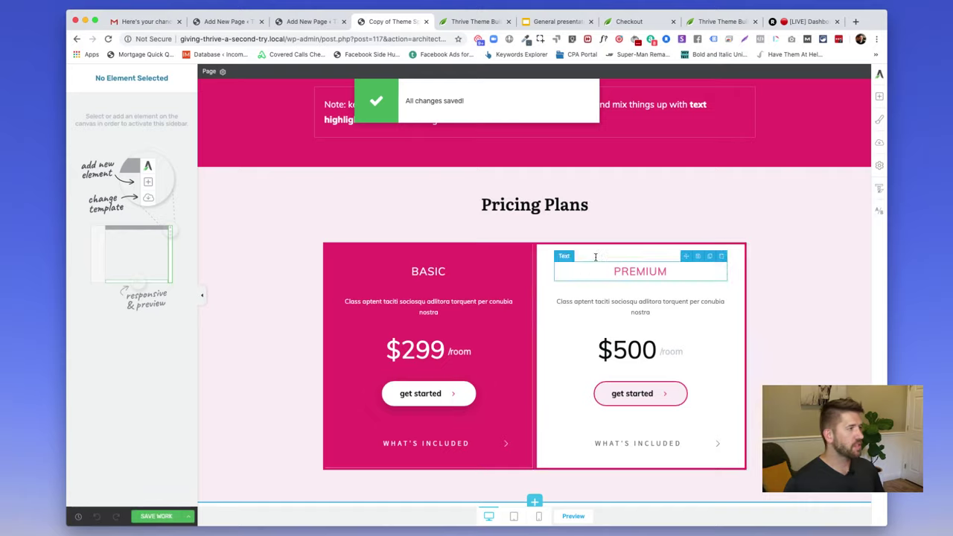
scroll(581, 261, "up", 5)
scroll(596, 257, "up", 10)
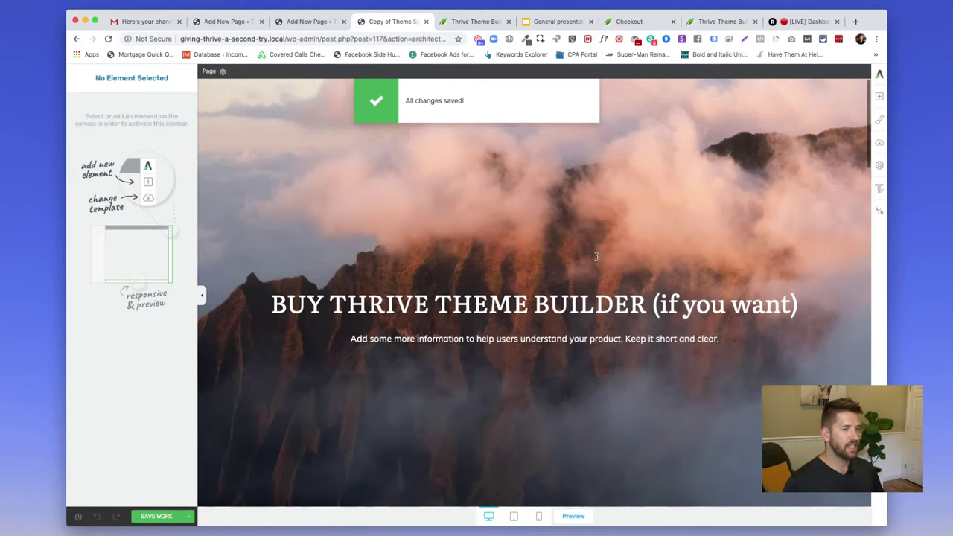
left_click(879, 212)
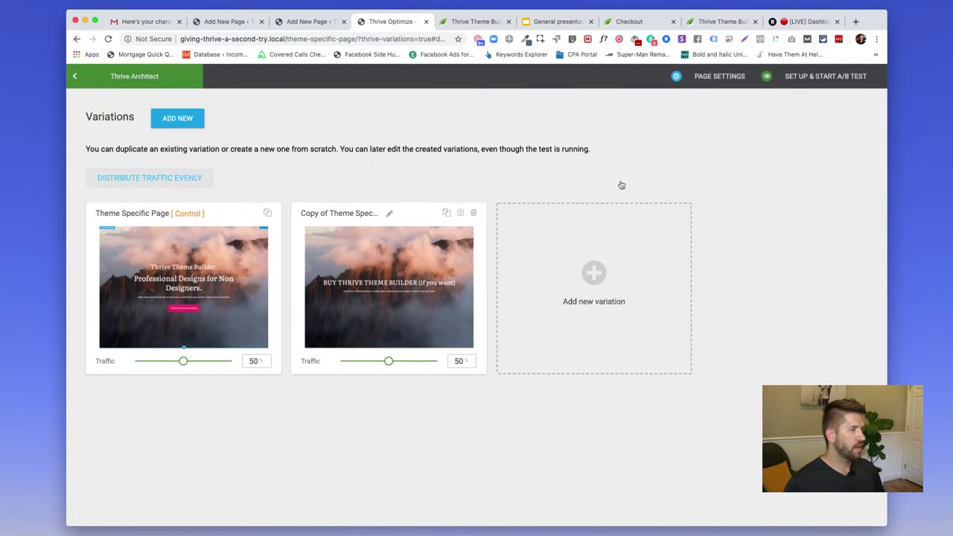
Set up the A/B test with the name "Testing Headline on my sales page" and enable the automatic winner settings.
left_click(795, 77)
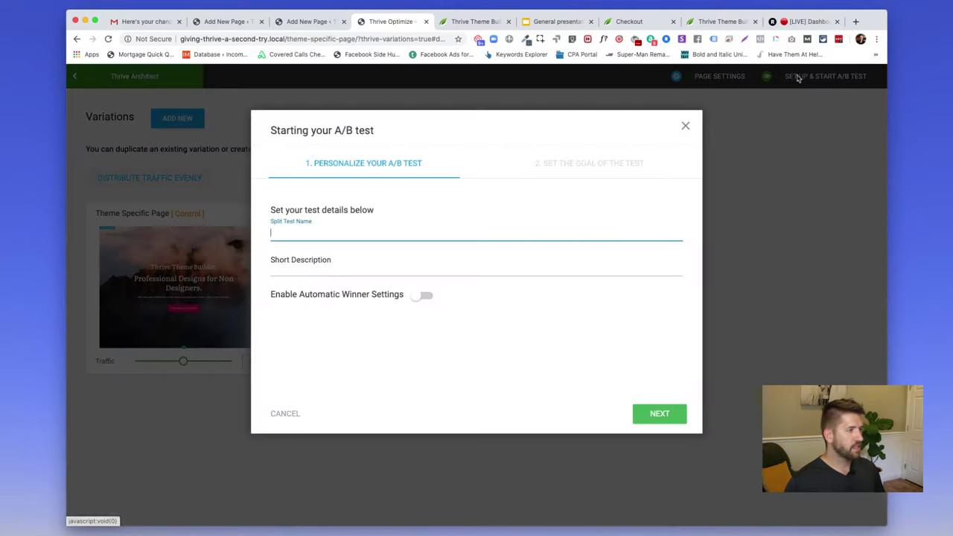
left_click(354, 243)
type("Testing Headline on my sales page")
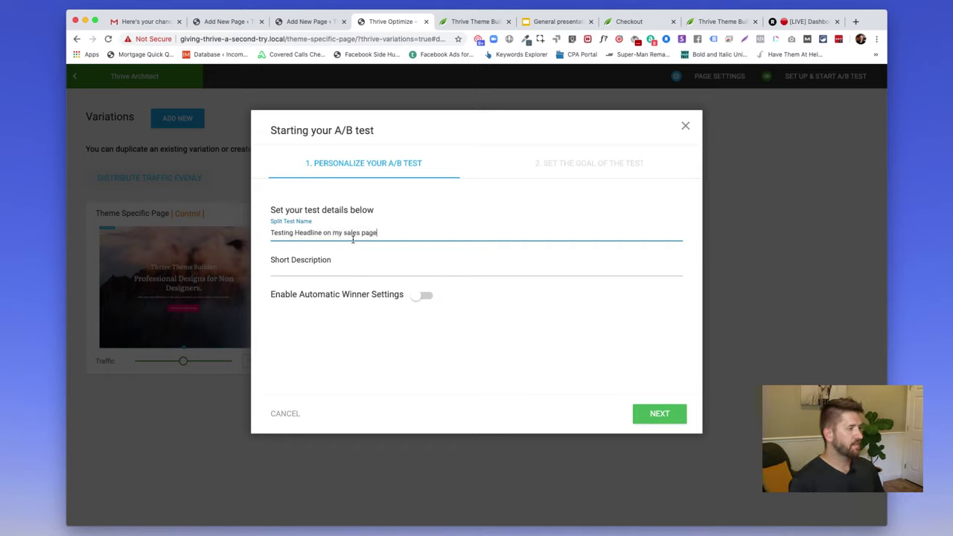
key("Tab")
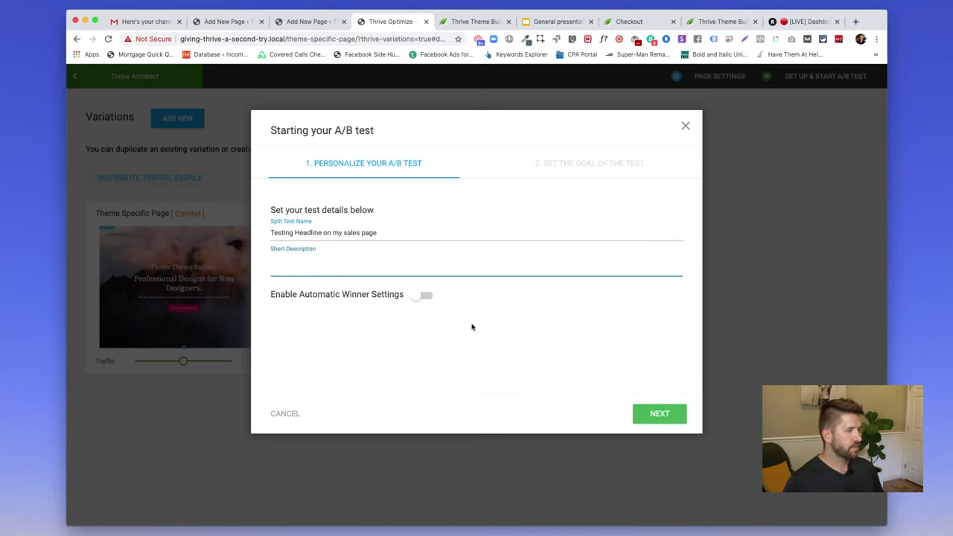
left_click(422, 296)
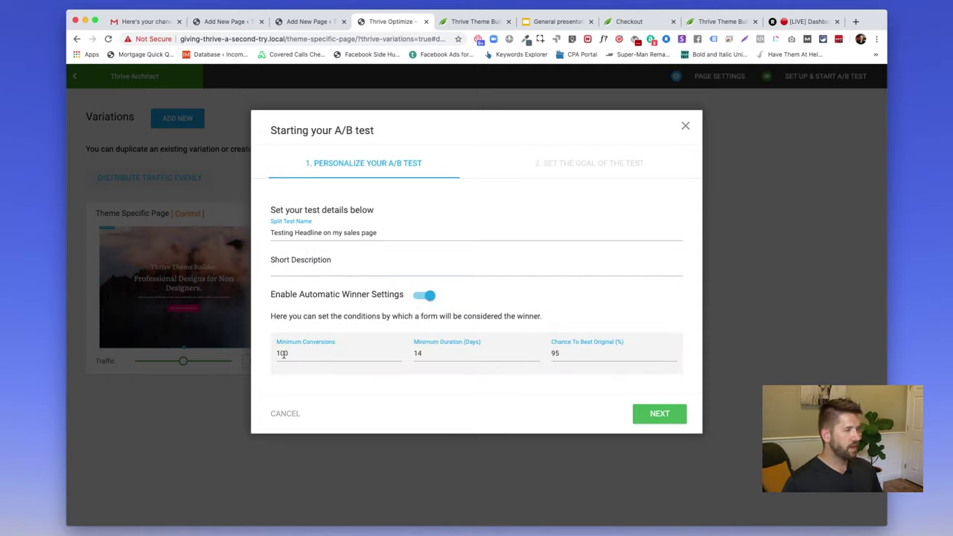
Proceed to the test's goal settings and choose Visit Goal Page as the goal.
left_click(653, 406)
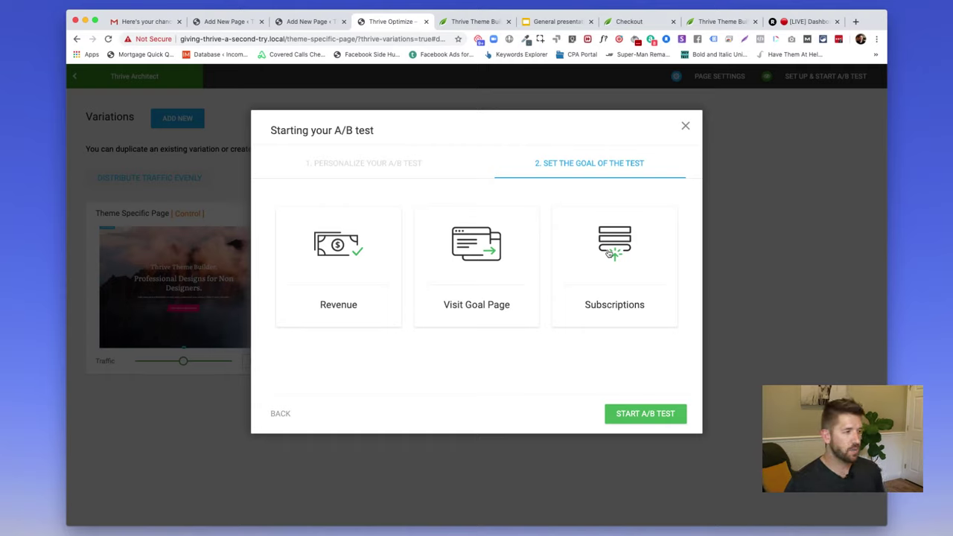
left_click(592, 264)
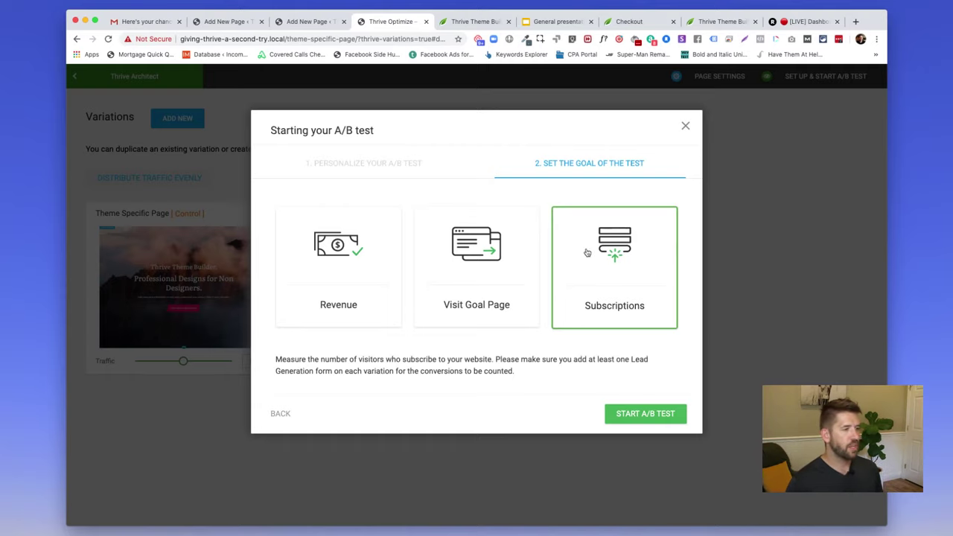
left_click(460, 268)
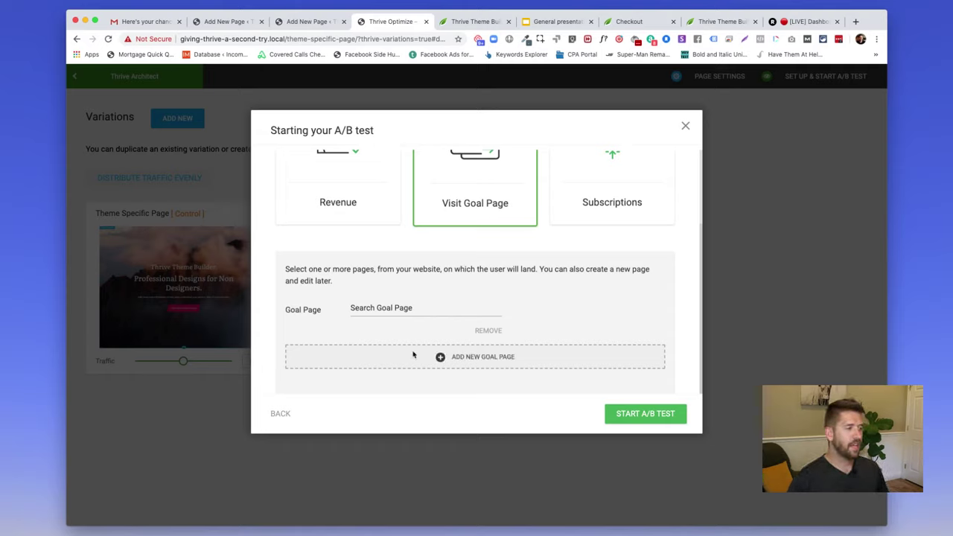
Search the goal pages for "abo" and pick Sample Page, leaving only that one goal page entry.
left_click(467, 365)
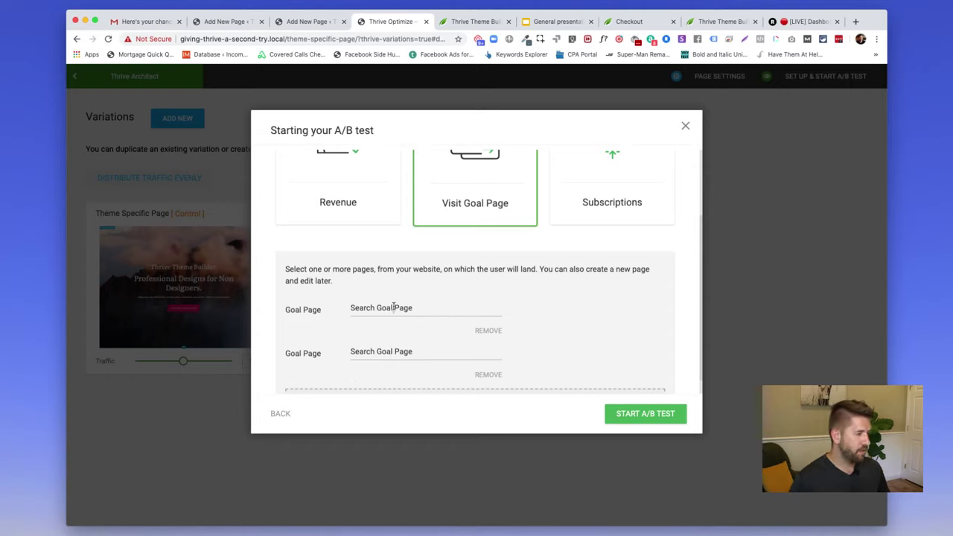
left_click(420, 309)
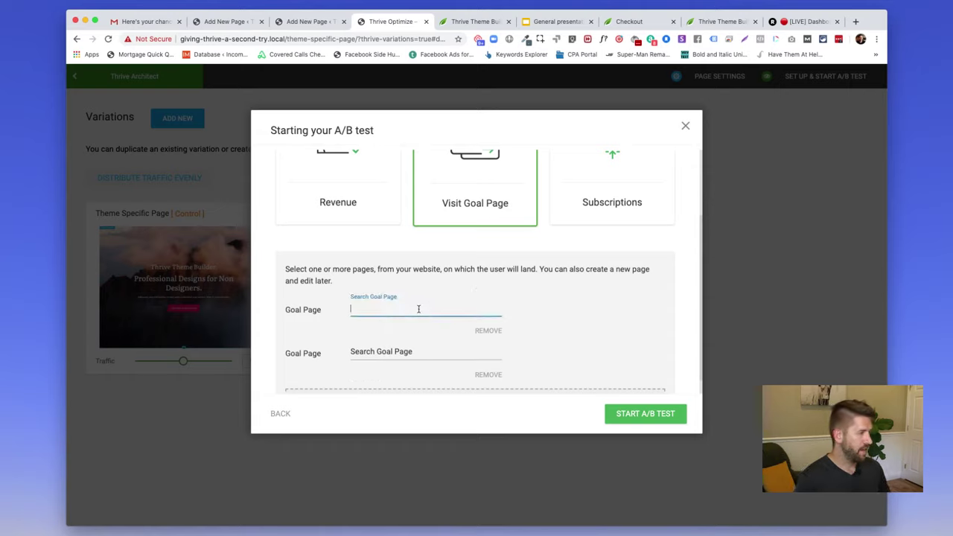
scroll(419, 312, "down", 1)
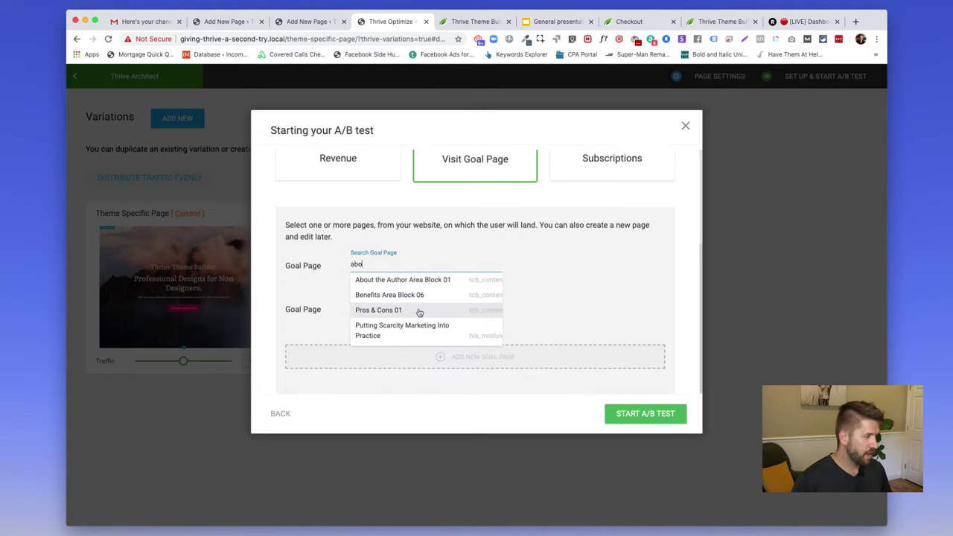
scroll(423, 324, "down", 3)
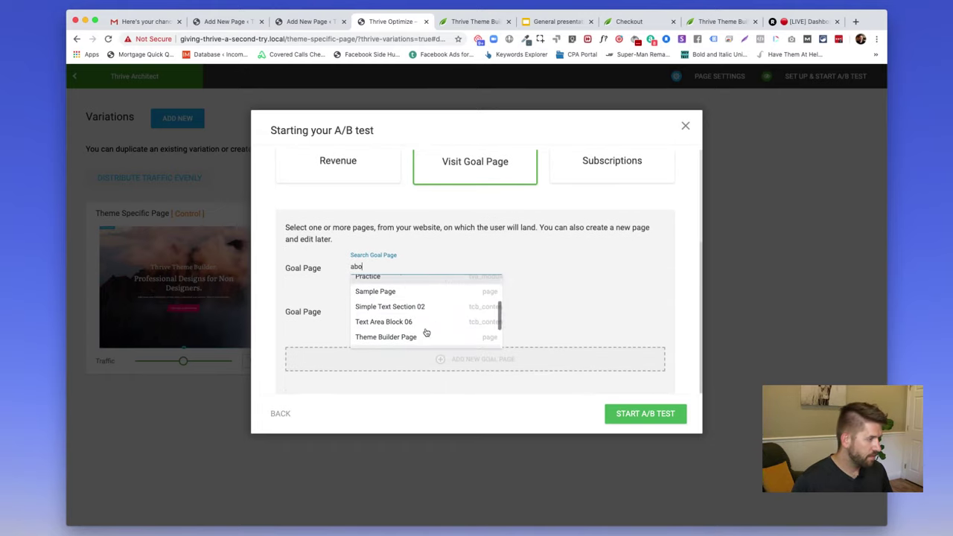
left_click(404, 292)
left_click(426, 309)
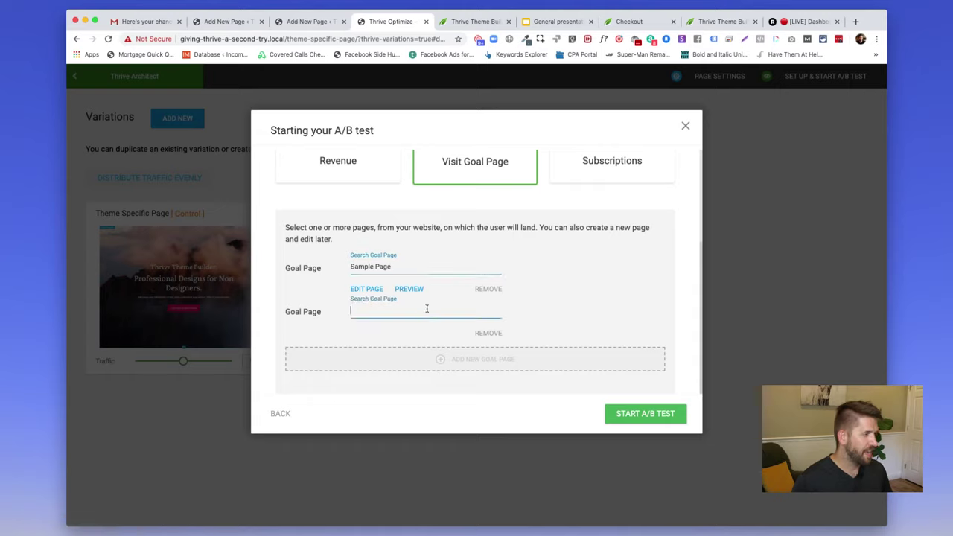
left_click(488, 333)
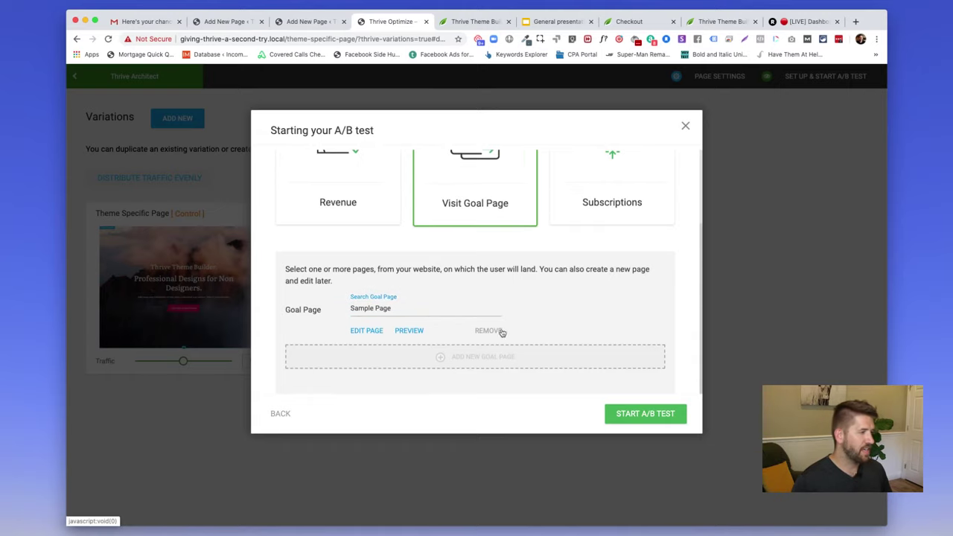
Try to start the A/B test with Sample Page as the goal, then remove that goal page.
left_click(626, 414)
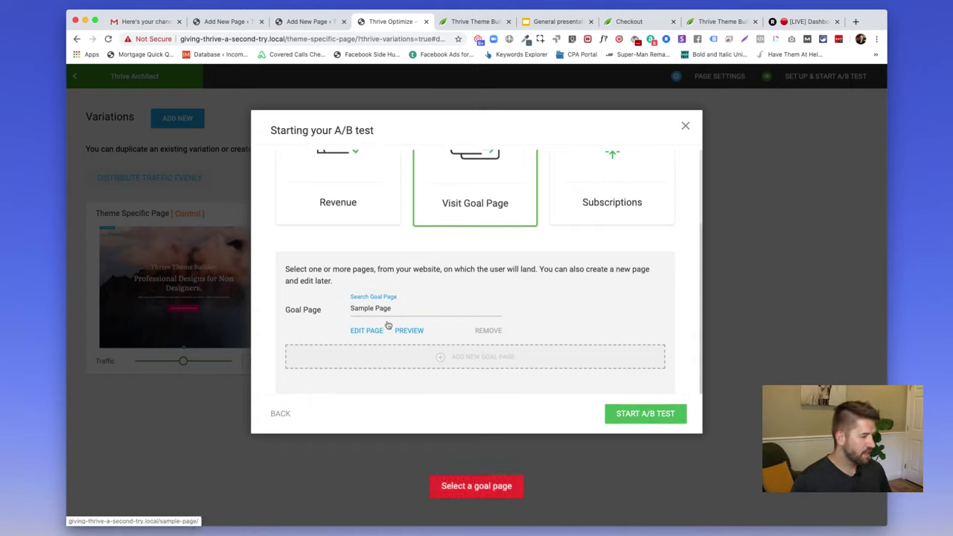
scroll(476, 331, "up", 2)
left_click(400, 361)
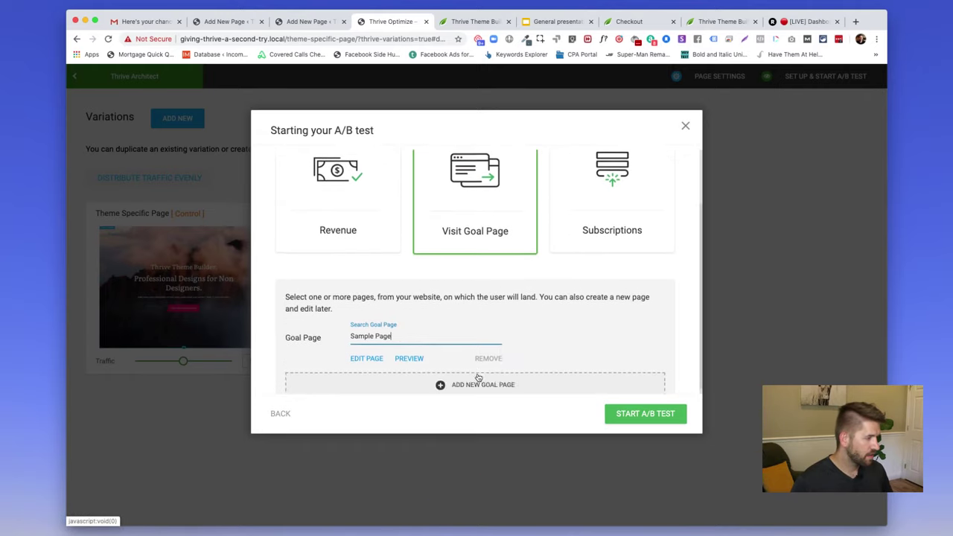
scroll(478, 378, "down", 1)
left_click(490, 358)
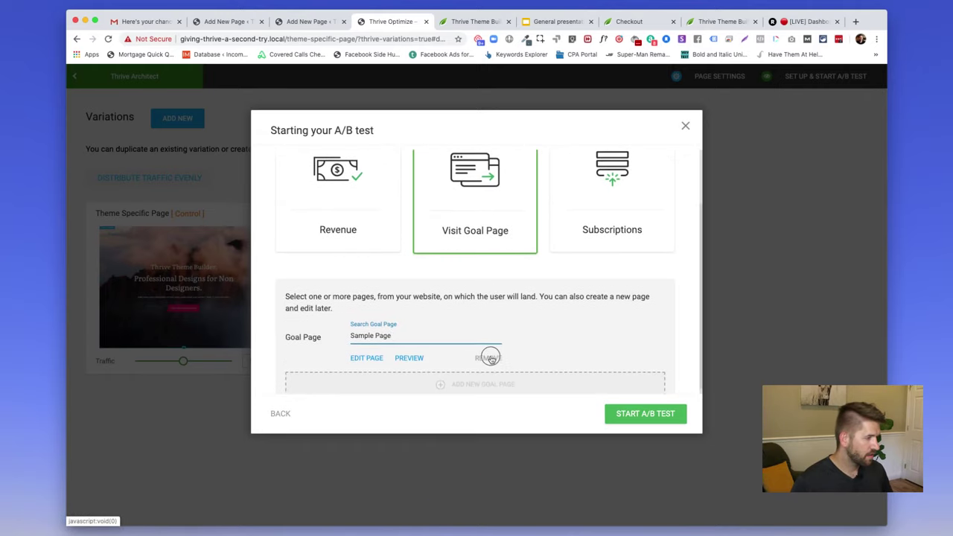
Search the goal pages for "pag", pick a page from the matches, and start the A/B test.
left_click(427, 334)
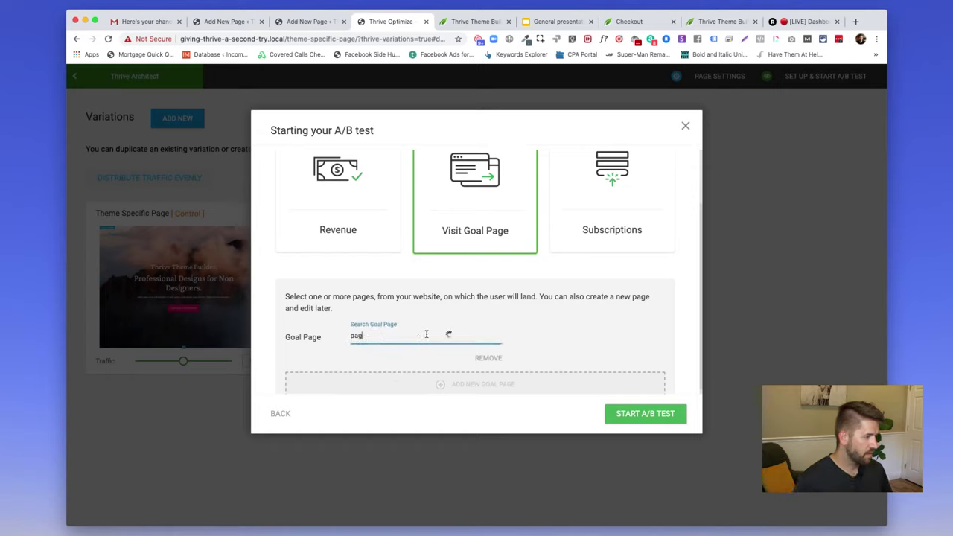
scroll(427, 335, "down", 1)
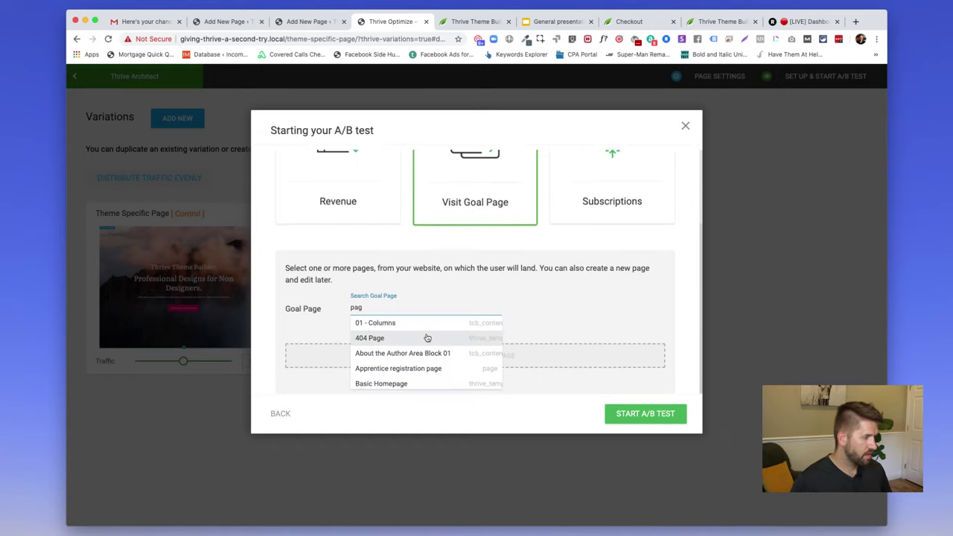
left_click(397, 377)
left_click(624, 412)
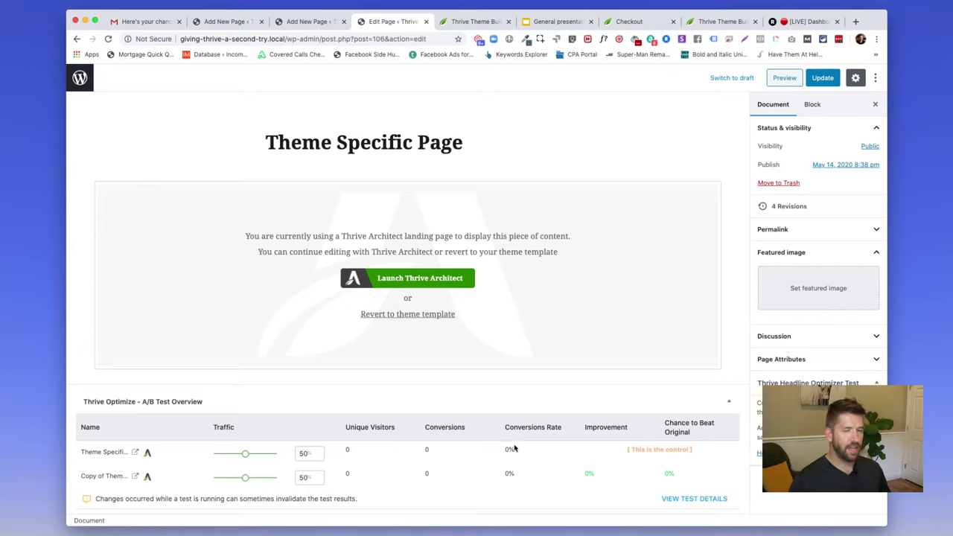
Update the Theme Specific Page and open its live version in an incognito window.
left_click(823, 78)
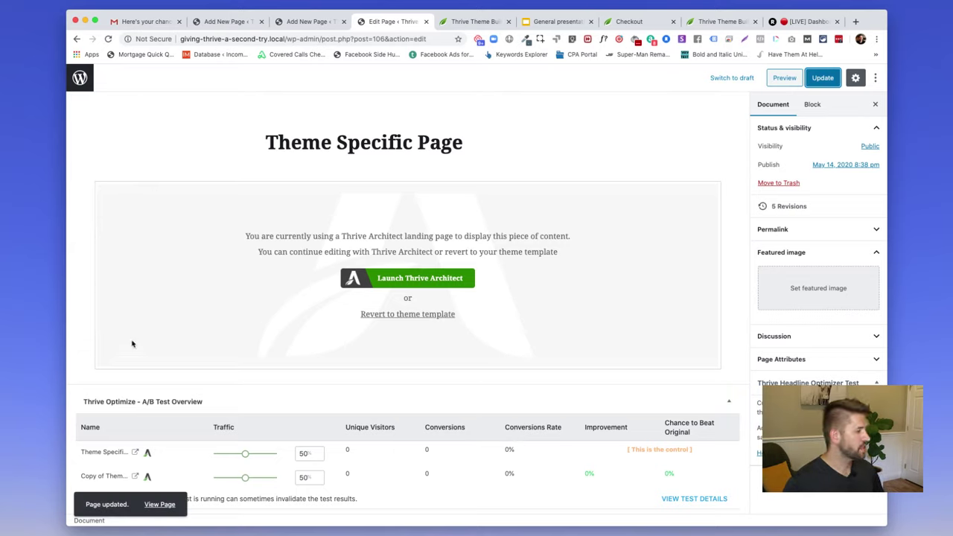
right_click(159, 504)
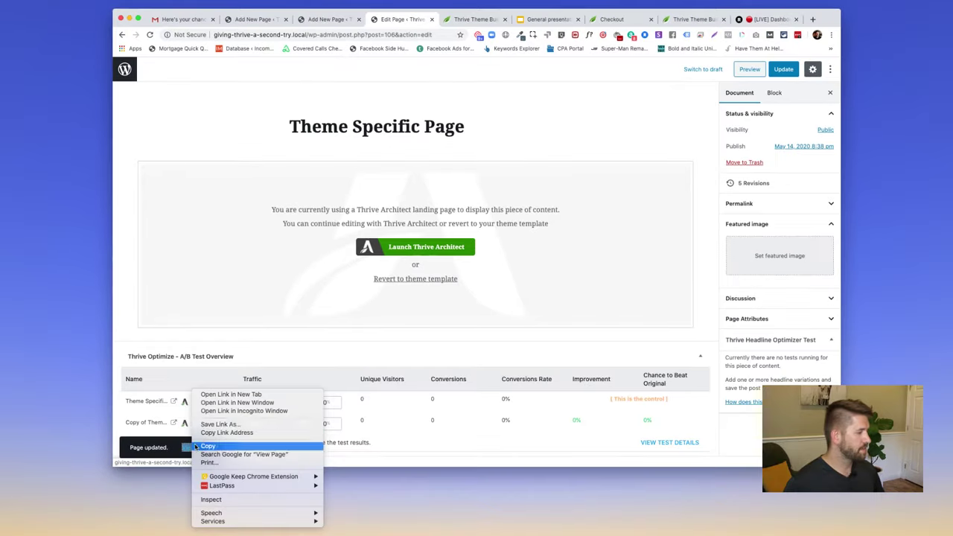
left_click(229, 412)
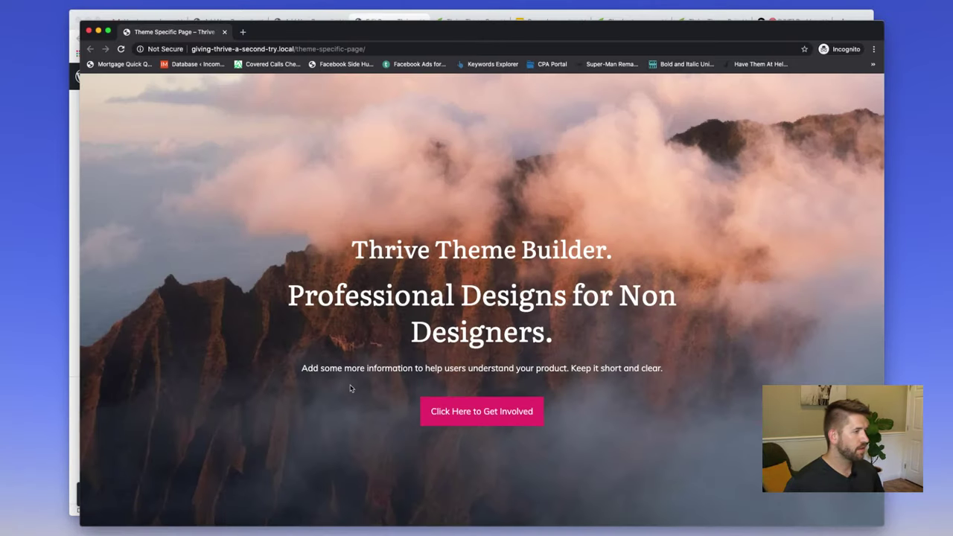
Check which headline variation the live page shows, then close it and reload the page editor to refresh the A/B test overview.
left_click_drag(335, 260, 728, 336)
left_click(721, 397)
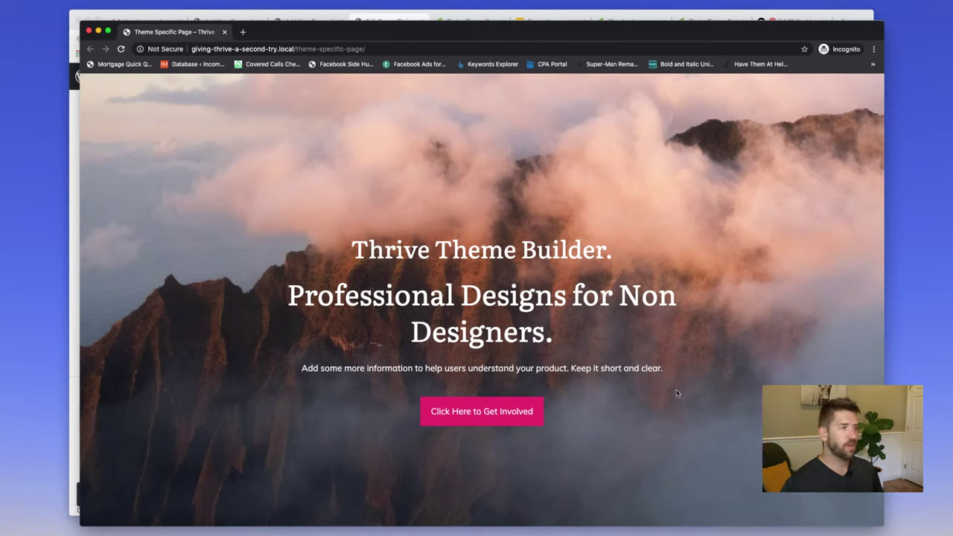
key("super+w")
left_click(108, 38)
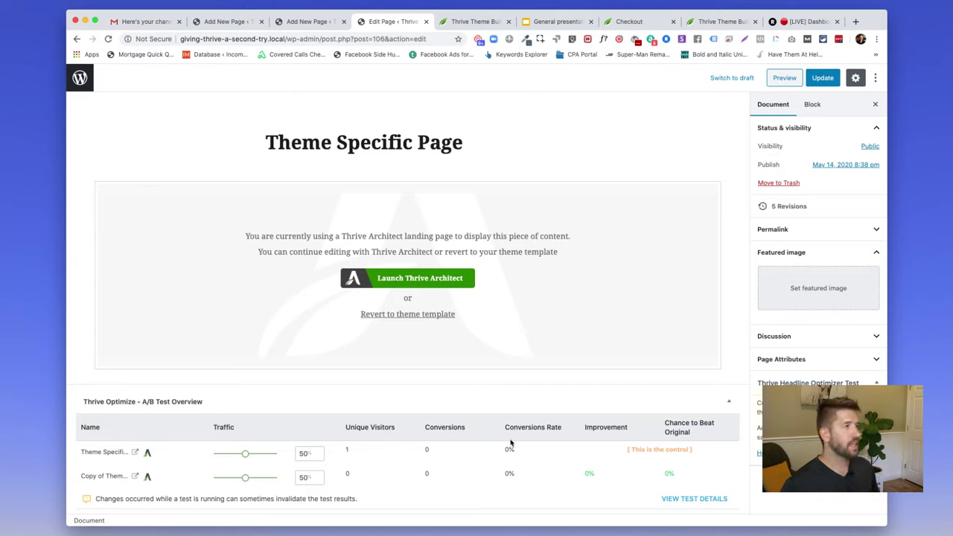
Go back from the page editor to the site admin and create a new post titled "Blog Post".
left_click(301, 22)
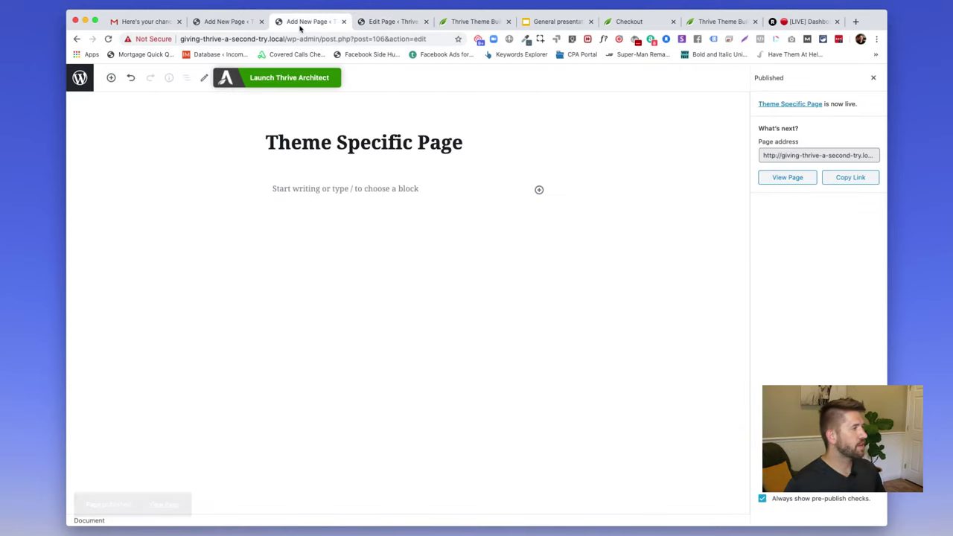
left_click(221, 22)
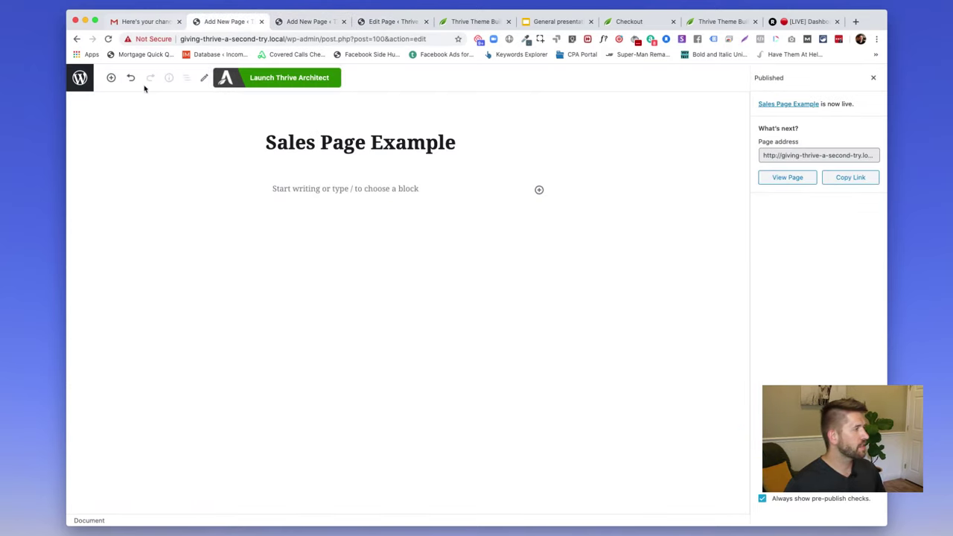
left_click(81, 78)
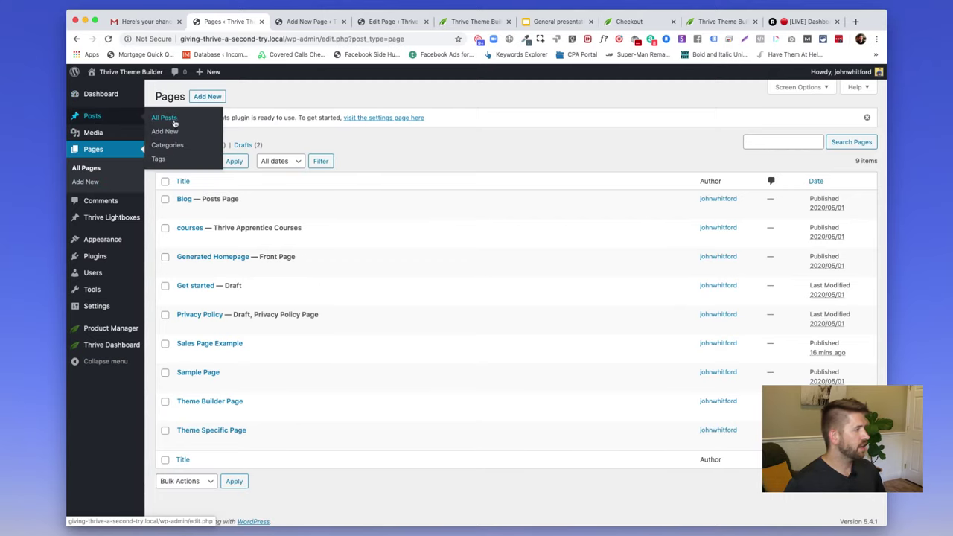
left_click(166, 133)
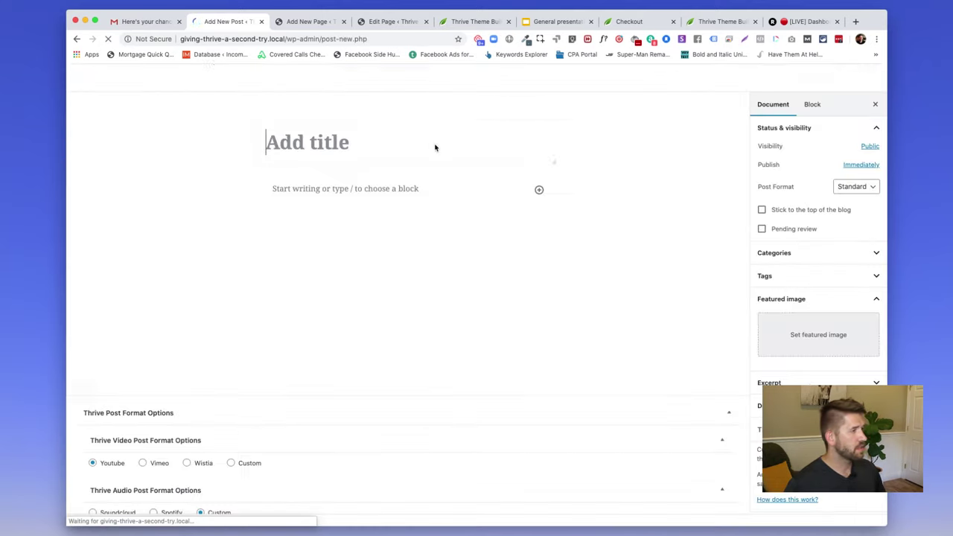
type("Blog Post")
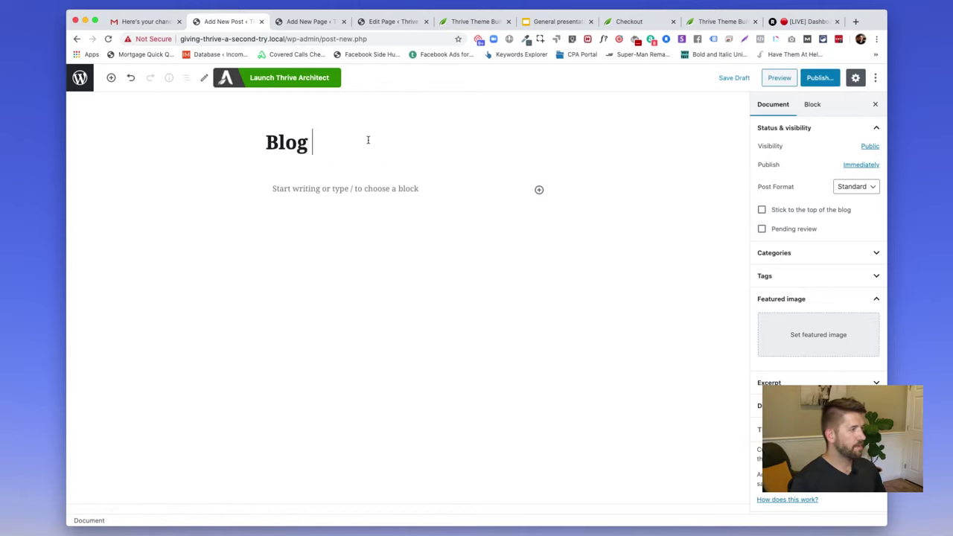
Keep the Standard post format, publish the post, and launch Thrive Architect to edit it.
left_click(856, 186)
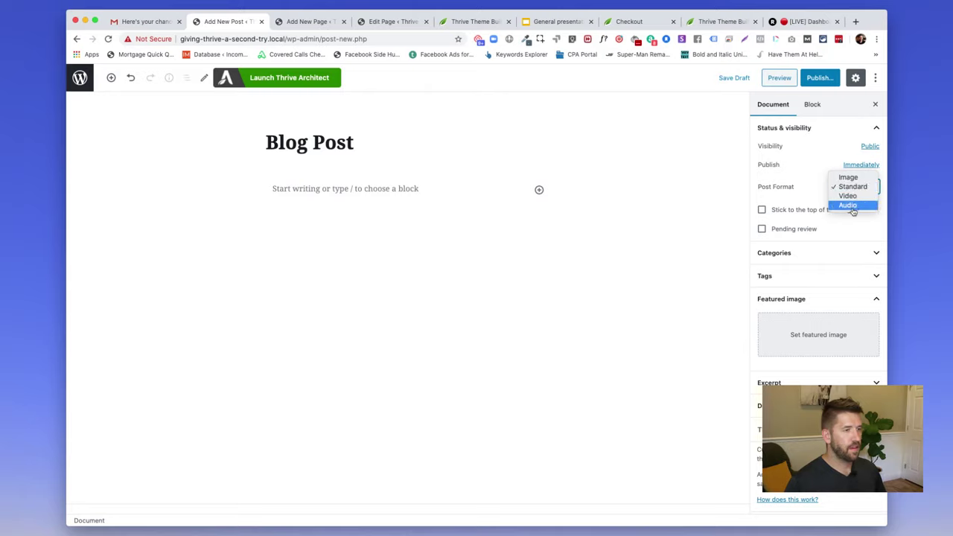
left_click(852, 186)
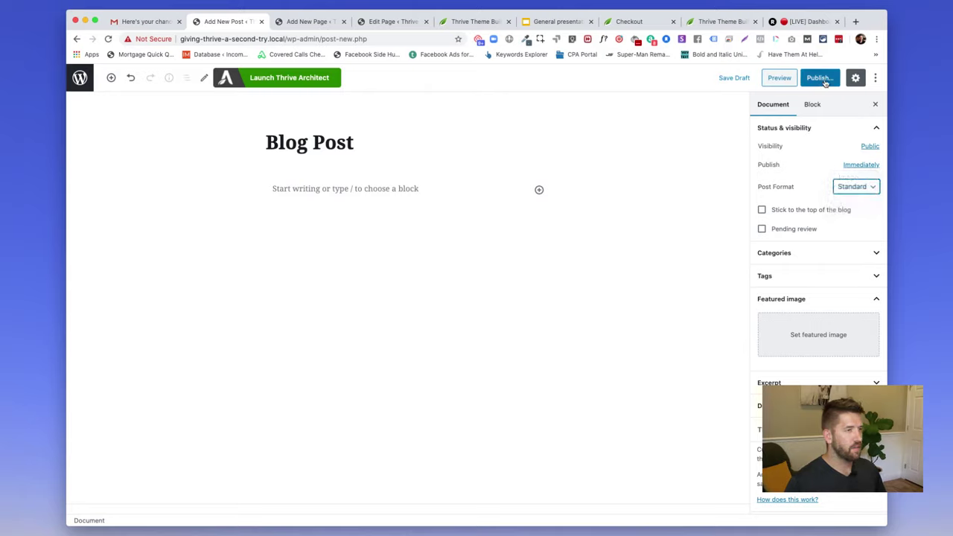
left_click(819, 78)
left_click(818, 77)
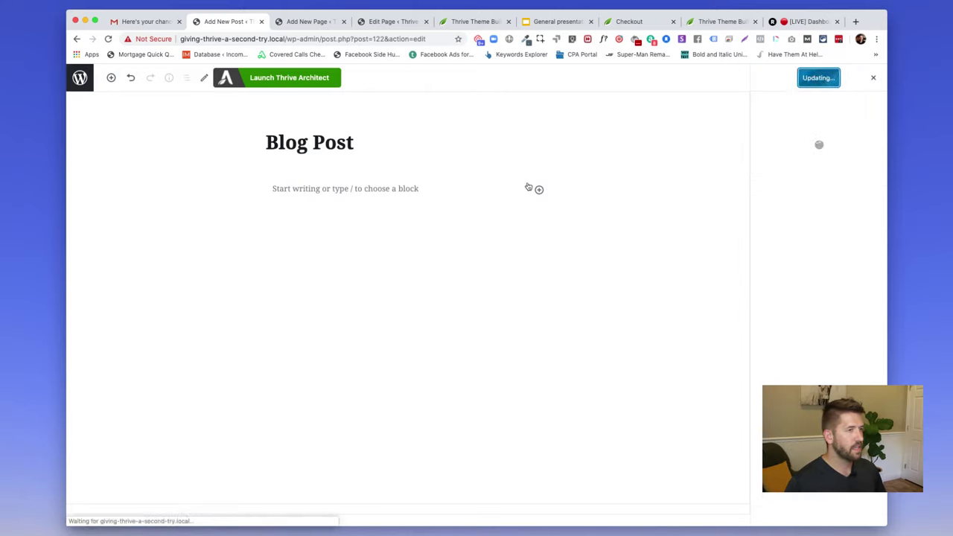
left_click(256, 85)
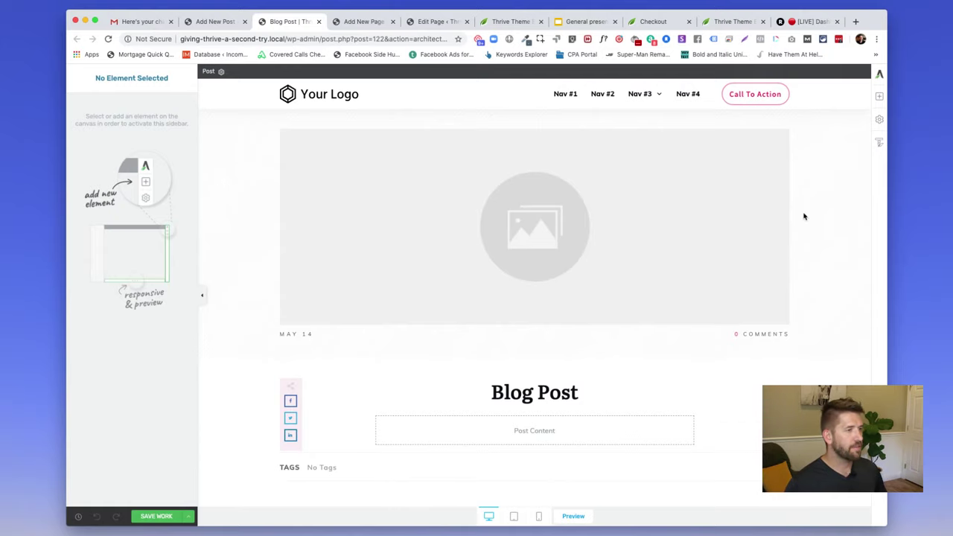
Add a Content Block element to the post content area below the Blog Post title.
scroll(802, 215, "down", 1)
scroll(708, 226, "up", 1)
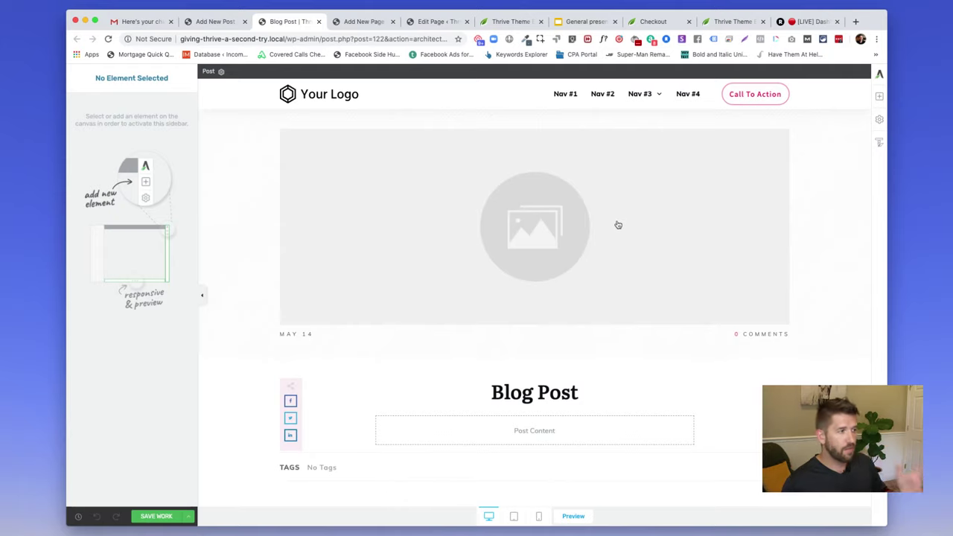
scroll(618, 225, "down", 1)
scroll(585, 335, "down", 3)
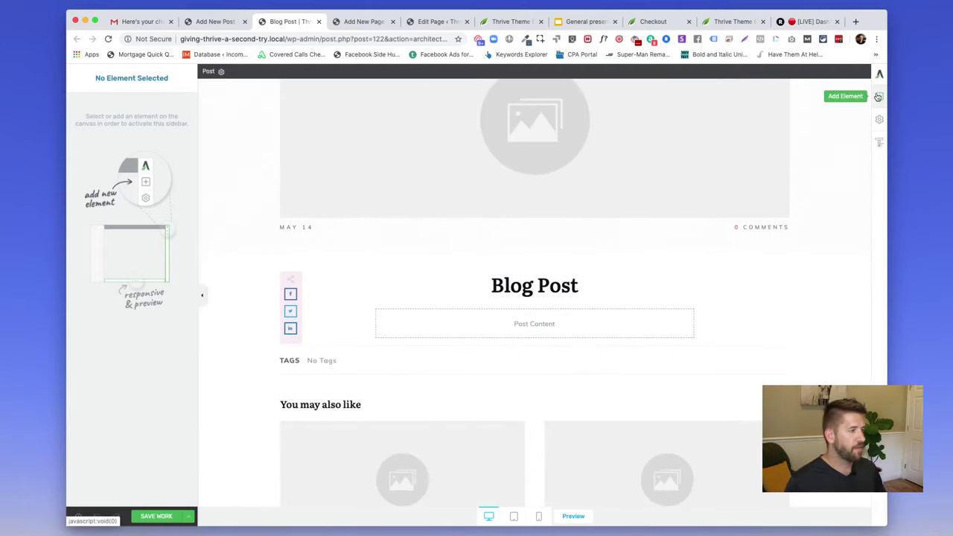
scroll(532, 176, "up", 3)
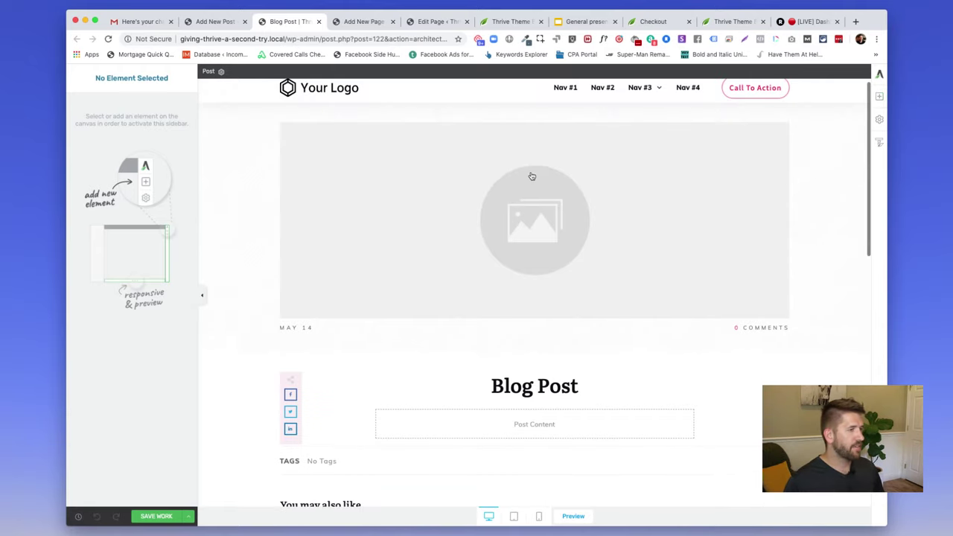
left_click(879, 96)
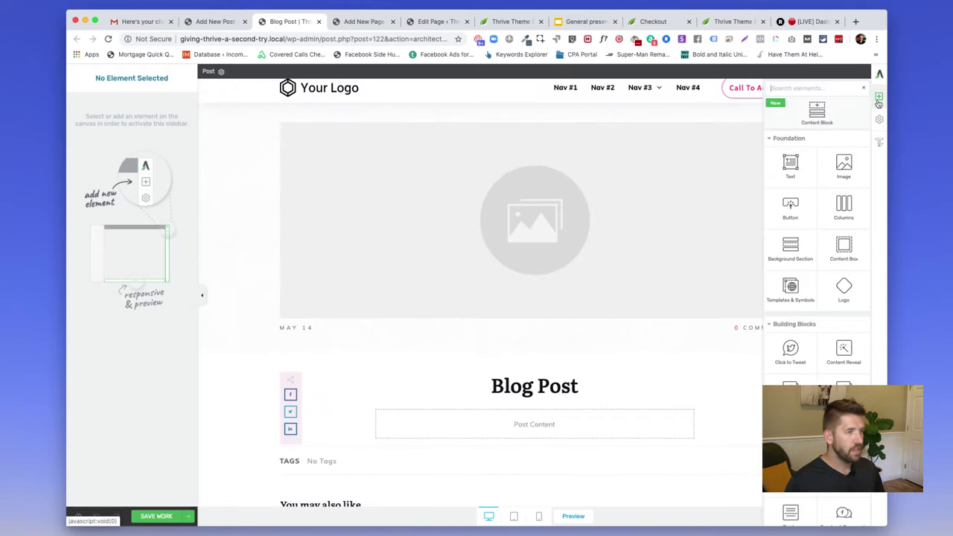
left_click(803, 119)
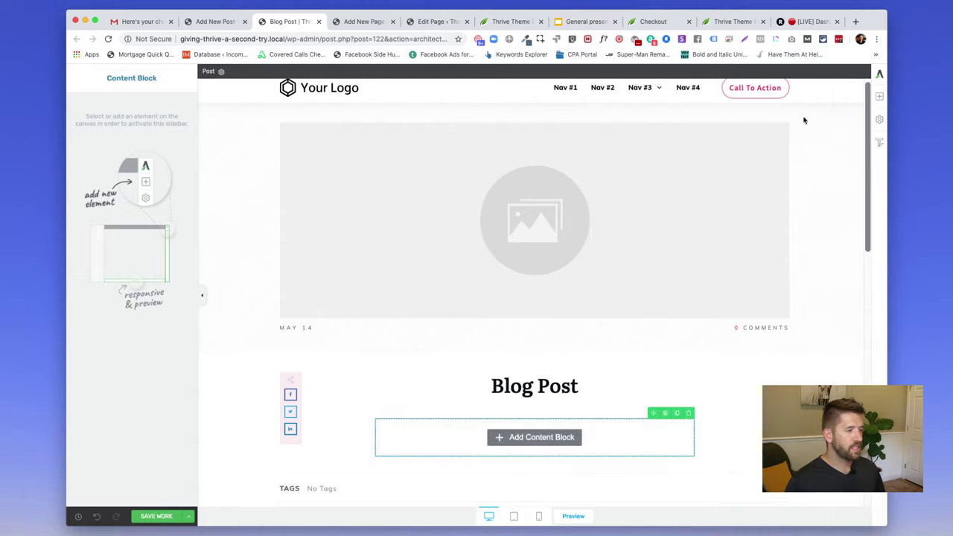
Browse the Content Marketing Pack, filter it to Product Review List blocks, and insert the first design with the numbered star ratings.
scroll(617, 198, "down", 3)
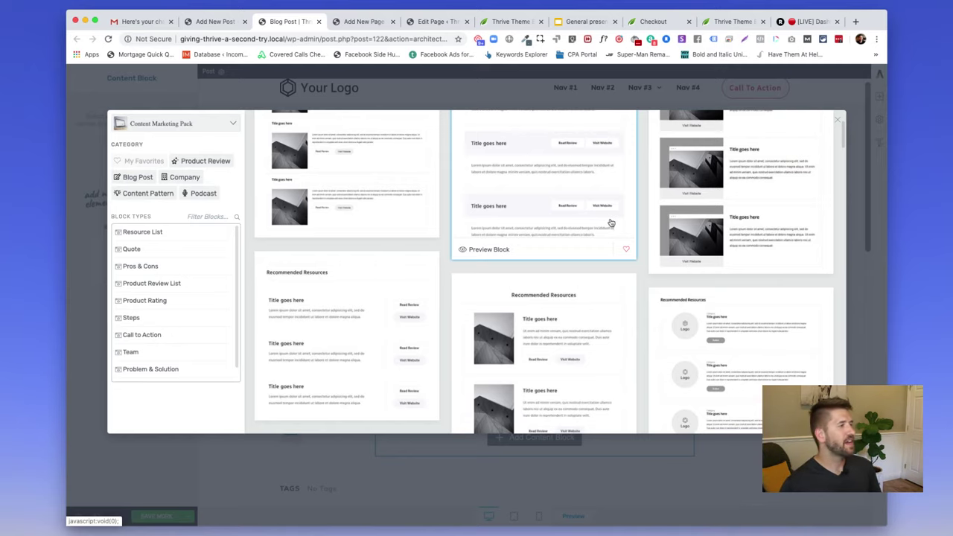
scroll(427, 292, "down", 3)
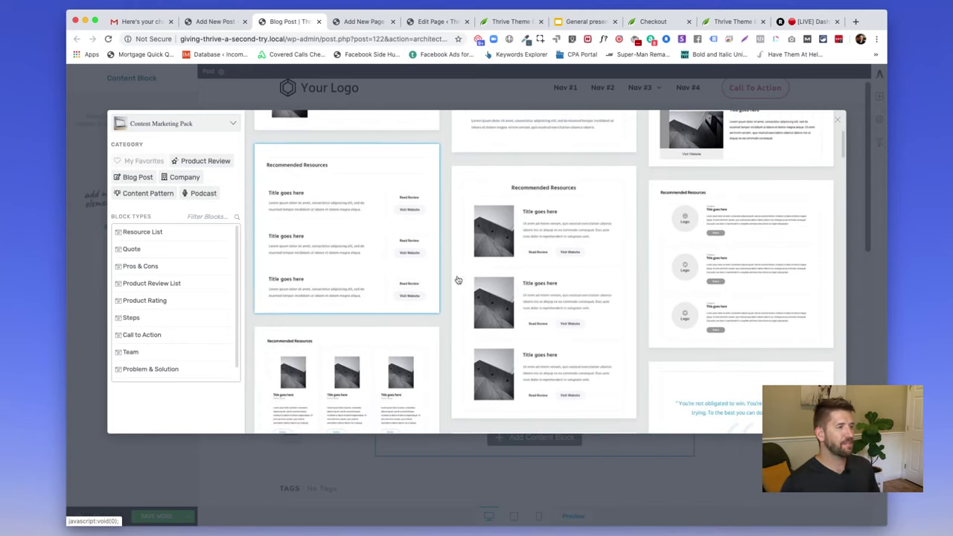
scroll(458, 276, "down", 10)
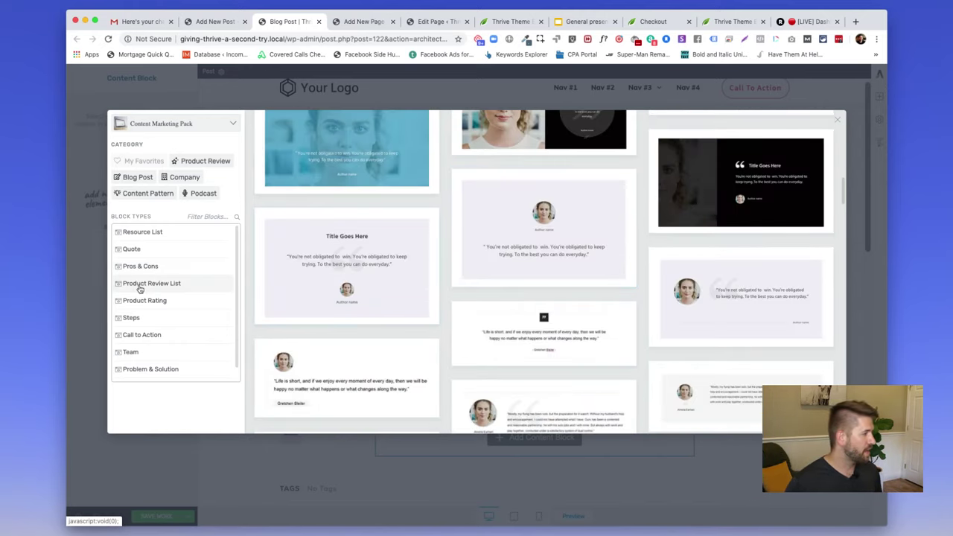
left_click(139, 286)
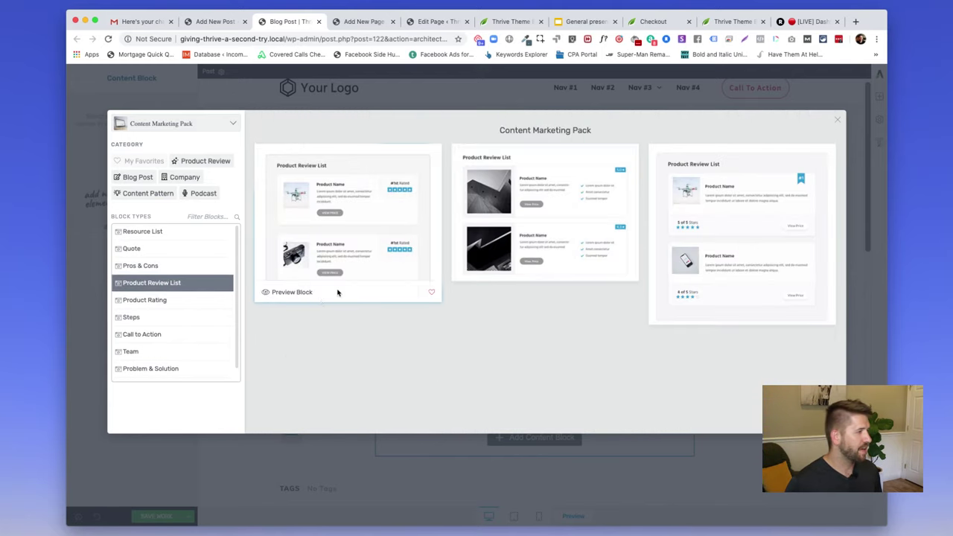
left_click(364, 218)
left_click(692, 174)
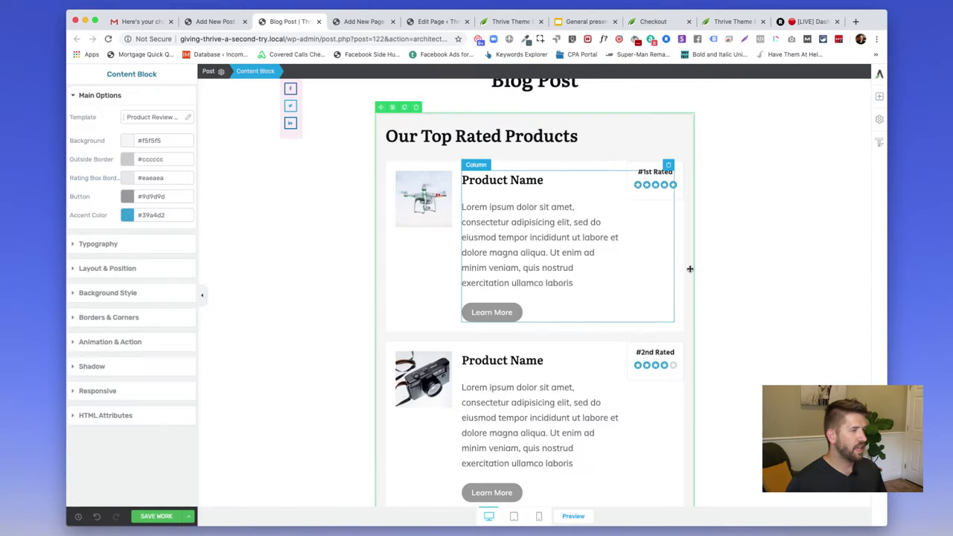
Set the star rating of the second product, the camera, to 2 out of 5.
scroll(729, 311, "down", 3)
scroll(612, 355, "down", 3)
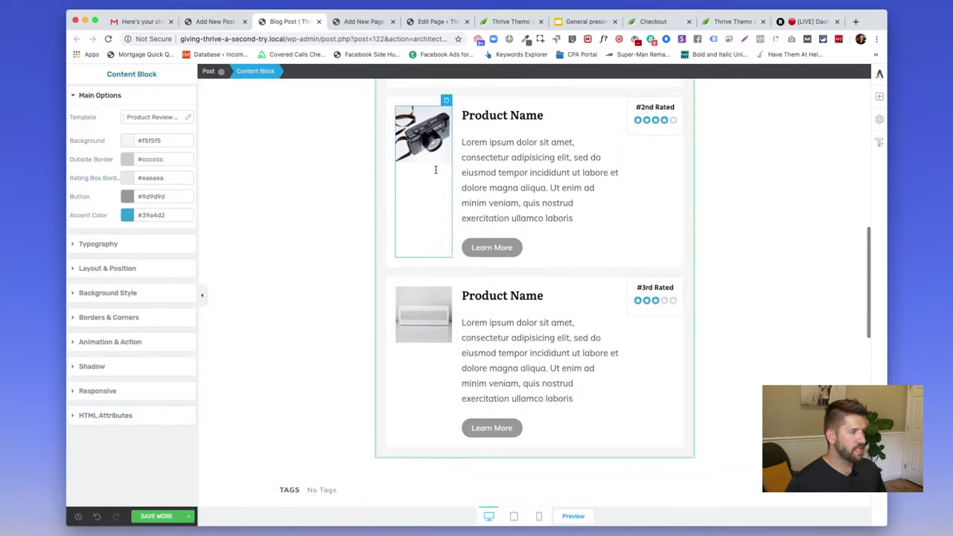
left_click(422, 126)
scroll(521, 223, "up", 2)
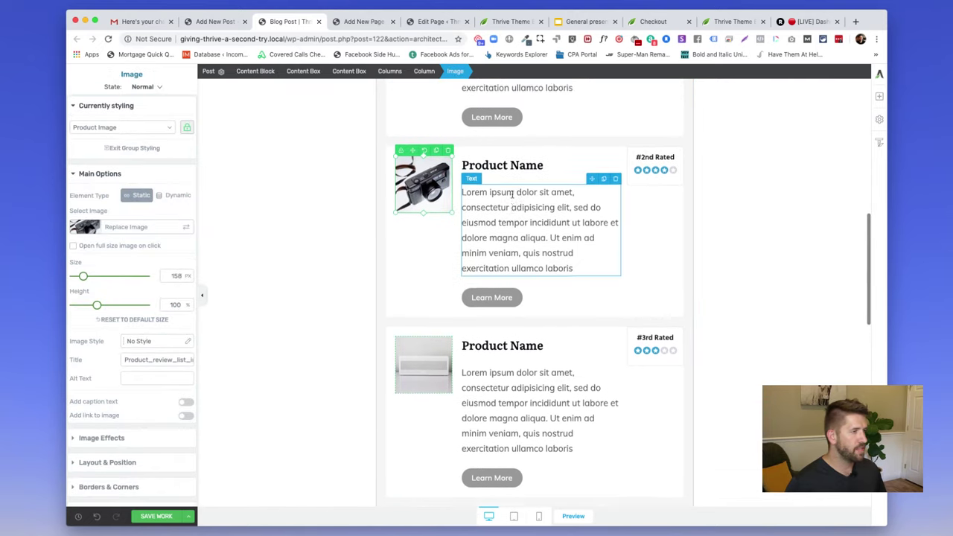
left_click(656, 178)
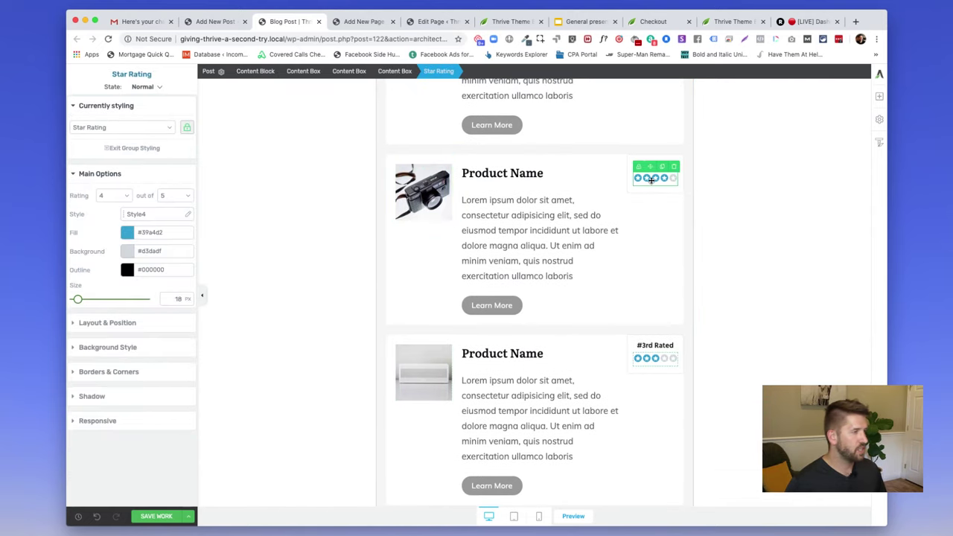
left_click(113, 195)
left_click(112, 162)
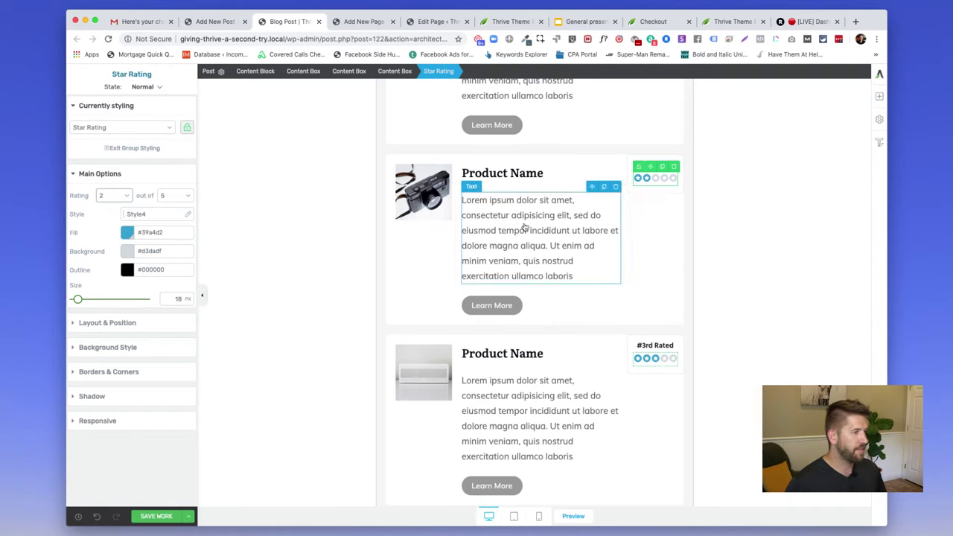
Replace the second product's name with "Update content".
left_click(423, 197)
triple_click(506, 173)
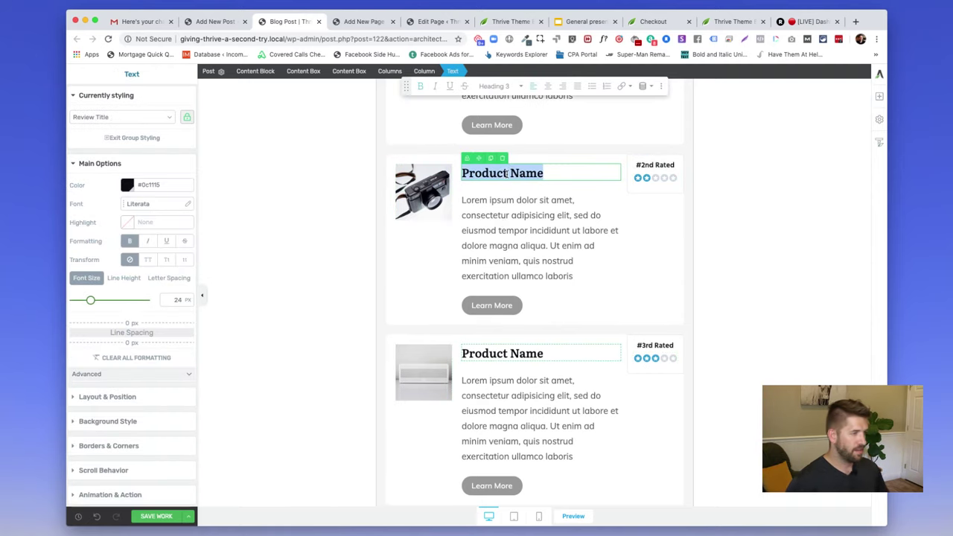
type("Update content")
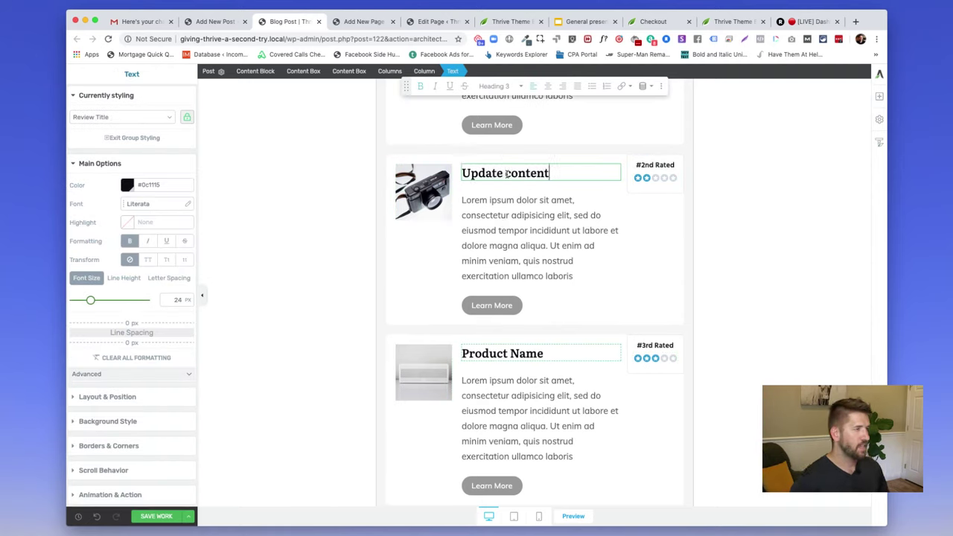
left_click(642, 251)
Select the whole product review content block and set its Button color to magenta #ed1bed.
scroll(645, 250, "up", 3)
scroll(645, 253, "up", 2)
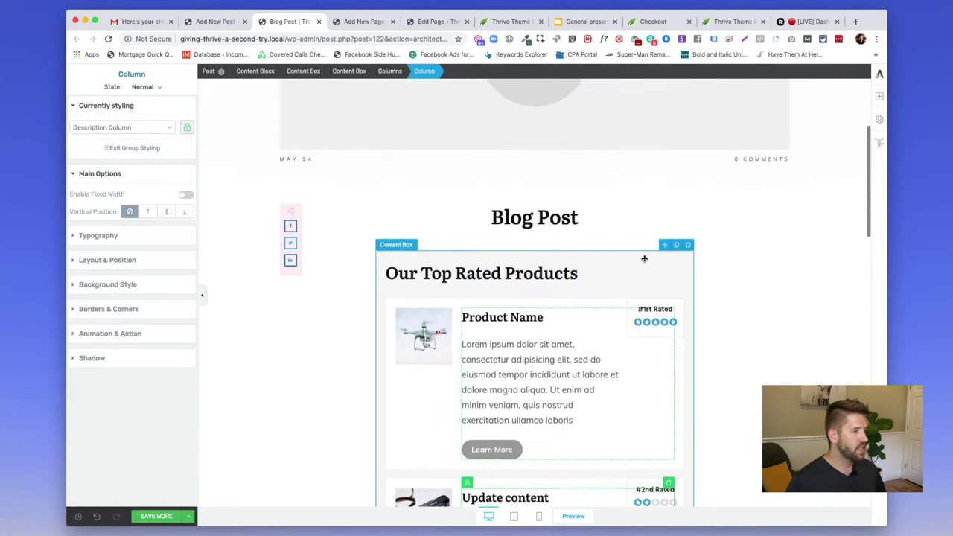
left_click(247, 73)
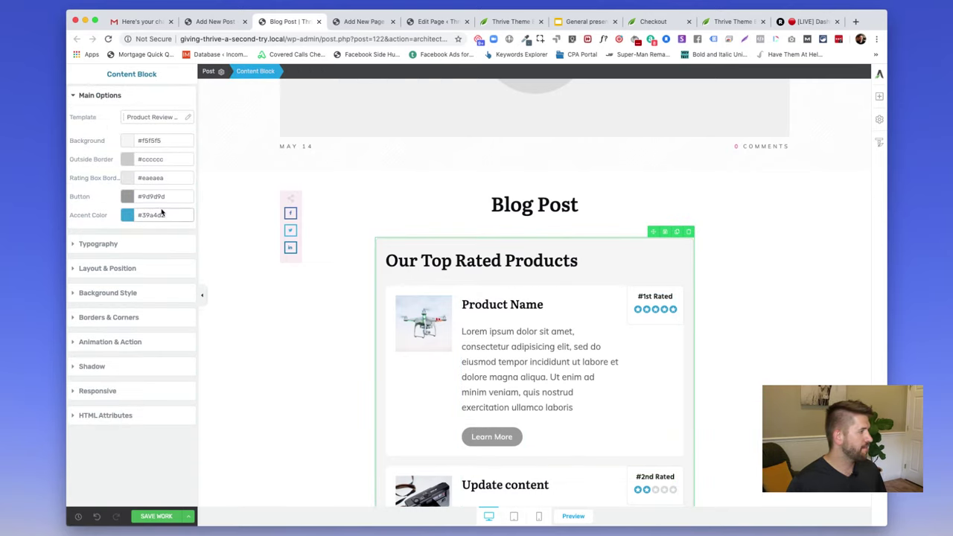
left_click(126, 197)
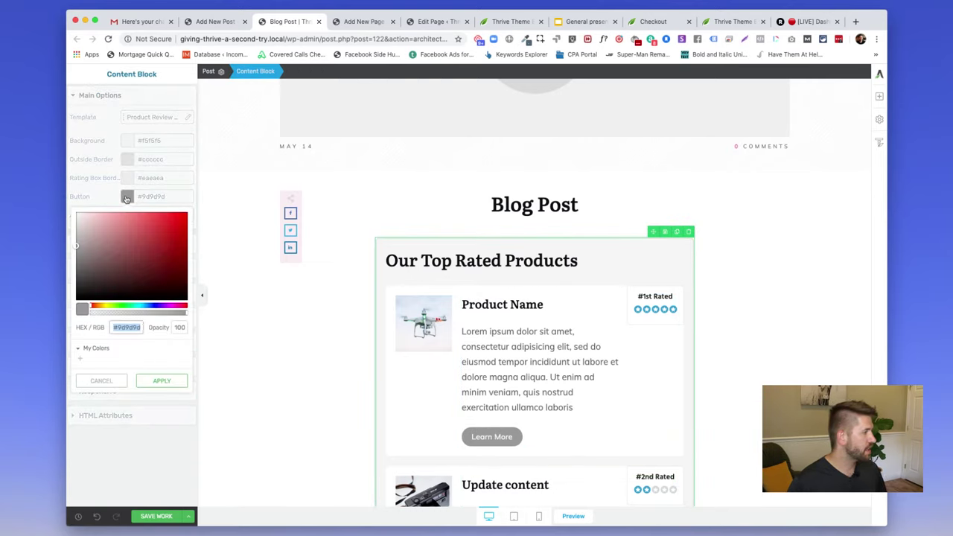
left_click(169, 308)
left_click(175, 221)
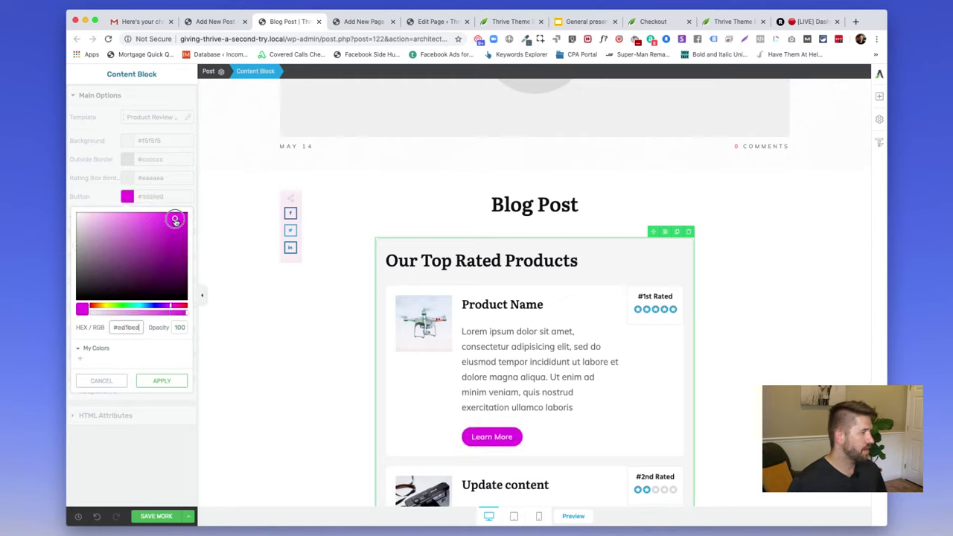
left_click(158, 381)
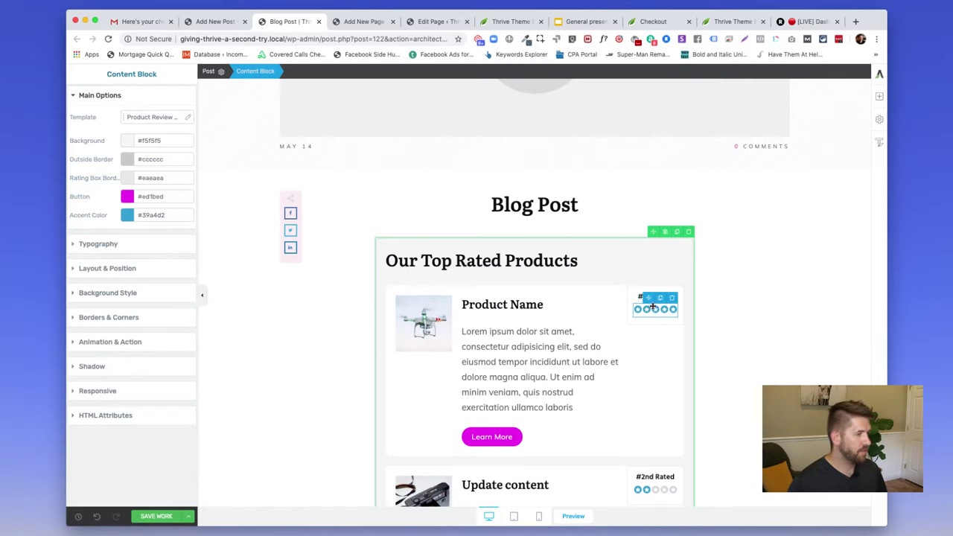
Set the content block's Accent Color to yellow #fff000 and look over the recolored stars and buttons in the post.
left_click(137, 218)
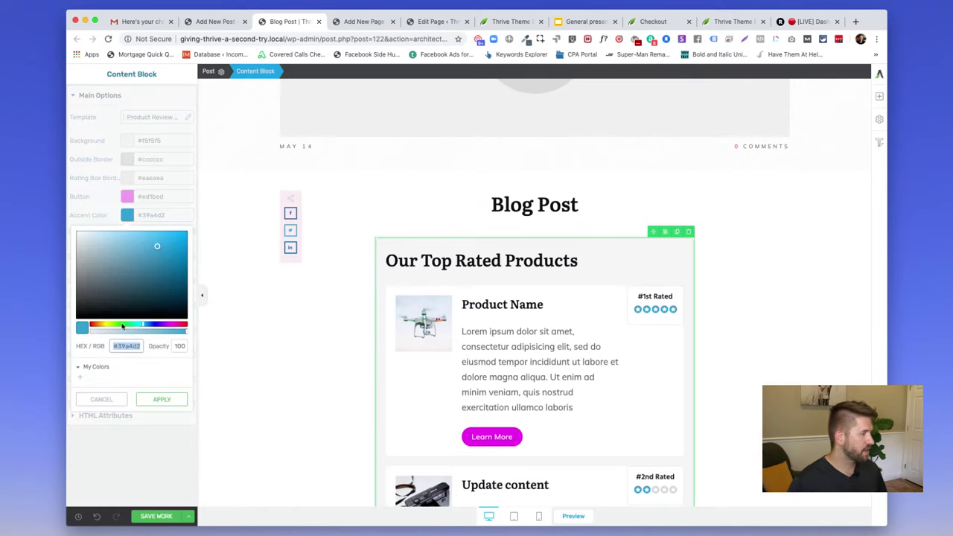
left_click_drag(123, 327, 105, 326)
left_click_drag(137, 242, 187, 206)
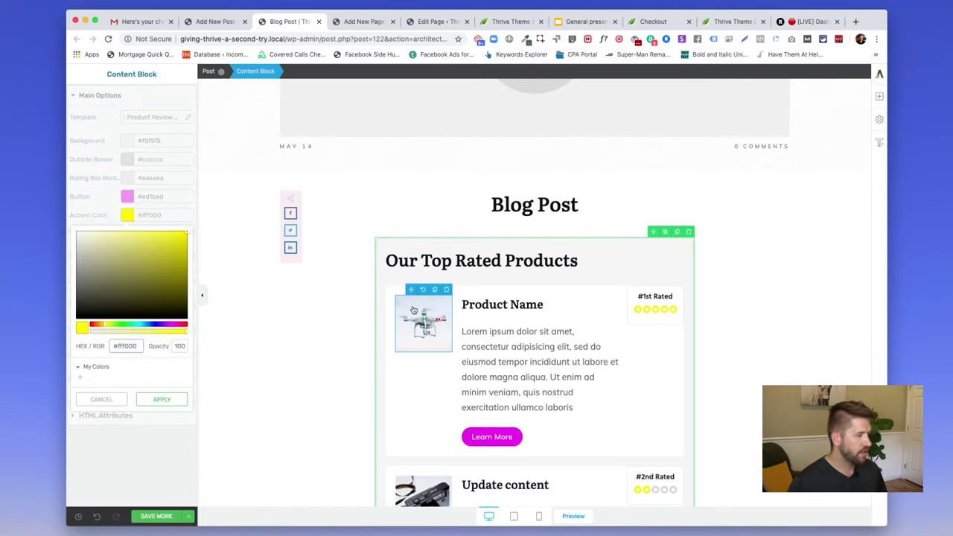
scroll(659, 347, "down", 5)
scroll(682, 355, "down", 3)
left_click(734, 357)
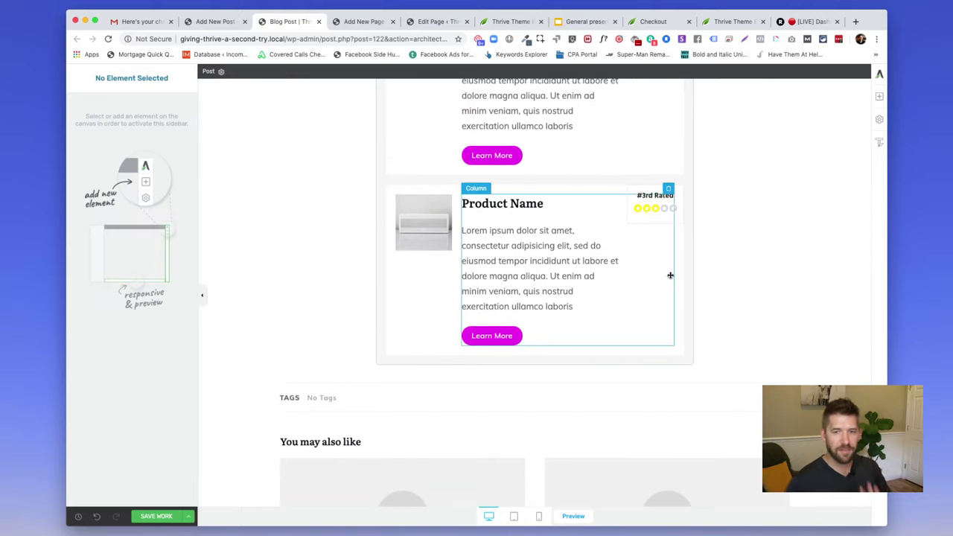
scroll(674, 278, "down", 1)
scroll(745, 279, "up", 10)
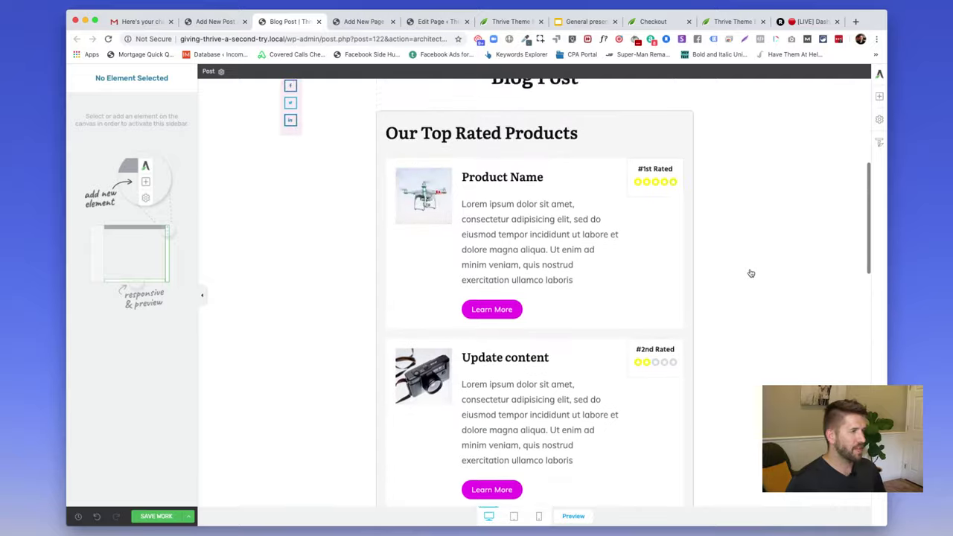
scroll(752, 273, "up", 2)
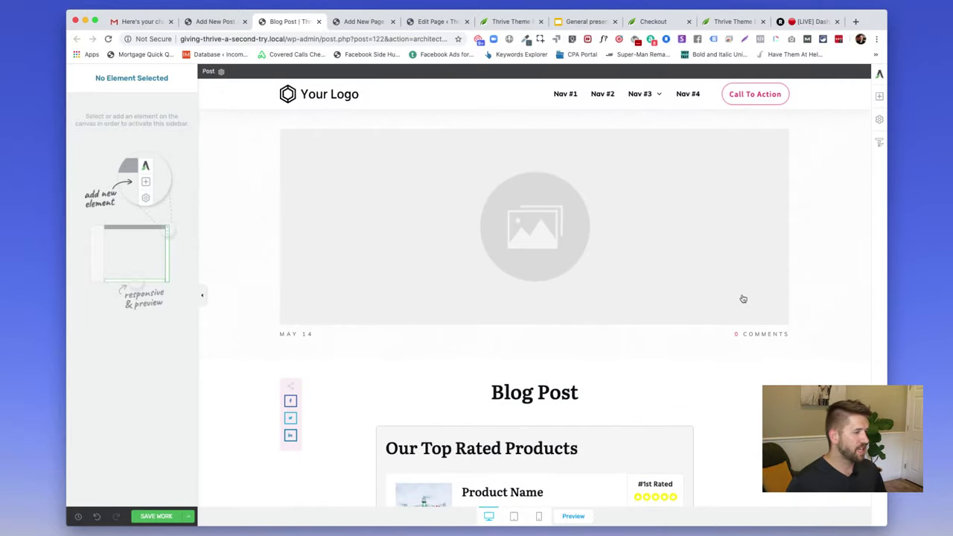
Add a text element to the blog post below the product review content block.
scroll(743, 299, "down", 2)
left_click(878, 96)
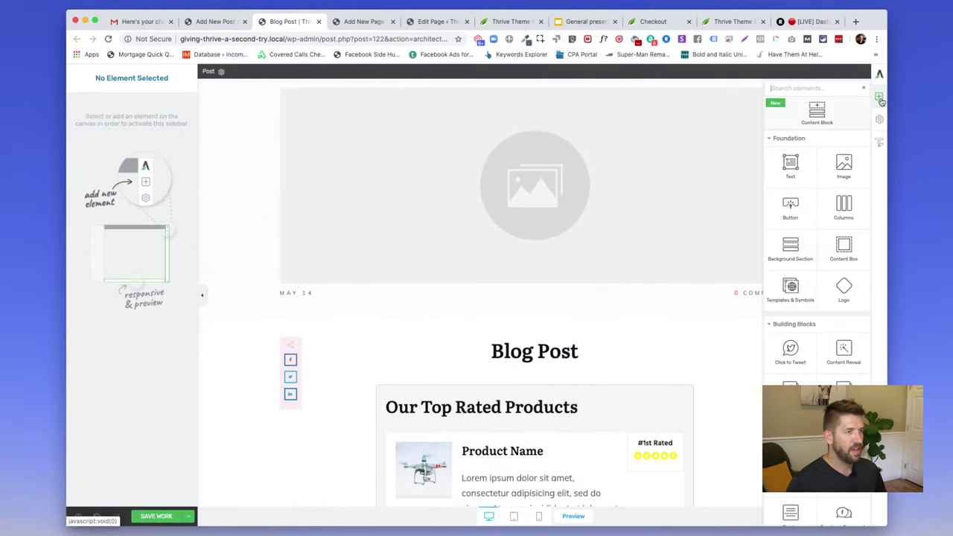
left_click(789, 163)
scroll(751, 192, "up", 5)
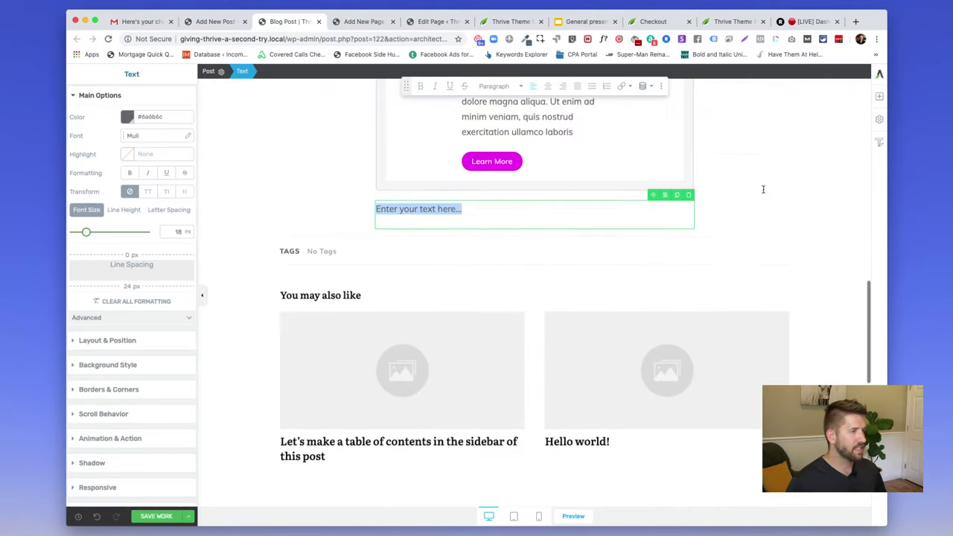
Switch text editing to Distraction Free Mode and write two paragraphs: "Go on and write your heart out!" and "This is Thrive architect....".
left_click(661, 85)
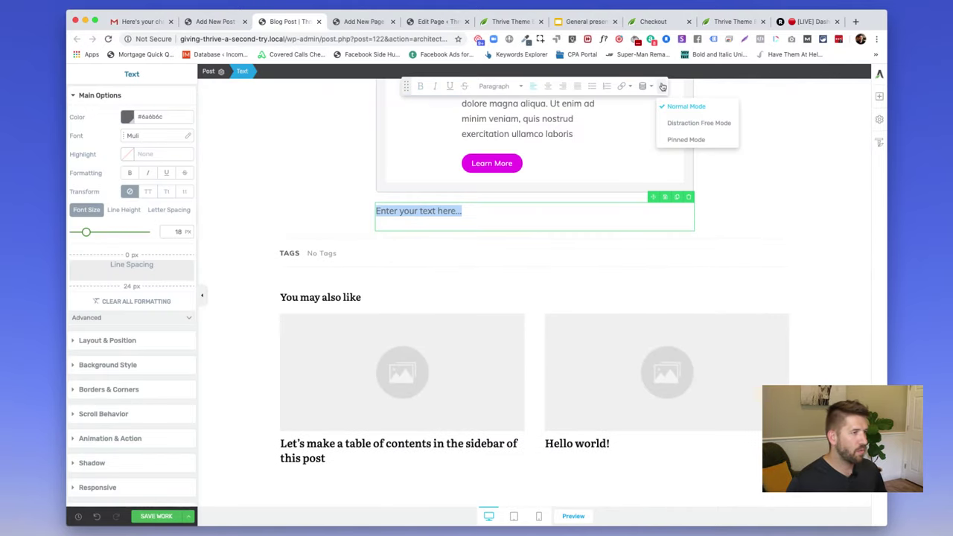
left_click(686, 124)
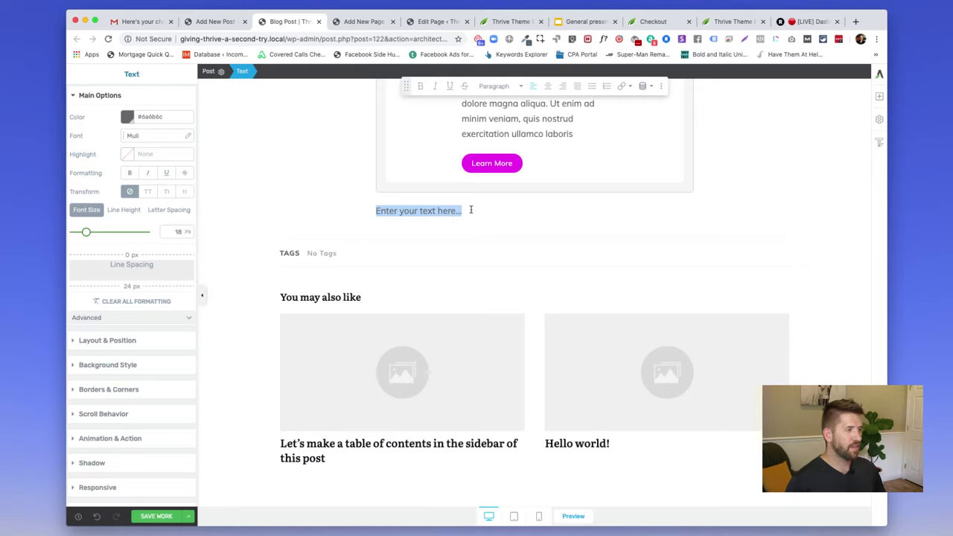
type("Go on and write your h")
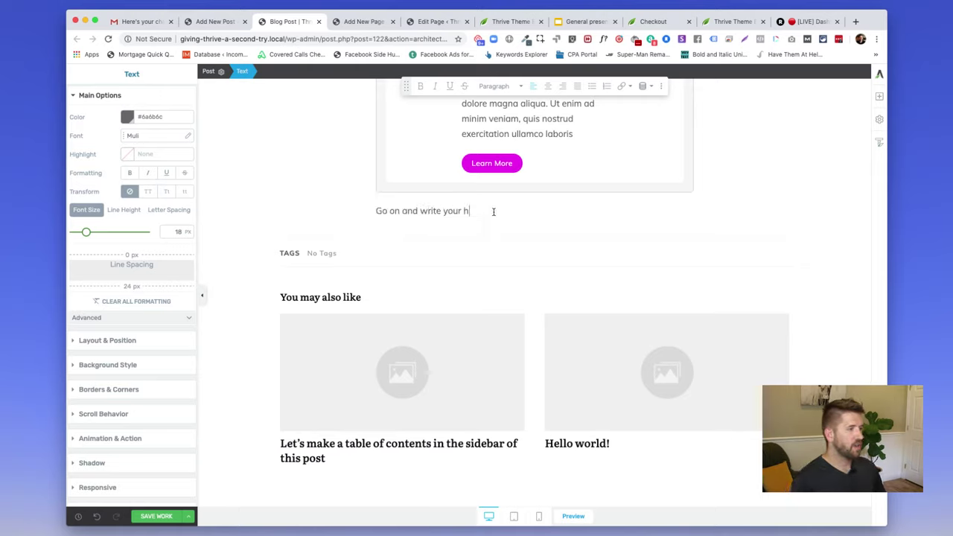
type("eart out!")
key("Return")
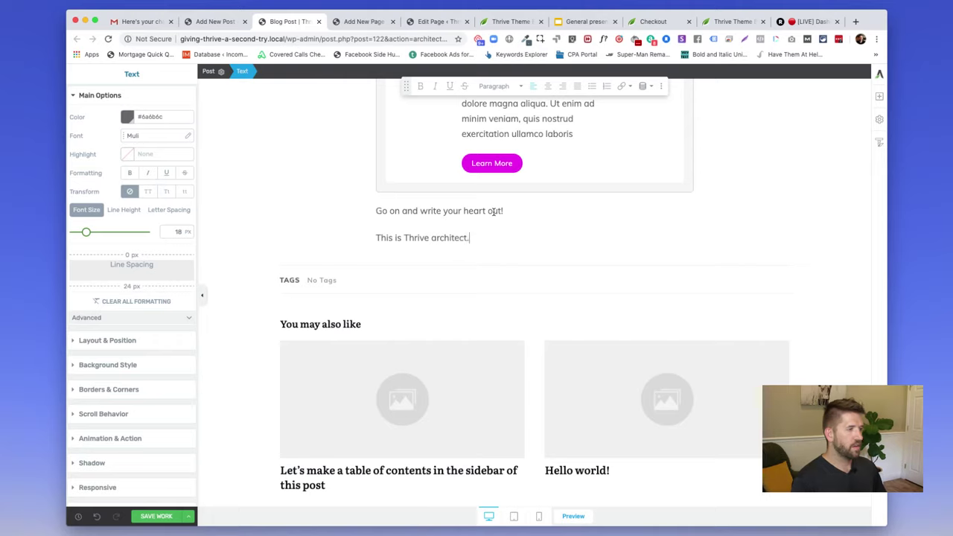
left_click(704, 220)
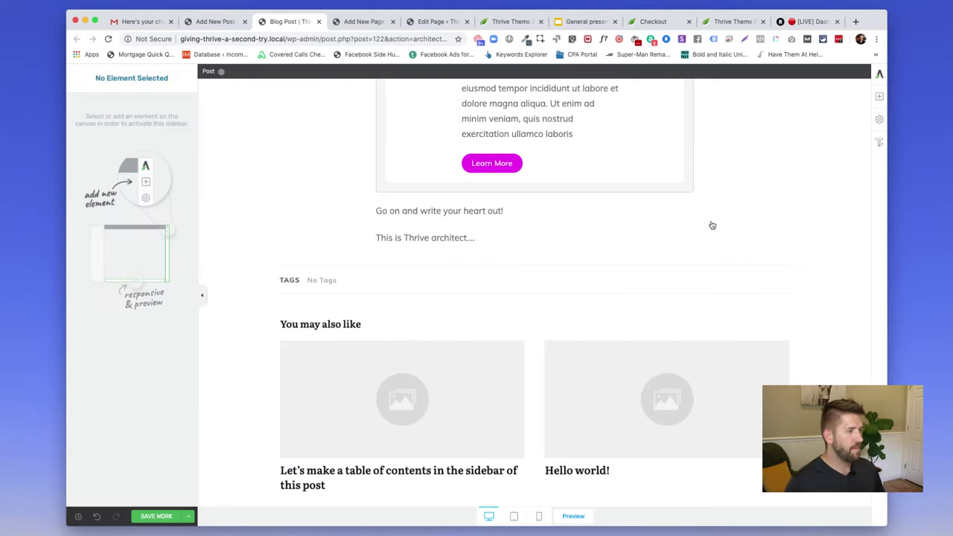
Return the text element's editing to Normal Mode and move the element up directly against the product review block.
left_click(619, 232)
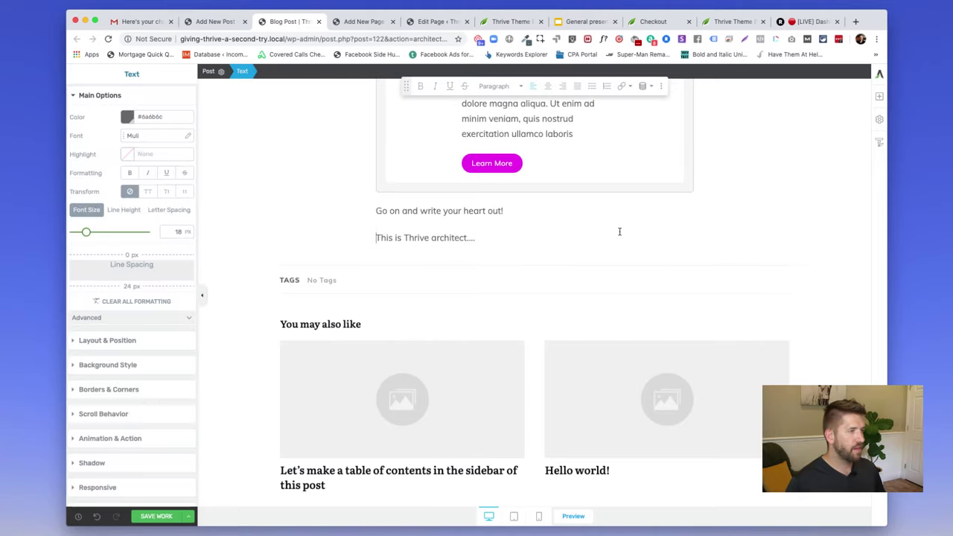
left_click(660, 87)
left_click(686, 110)
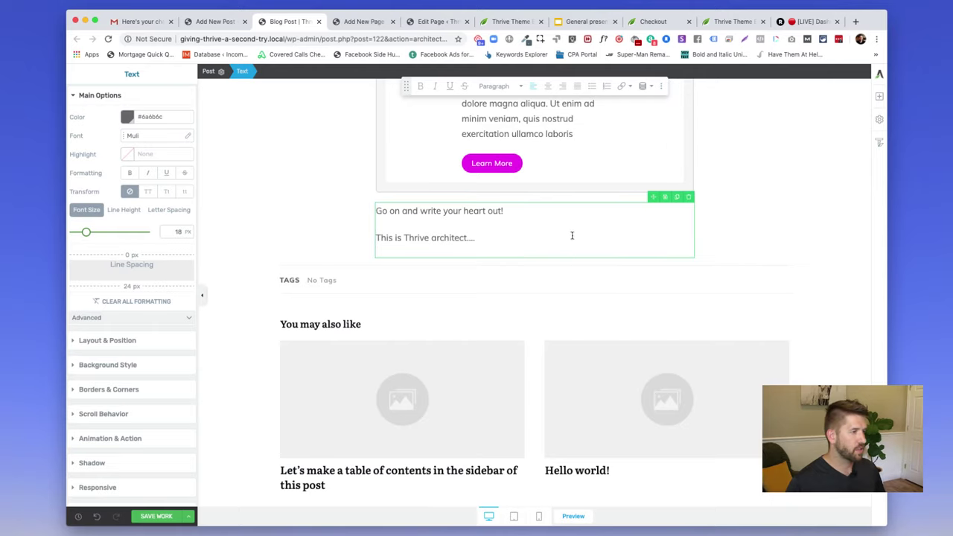
left_click_drag(649, 199, 771, 238)
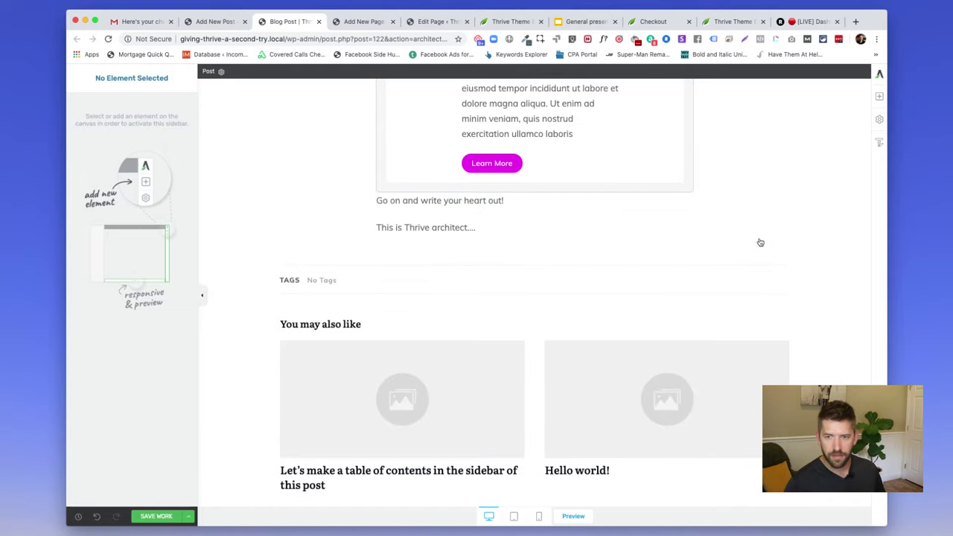
Save the blog post and look over its content down to the related posts.
scroll(768, 241, "up", 15)
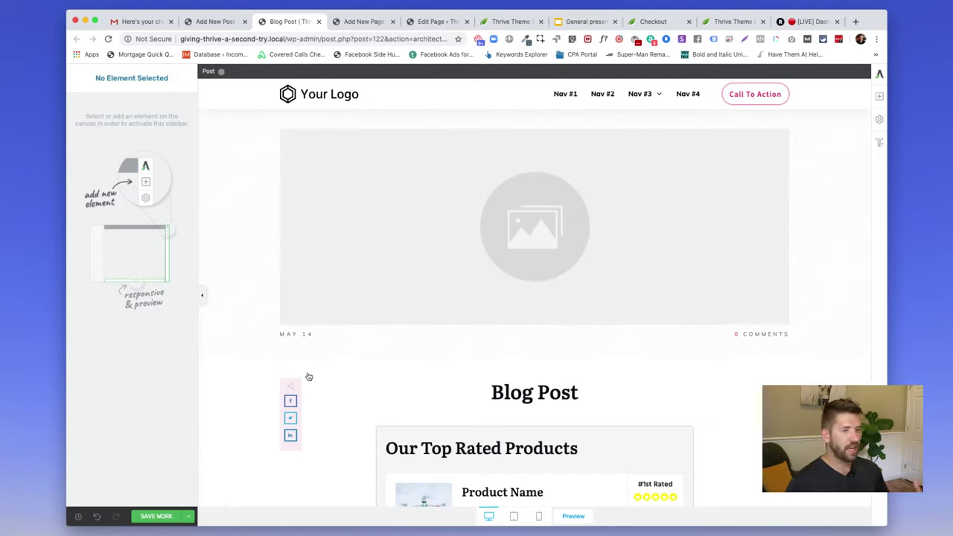
left_click(158, 516)
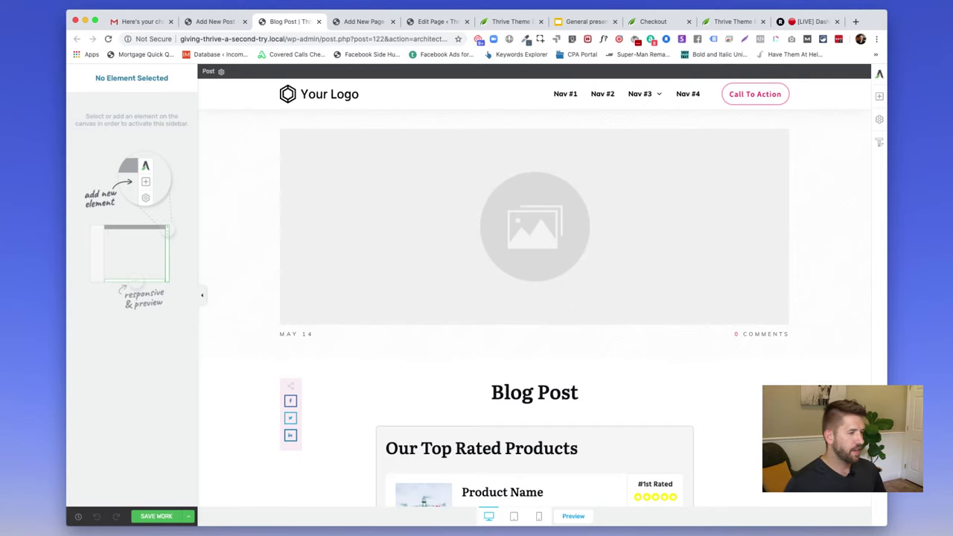
scroll(535, 298, "down", 10)
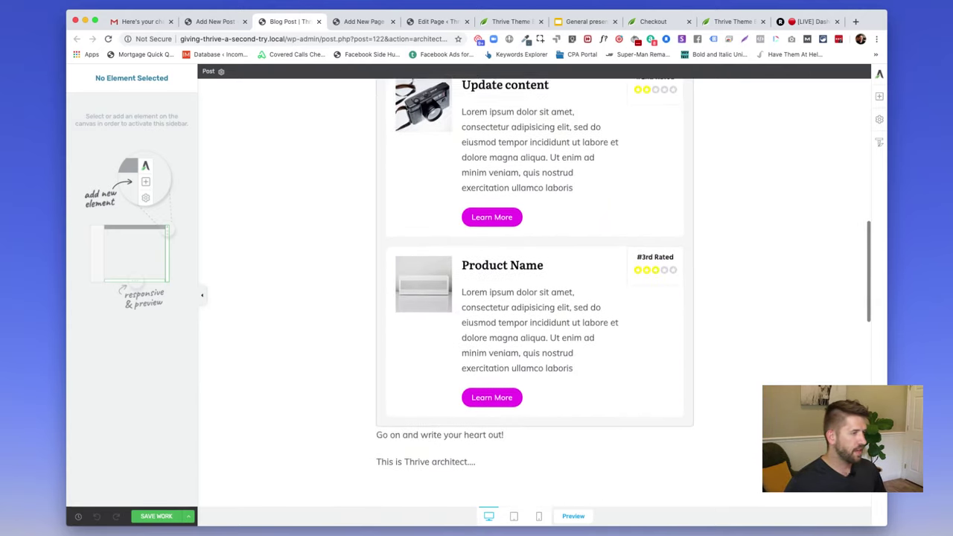
scroll(535, 298, "down", 5)
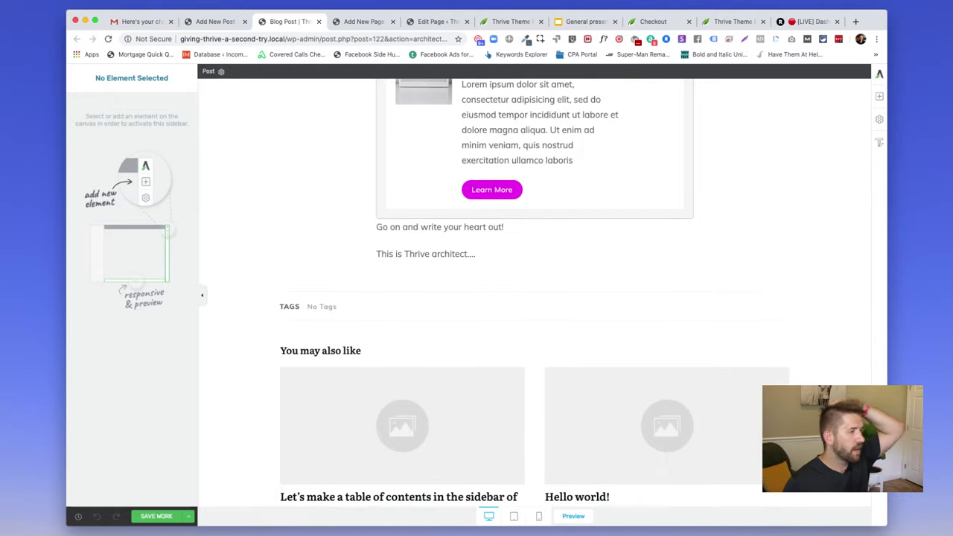
scroll(640, 342, "up", 15)
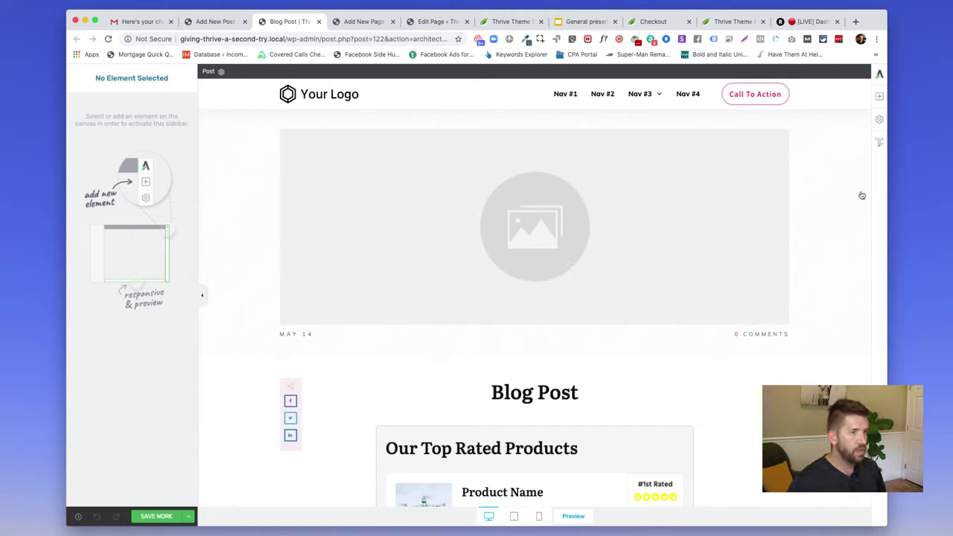
Set the post's format to Video in its template settings and look over the resulting layout with its sidebar.
left_click(880, 120)
left_click(879, 120)
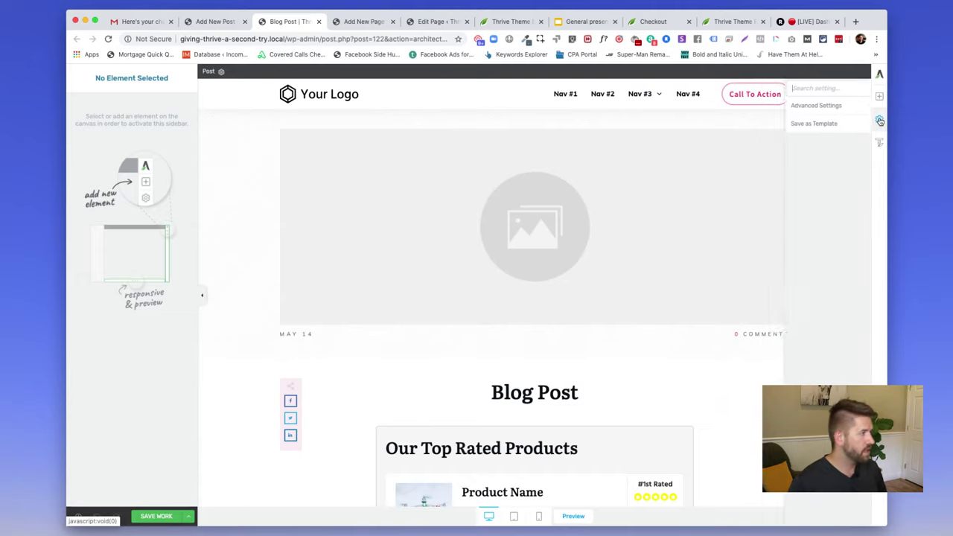
left_click(217, 71)
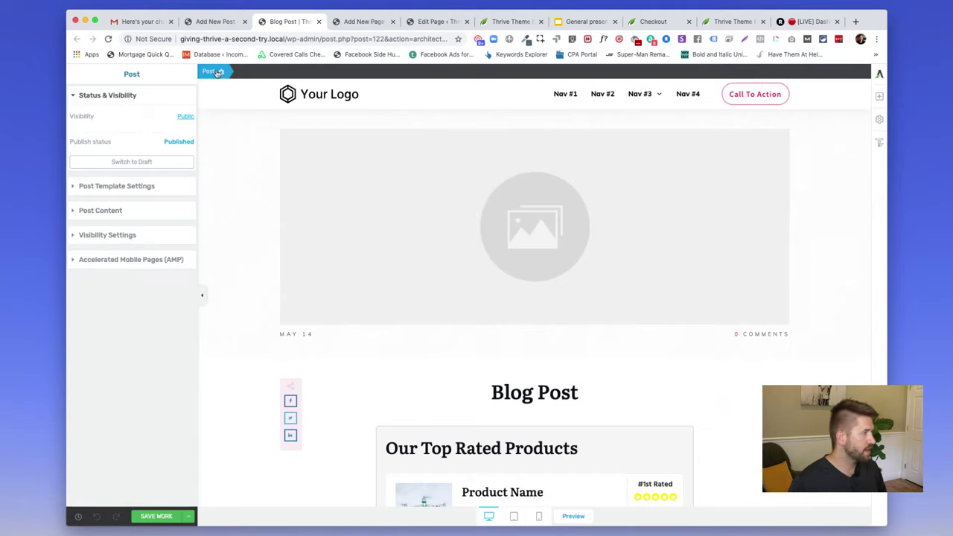
left_click(130, 186)
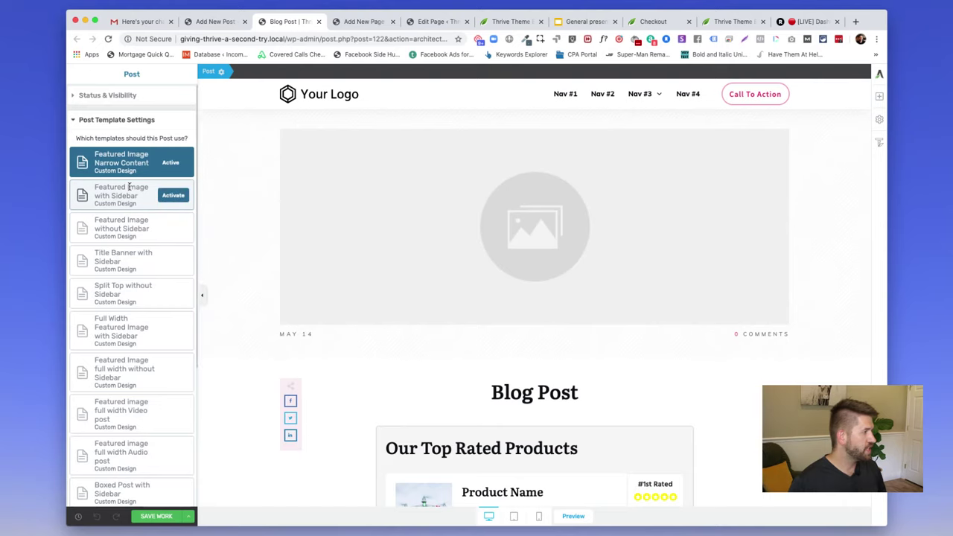
scroll(138, 190, "down", 6)
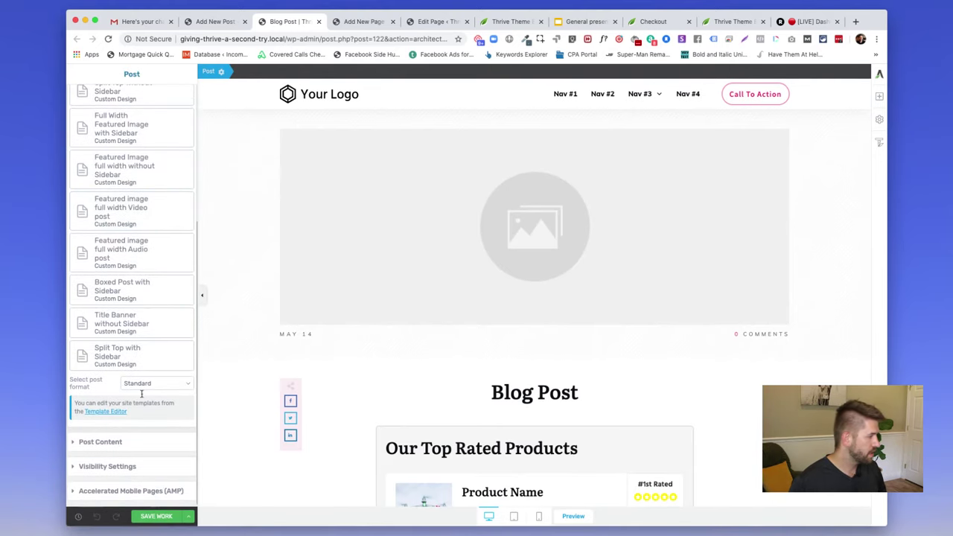
left_click(147, 385)
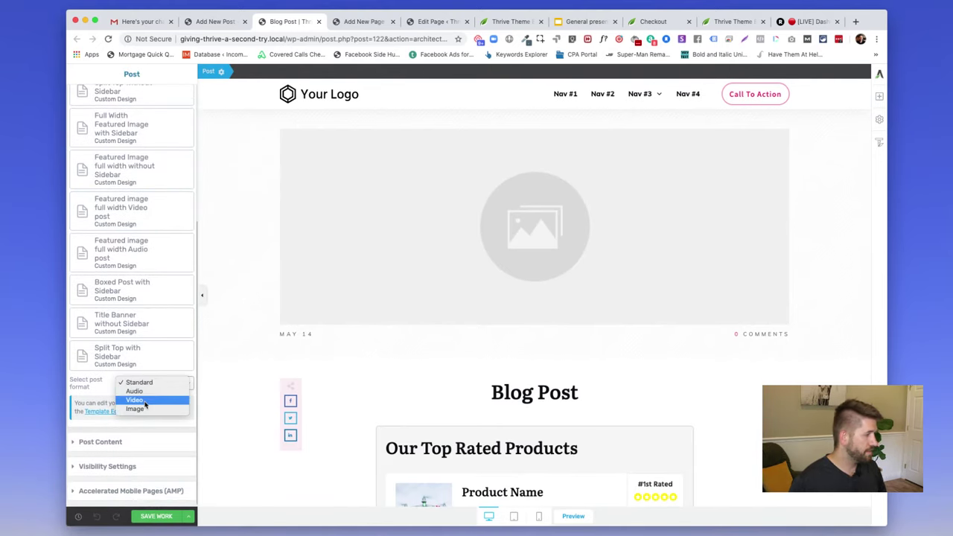
left_click(145, 403)
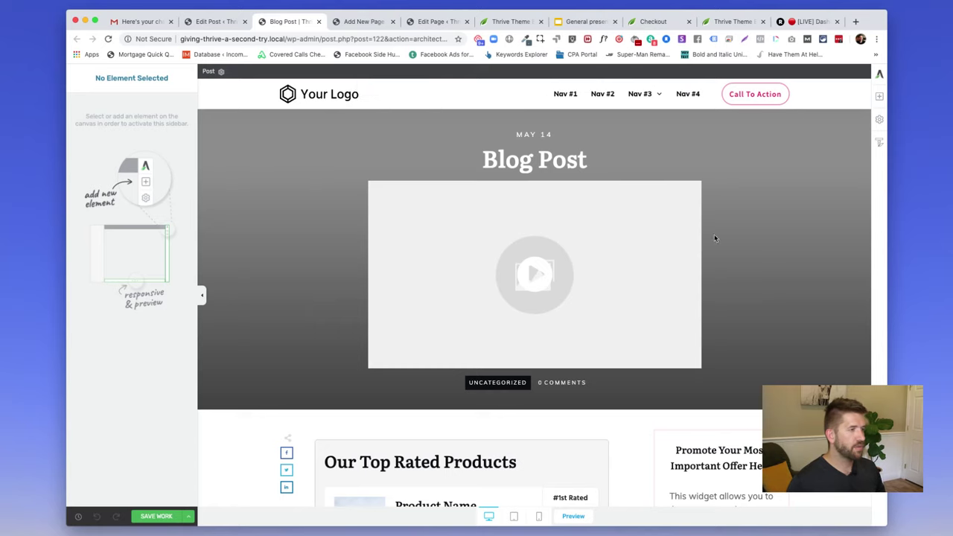
scroll(590, 334, "down", 10)
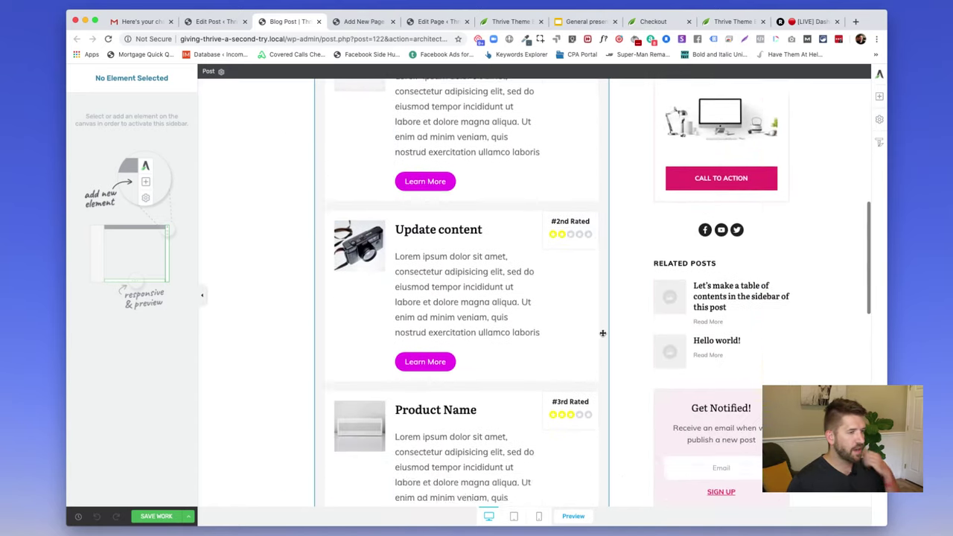
scroll(627, 343, "down", 3)
scroll(627, 342, "up", 4)
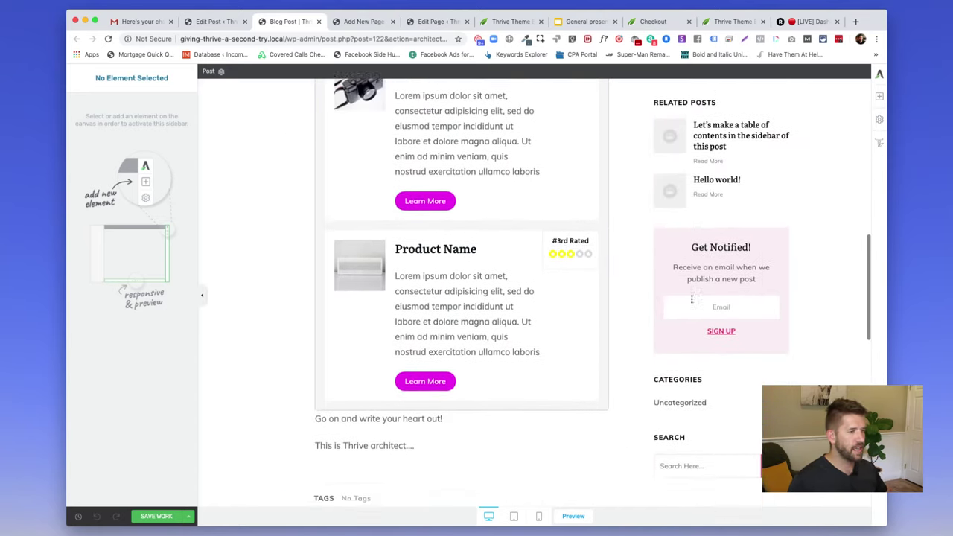
scroll(703, 261, "up", 10)
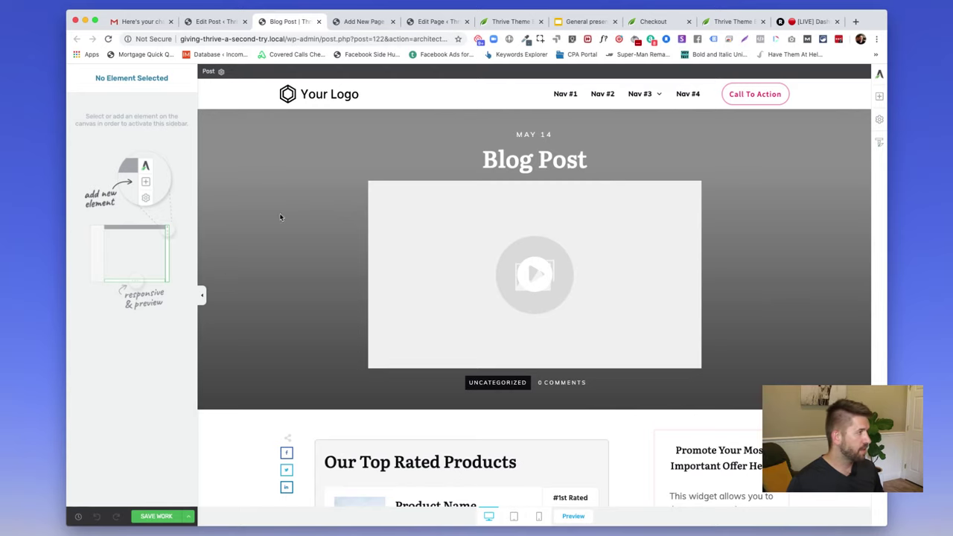
Set the source of the post's featured video to YouTube and ready its URL field for input.
left_click(209, 71)
scroll(132, 224, "down", 5)
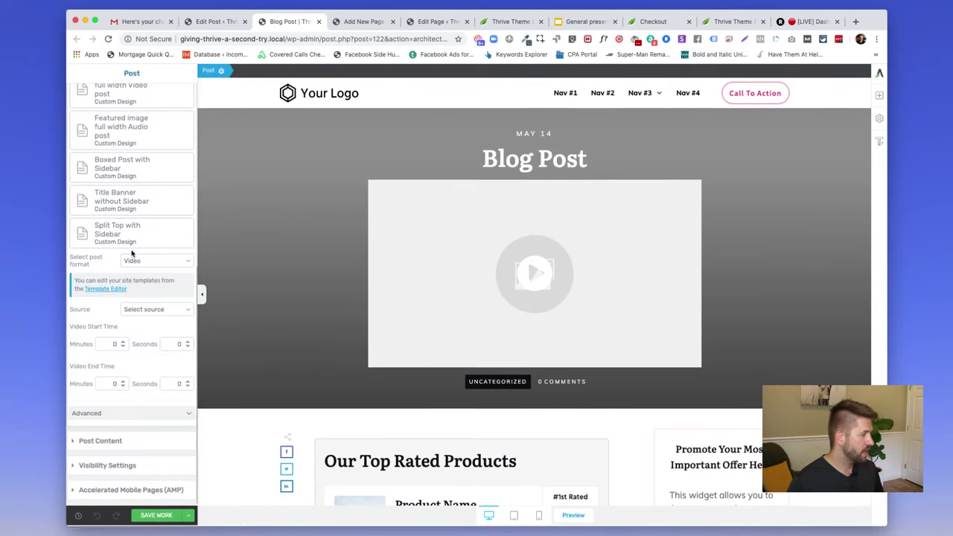
left_click(125, 441)
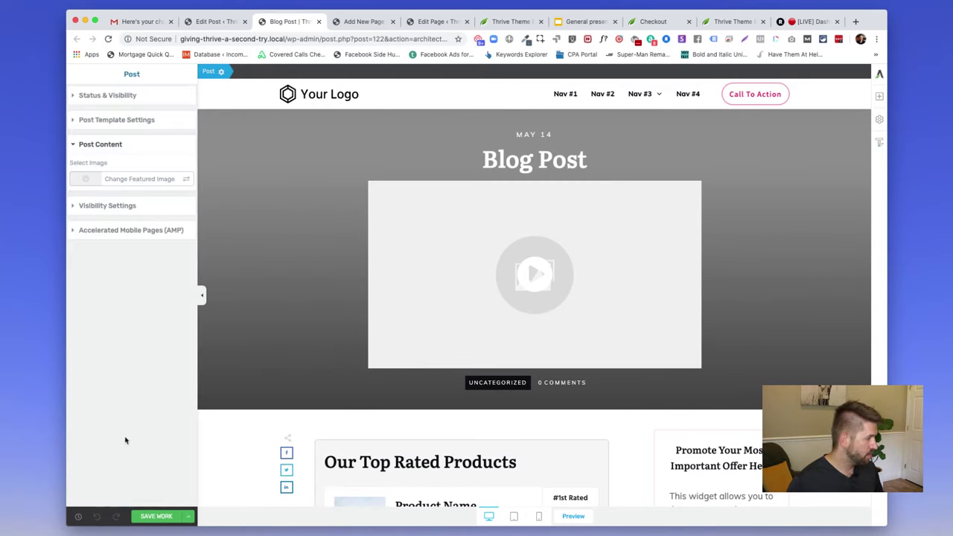
left_click(121, 143)
left_click(126, 124)
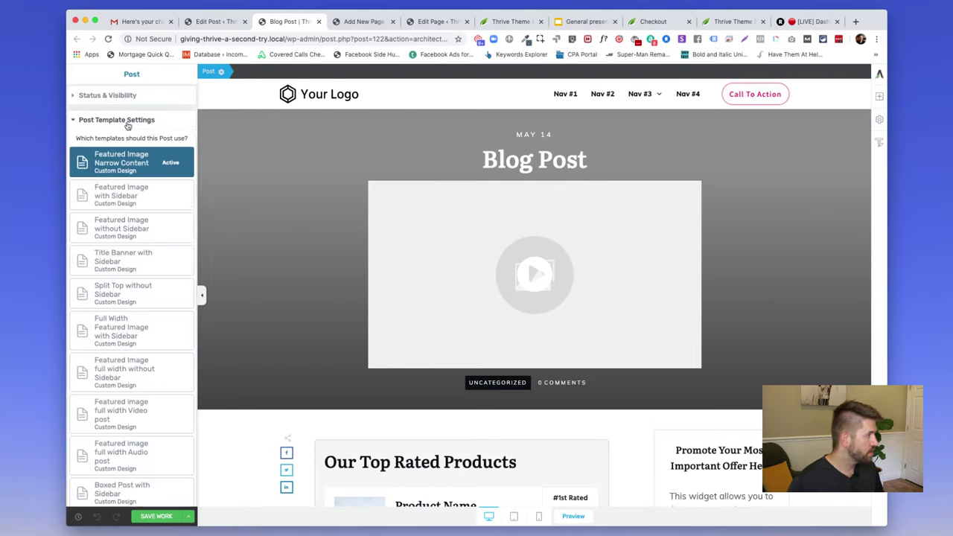
scroll(128, 155, "down", 5)
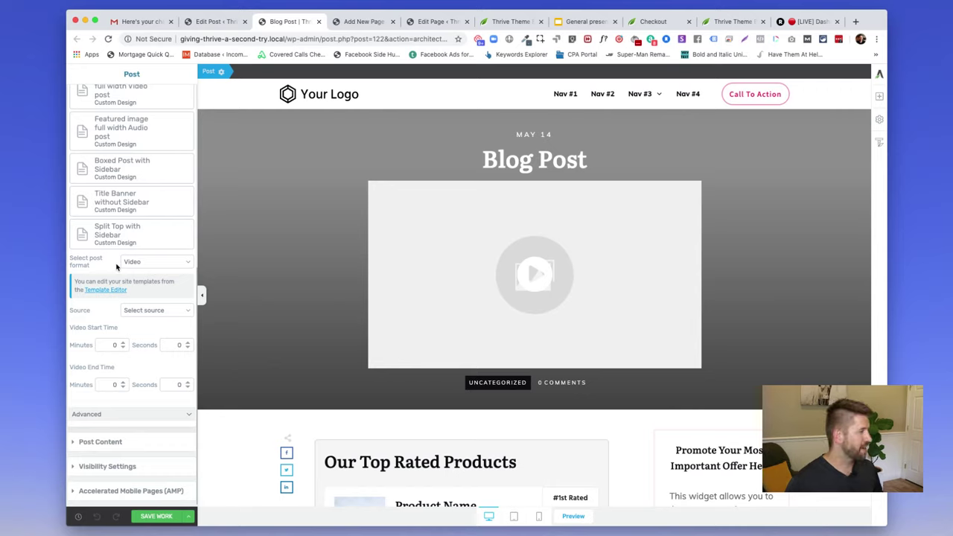
left_click(156, 262)
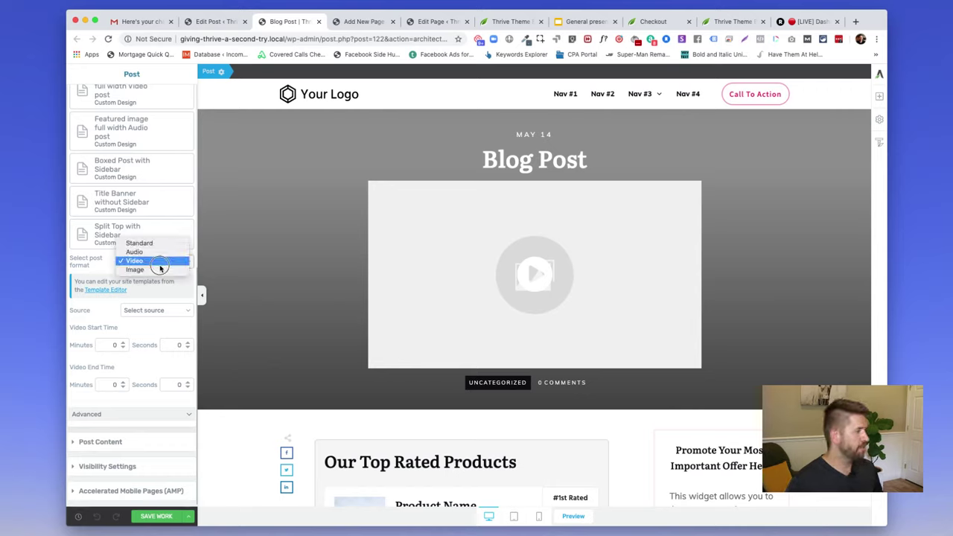
left_click(158, 262)
left_click(153, 311)
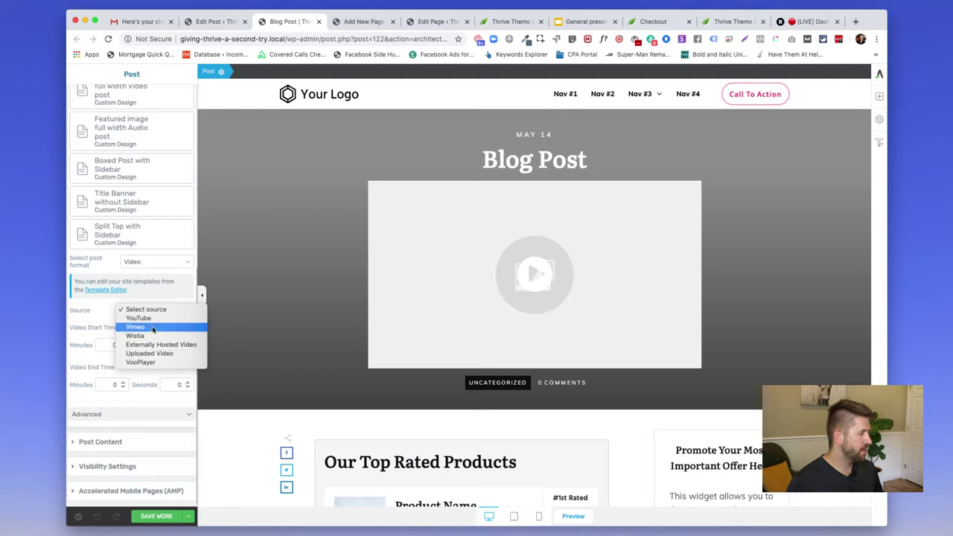
left_click(154, 320)
left_click(137, 307)
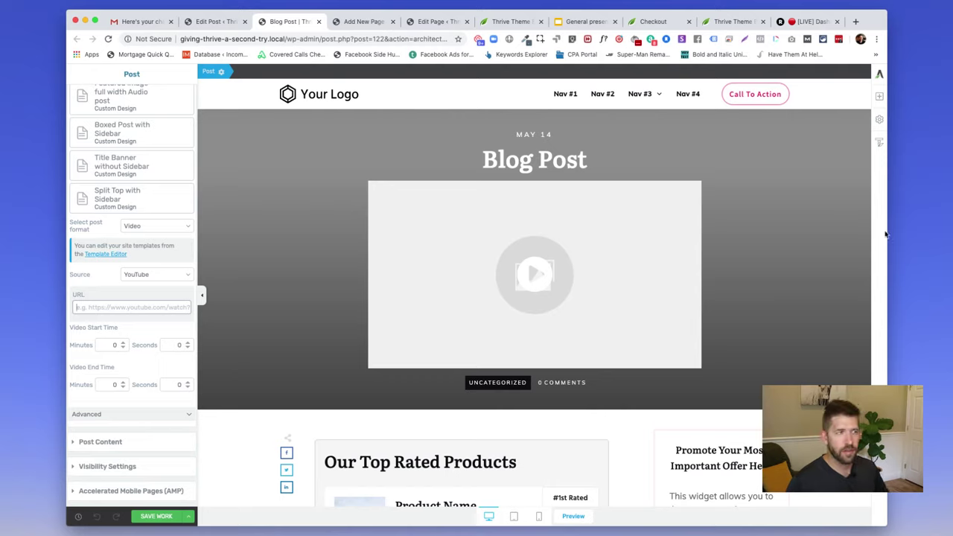
Open YouTube in a new browser tab, open the video "Do SAFE Steaks Taste Different than UNSAFE?" and copy its URL.
key("super+t")
type("youtube")
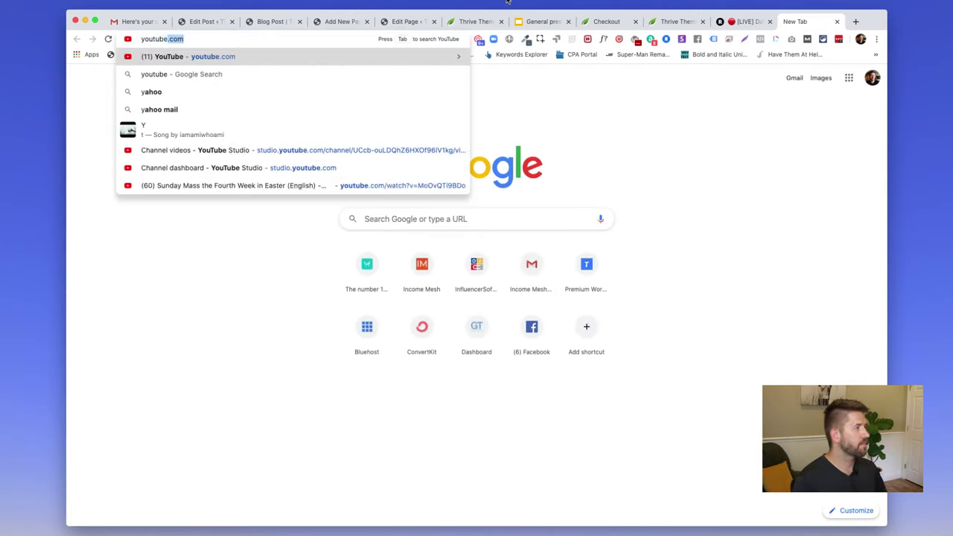
key("Return")
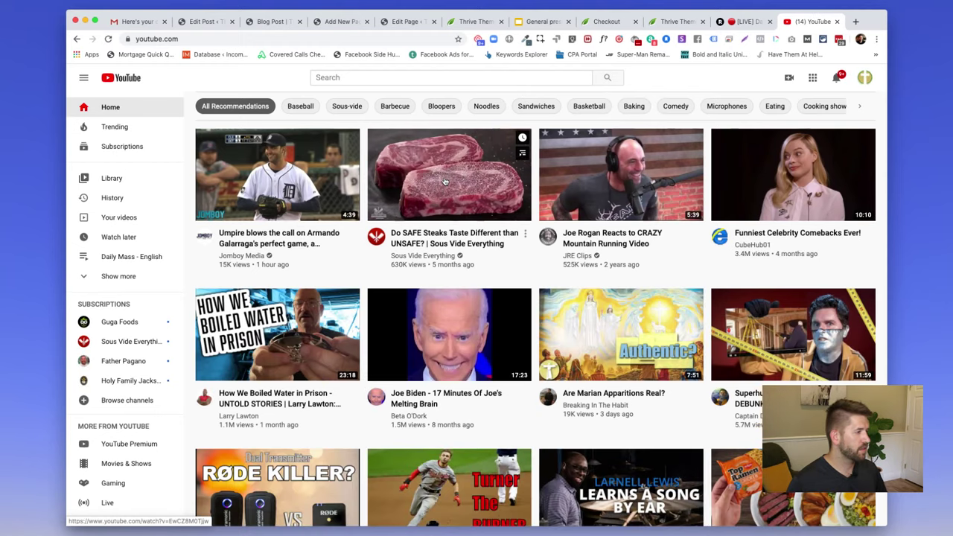
left_click(445, 181)
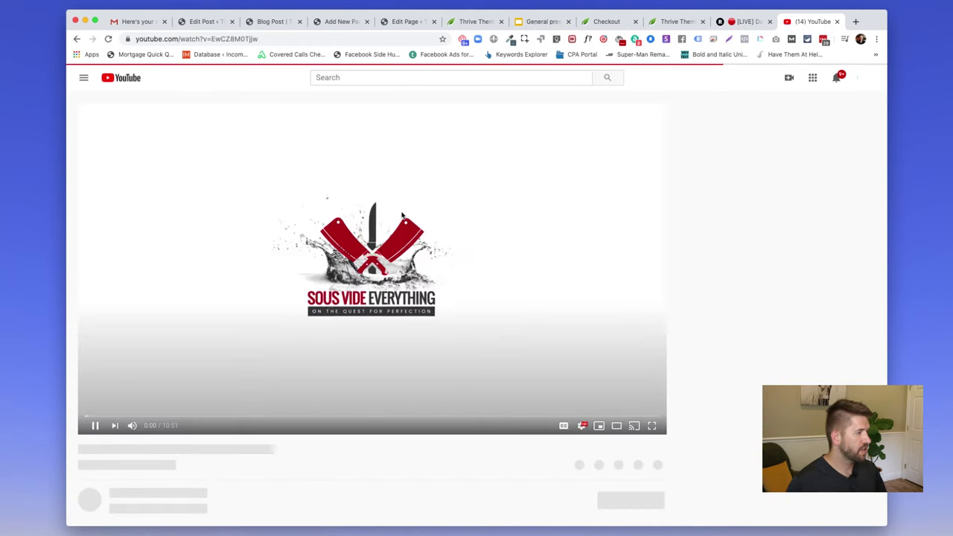
right_click(401, 214)
left_click(442, 245)
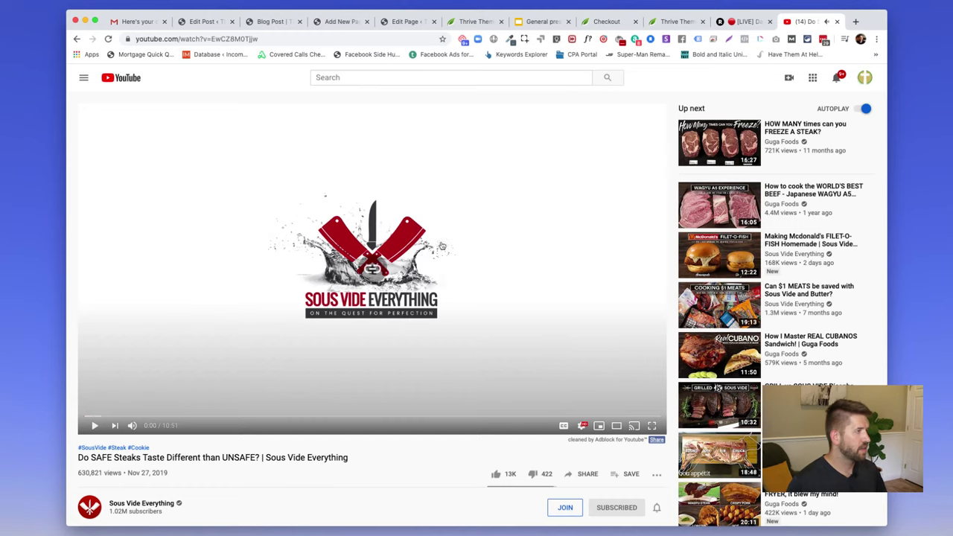
Return to the blog post editor, paste the copied YouTube link as the featured video's URL and save the post.
left_click(195, 22)
left_click(268, 24)
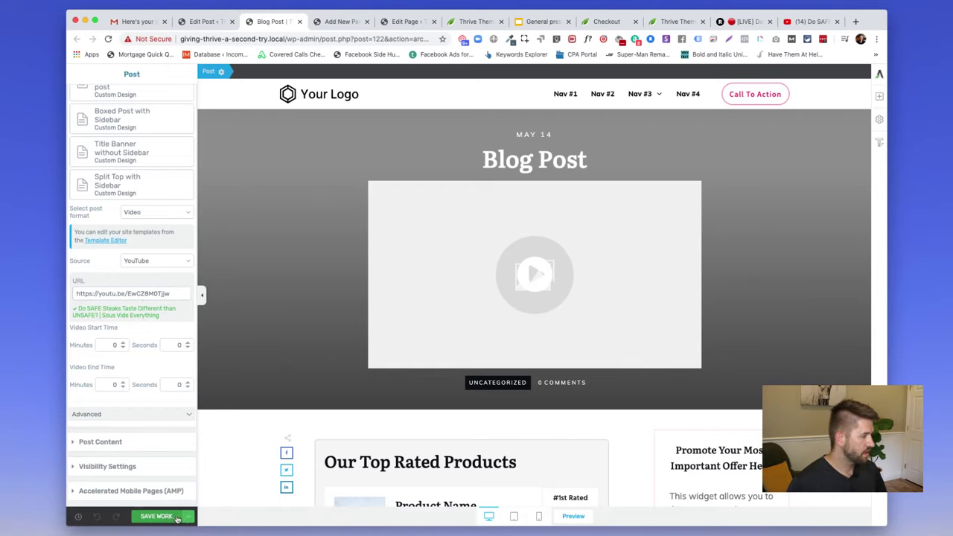
left_click(177, 519)
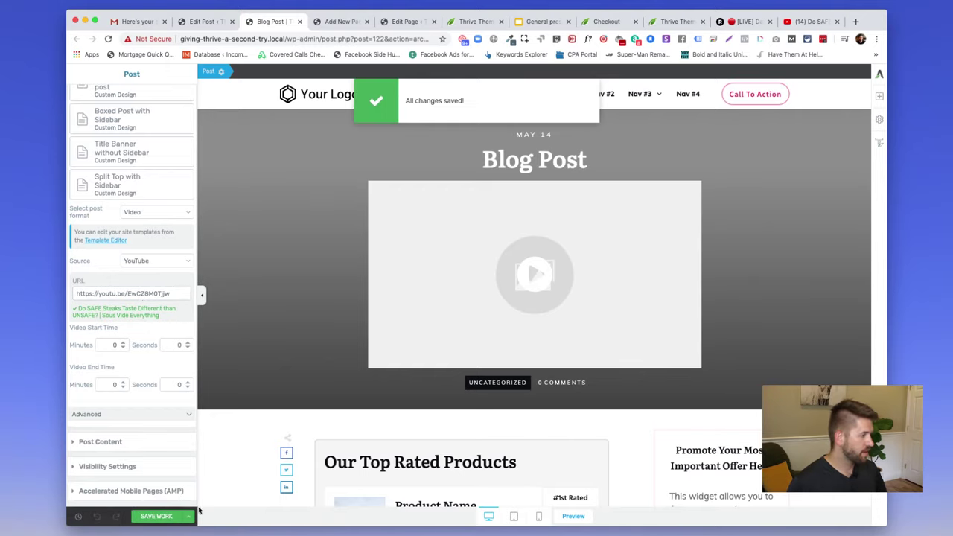
Save and exit the editor to the live post and look over its video, product block and sidebar.
left_click(189, 516)
left_click(96, 451)
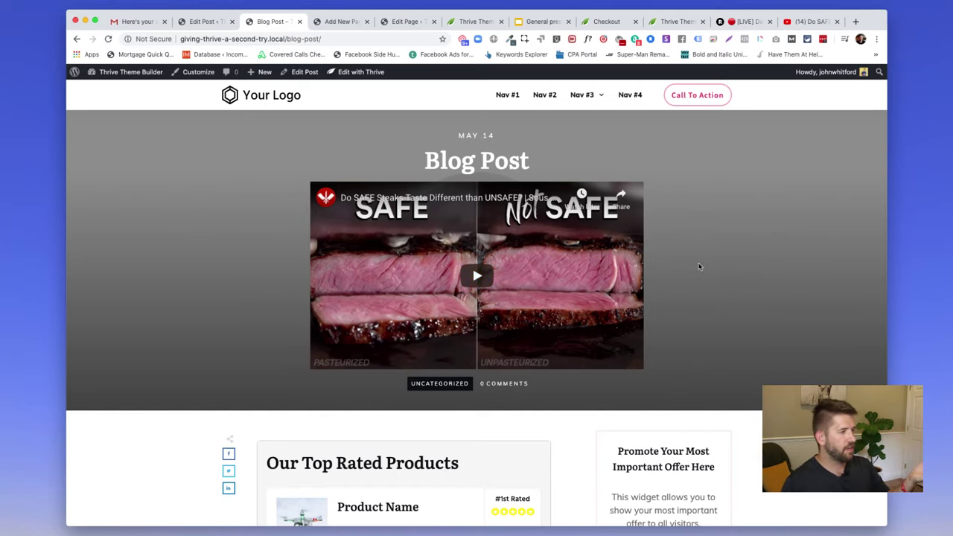
scroll(699, 265, "down", 1)
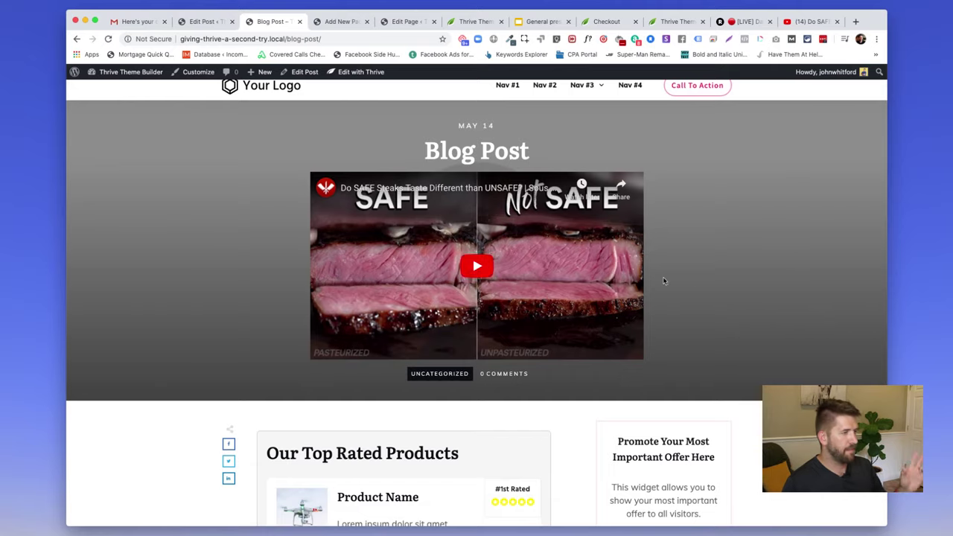
scroll(664, 281, "down", 8)
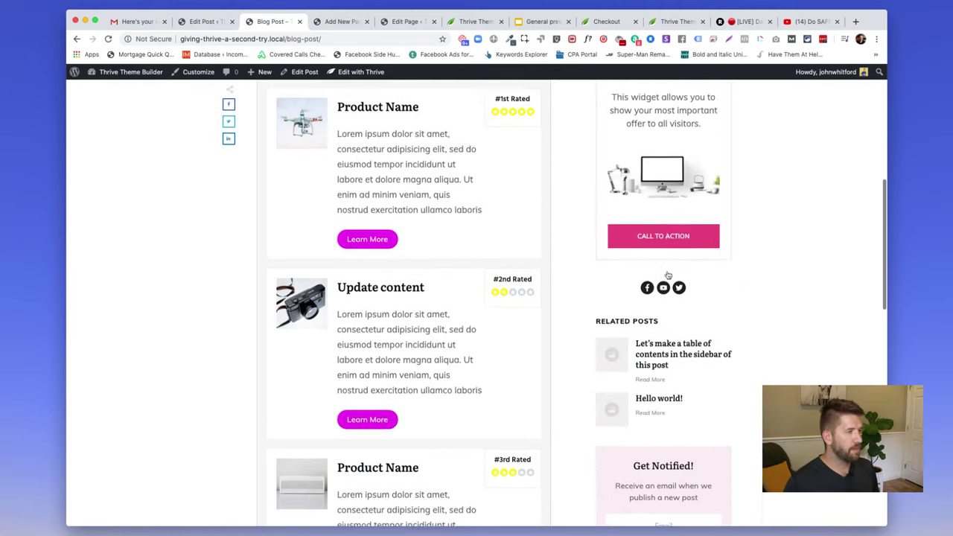
scroll(527, 205, "up", 5)
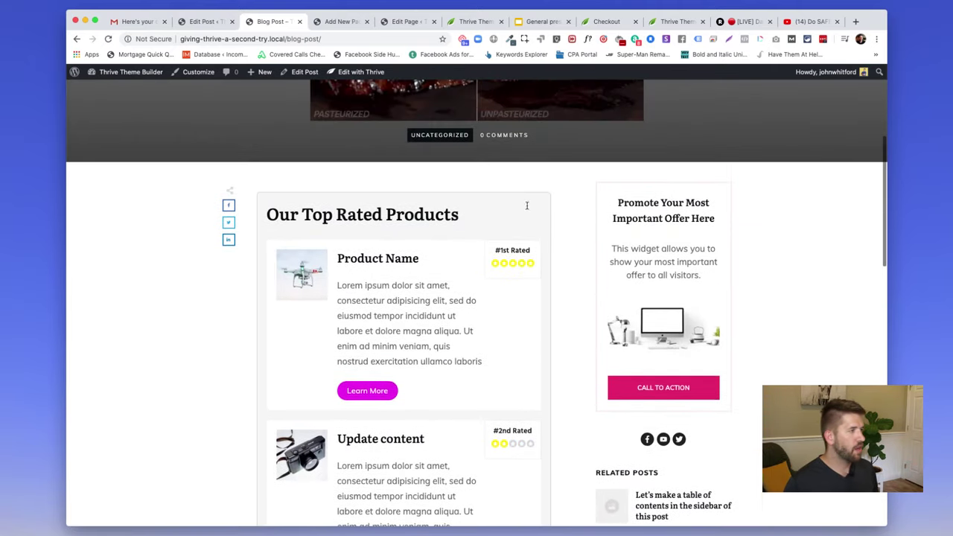
Open the theme template "Featured image full width Video post" for editing and hide its sidebar.
mouse_move(352, 77)
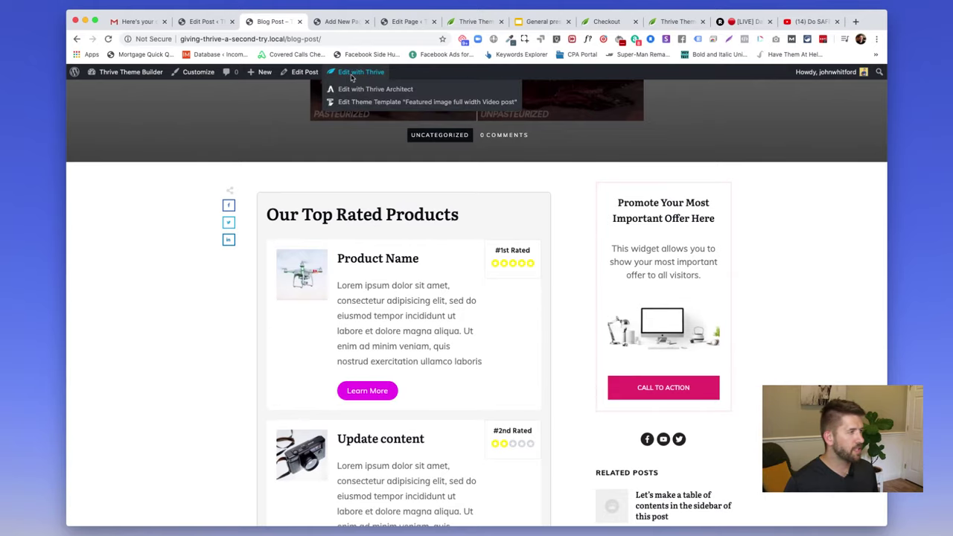
left_click(355, 104)
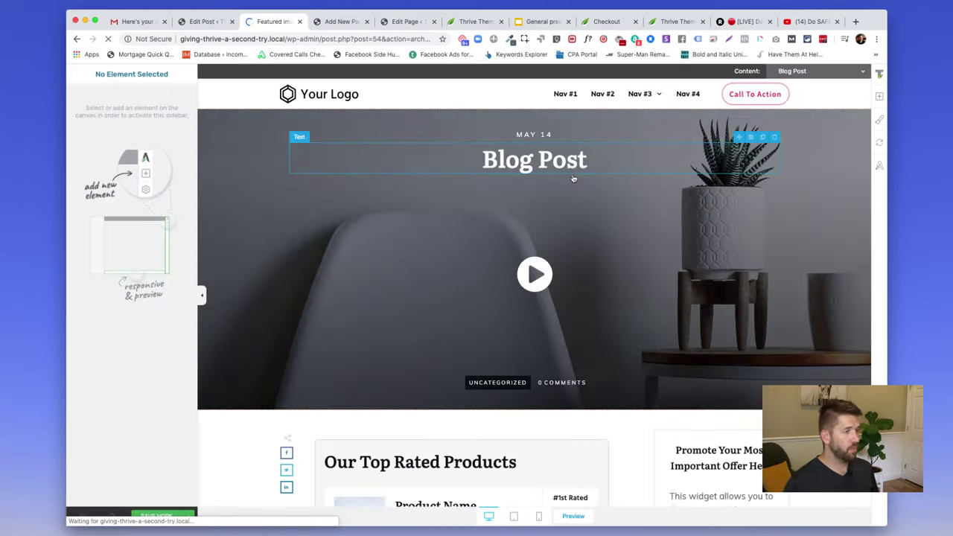
scroll(573, 179, "down", 2)
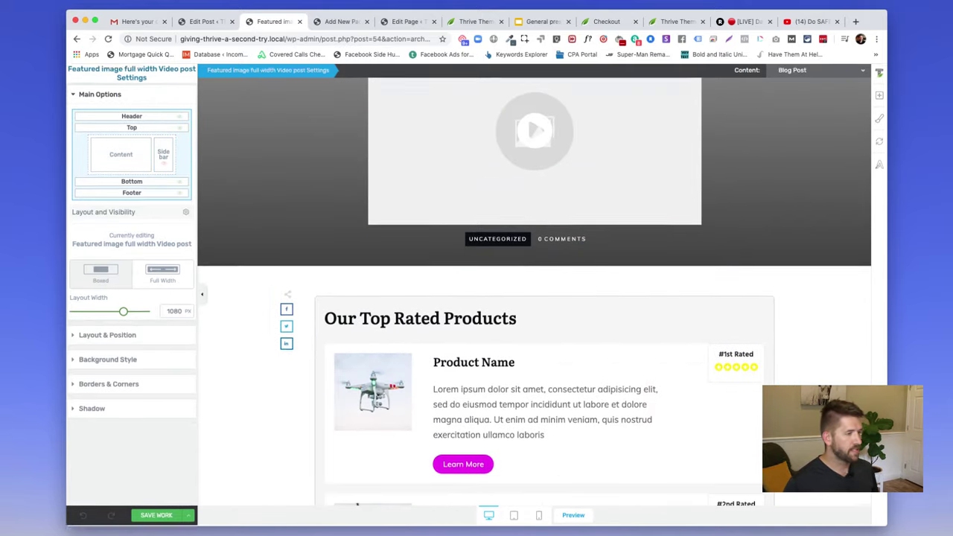
scroll(484, 358, "down", 3)
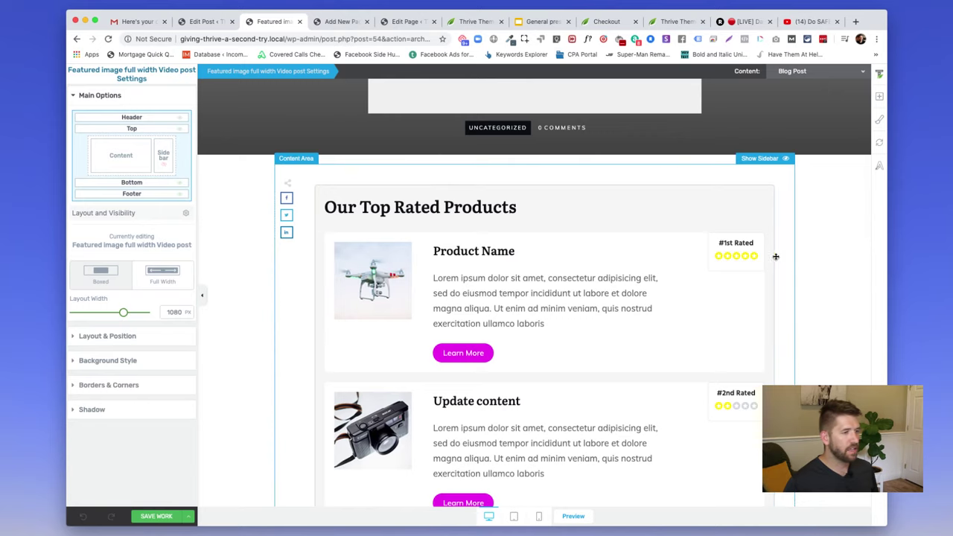
Look over the template down to its footer, then save it and exit to the post preview.
scroll(678, 319, "down", 10)
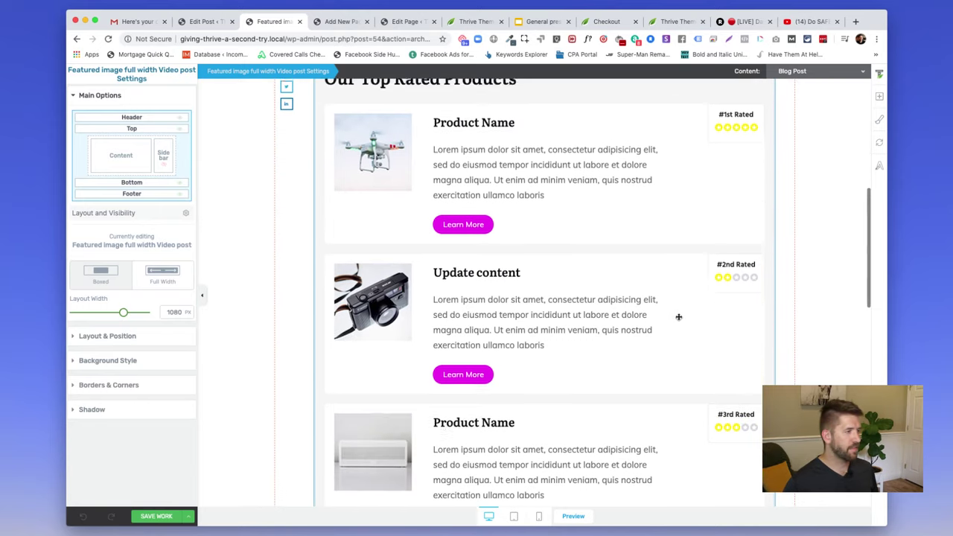
scroll(679, 320, "down", 3)
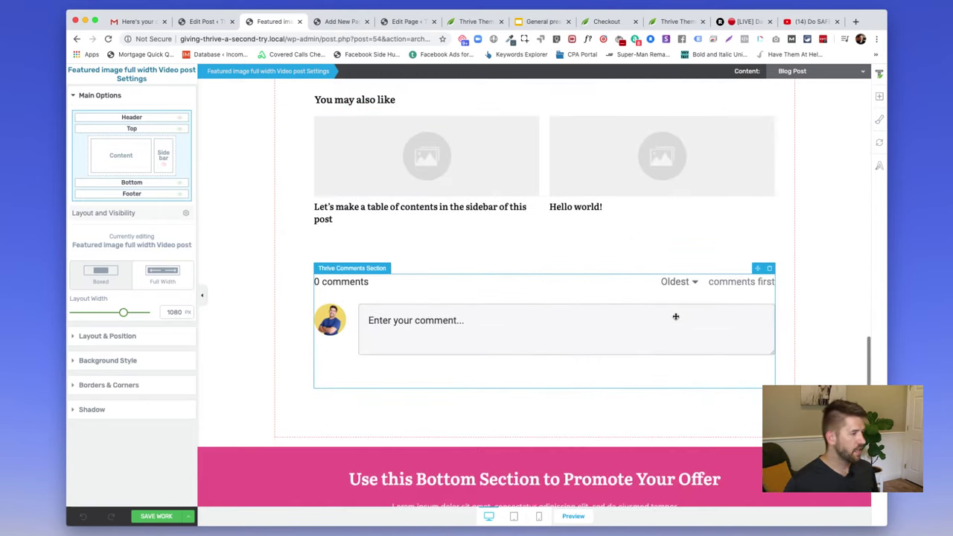
scroll(692, 317, "down", 4)
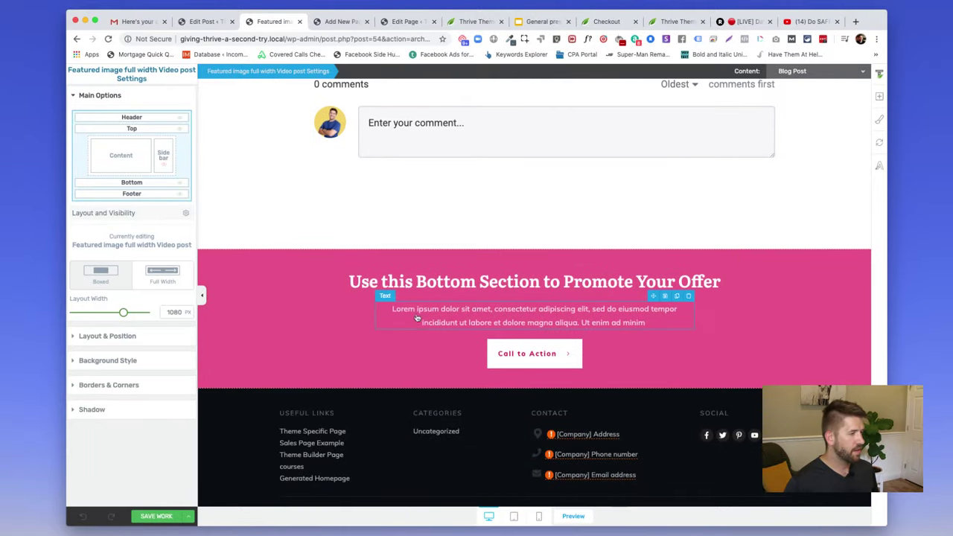
scroll(423, 291, "up", 20)
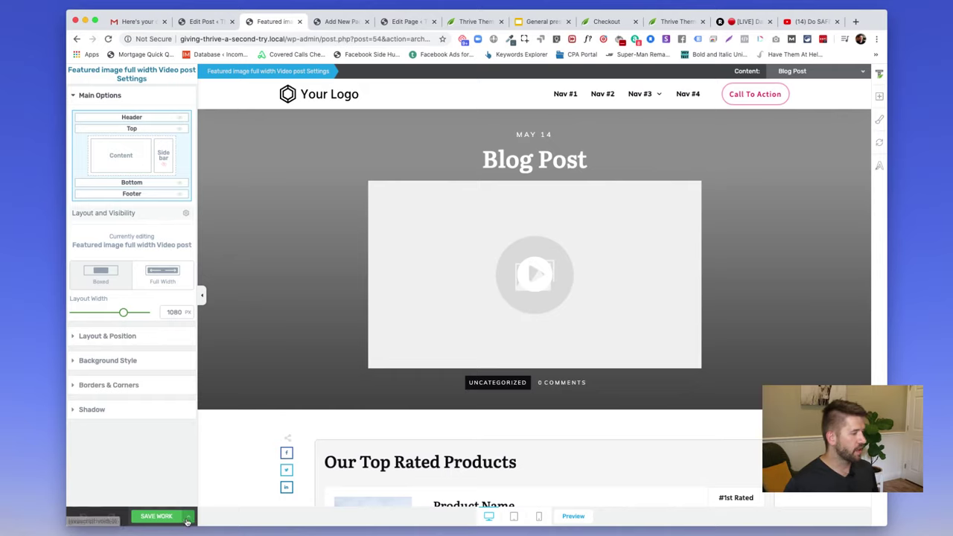
left_click(187, 521)
left_click(91, 462)
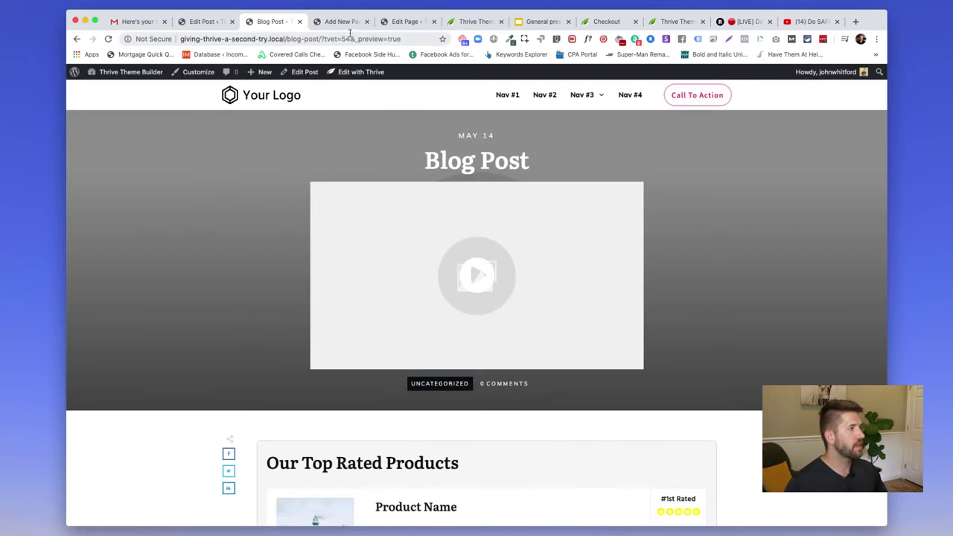
Load incomemesh.com in the Add New Page browser tab and skim the upper part of its homepage.
left_click(344, 22)
left_click(346, 38)
type("income")
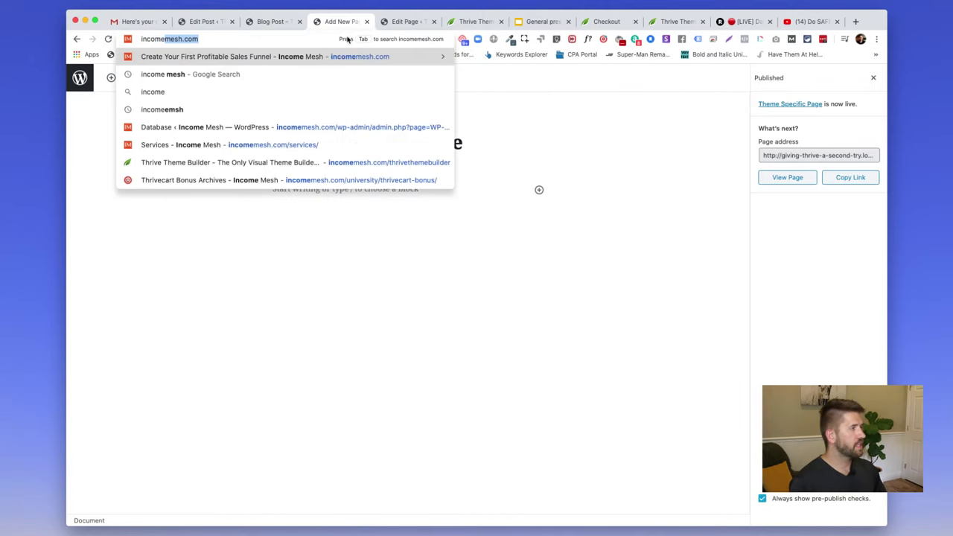
key("Return")
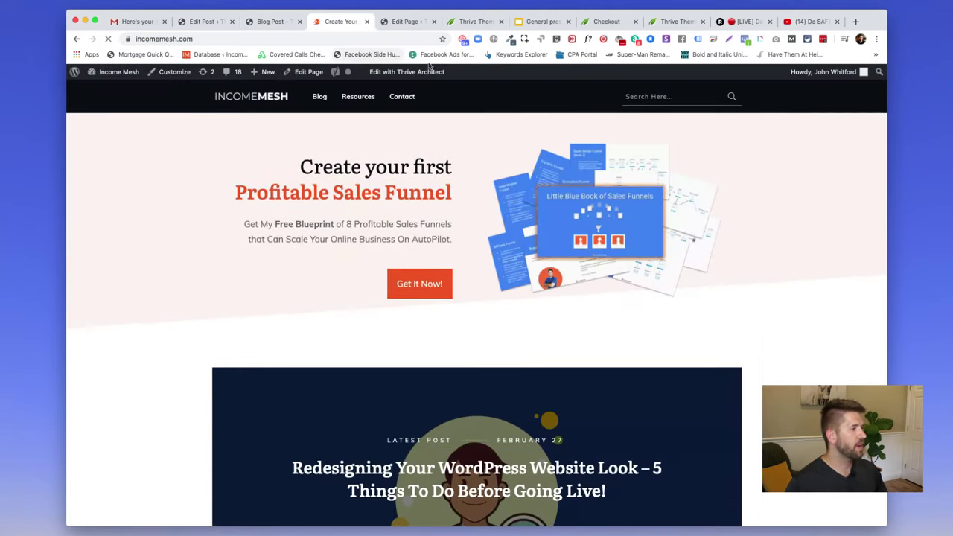
scroll(707, 241, "down", 1)
scroll(706, 240, "down", 7)
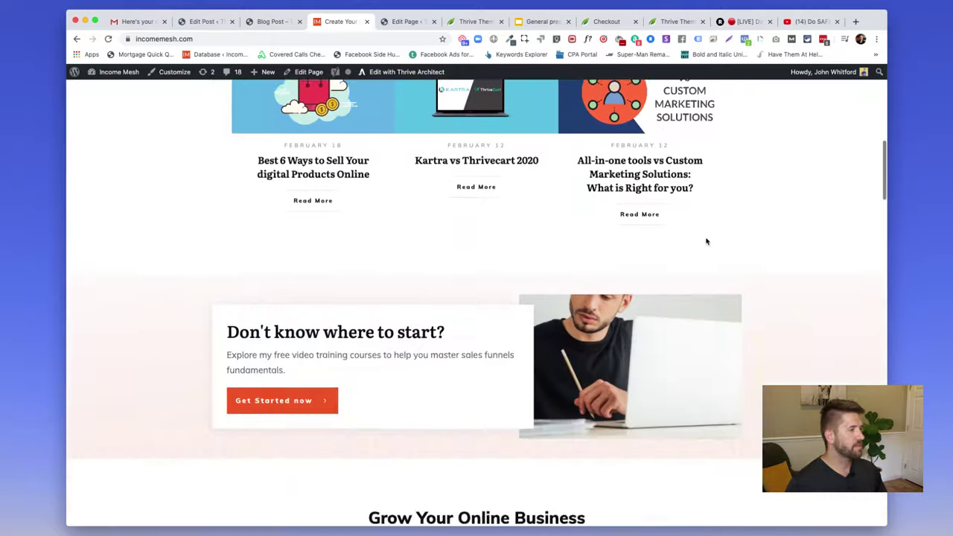
scroll(707, 240, "up", 8)
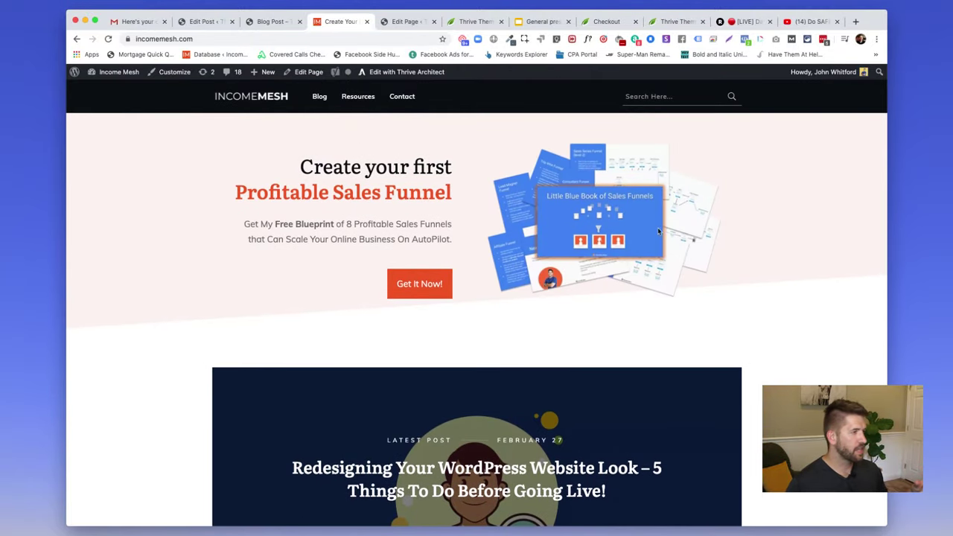
Examine the homepage's post sections, author introduction and testimonials down to the live training sign-up form.
scroll(635, 223, "down", 5)
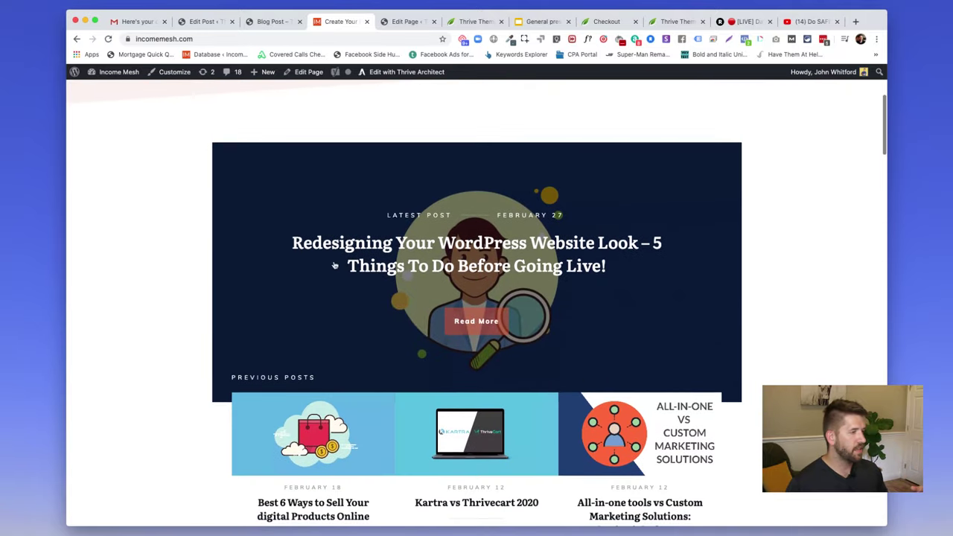
scroll(397, 353, "down", 7)
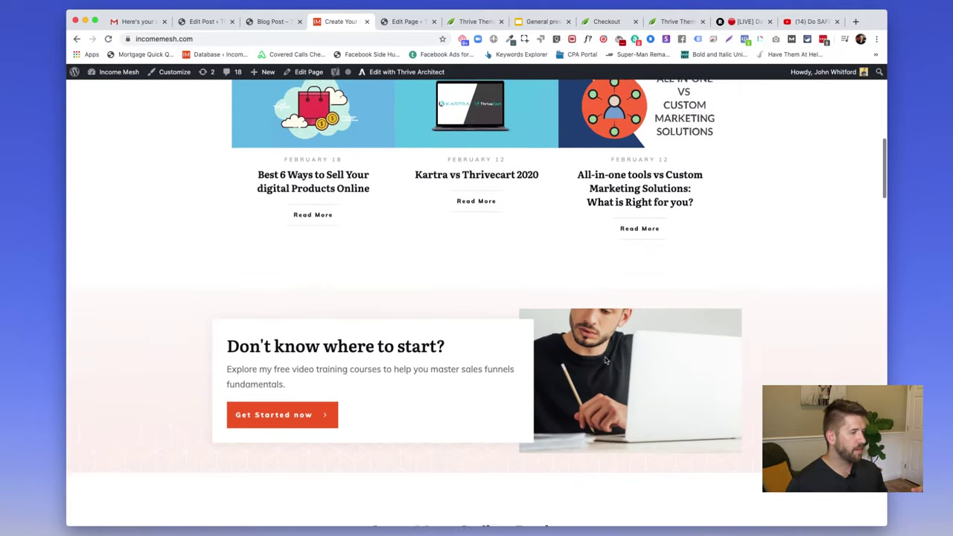
scroll(643, 324, "down", 7)
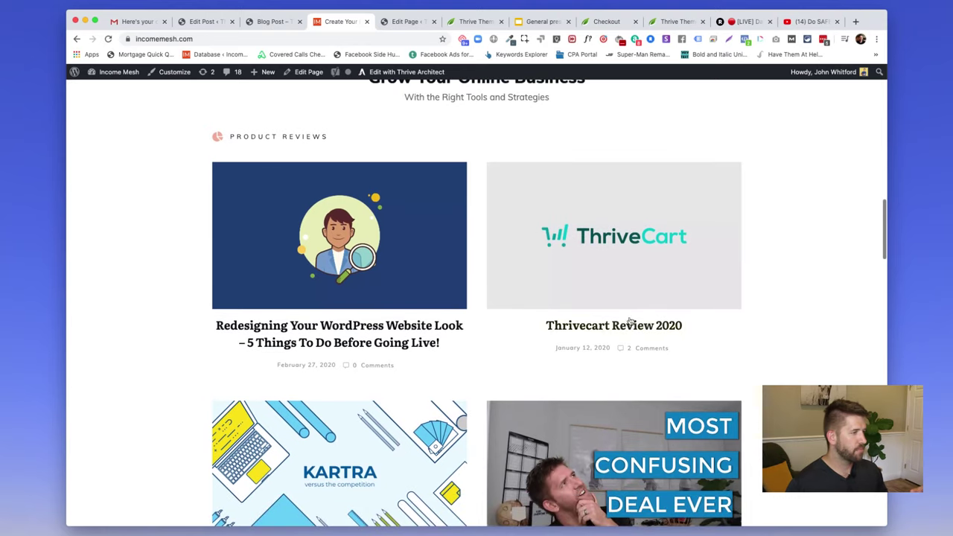
scroll(612, 339, "down", 15)
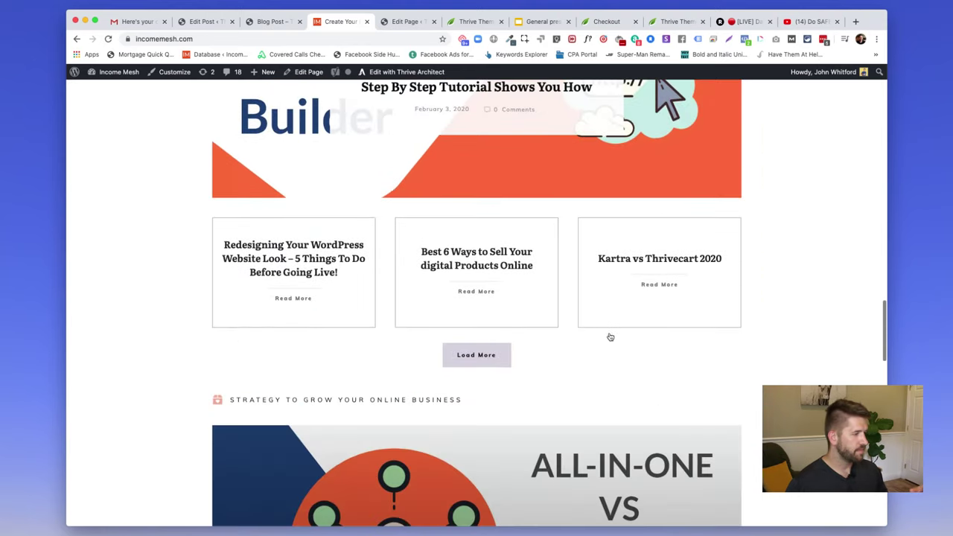
scroll(607, 337, "down", 15)
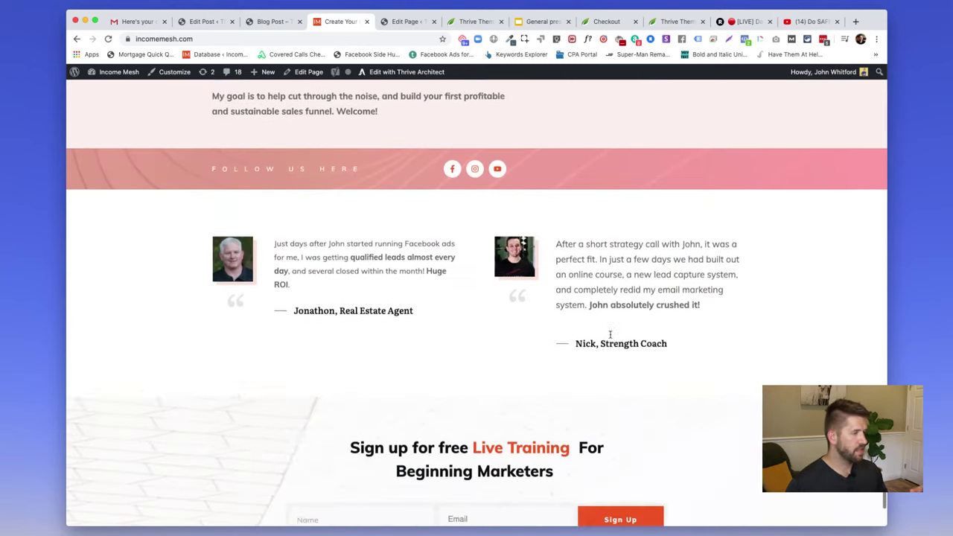
scroll(611, 338, "down", 1)
scroll(612, 338, "up", 12)
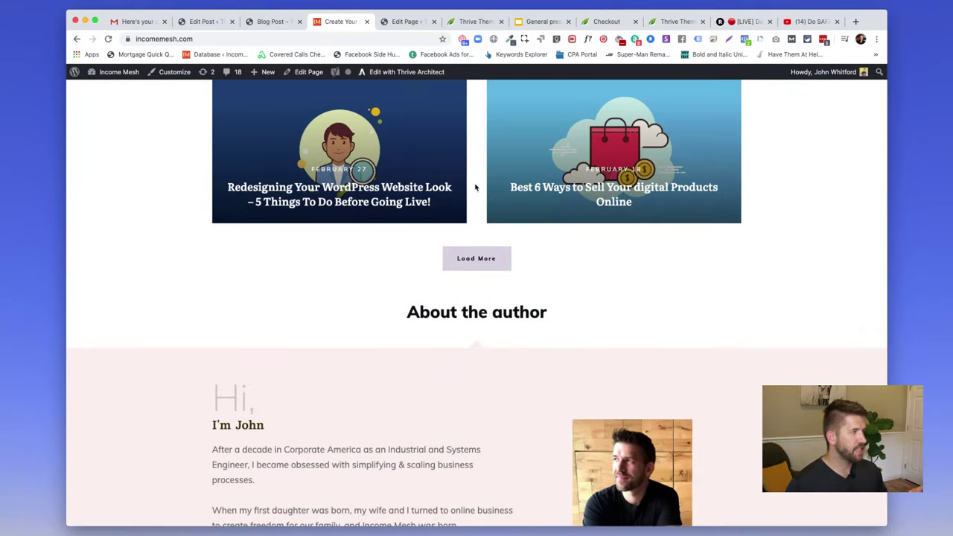
scroll(475, 188, "up", 10)
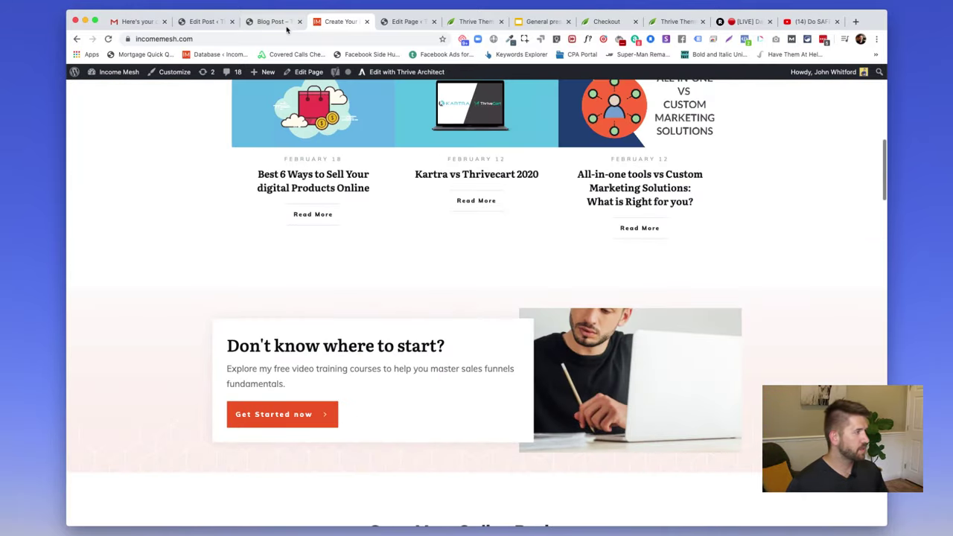
left_click(284, 38)
key("super+c")
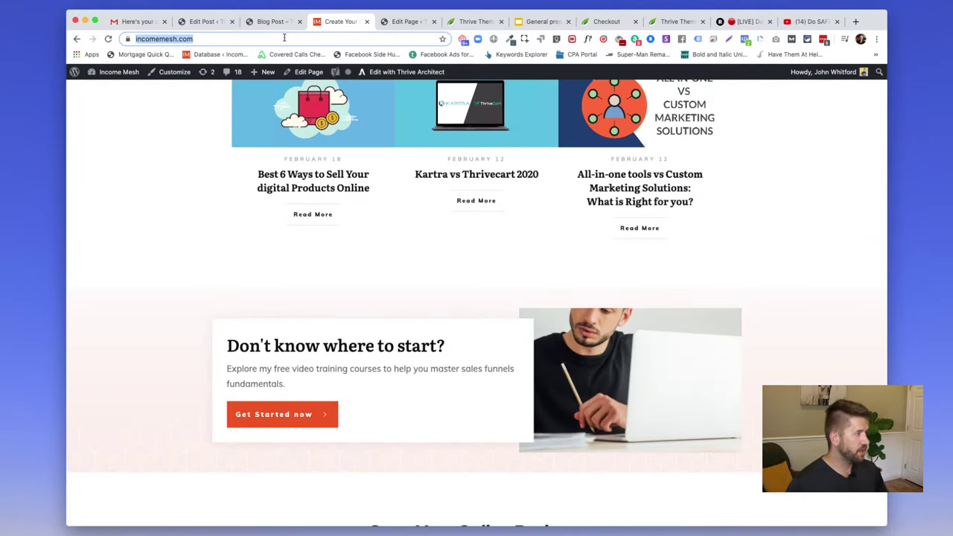
key("ctrl+t")
type("get")
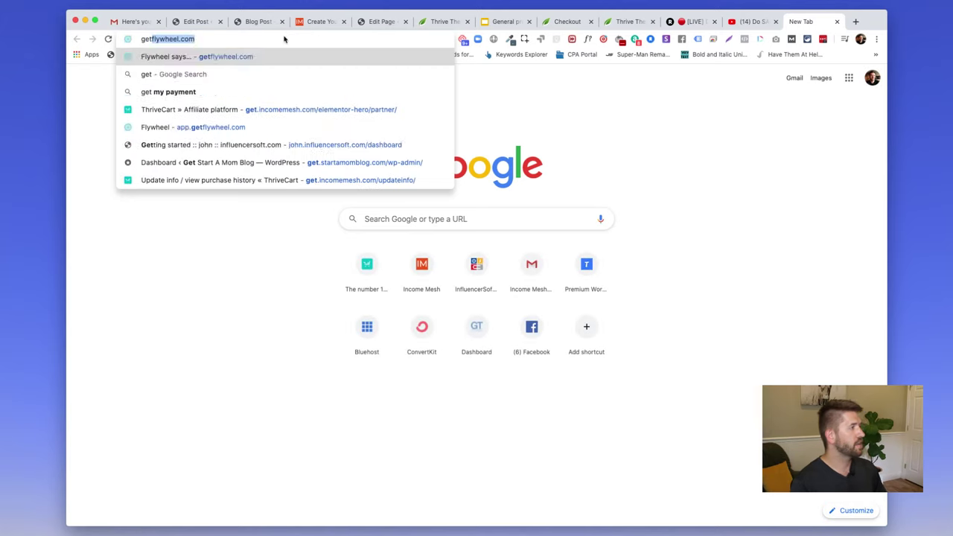
key("BackSpace")
key("BackSpace")
key("BackSpace")
type("tmetr")
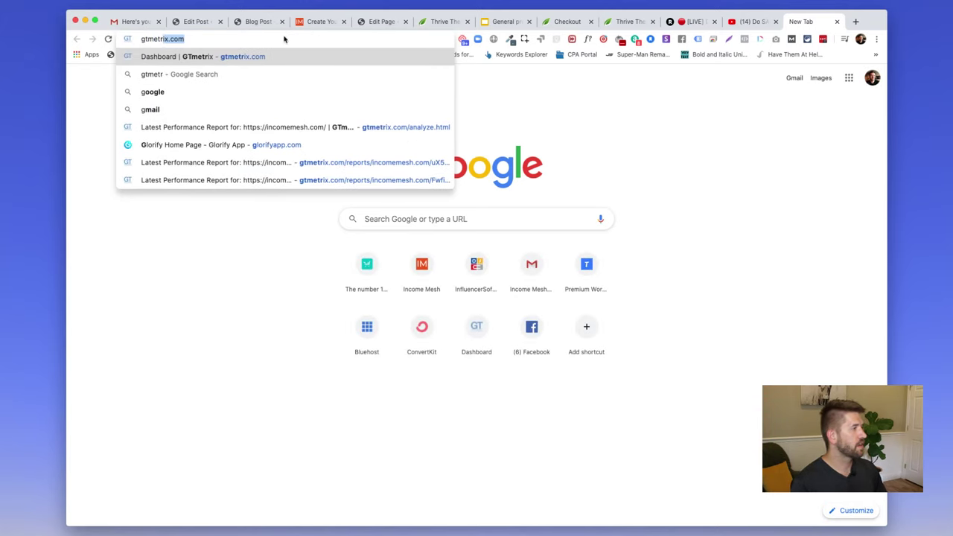
key("Return")
key("super+v")
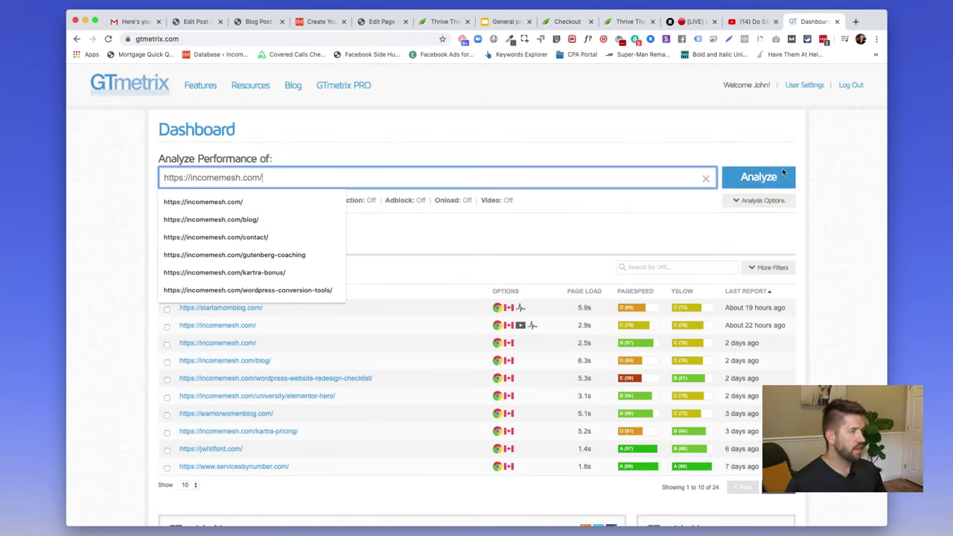
left_click(775, 177)
Look over the Income Mesh Contact page down to its message form, then return to the GTmetrix performance report.
left_click(320, 21)
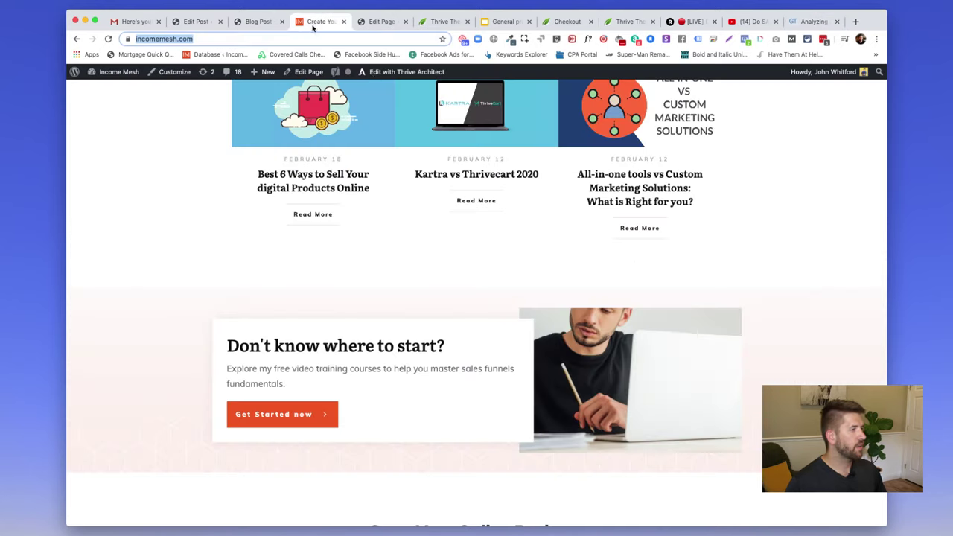
scroll(536, 209, "up", 10)
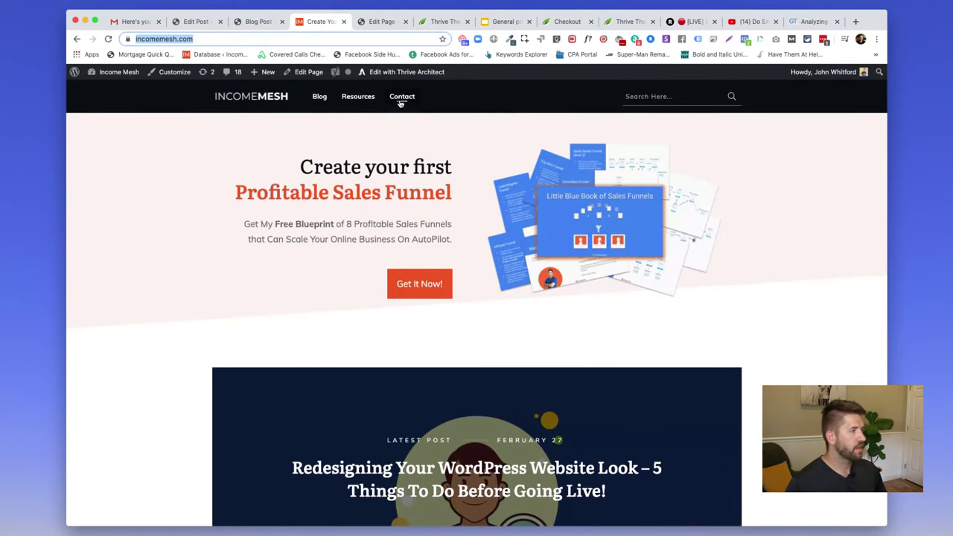
left_click(401, 99)
scroll(714, 344, "down", 10)
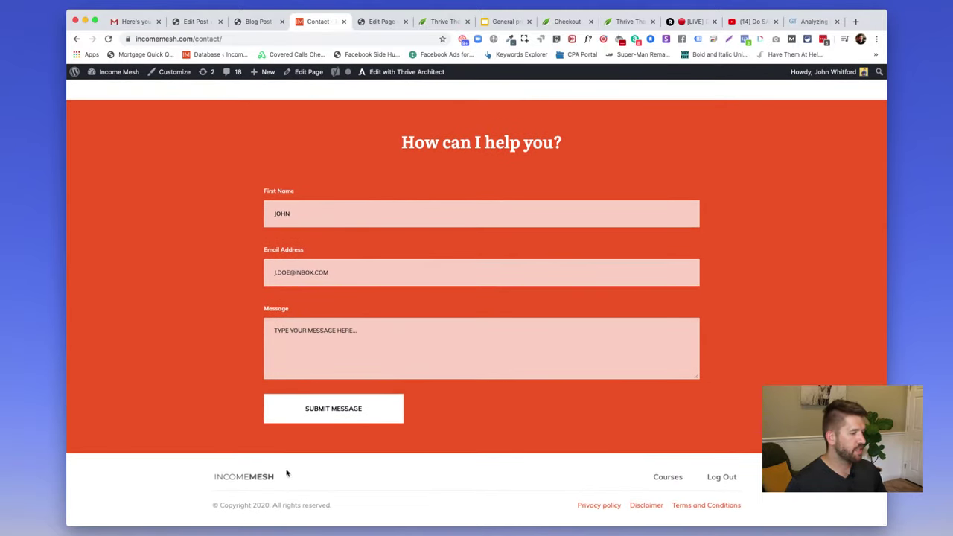
scroll(681, 343, "up", 15)
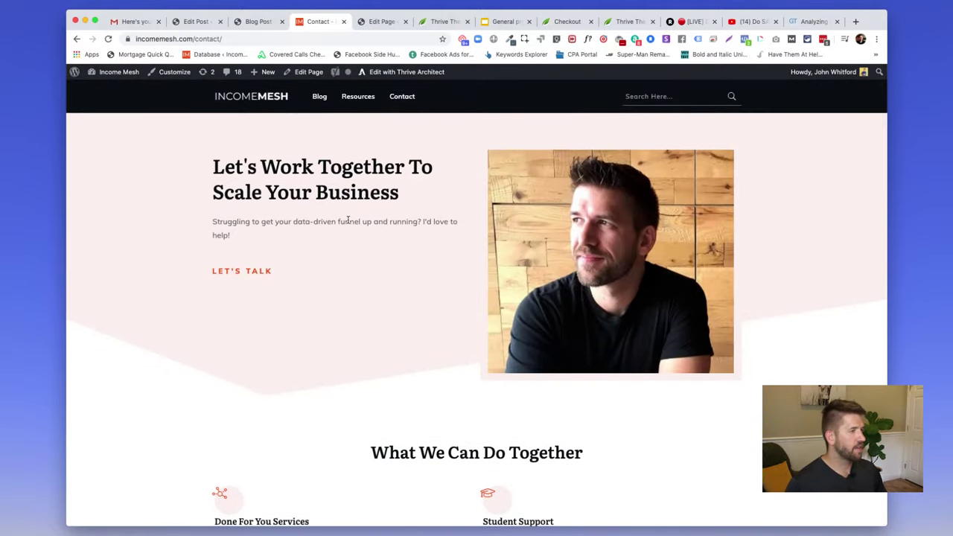
left_click(812, 22)
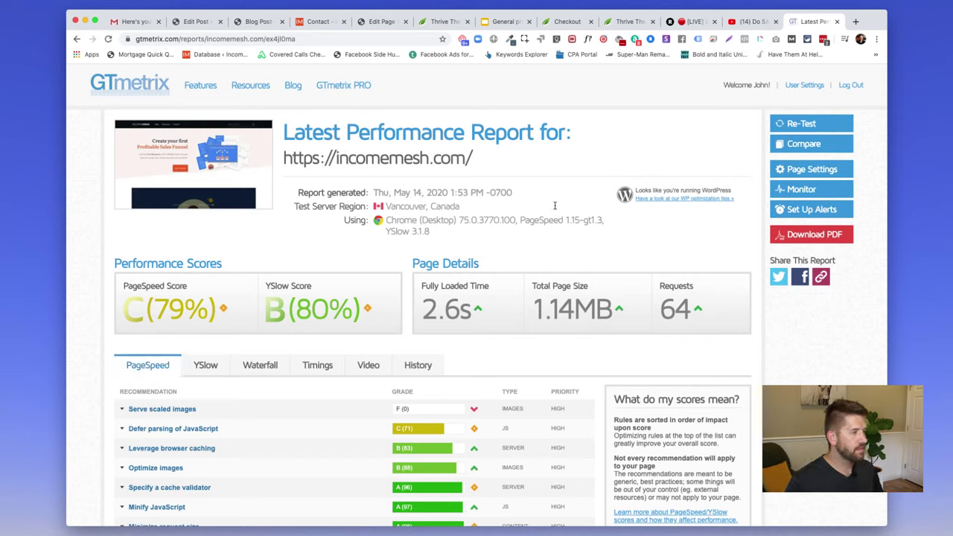
Review the homepage report's fully loaded time, the Serve scaled images recommendation, the YSlow grades and the page load timings.
left_click_drag(426, 311, 478, 314)
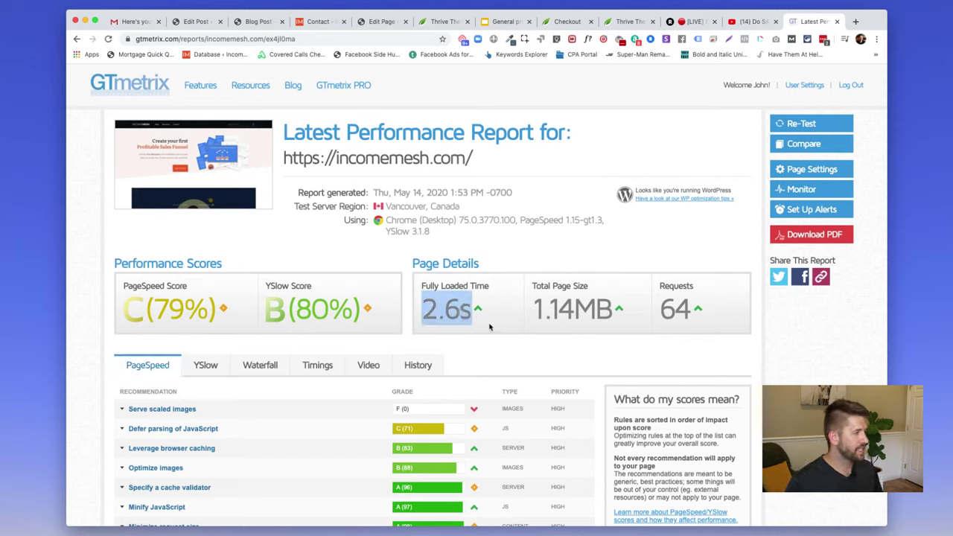
left_click(496, 325)
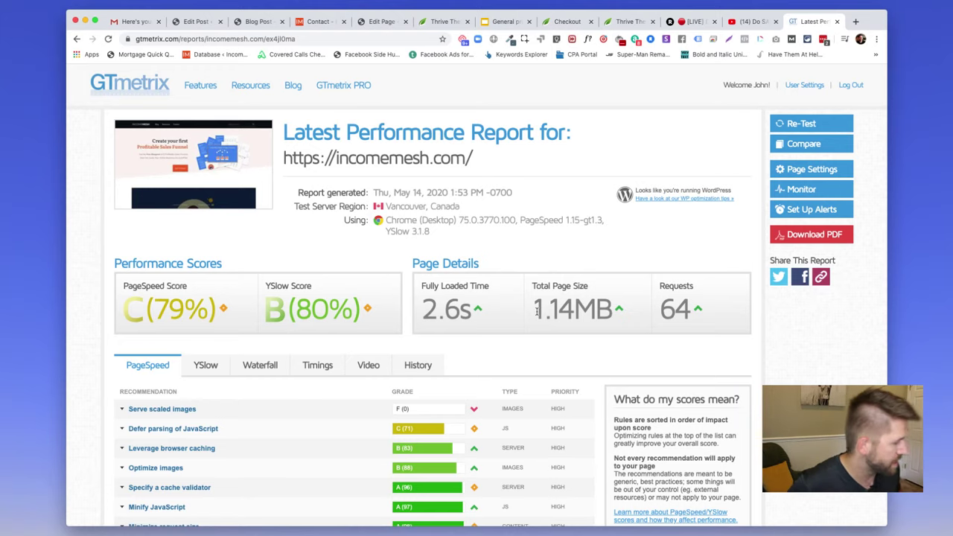
left_click(321, 412)
scroll(330, 385, "down", 1)
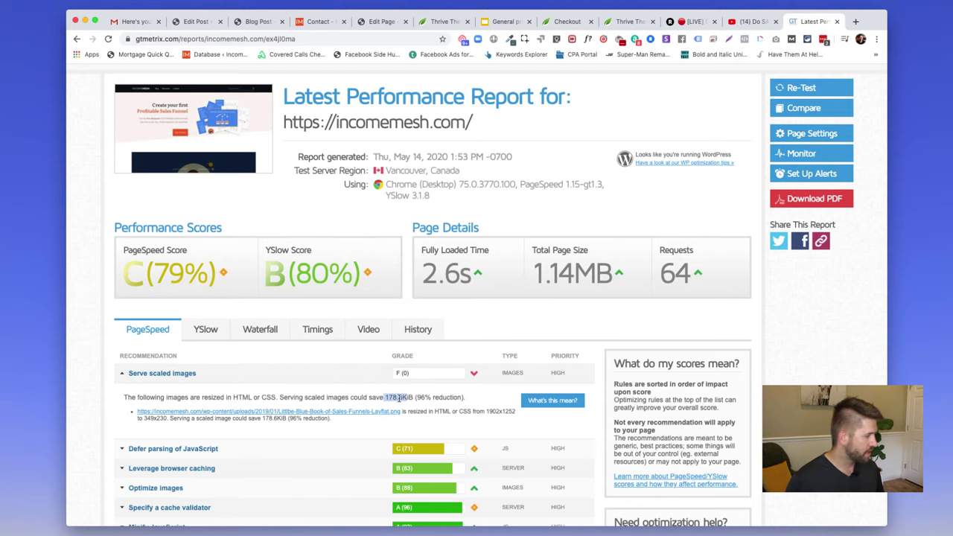
scroll(387, 400, "down", 2)
left_click(210, 245)
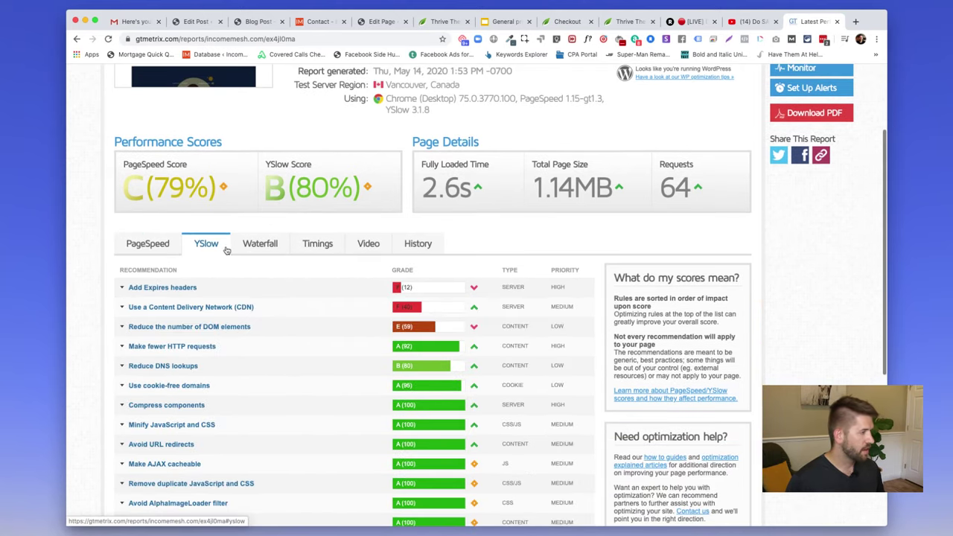
scroll(264, 290, "up", 1)
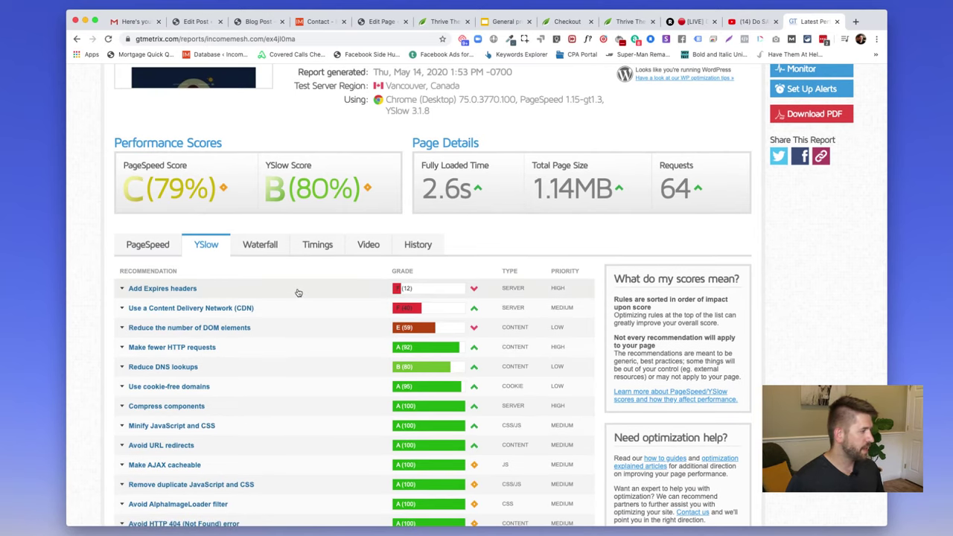
left_click(318, 248)
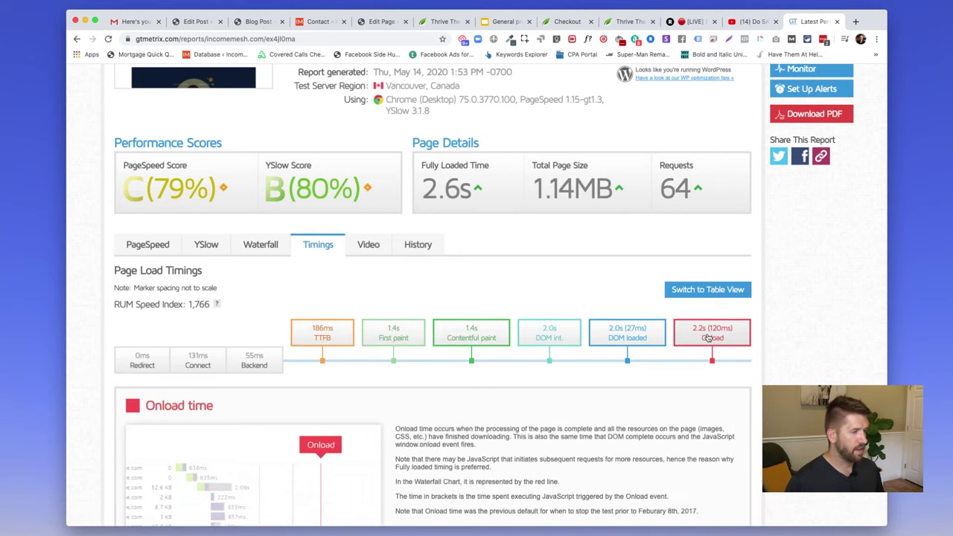
scroll(670, 339, "up", 3)
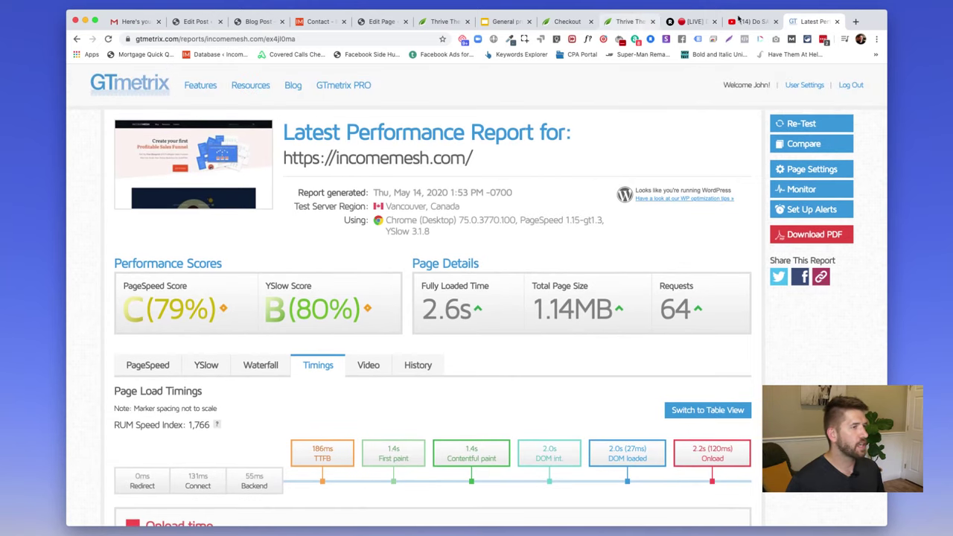
left_click(320, 26)
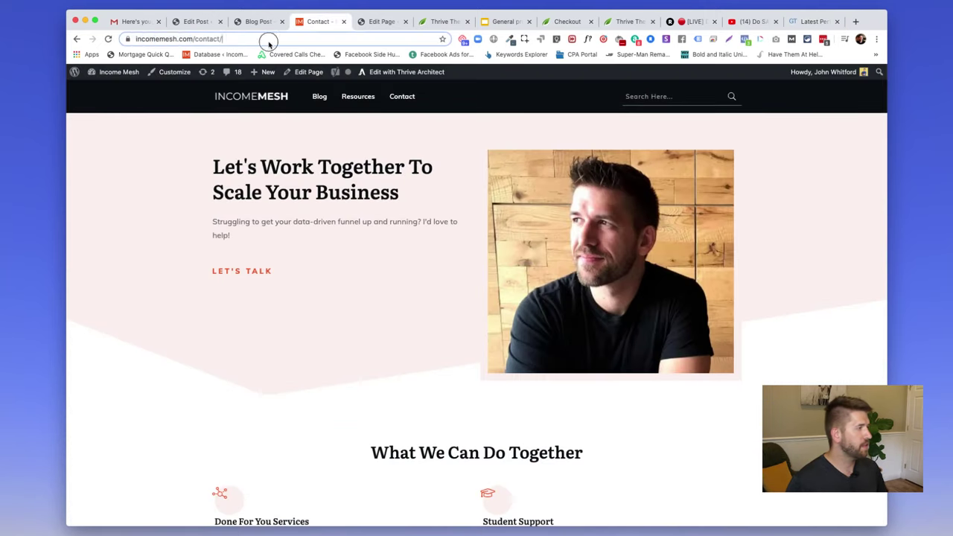
left_click(268, 40)
key("super+c")
left_click(831, 21)
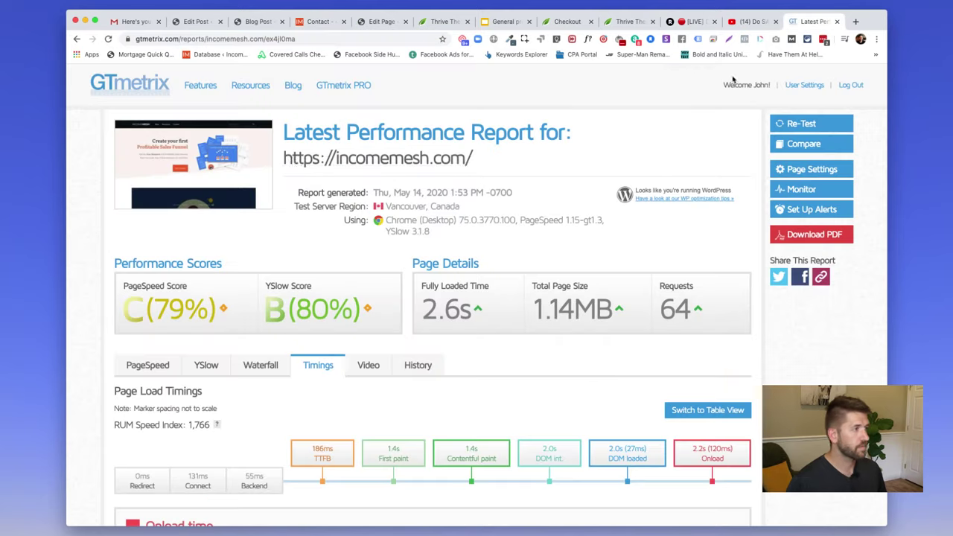
left_click(156, 90)
left_click(248, 177)
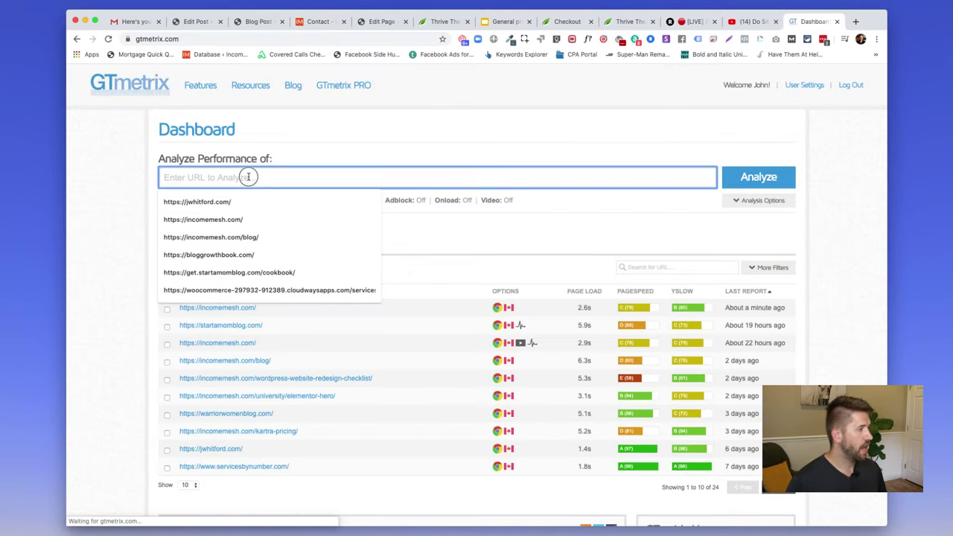
key("super+v")
left_click(758, 177)
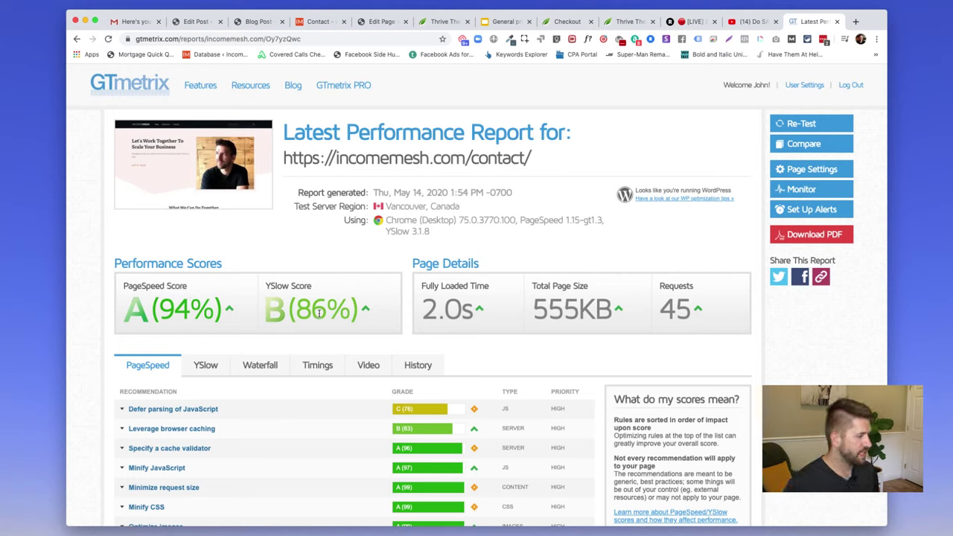
Examine the Contact page report's load timings and its request-by-request waterfall chart.
left_click(323, 366)
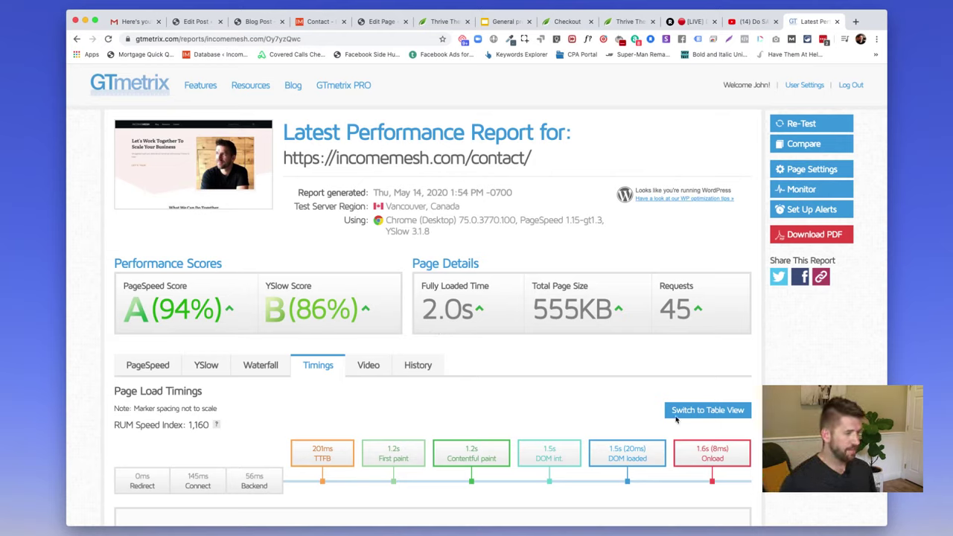
mouse_move(701, 459)
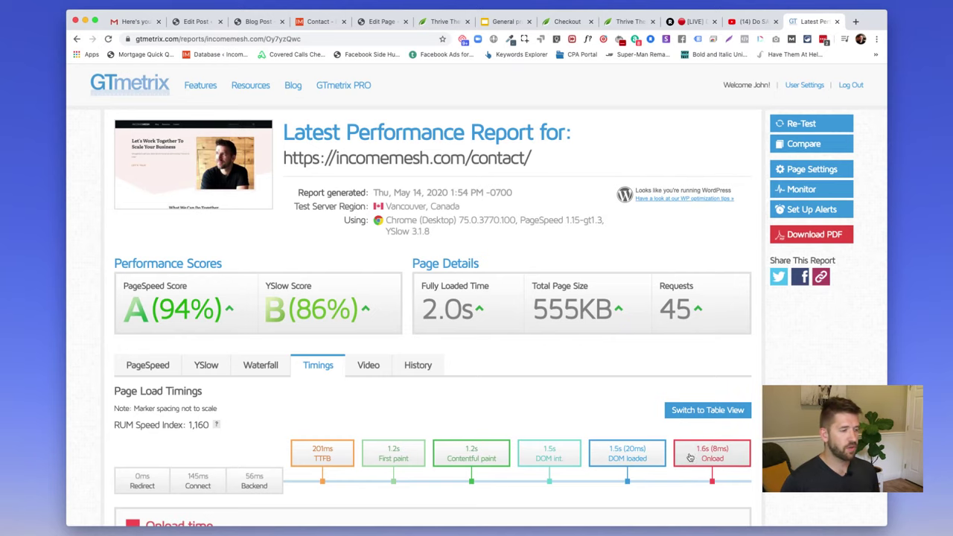
left_click(272, 364)
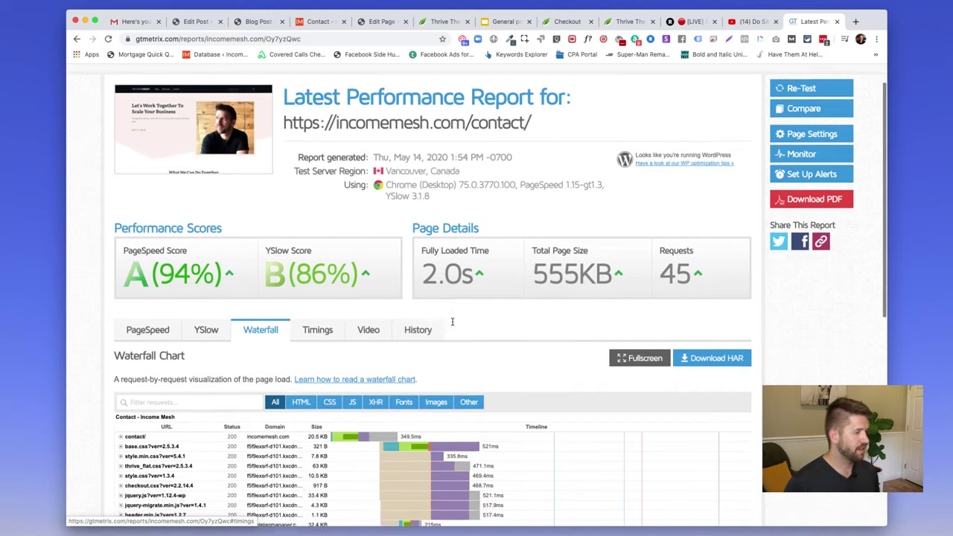
scroll(676, 301, "down", 3)
scroll(651, 294, "down", 2)
scroll(345, 270, "down", 3)
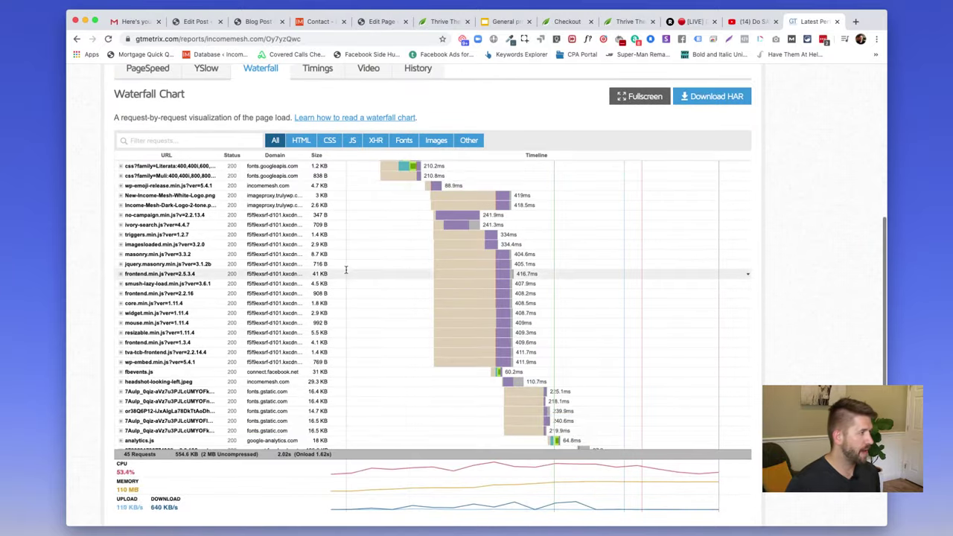
scroll(204, 74, "up", 1)
Review the Contact page's YSlow recommendations and expand the details on using a Content Delivery Network (CDN).
left_click(205, 69)
scroll(462, 126, "up", 1)
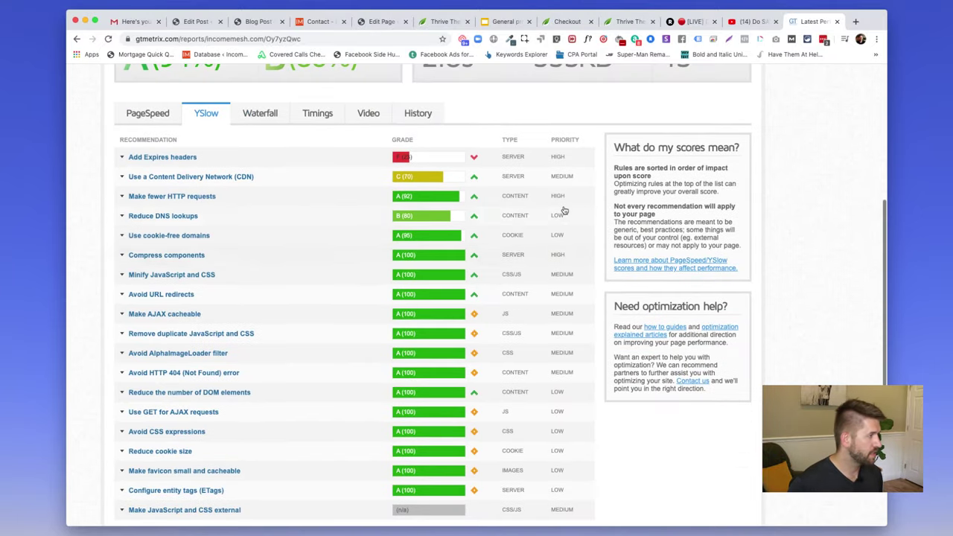
scroll(484, 142, "down", 2)
scroll(501, 156, "up", 1)
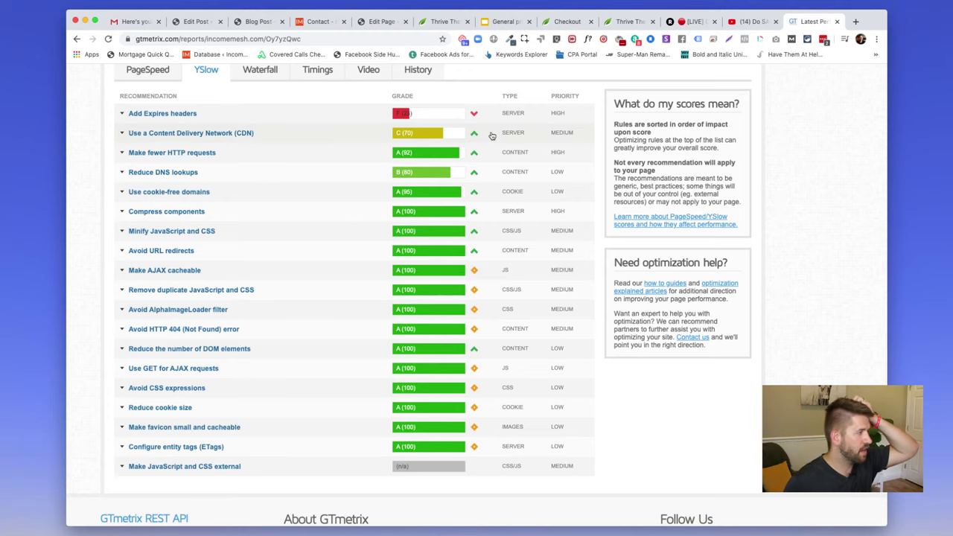
left_click(491, 135)
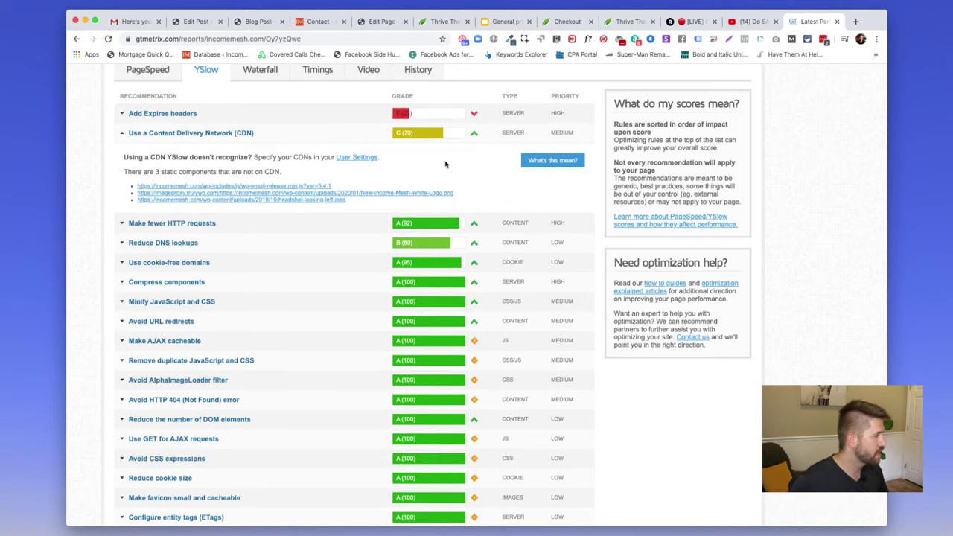
scroll(445, 164, "down", 3)
scroll(446, 163, "up", 5)
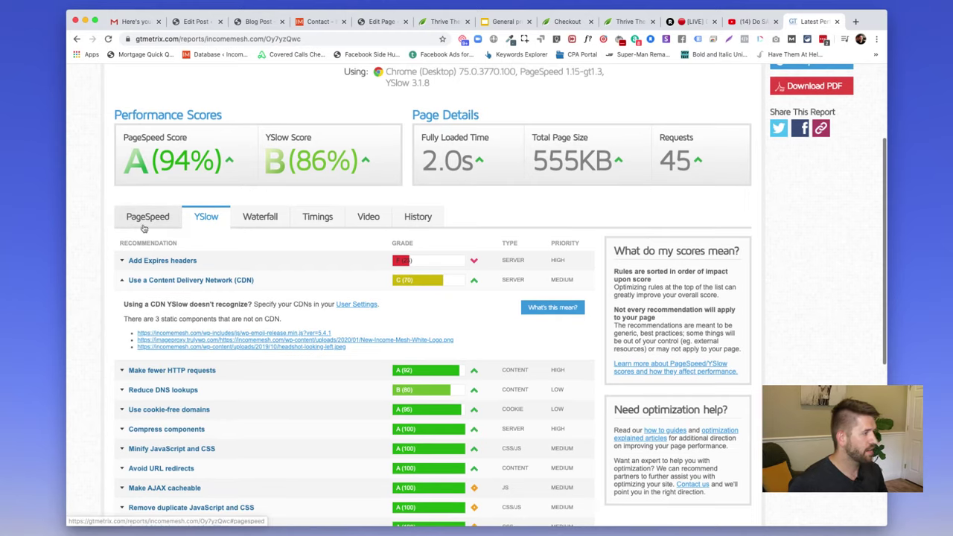
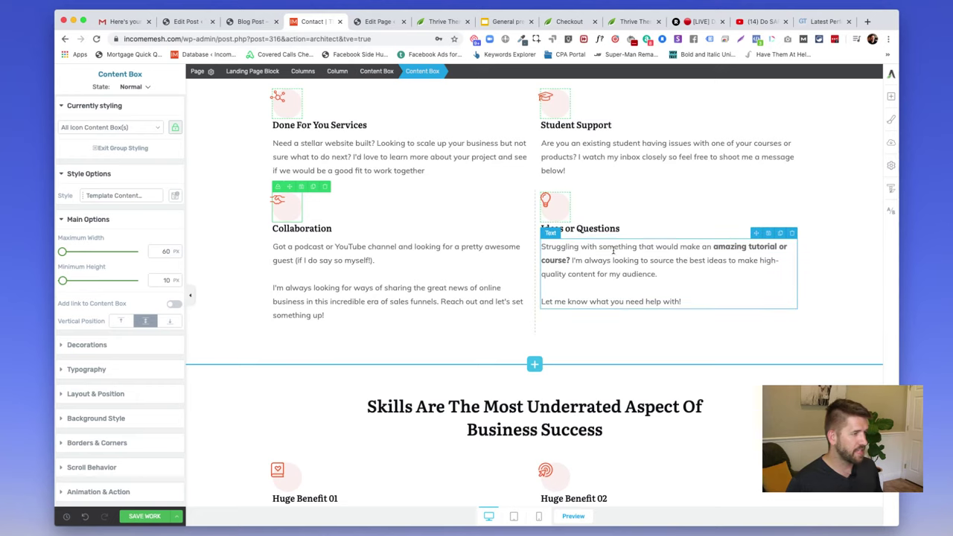
Duplicate the lower row of benefit columns in the "Skills Are The Most Underrated Aspect Of Business Success" section.
scroll(655, 320, "down", 5)
scroll(591, 338, "down", 4)
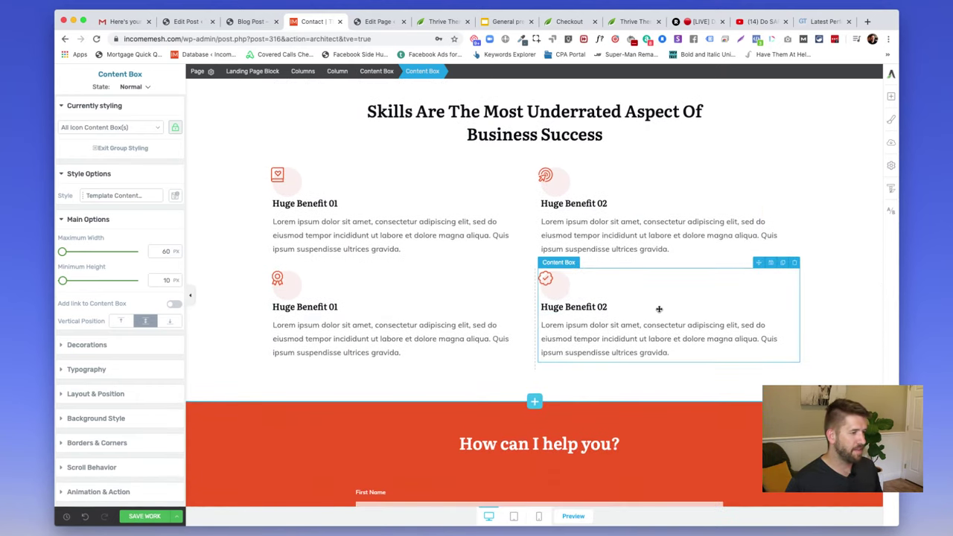
left_click(659, 308)
left_click(304, 74)
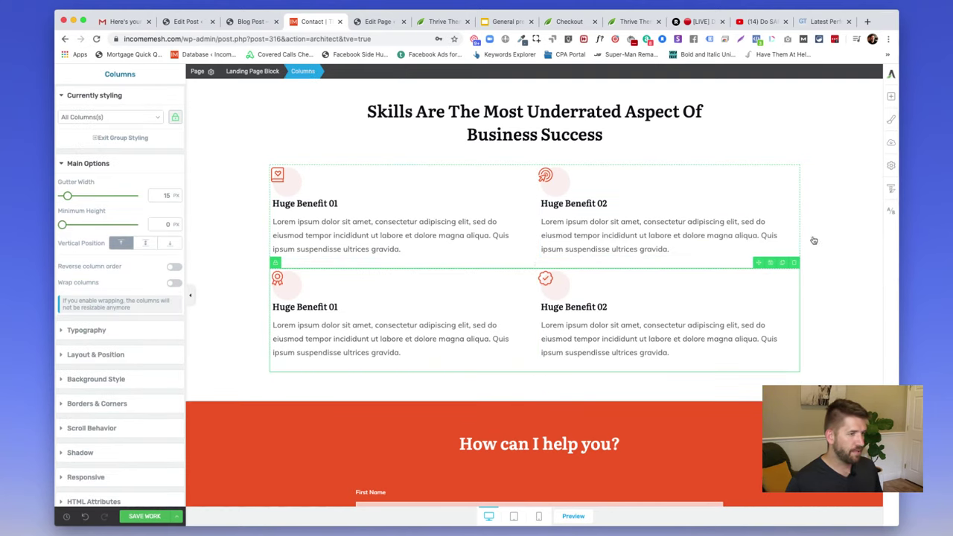
left_click(771, 262)
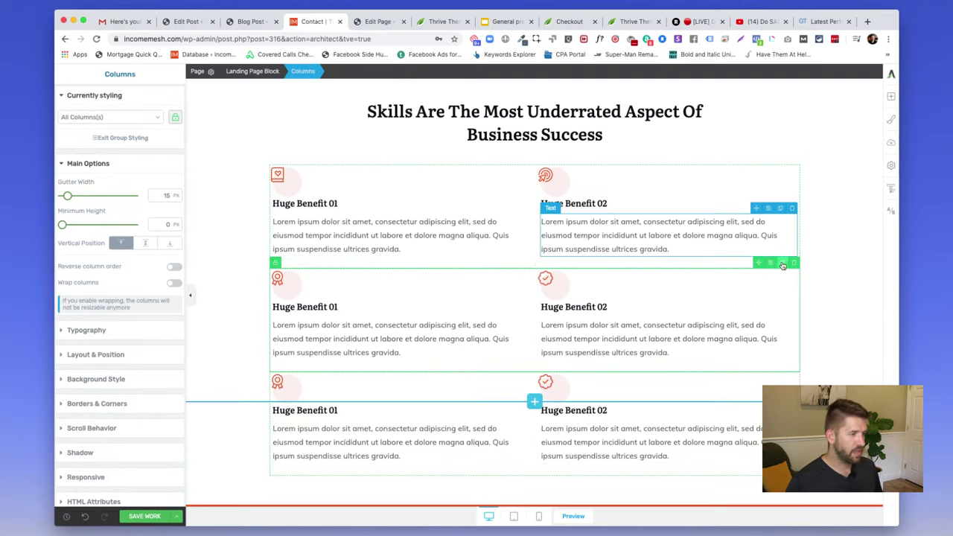
Delete the whole "Skills Are The Most Underrated Aspect Of Business Success" landing page block.
left_click(829, 355)
scroll(829, 355, "down", 3)
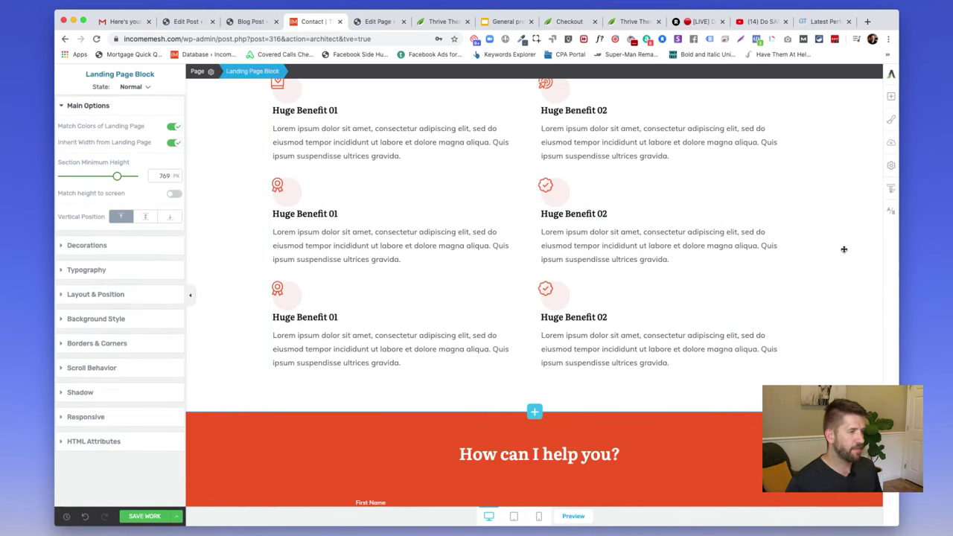
scroll(841, 253, "up", 3)
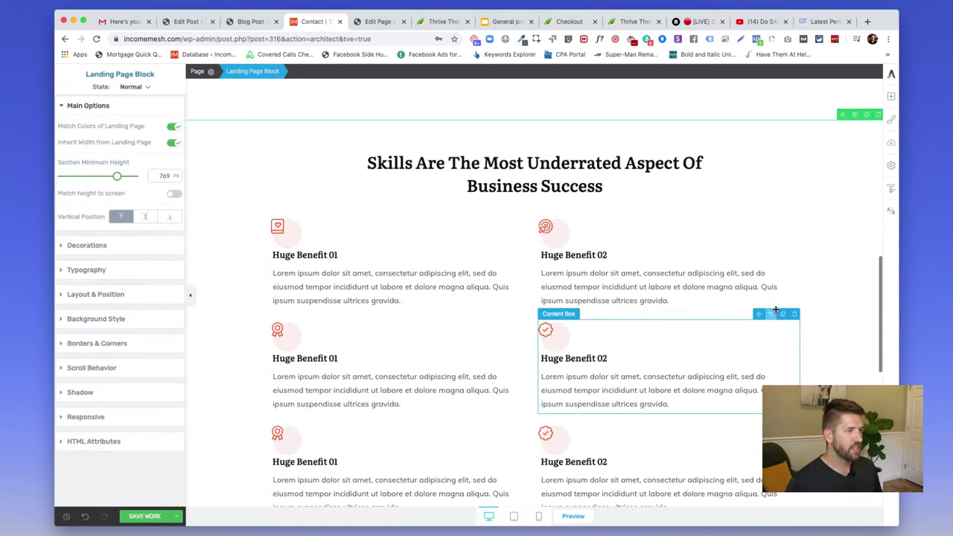
left_click(879, 114)
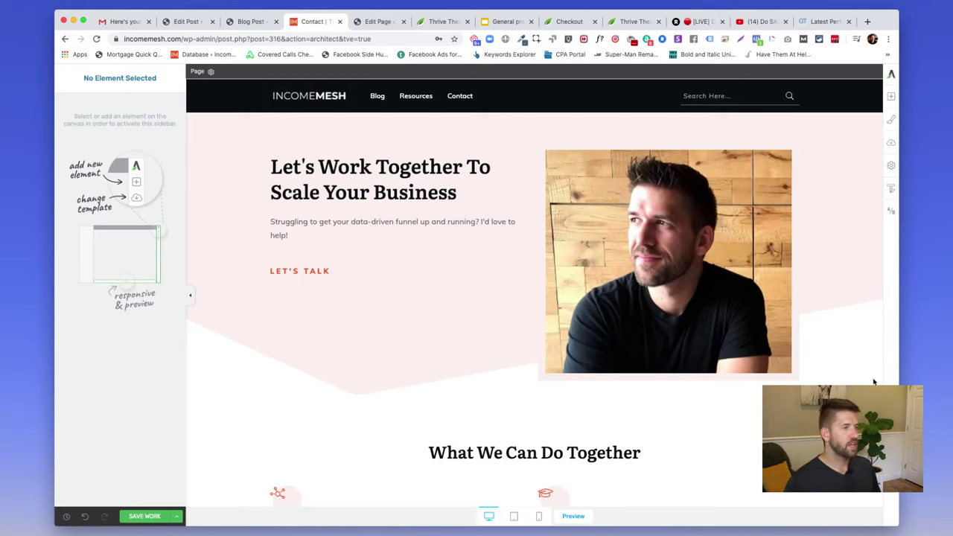
Insert a Lead Generation block headed "Boost Your Skills. Join 20,000+ Subscribers." between the contact form and the footer.
left_click(449, 298)
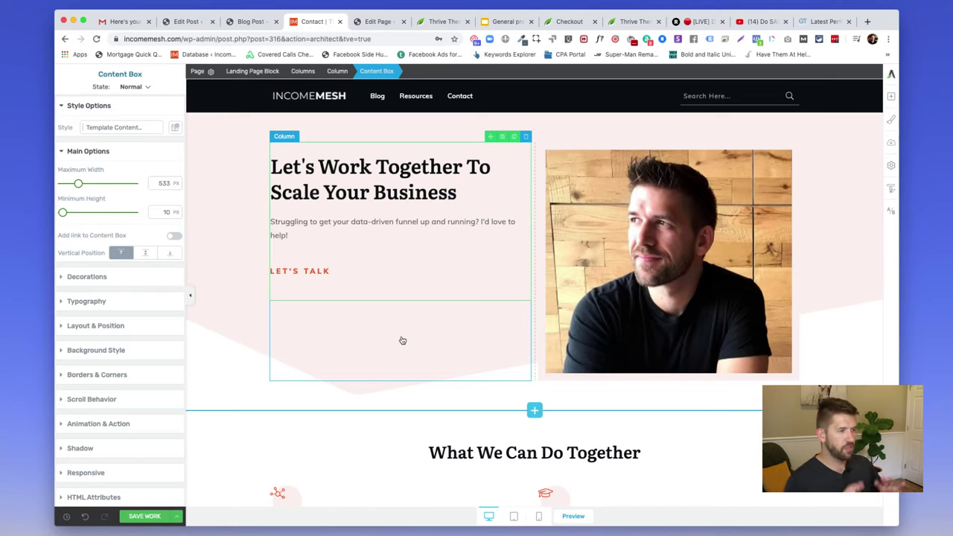
scroll(403, 341, "down", 1)
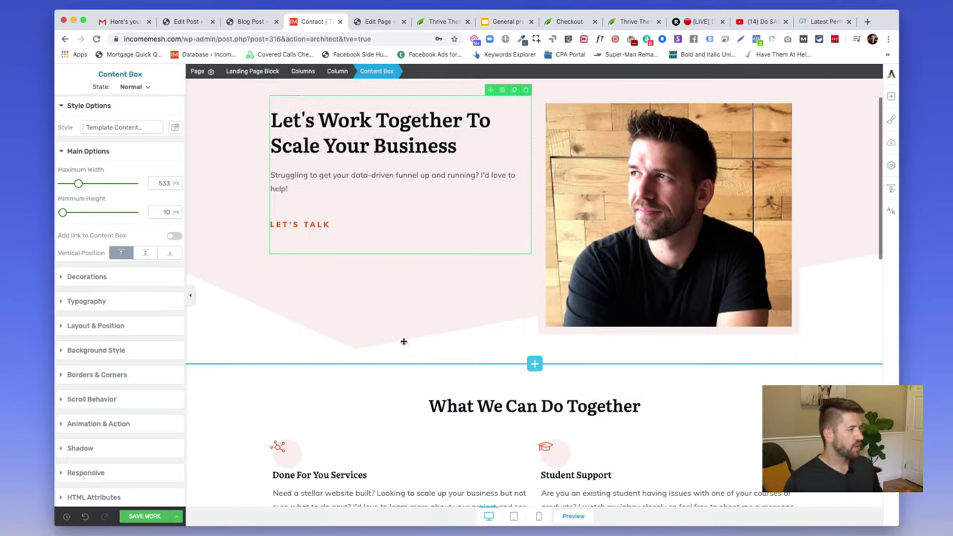
scroll(403, 341, "down", 2)
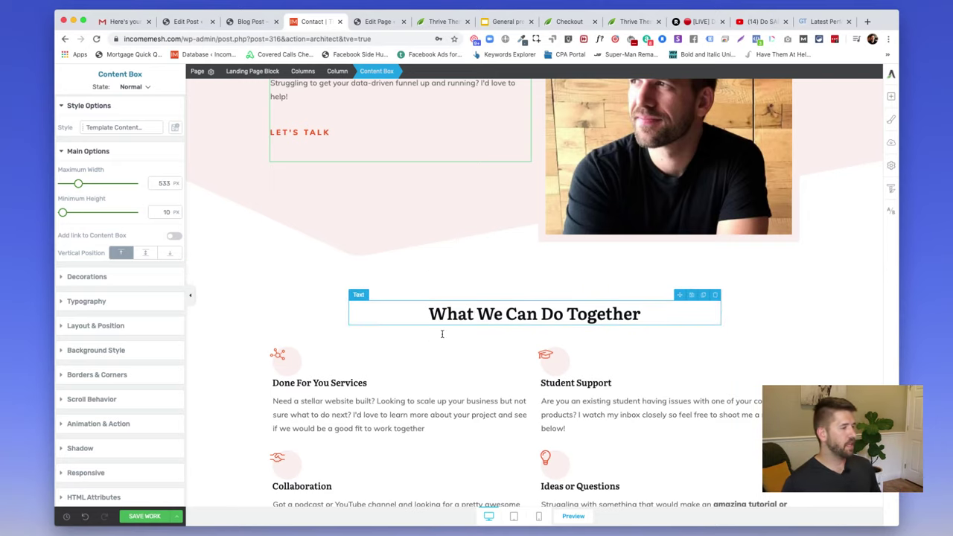
scroll(440, 383, "down", 10)
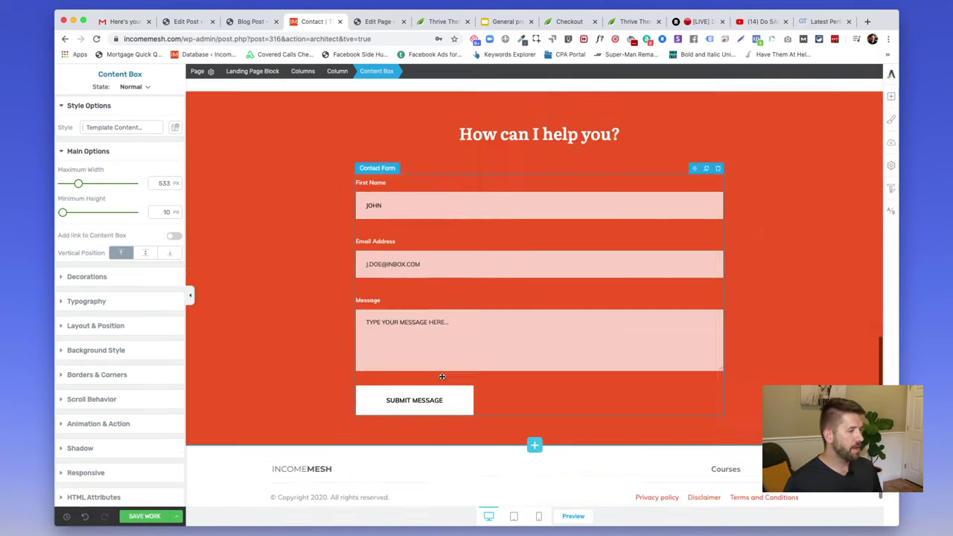
left_click(538, 429)
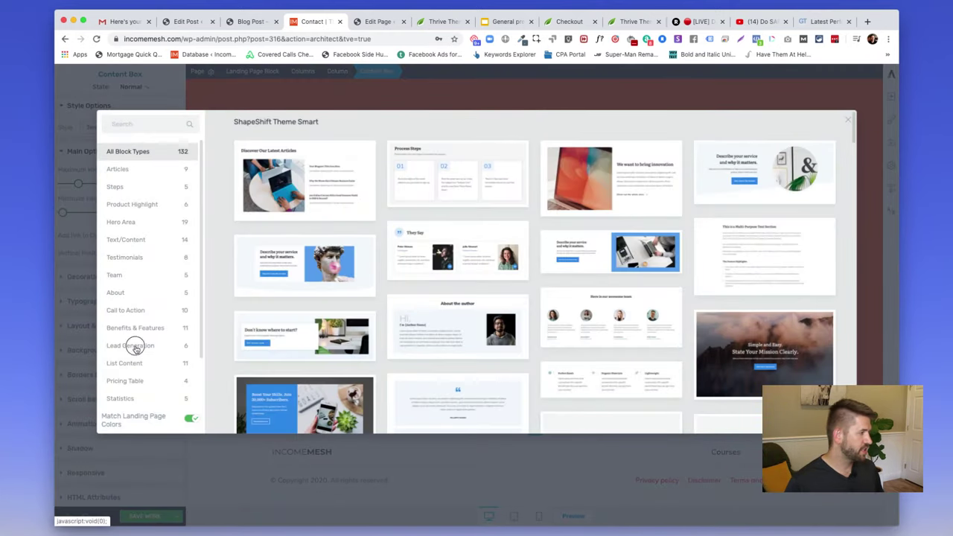
left_click(134, 347)
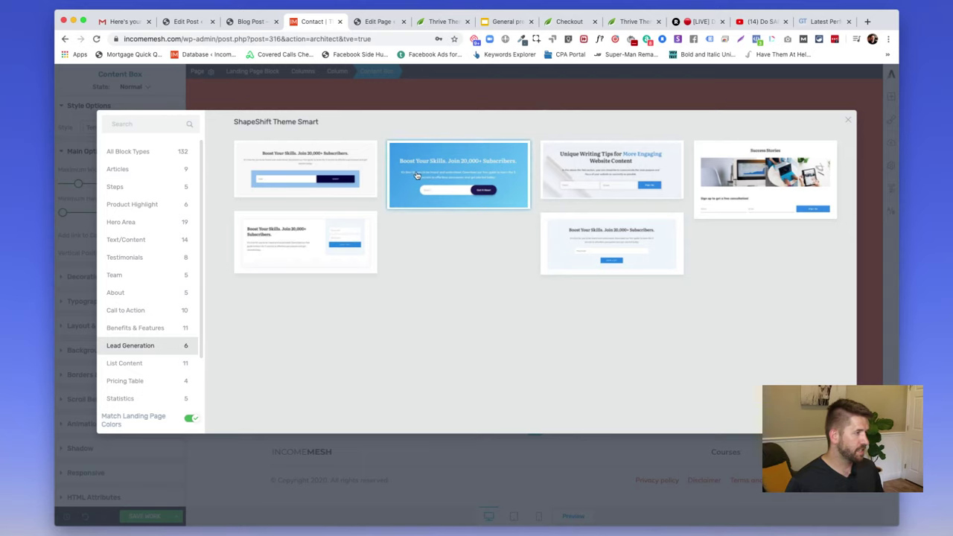
left_click(417, 175)
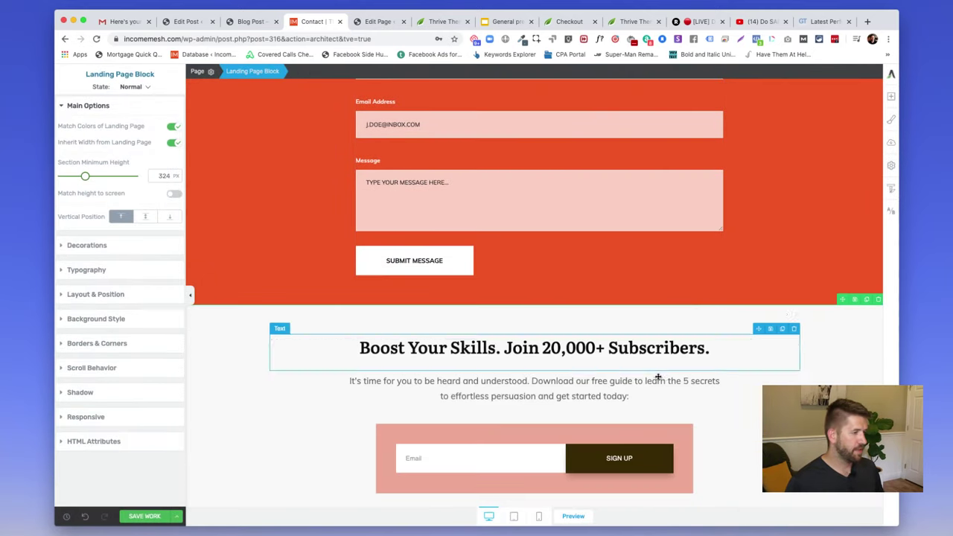
Look at the email sign-up form's connection and submission options, then select the whole lead generation block.
scroll(670, 386, "down", 2)
left_click(495, 373)
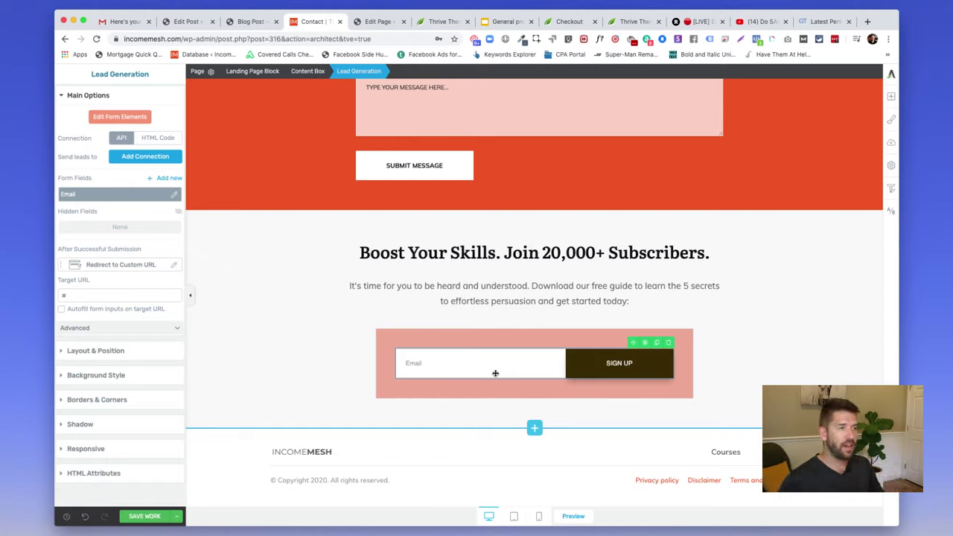
left_click(820, 367)
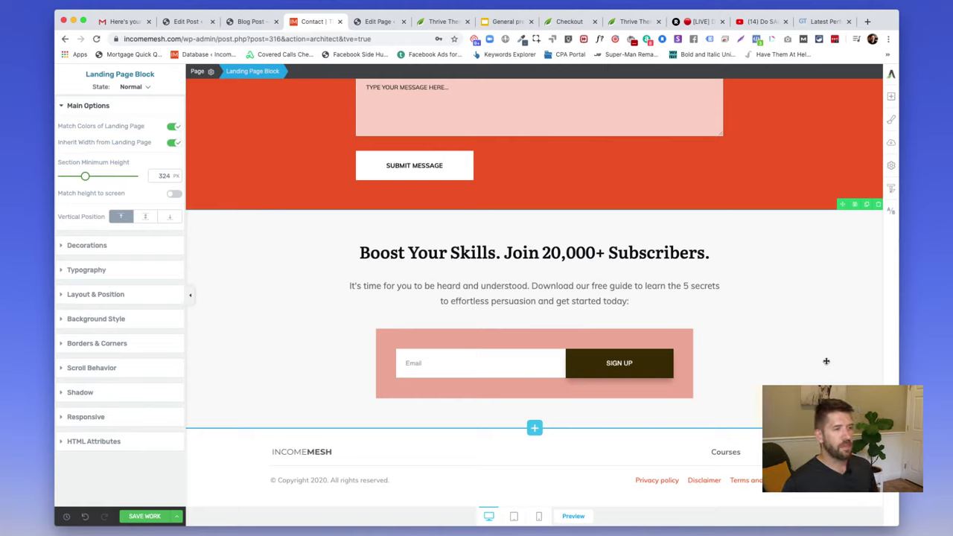
Delete the "Boost Your Skills. Join 20,000+ Subscribers." lead generation block between the contact form and the footer.
left_click(878, 205)
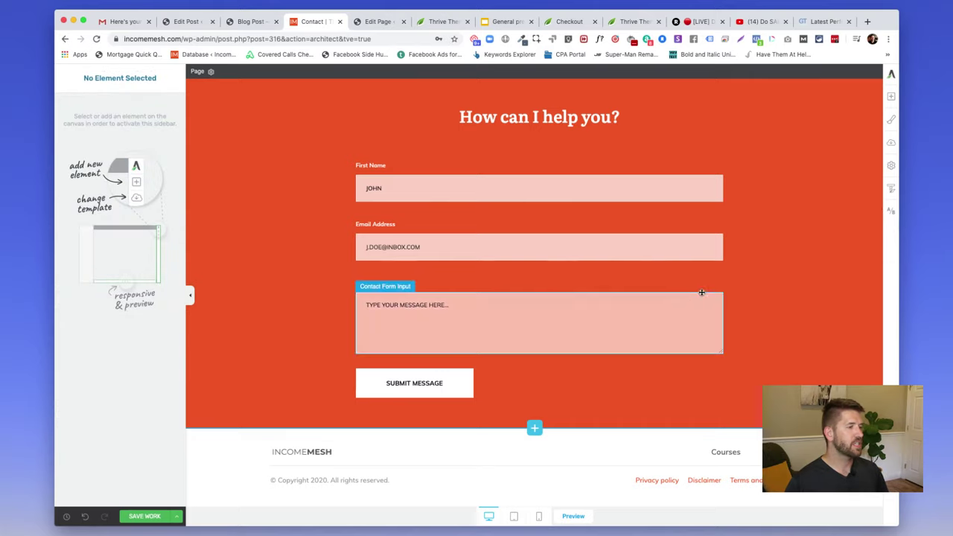
scroll(713, 282, "up", 15)
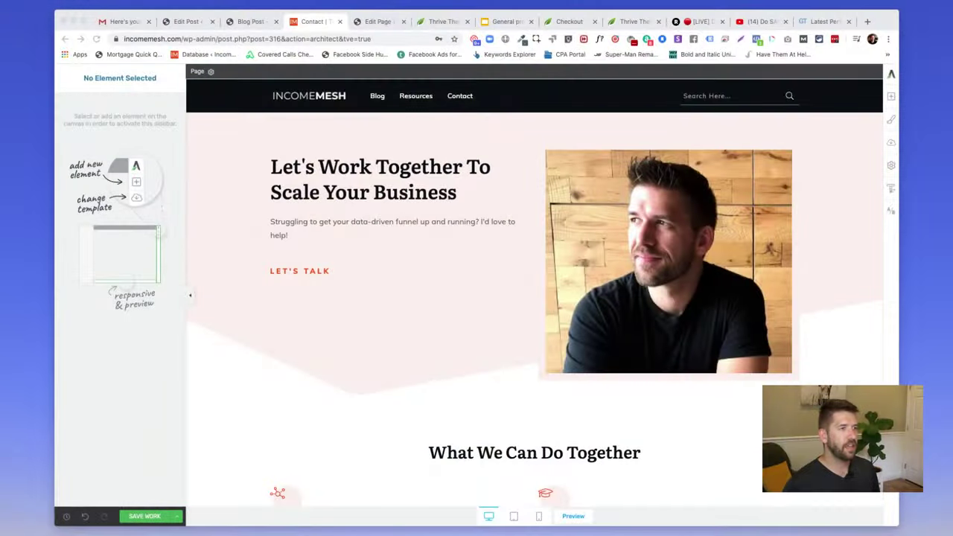
Switch to the GTmetrix report for the contact page and examine its fully loaded time and page load timings, including Onload.
left_click(826, 21)
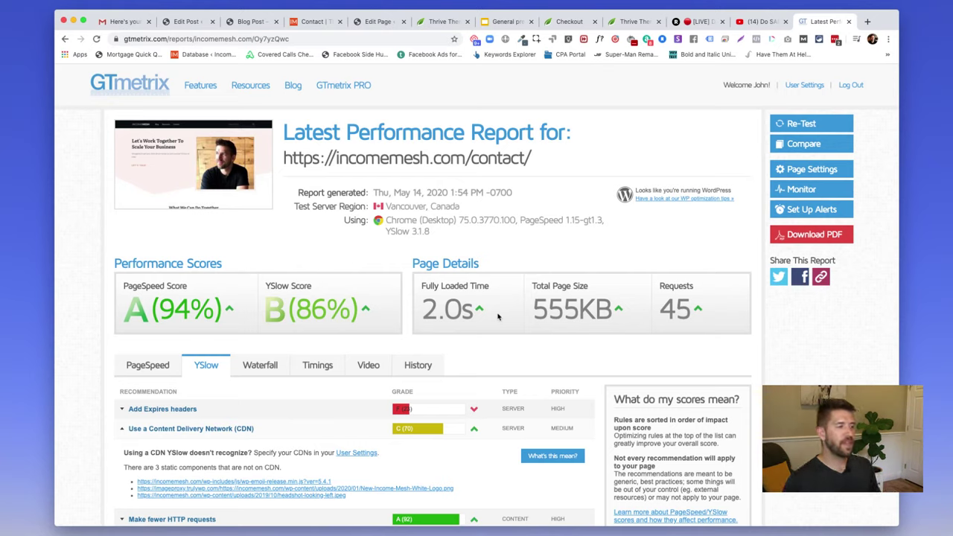
left_click_drag(419, 287, 496, 292)
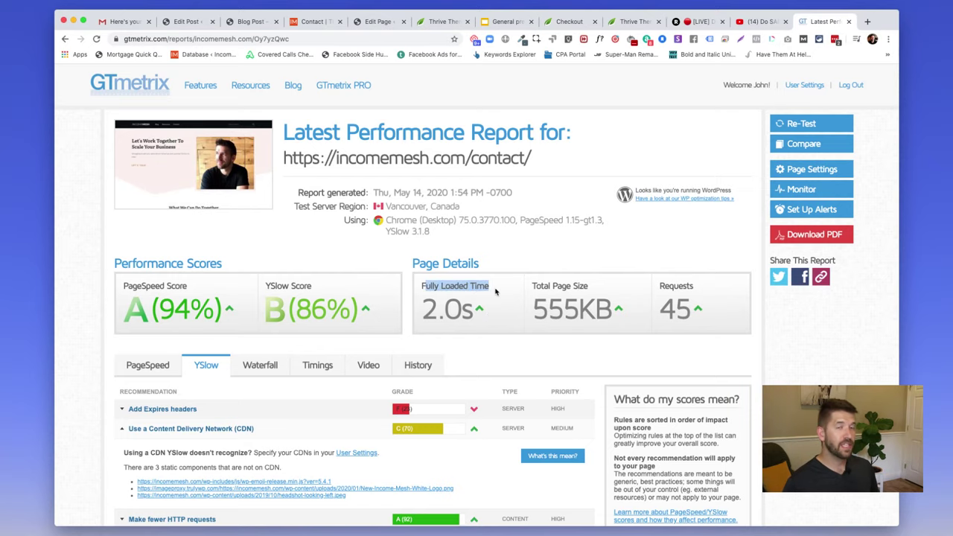
left_click(316, 365)
scroll(493, 373, "down", 3)
left_click(714, 349)
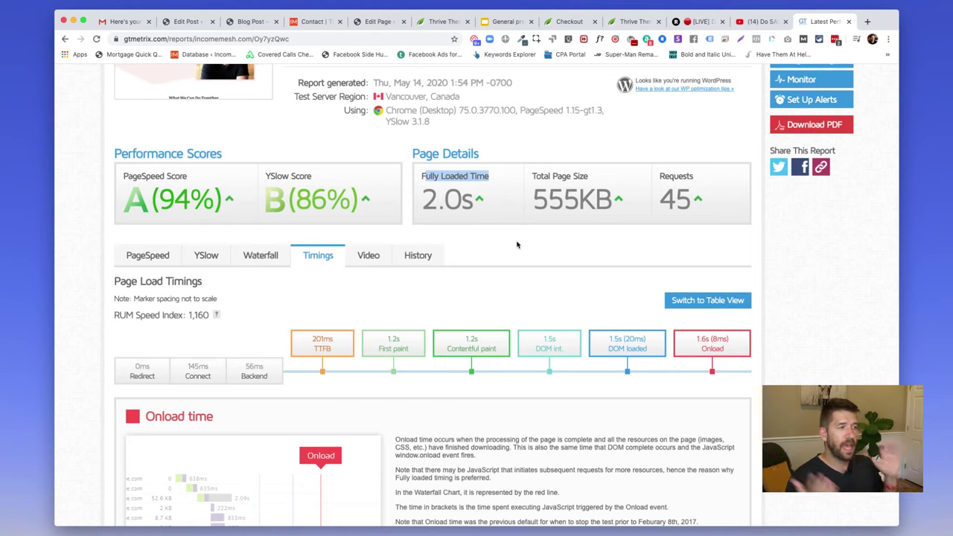
left_click(495, 213)
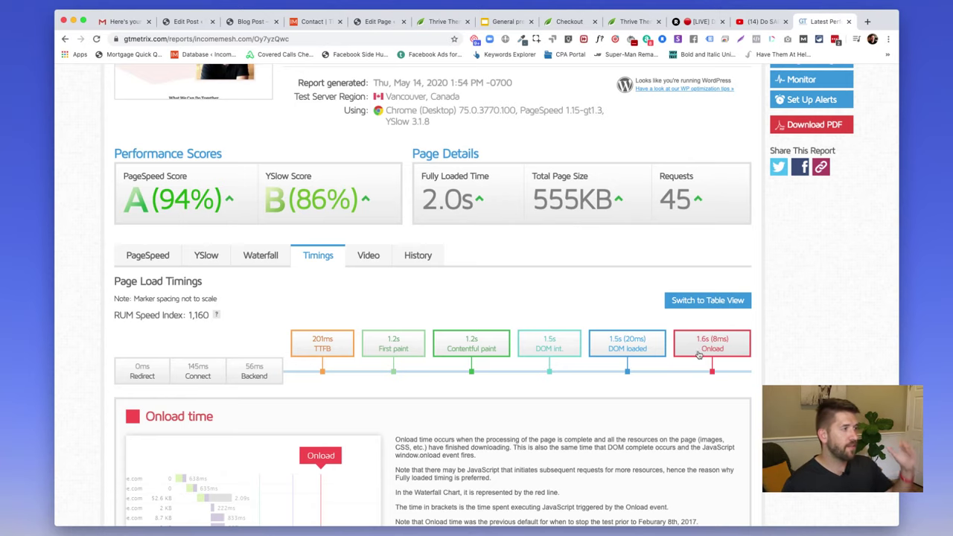
scroll(718, 355, "up", 3)
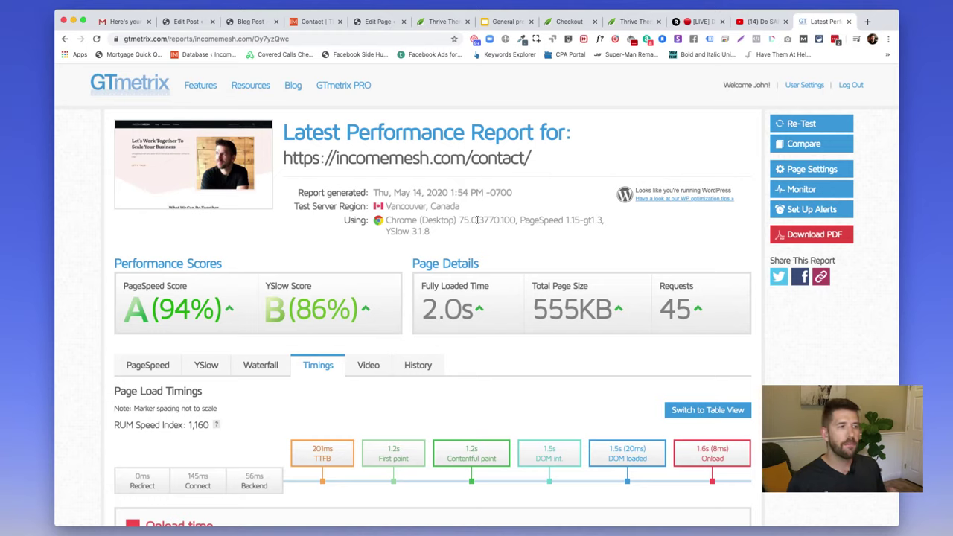
Return to the Contact page in Thrive Architect and save the work using one of the additional save options.
left_click(311, 22)
scroll(474, 232, "down", 10)
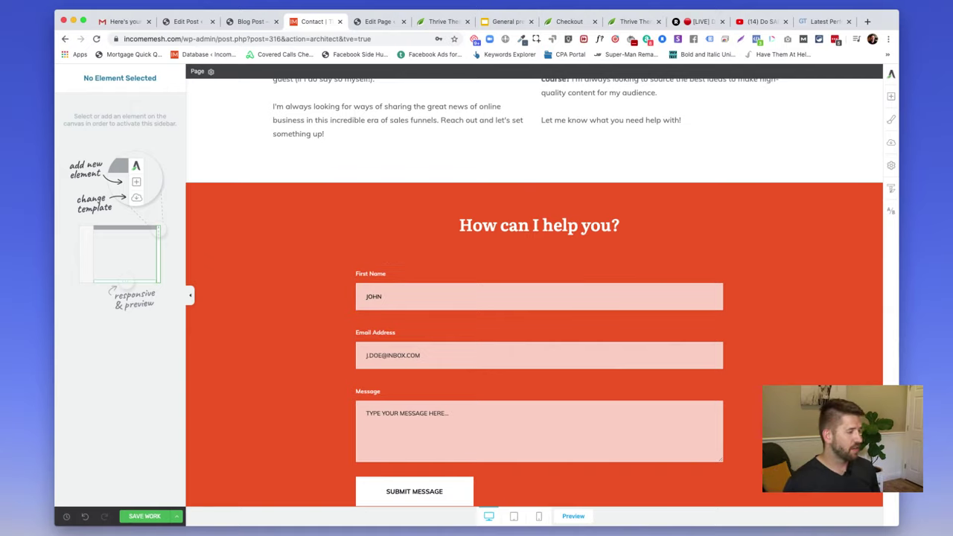
mouse_move(159, 514)
left_click(117, 456)
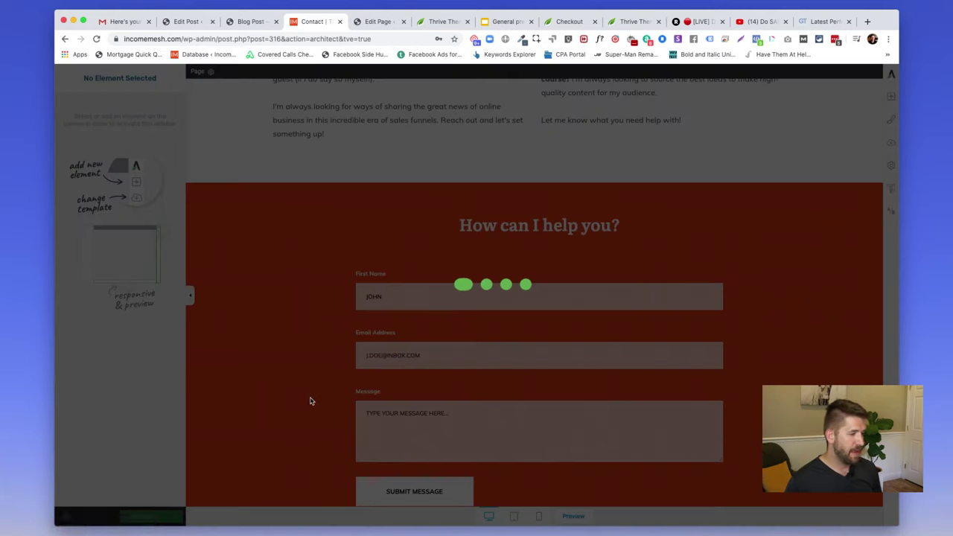